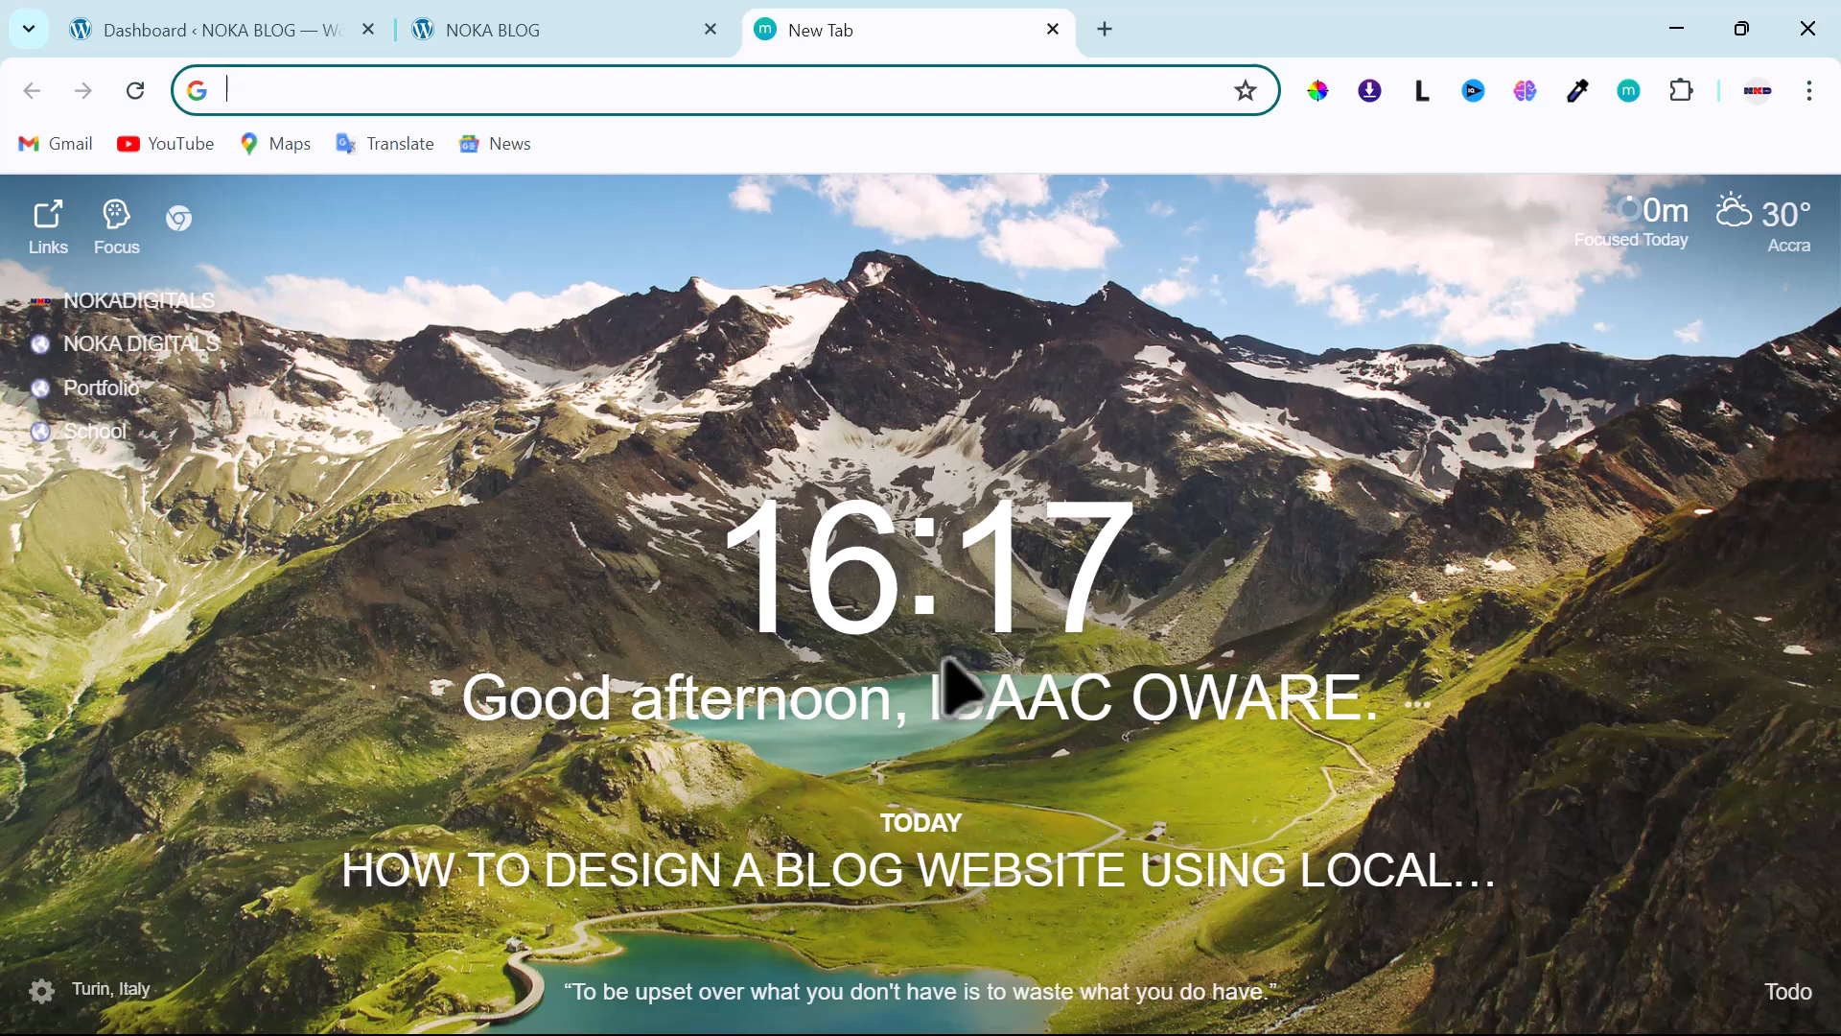
# - Switch to the NOKA BLOG tab to view the 'Mindblown: a blog about philosophy' homepage
pyautogui.click(526, 30)
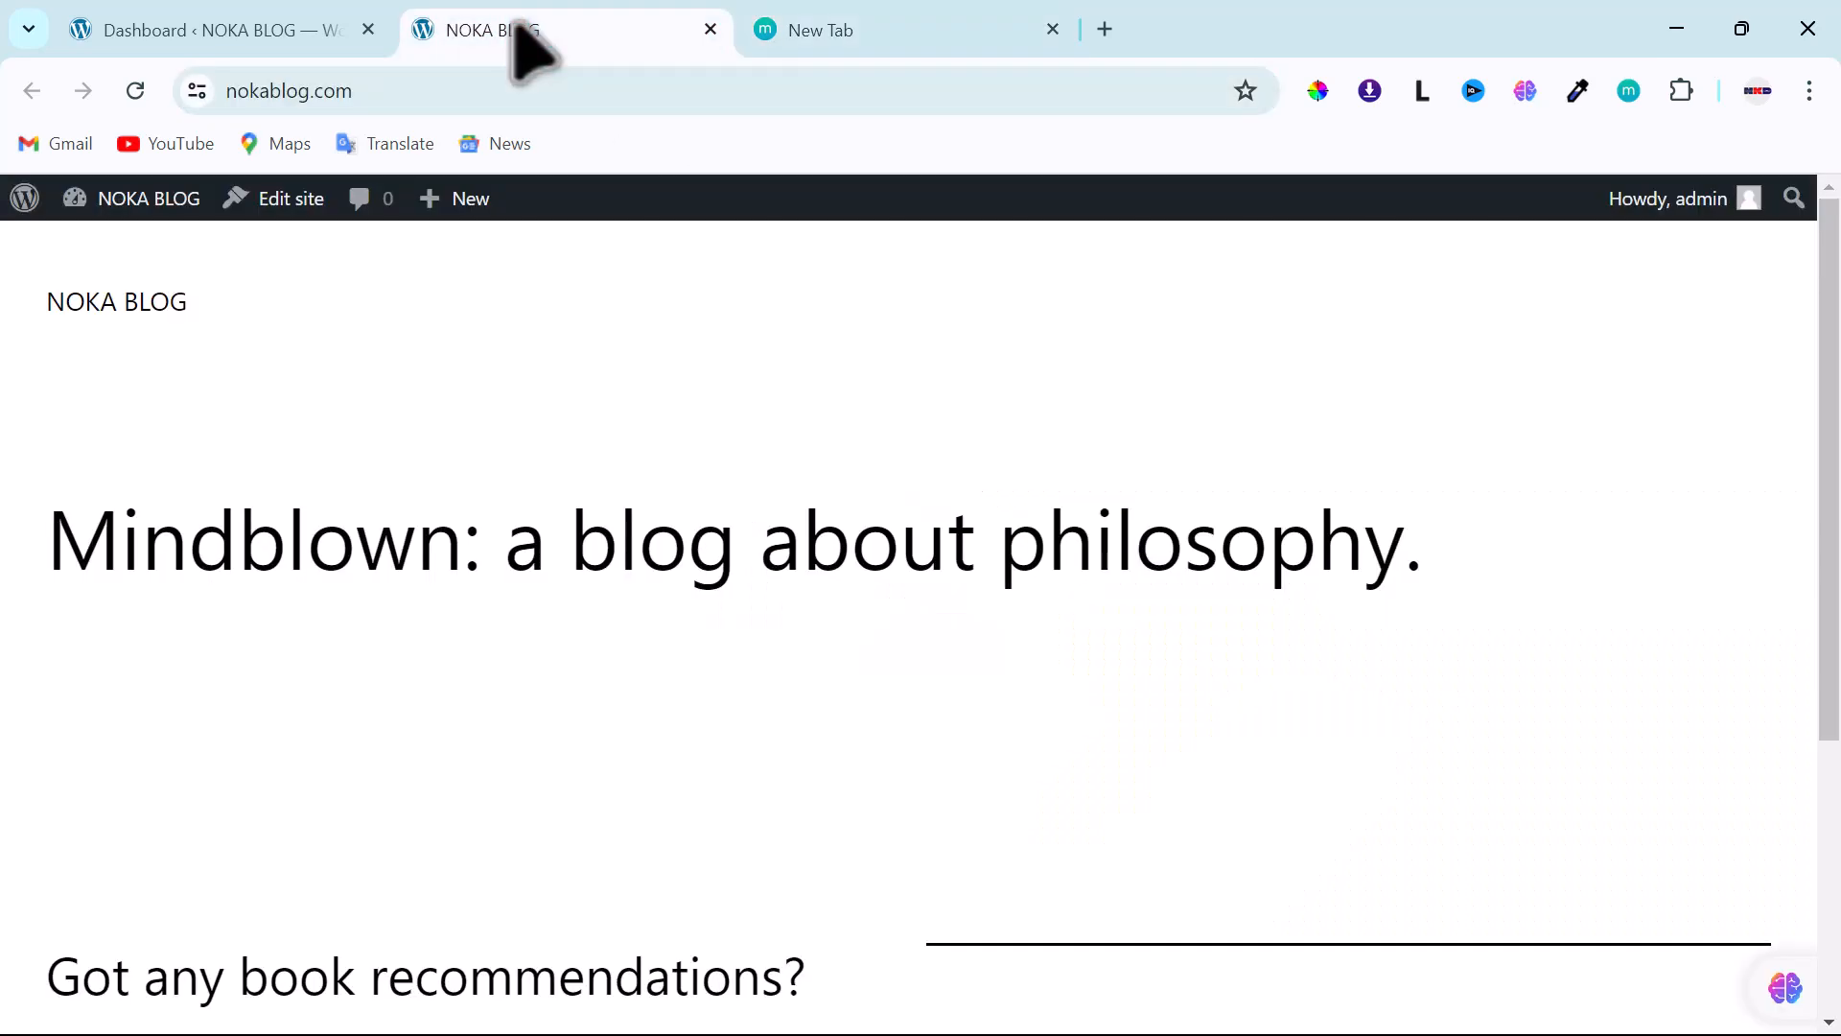
# - Return to the admin Dashboard and look over the Users, Settings and Tools menus
pyautogui.click(227, 38)
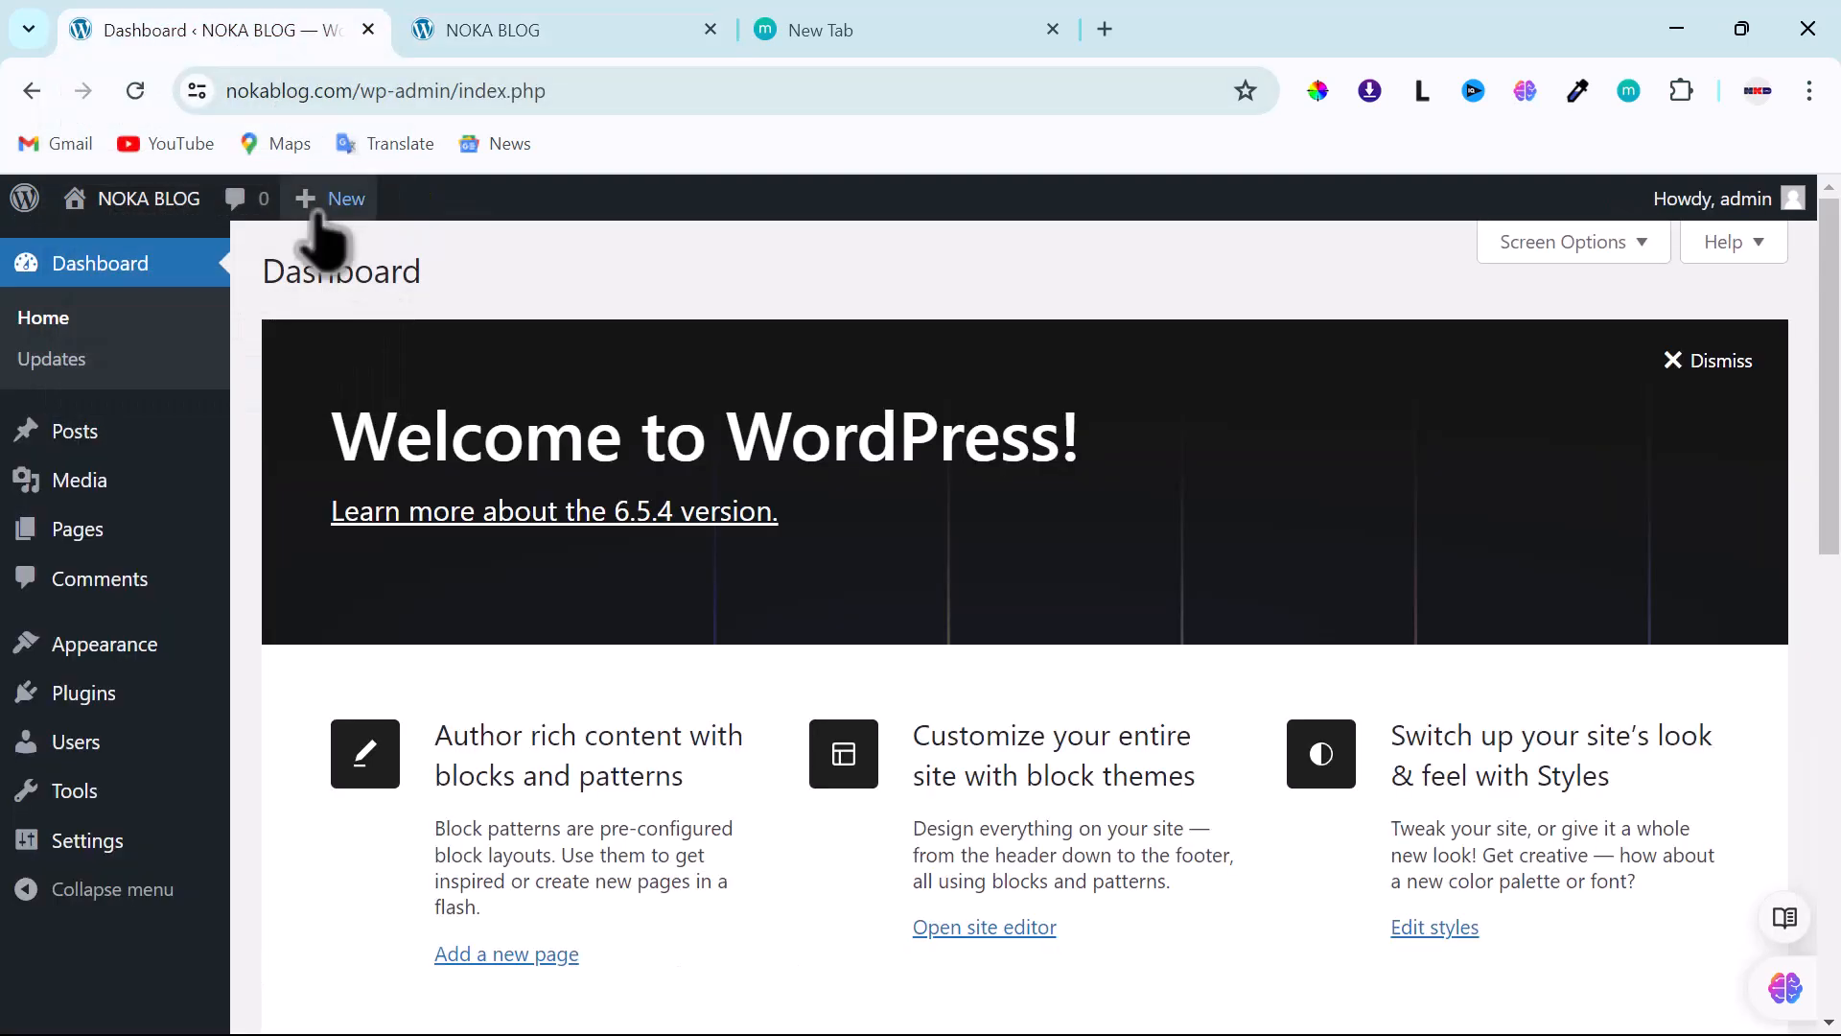
pyautogui.moveTo(66, 758)
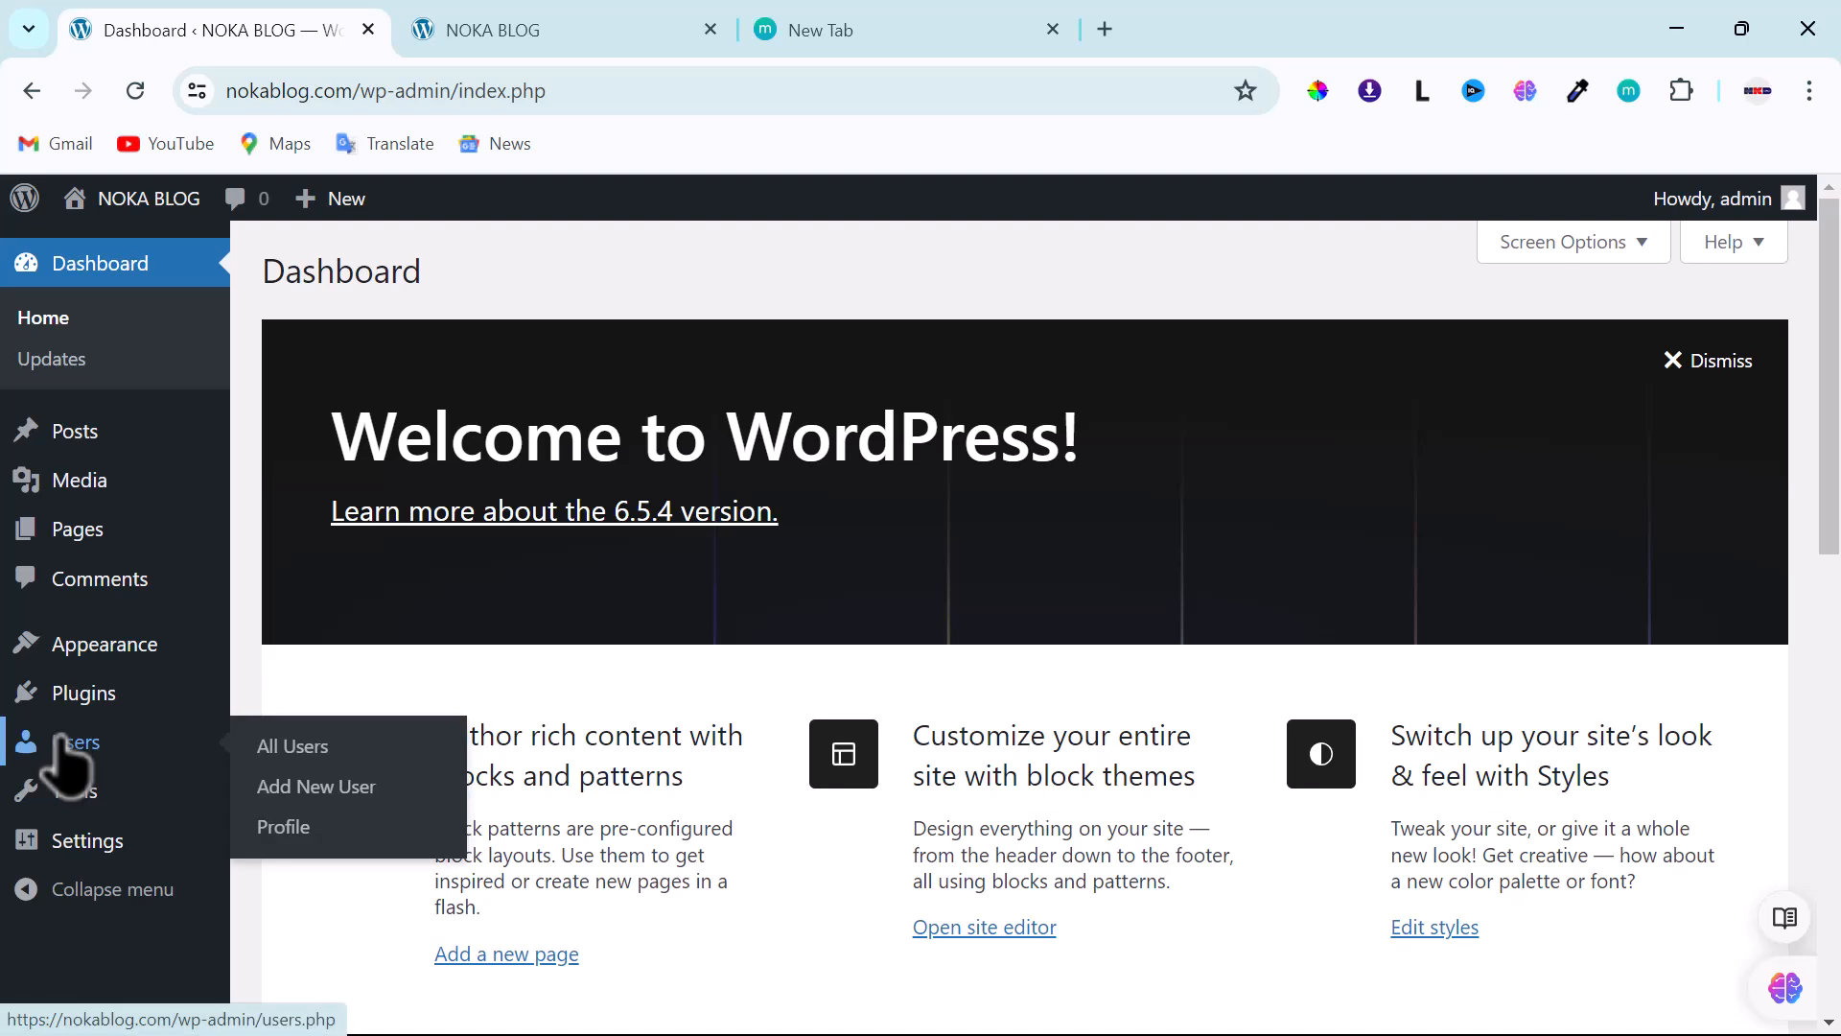
pyautogui.moveTo(74, 842)
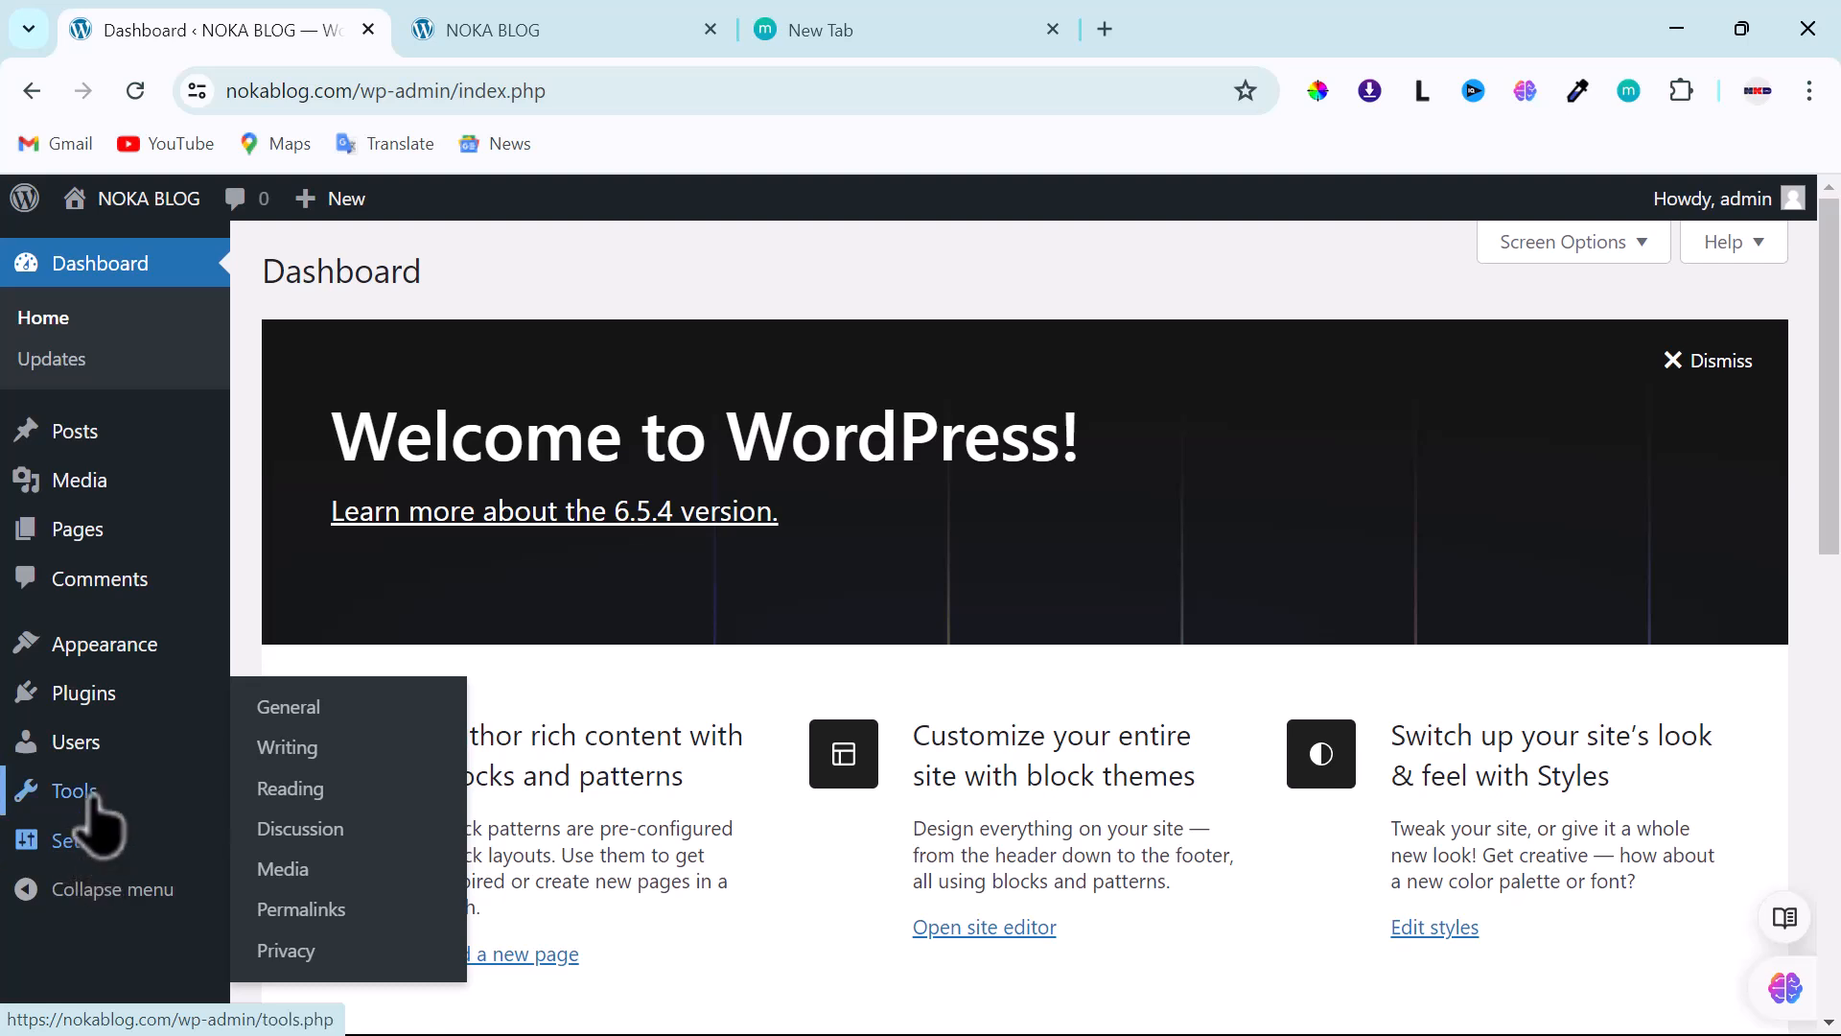
pyautogui.moveTo(93, 792)
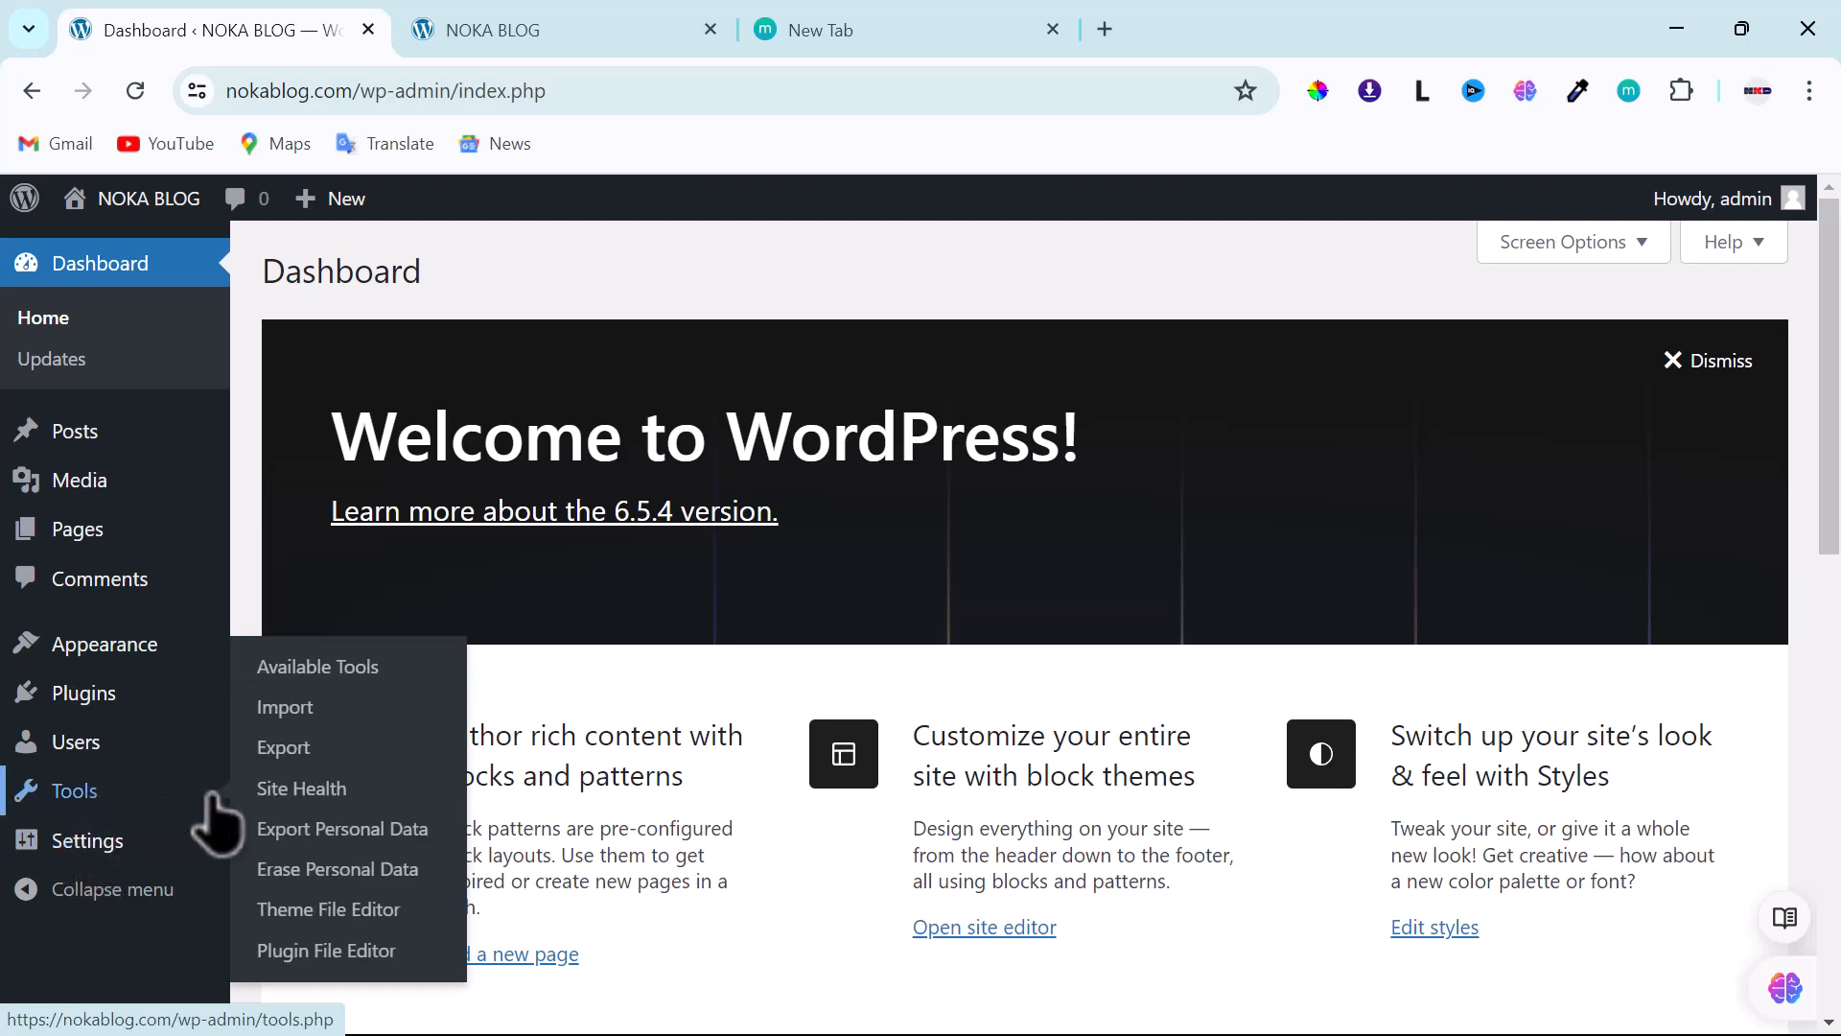
# - Open Tools > Site Health and read the remove-inactive-themes recommendation
pyautogui.click(303, 790)
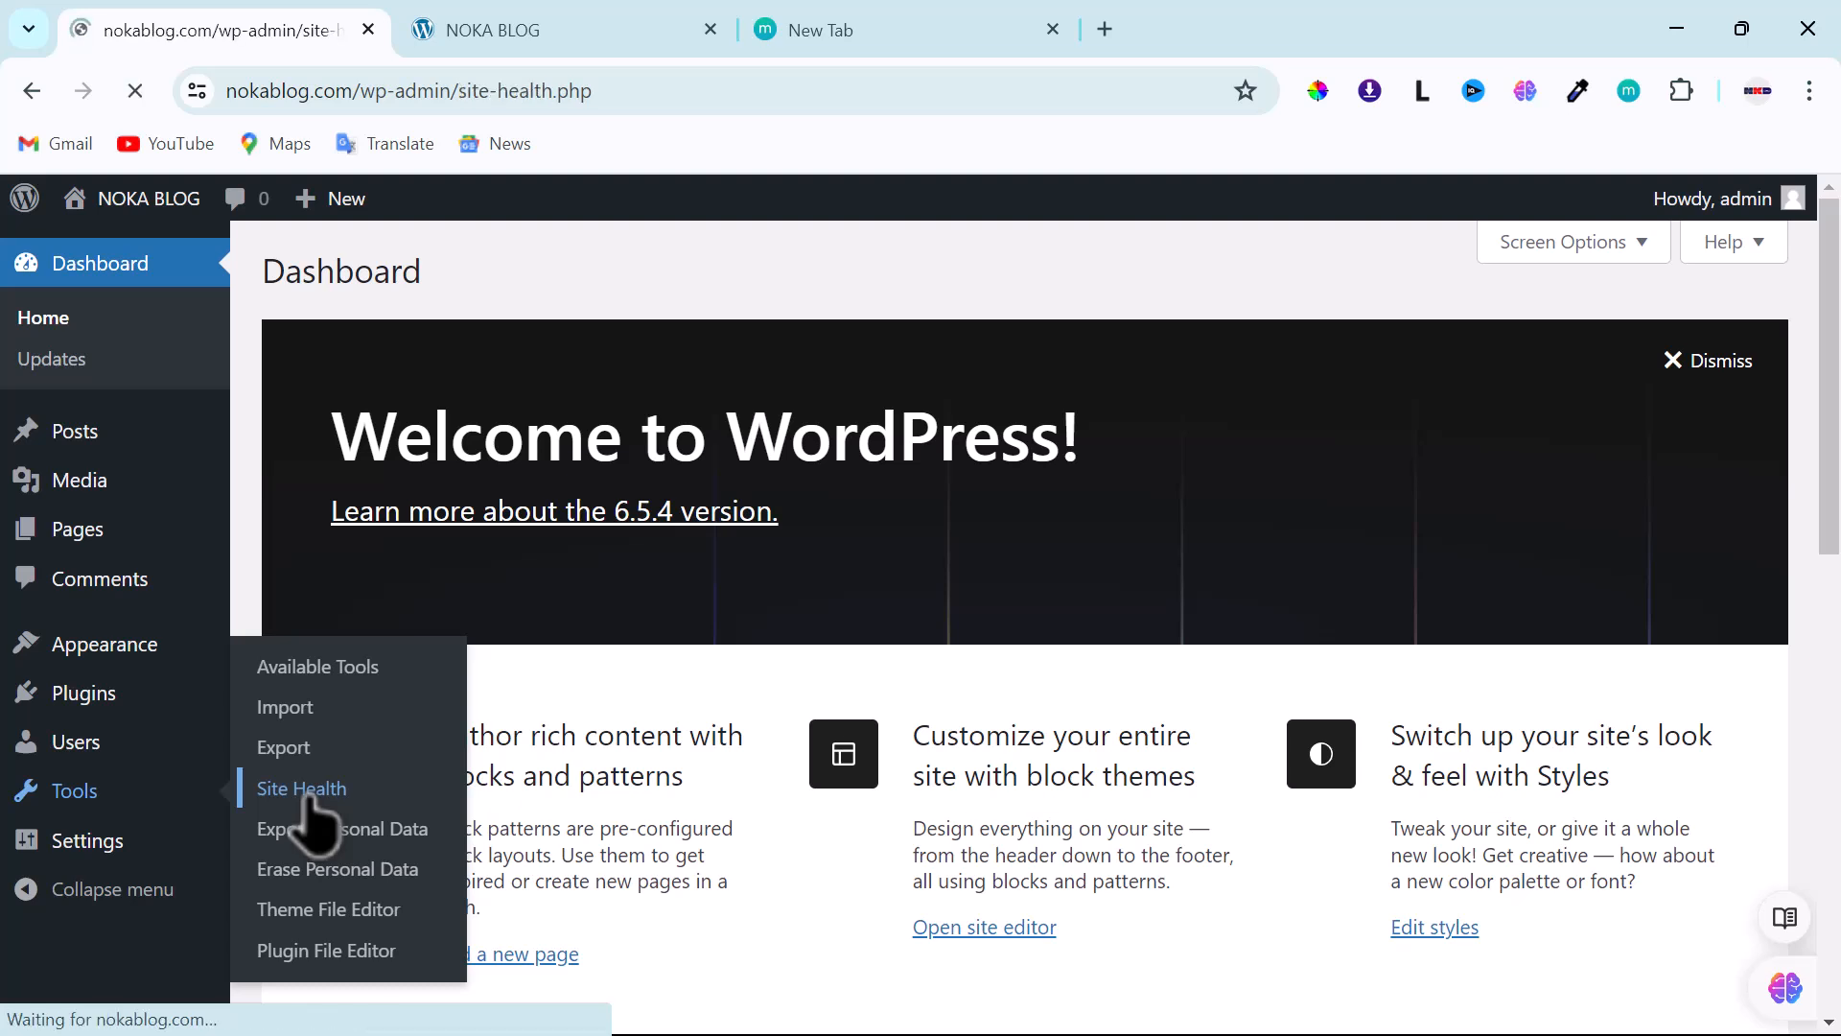
pyautogui.scroll(-2, 637, 729)
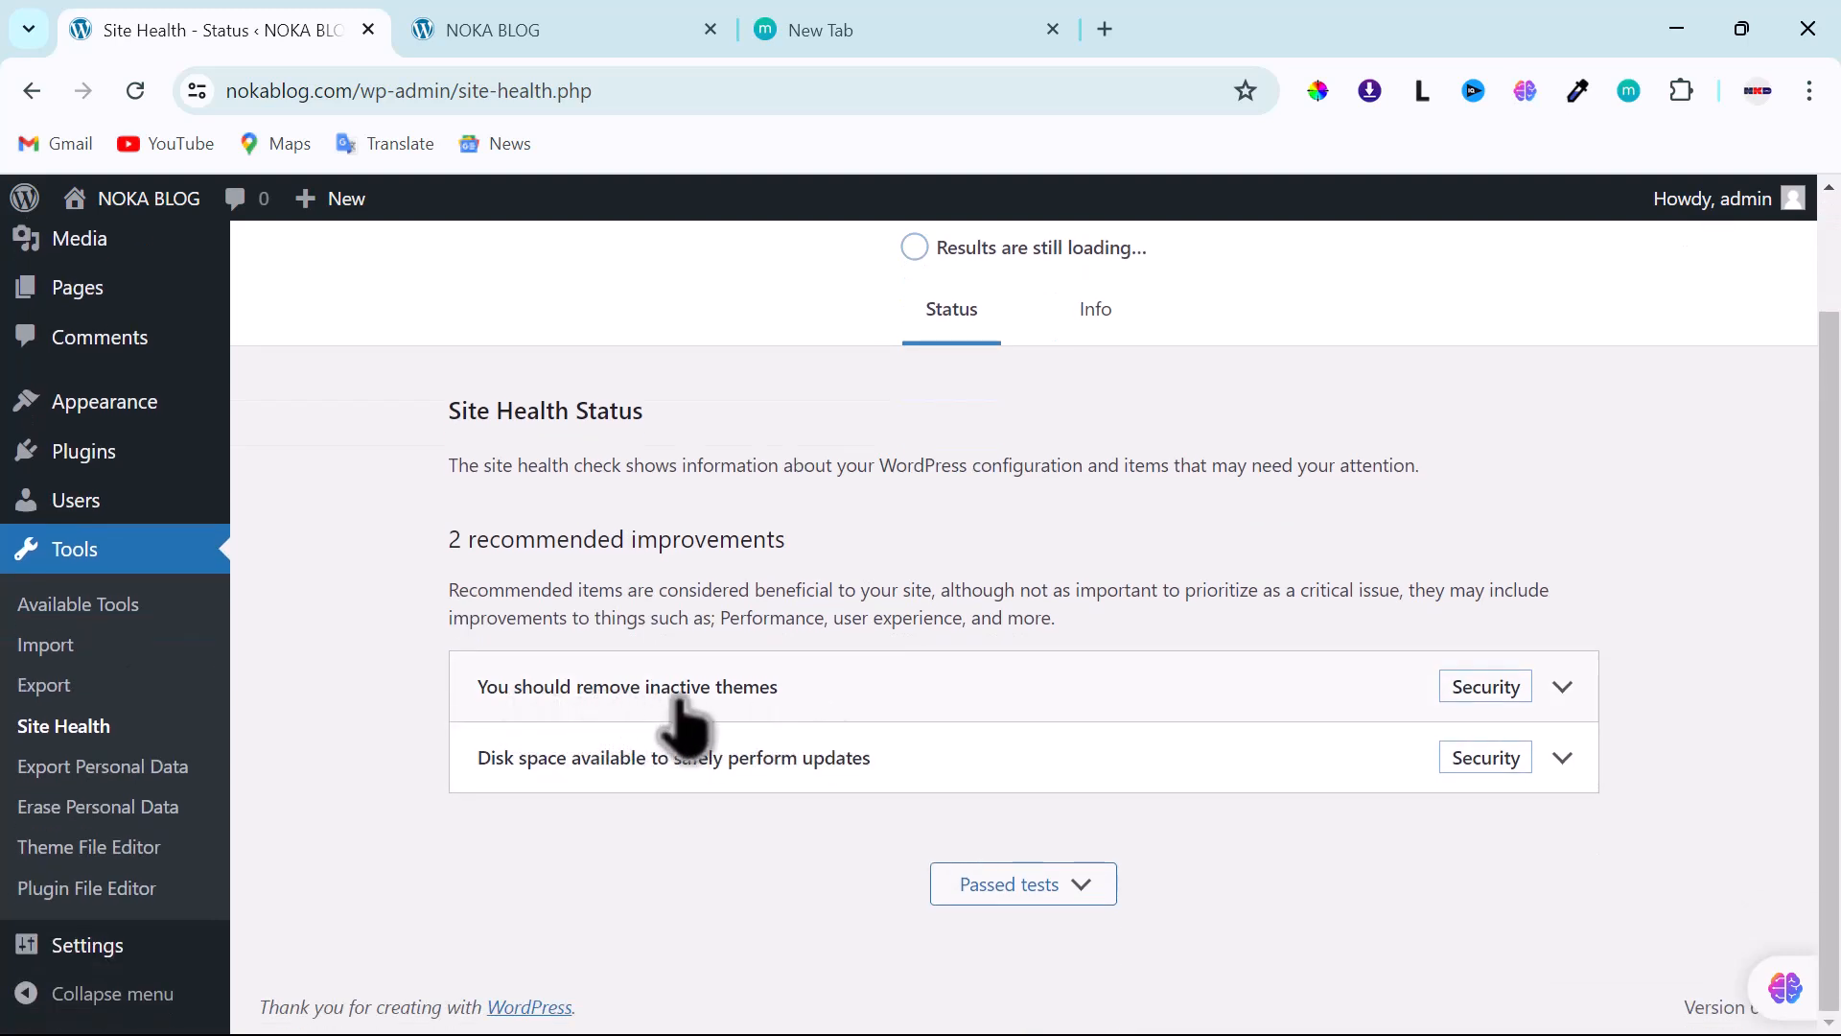
pyautogui.click(1561, 689)
pyautogui.scroll(-3, 1172, 768)
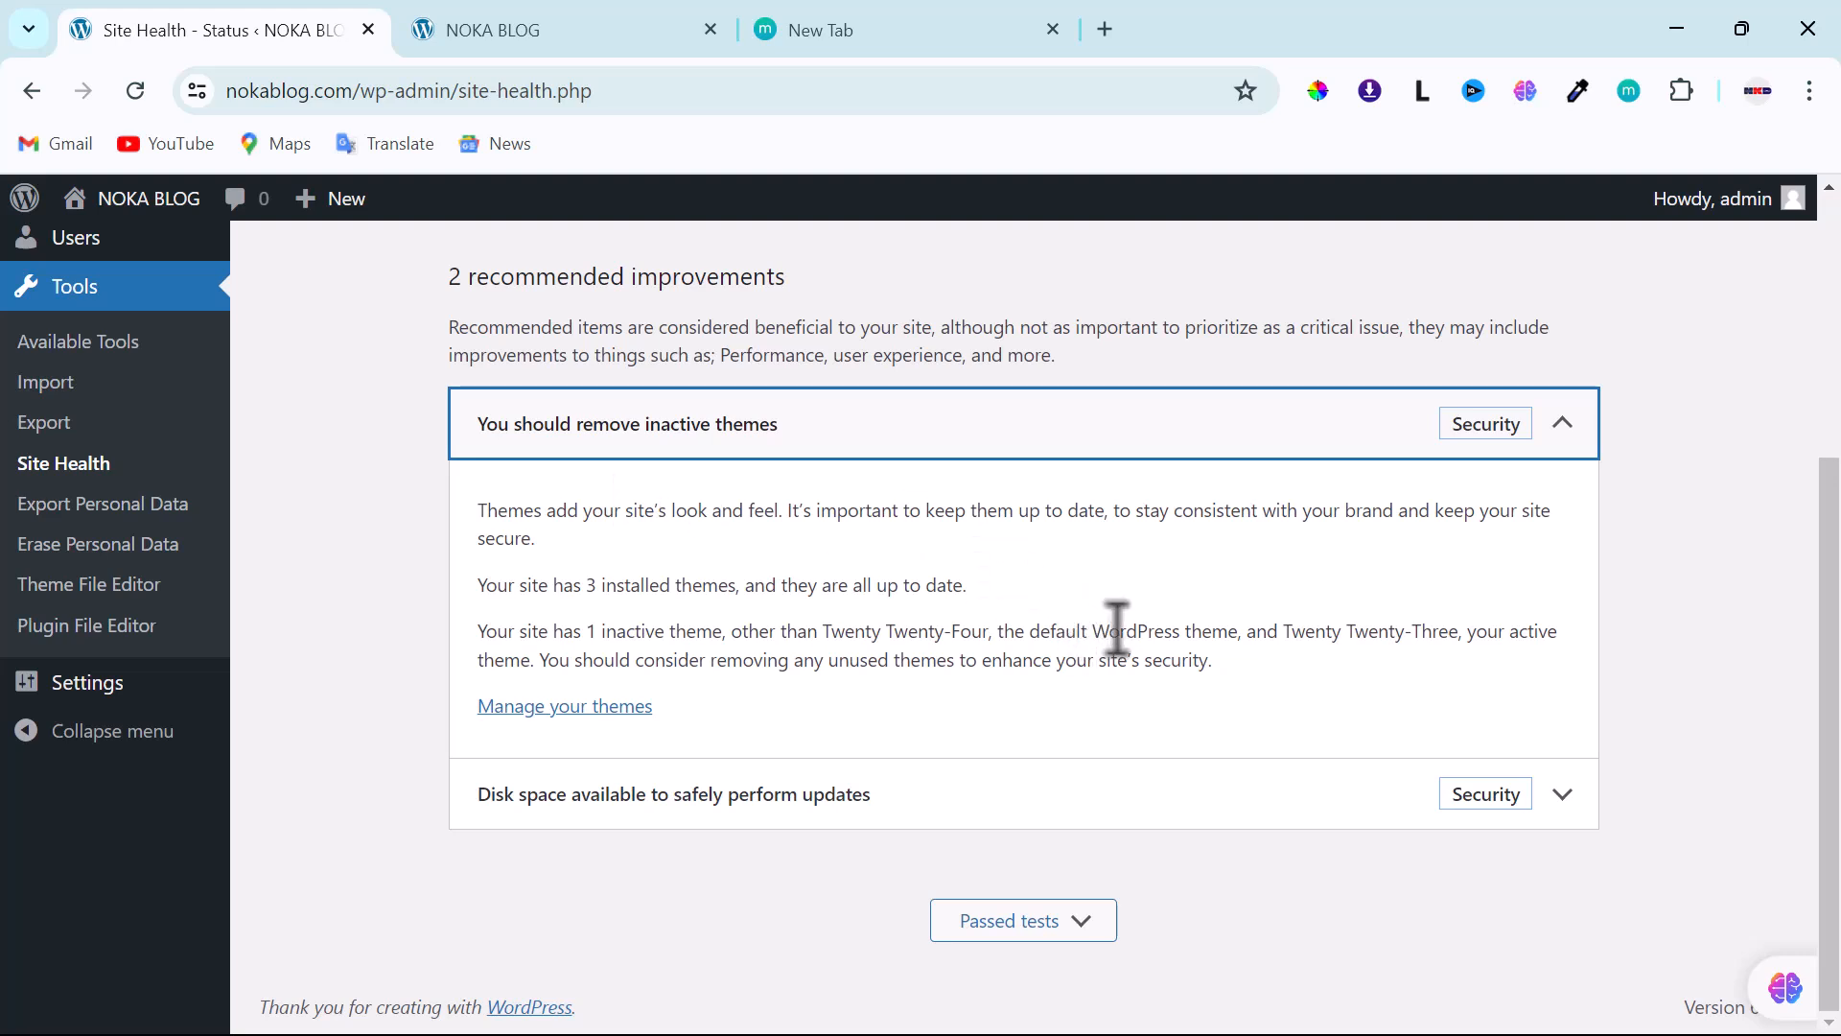
pyautogui.click(1561, 424)
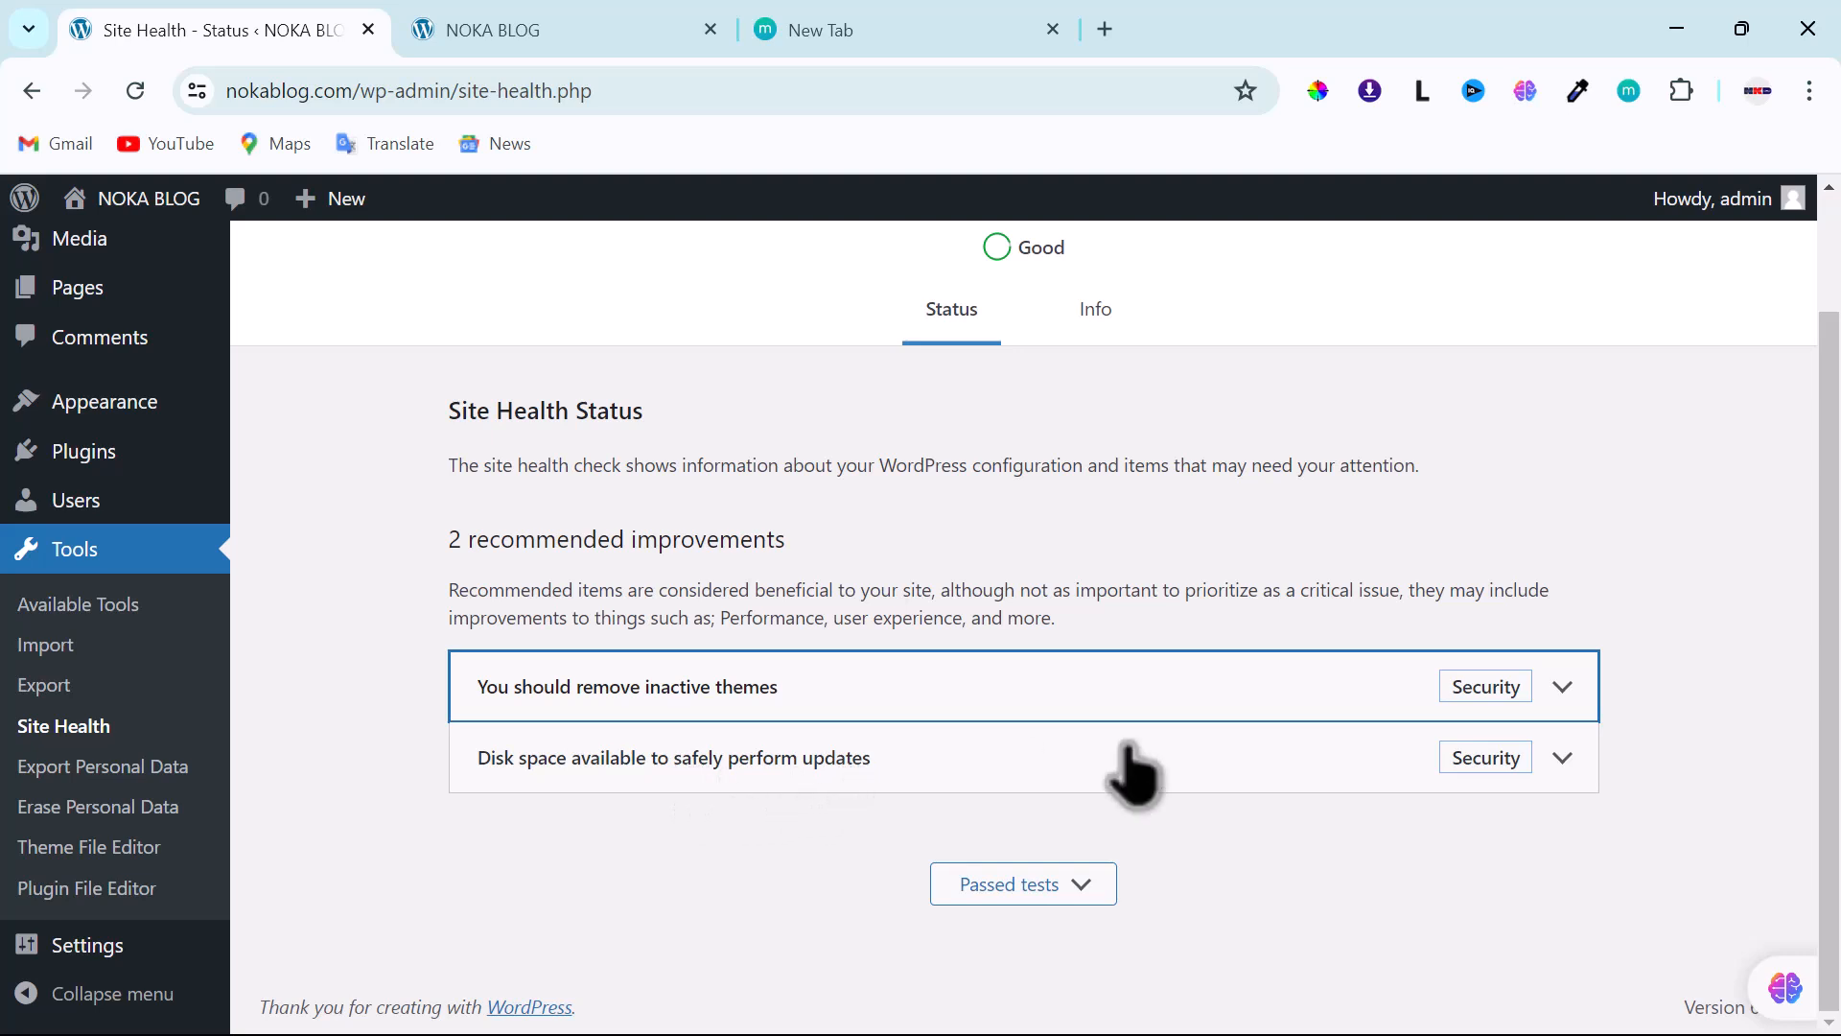
# - Review the disk-space-for-updates recommendation and toggle the Passed tests list
pyautogui.click(1561, 762)
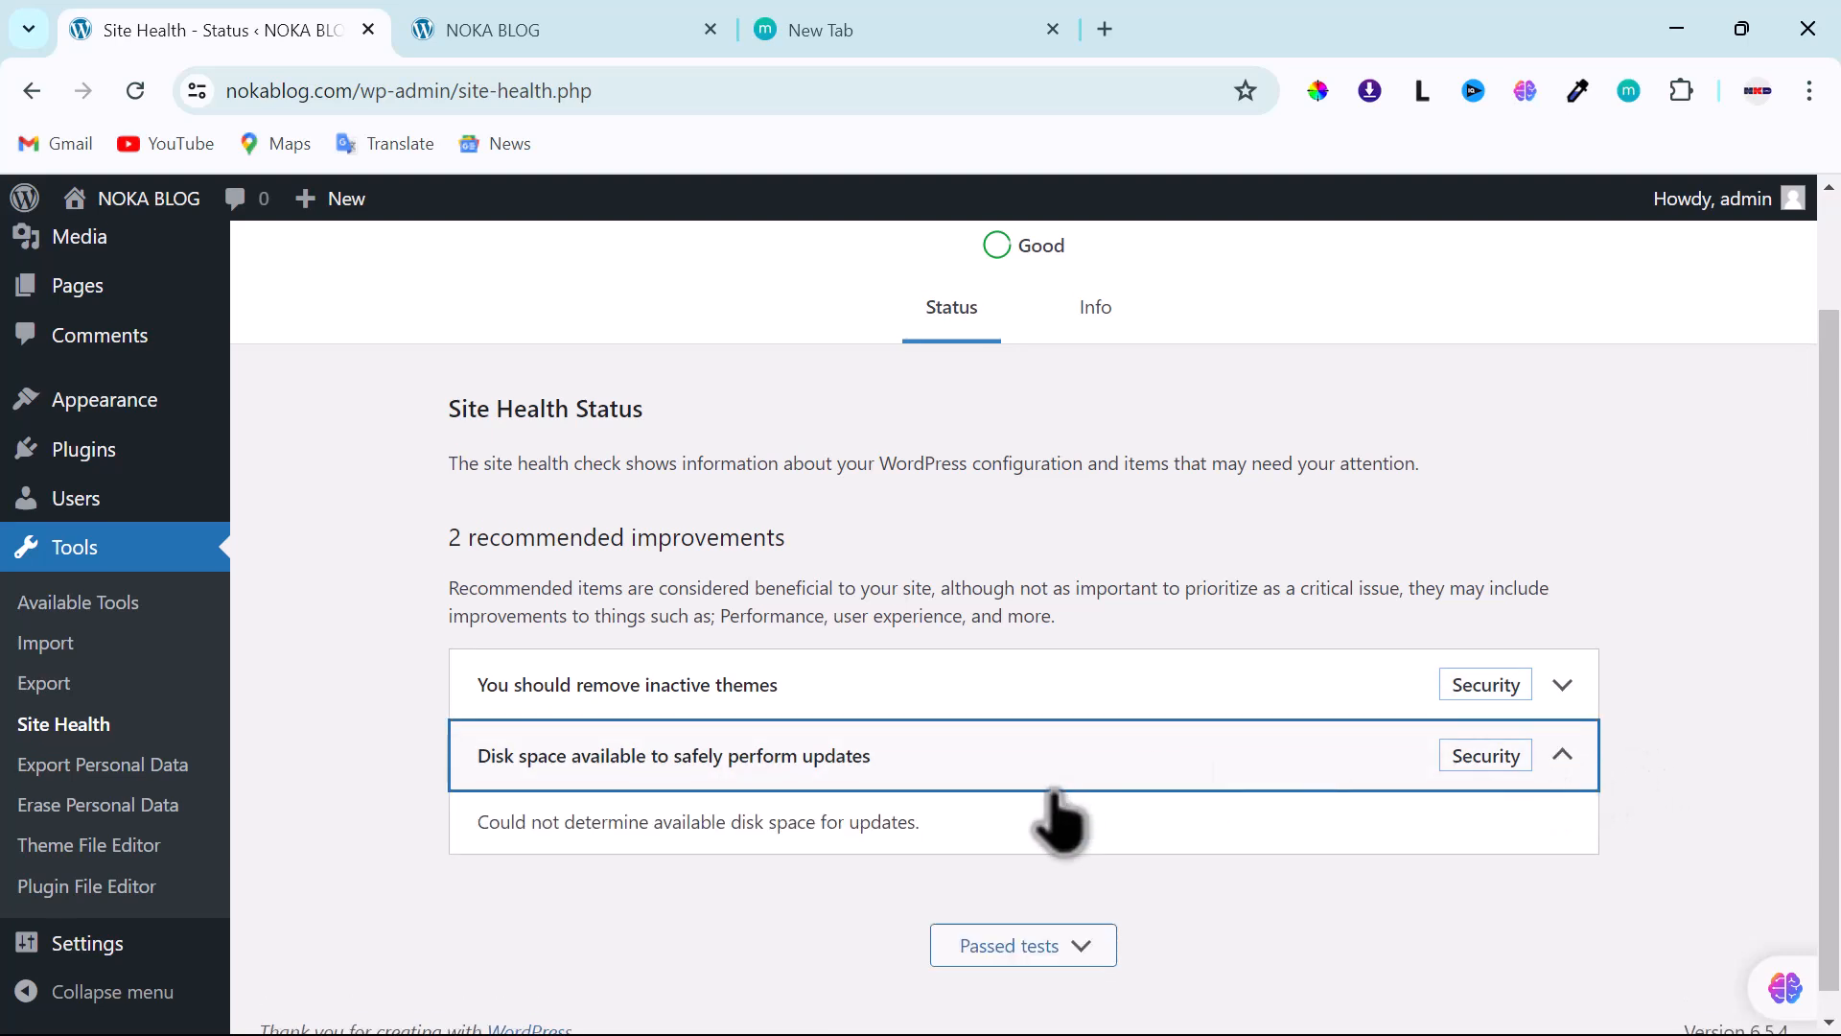
pyautogui.scroll(-1, 959, 834)
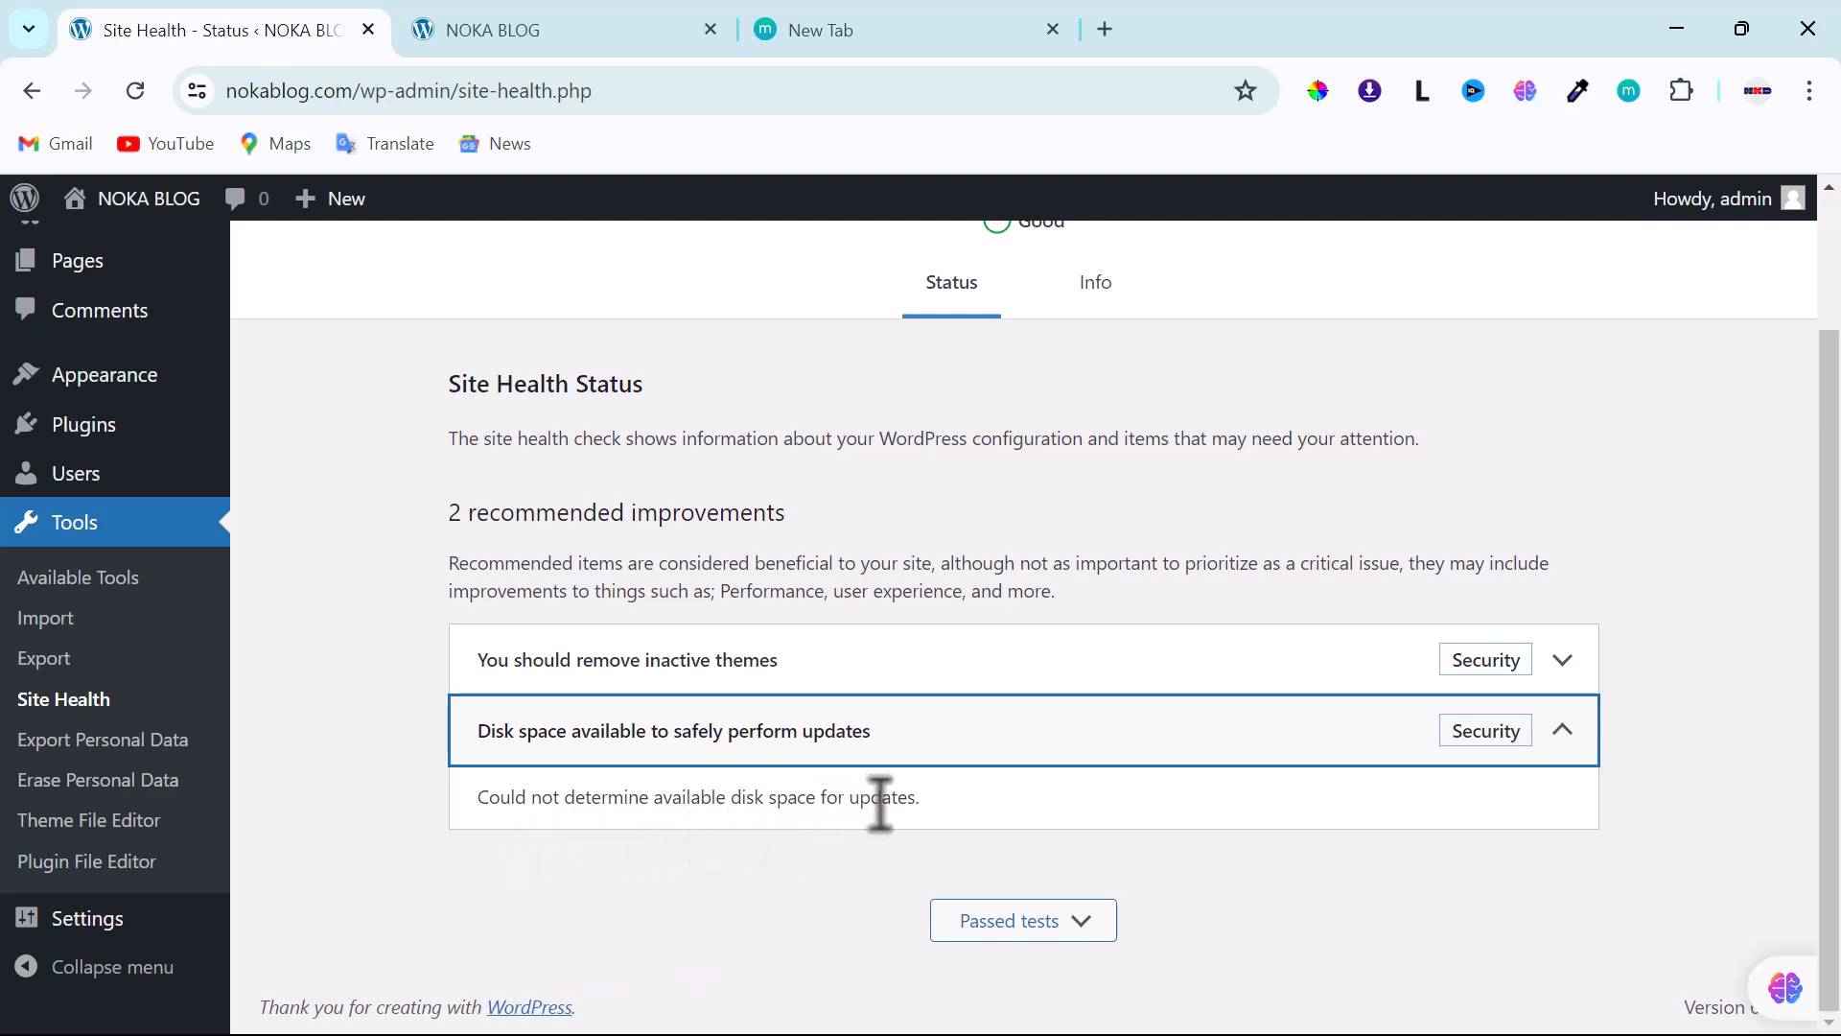
pyautogui.click(1559, 735)
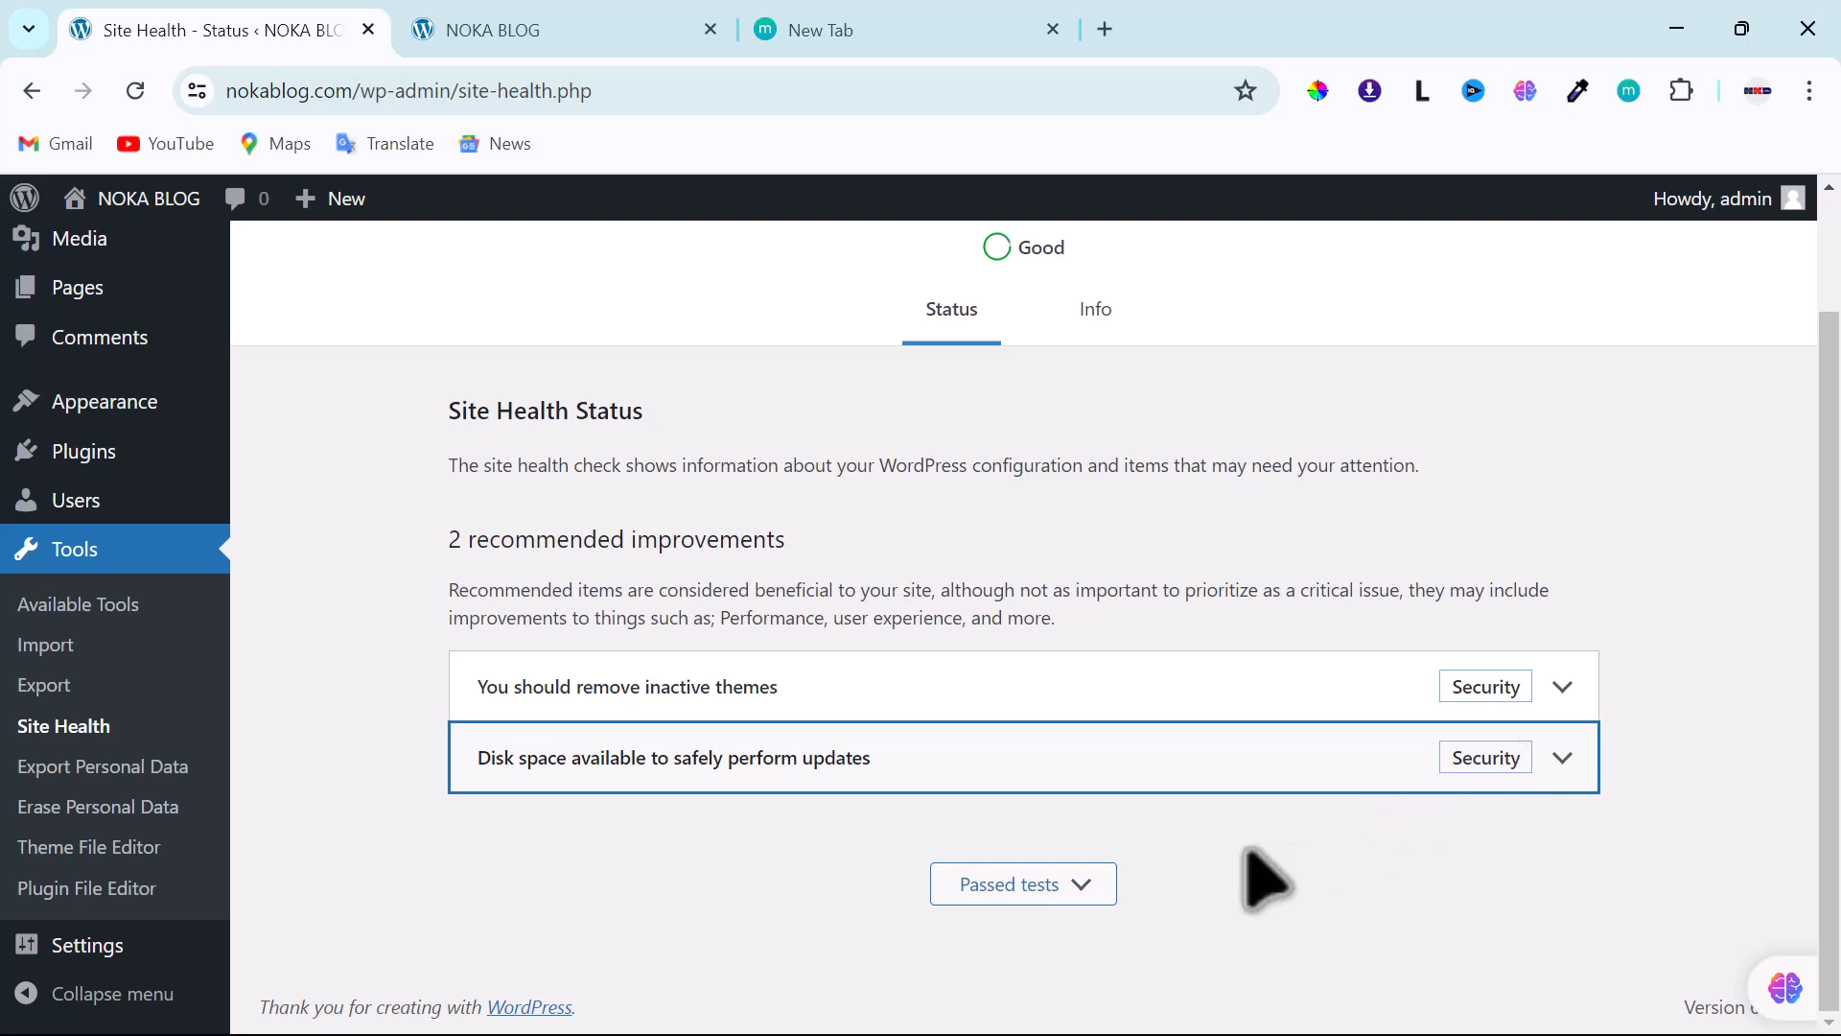
pyautogui.click(1081, 884)
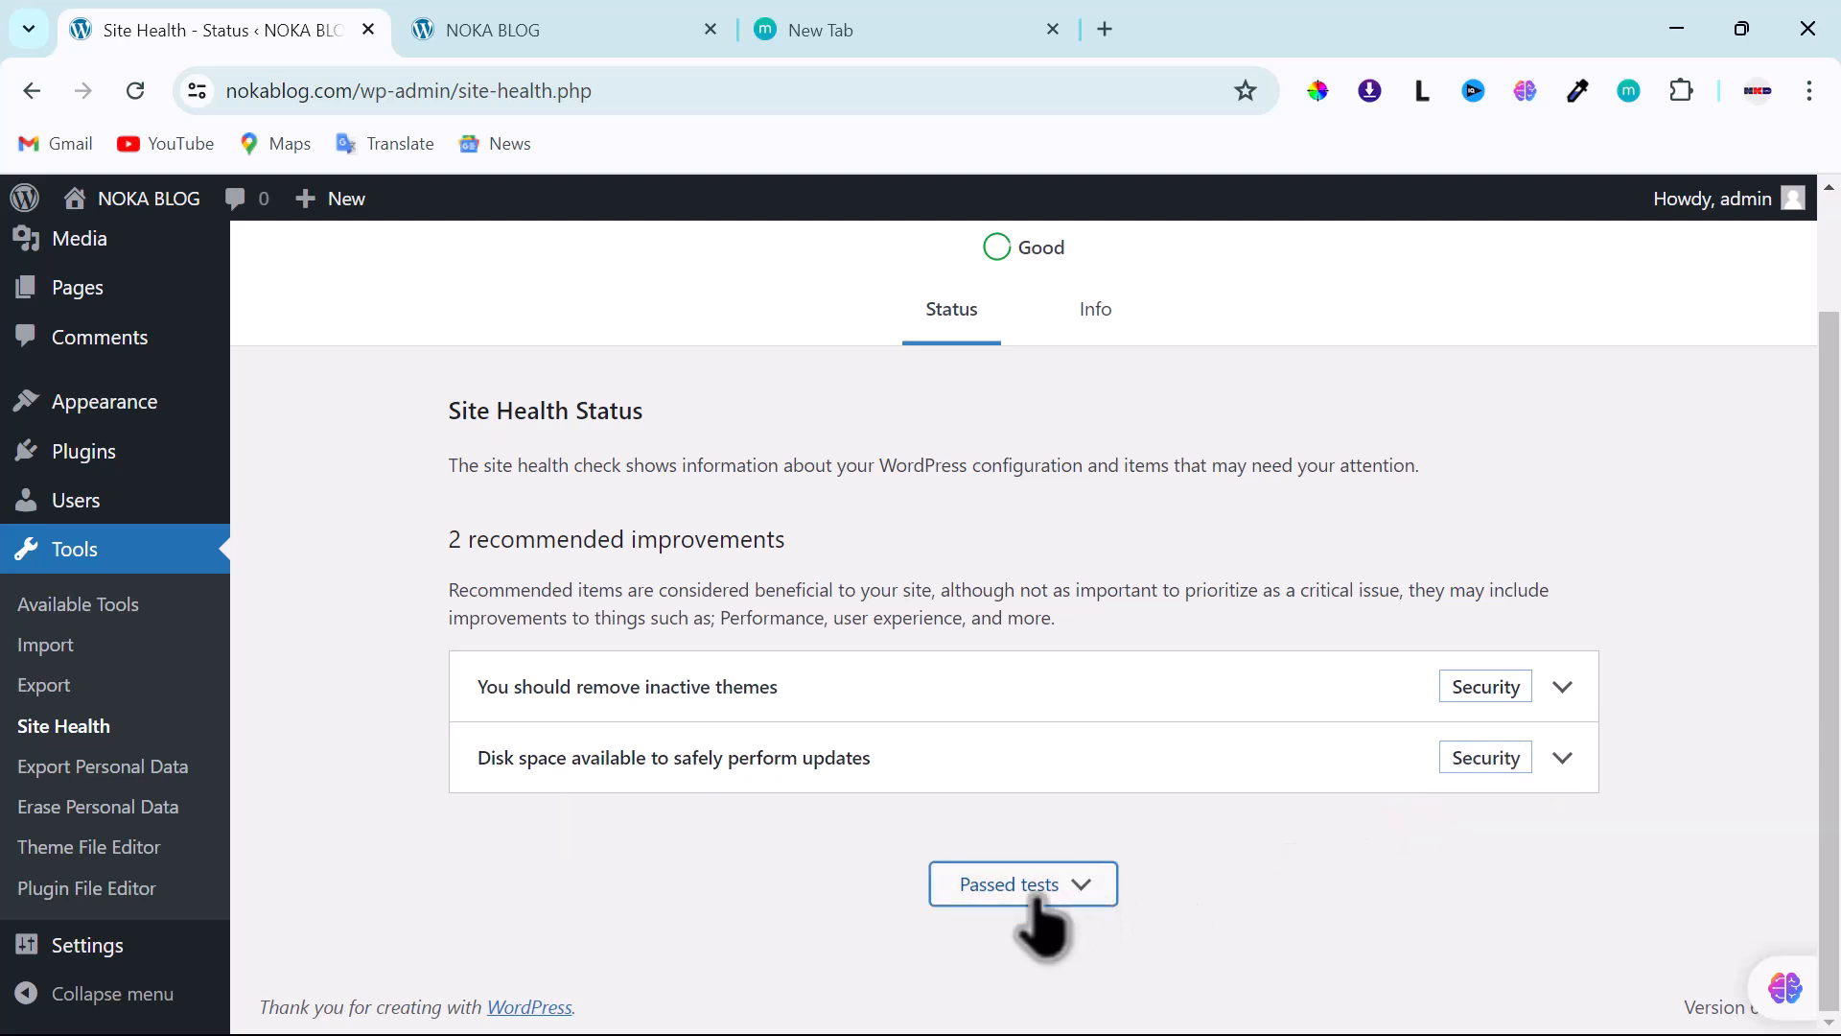
pyautogui.click(995, 890)
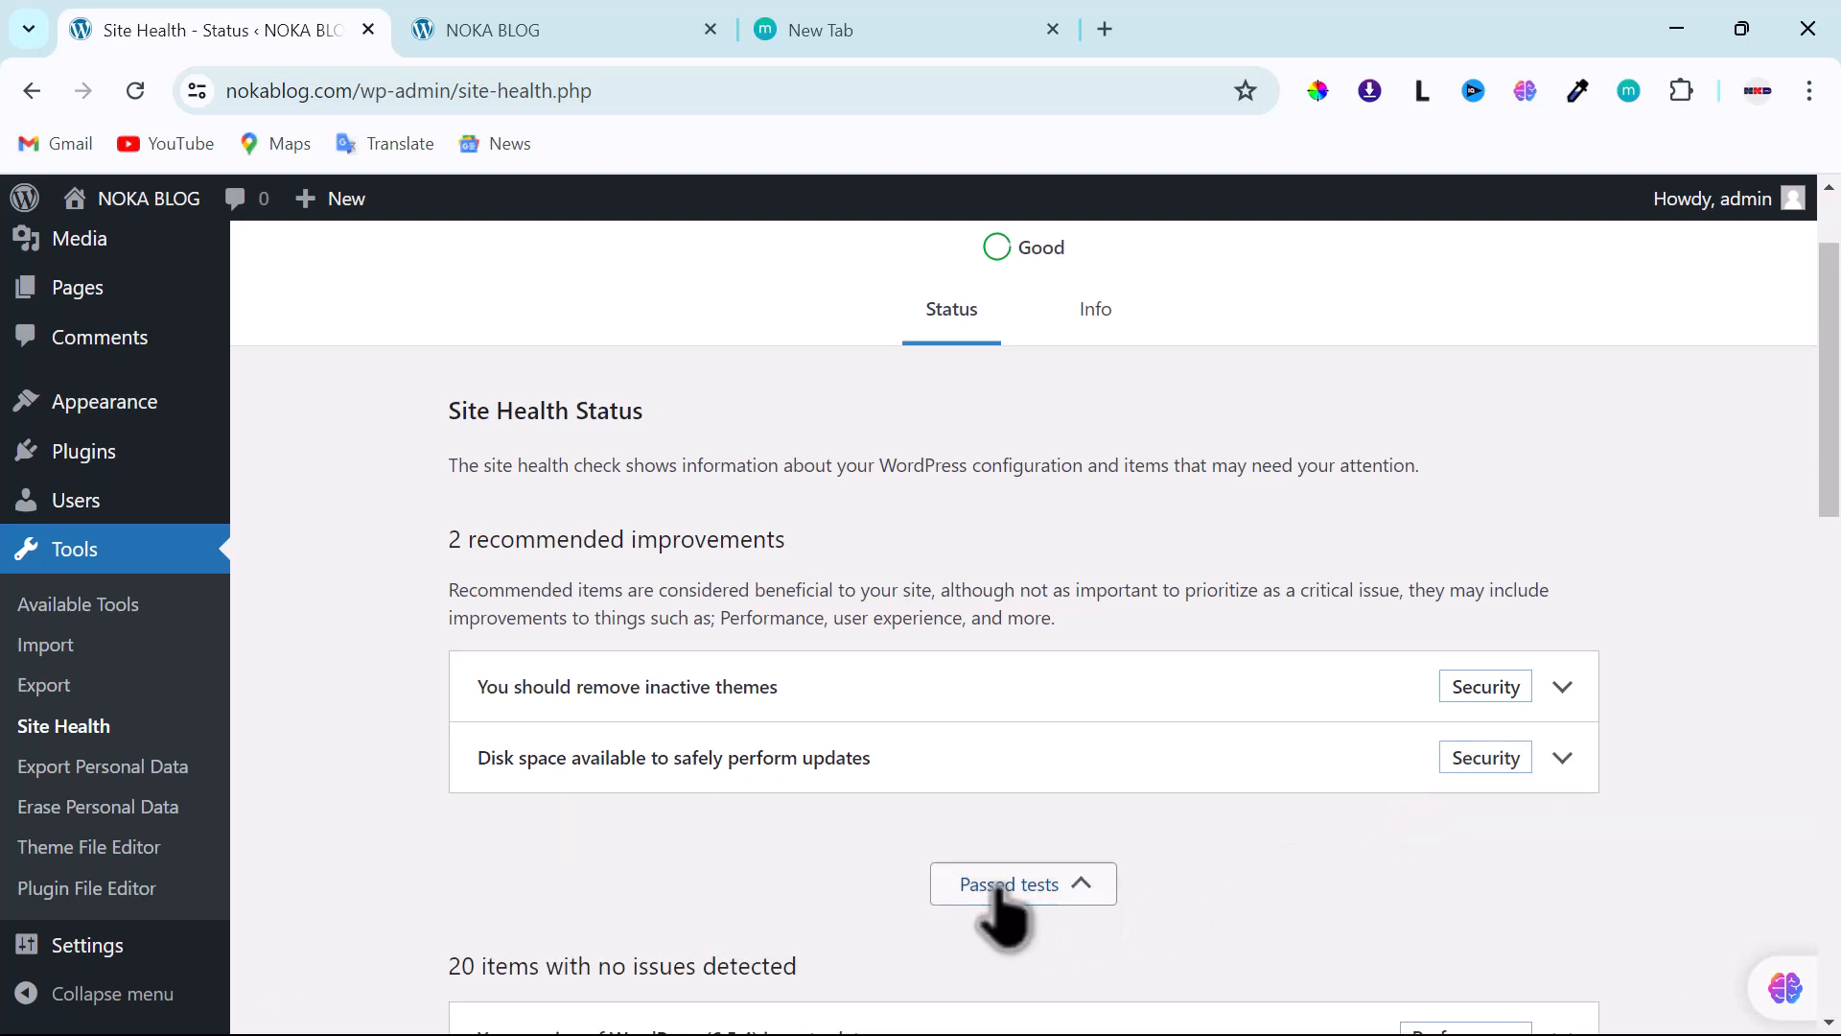
pyautogui.click(997, 890)
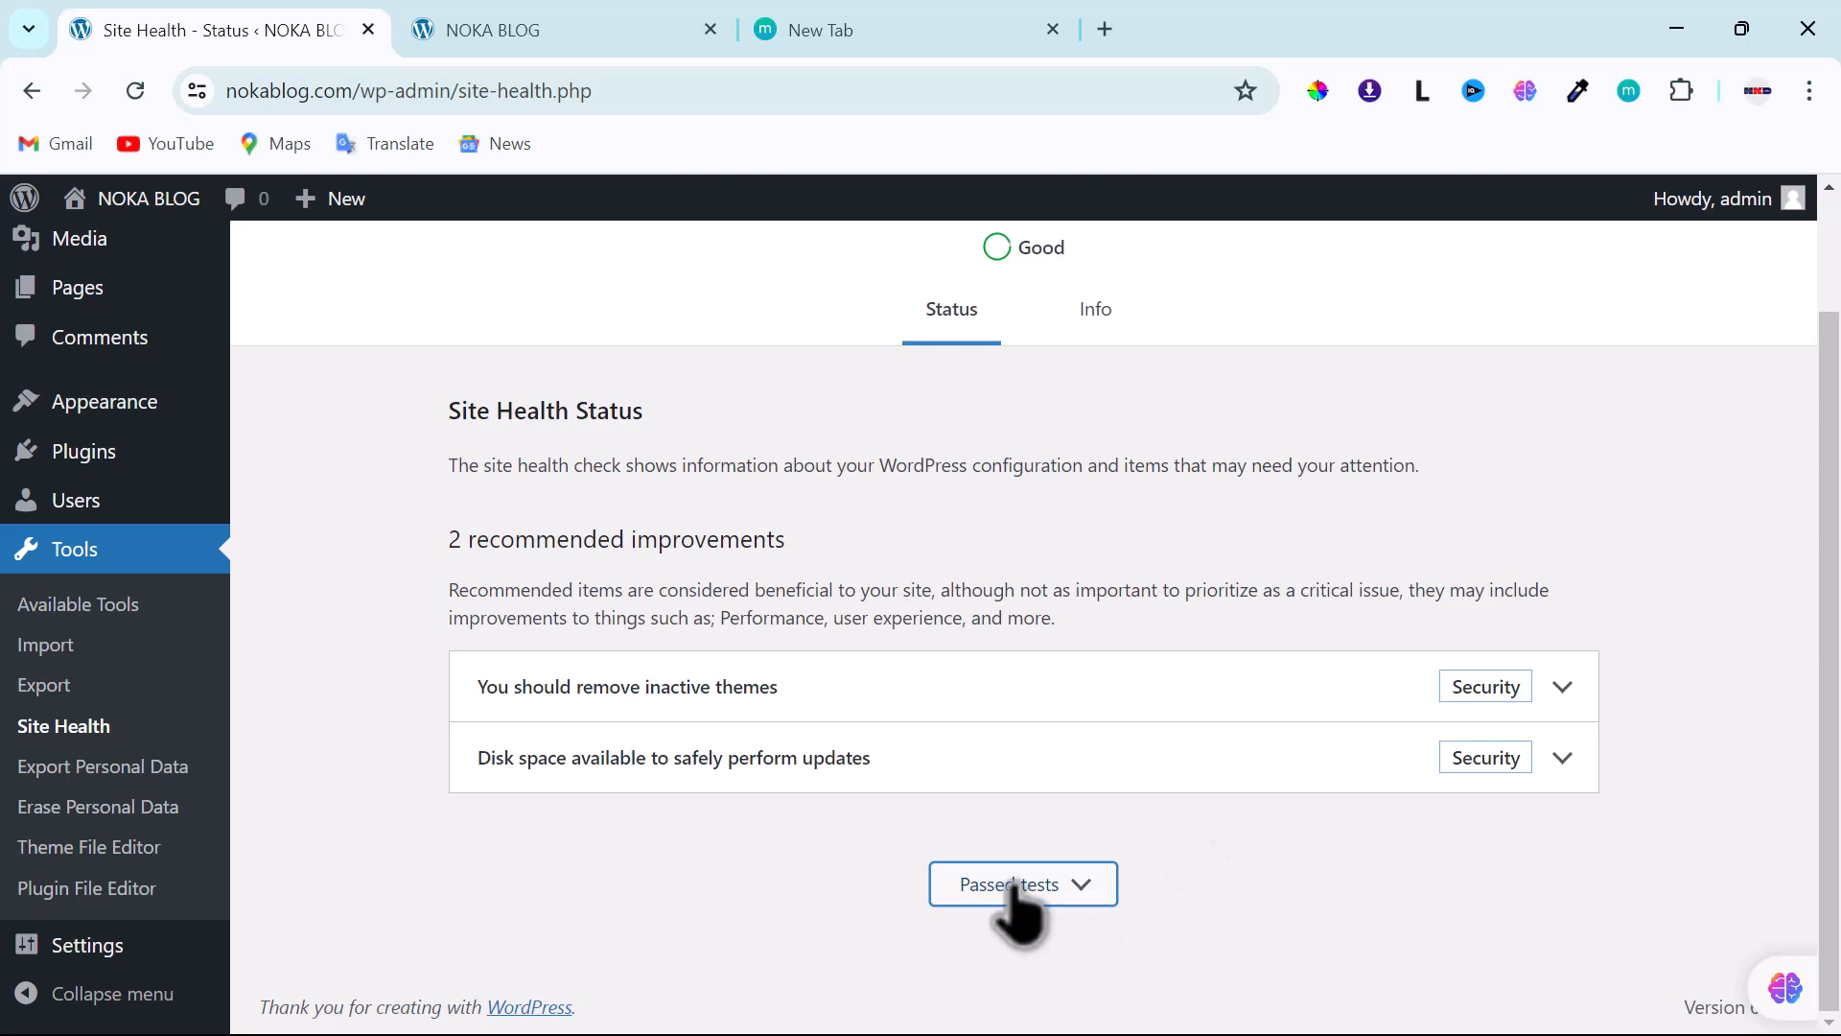
# - Re-read the inactive themes recommendation details, then collapse them
pyautogui.scroll(2, 959, 884)
pyautogui.scroll(-2, 959, 884)
pyautogui.click(1560, 688)
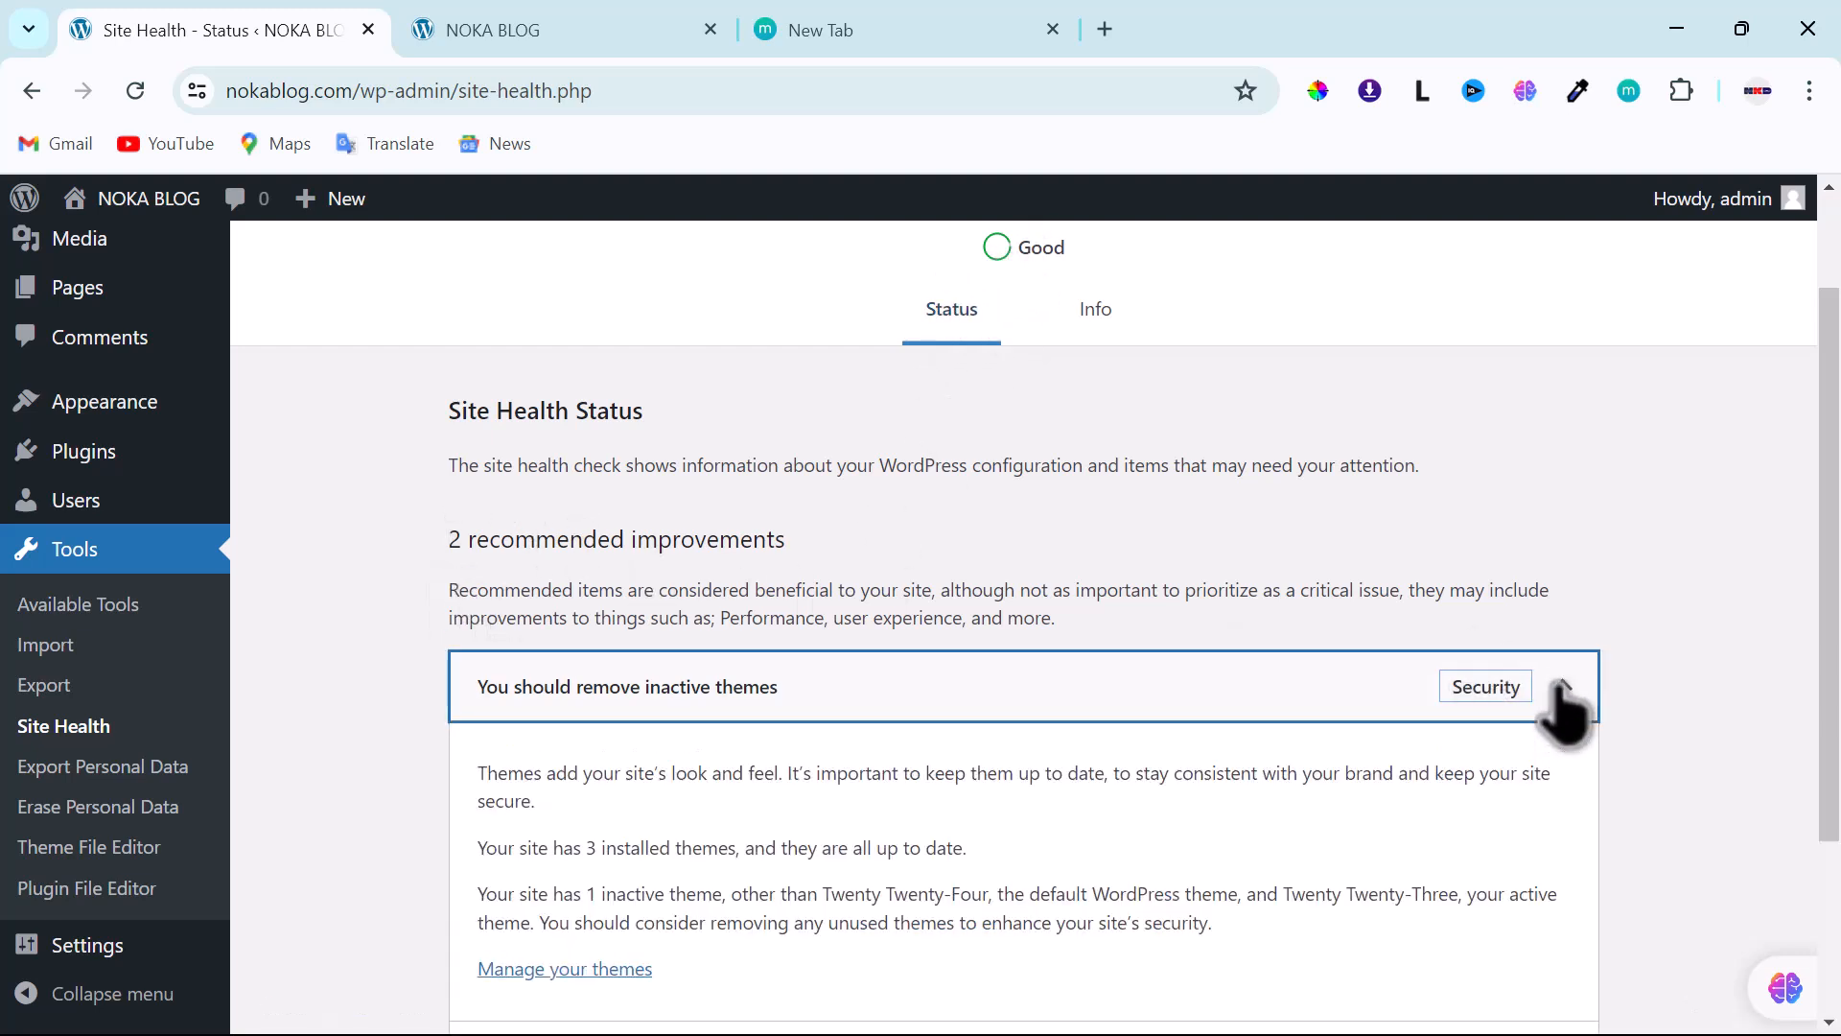
pyautogui.scroll(-3, 826, 719)
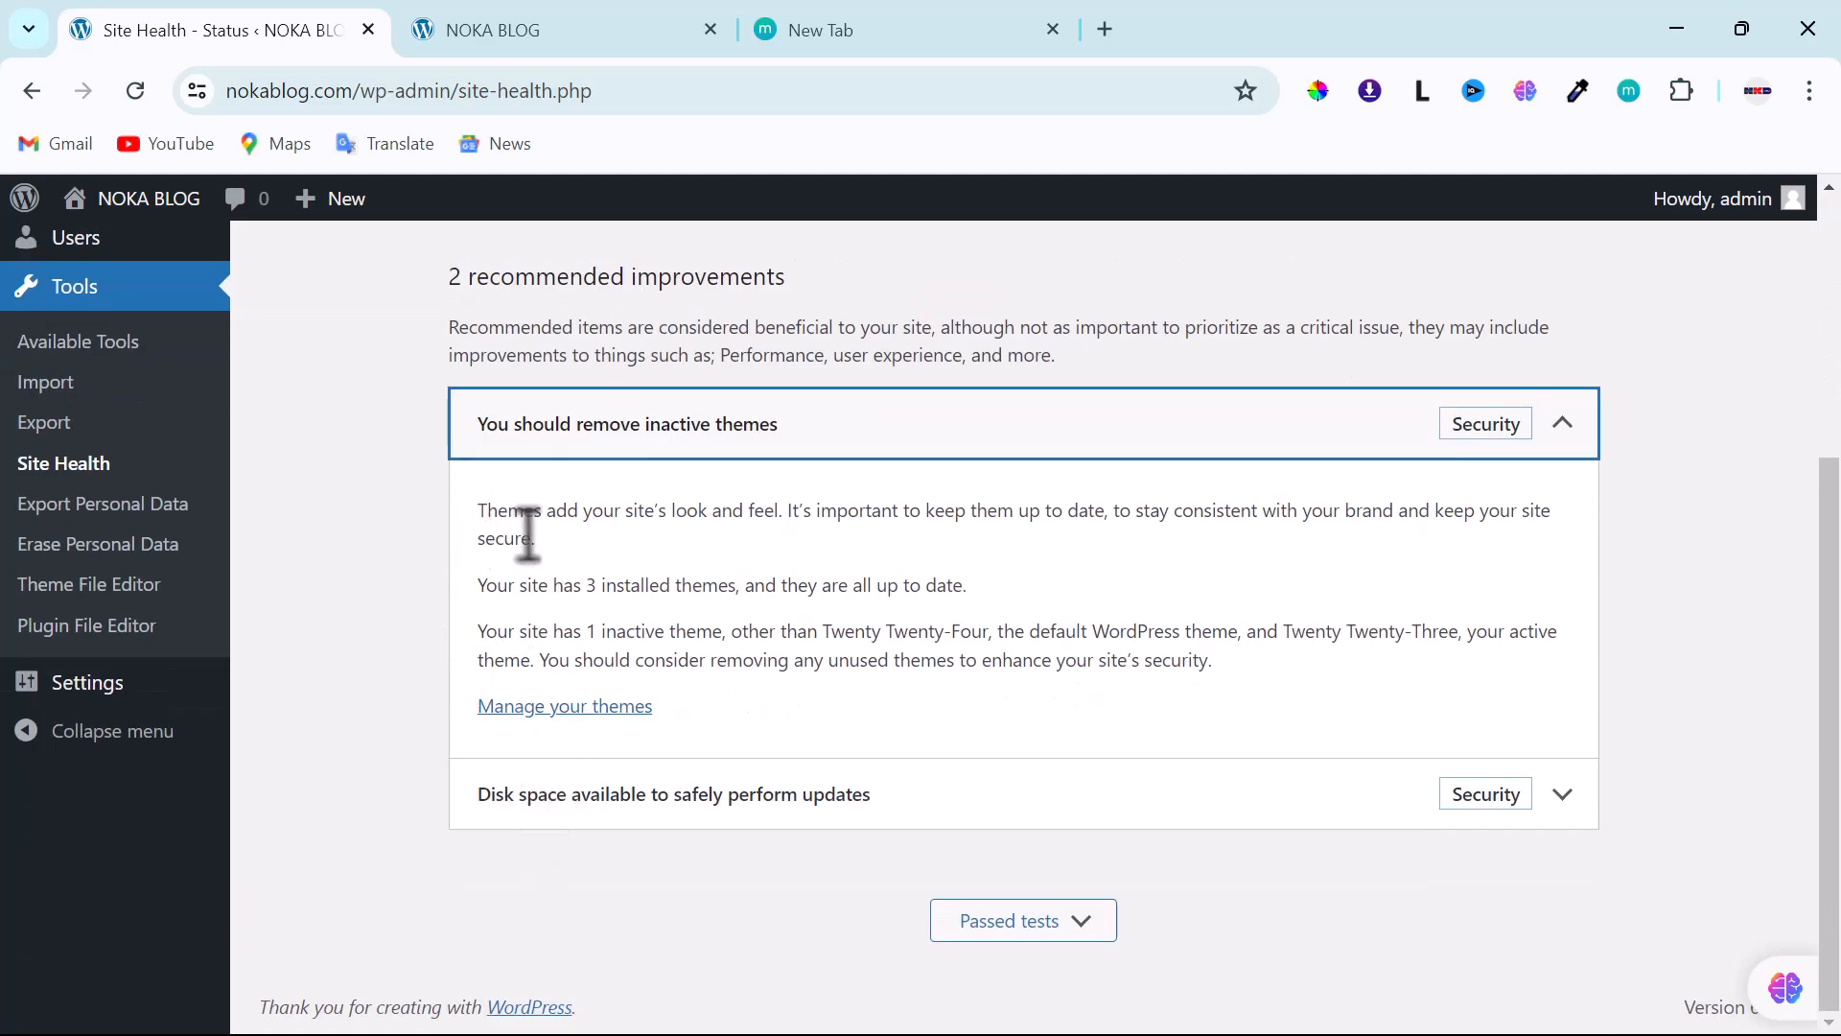
pyautogui.click(1556, 428)
# - Open Appearance > Themes showing Twenty Twenty-Three active plus Twenty Twenty-Four and Twenty Twenty-Two
pyautogui.moveTo(11, 470)
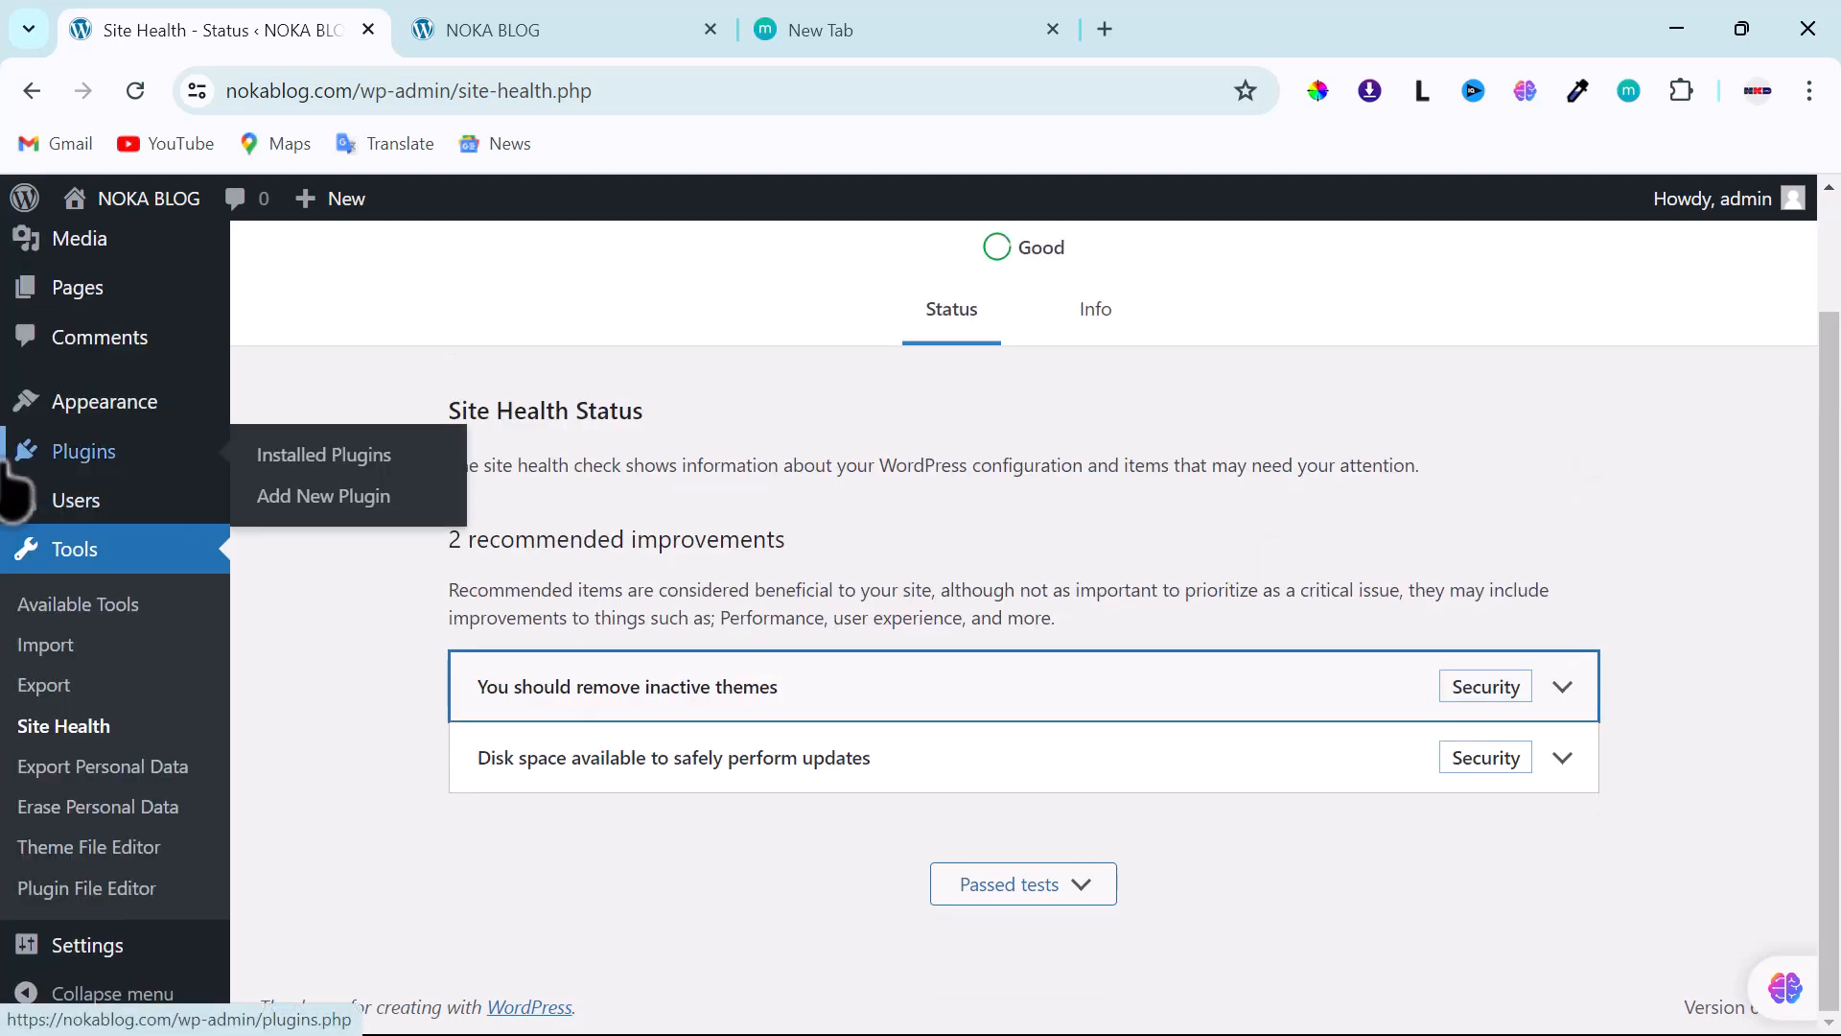
pyautogui.moveTo(83, 408)
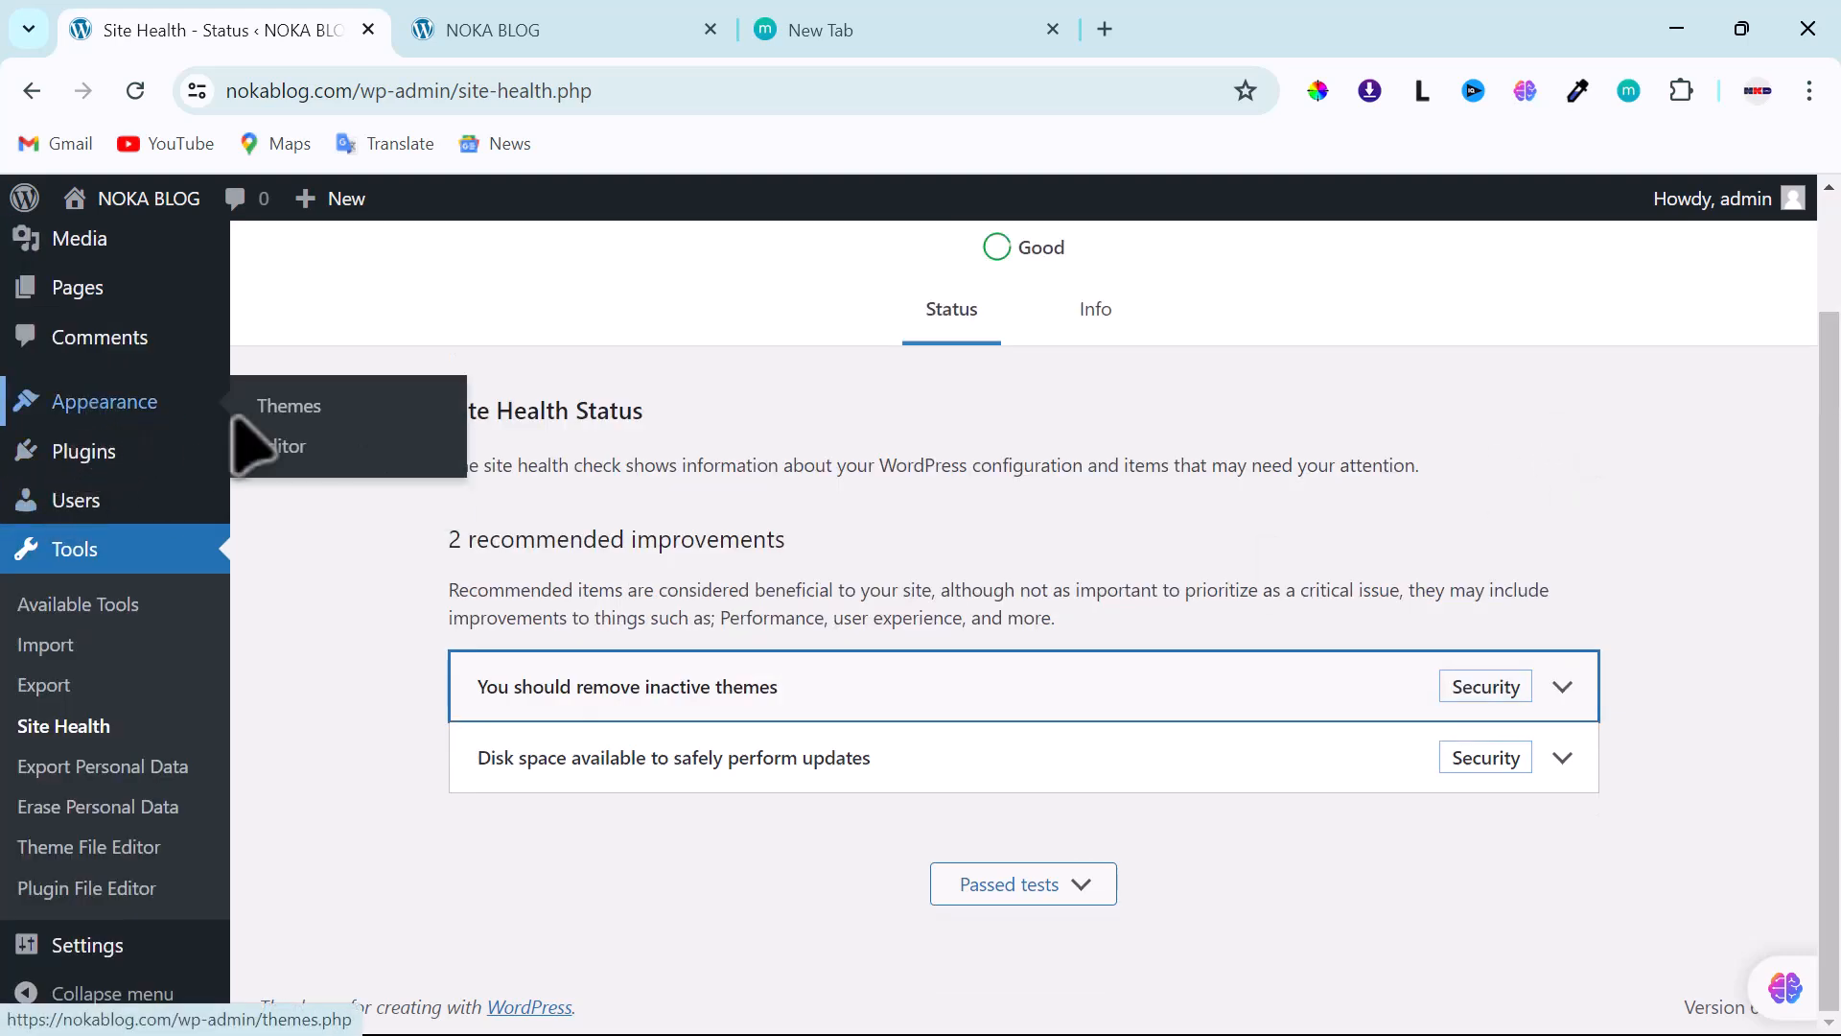
pyautogui.click(288, 408)
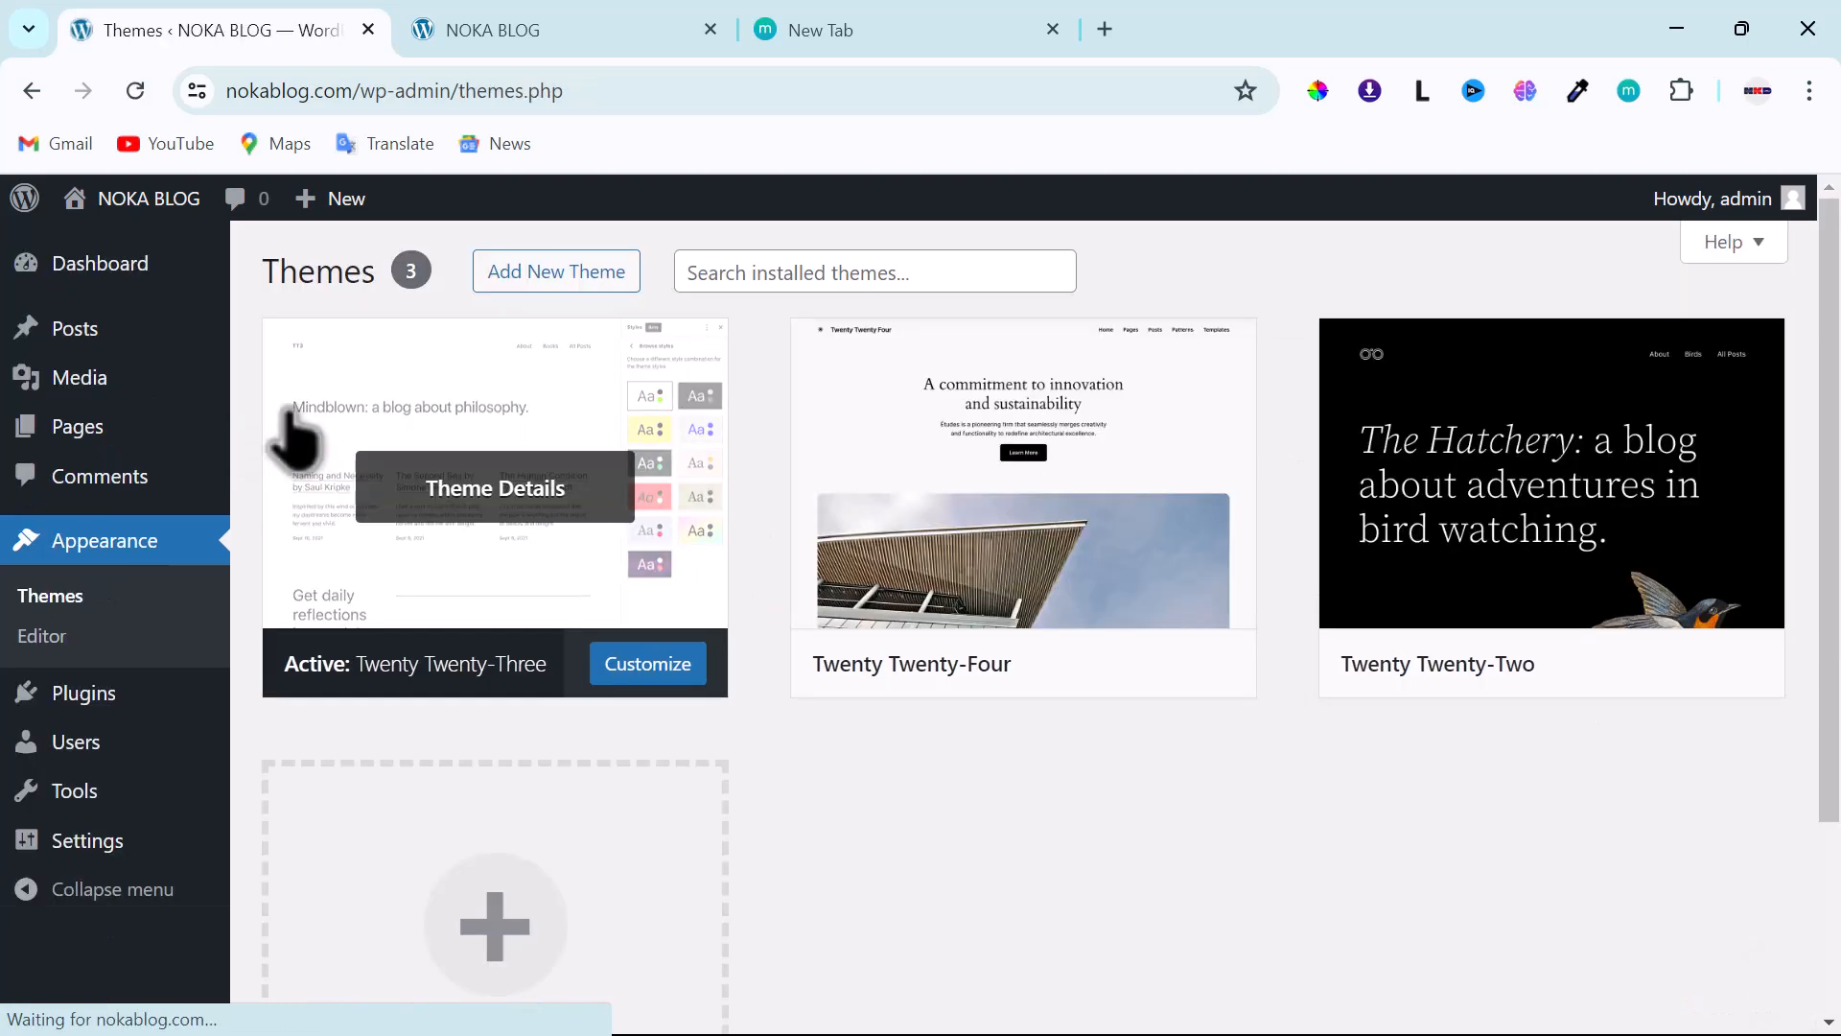
pyautogui.moveTo(966, 596)
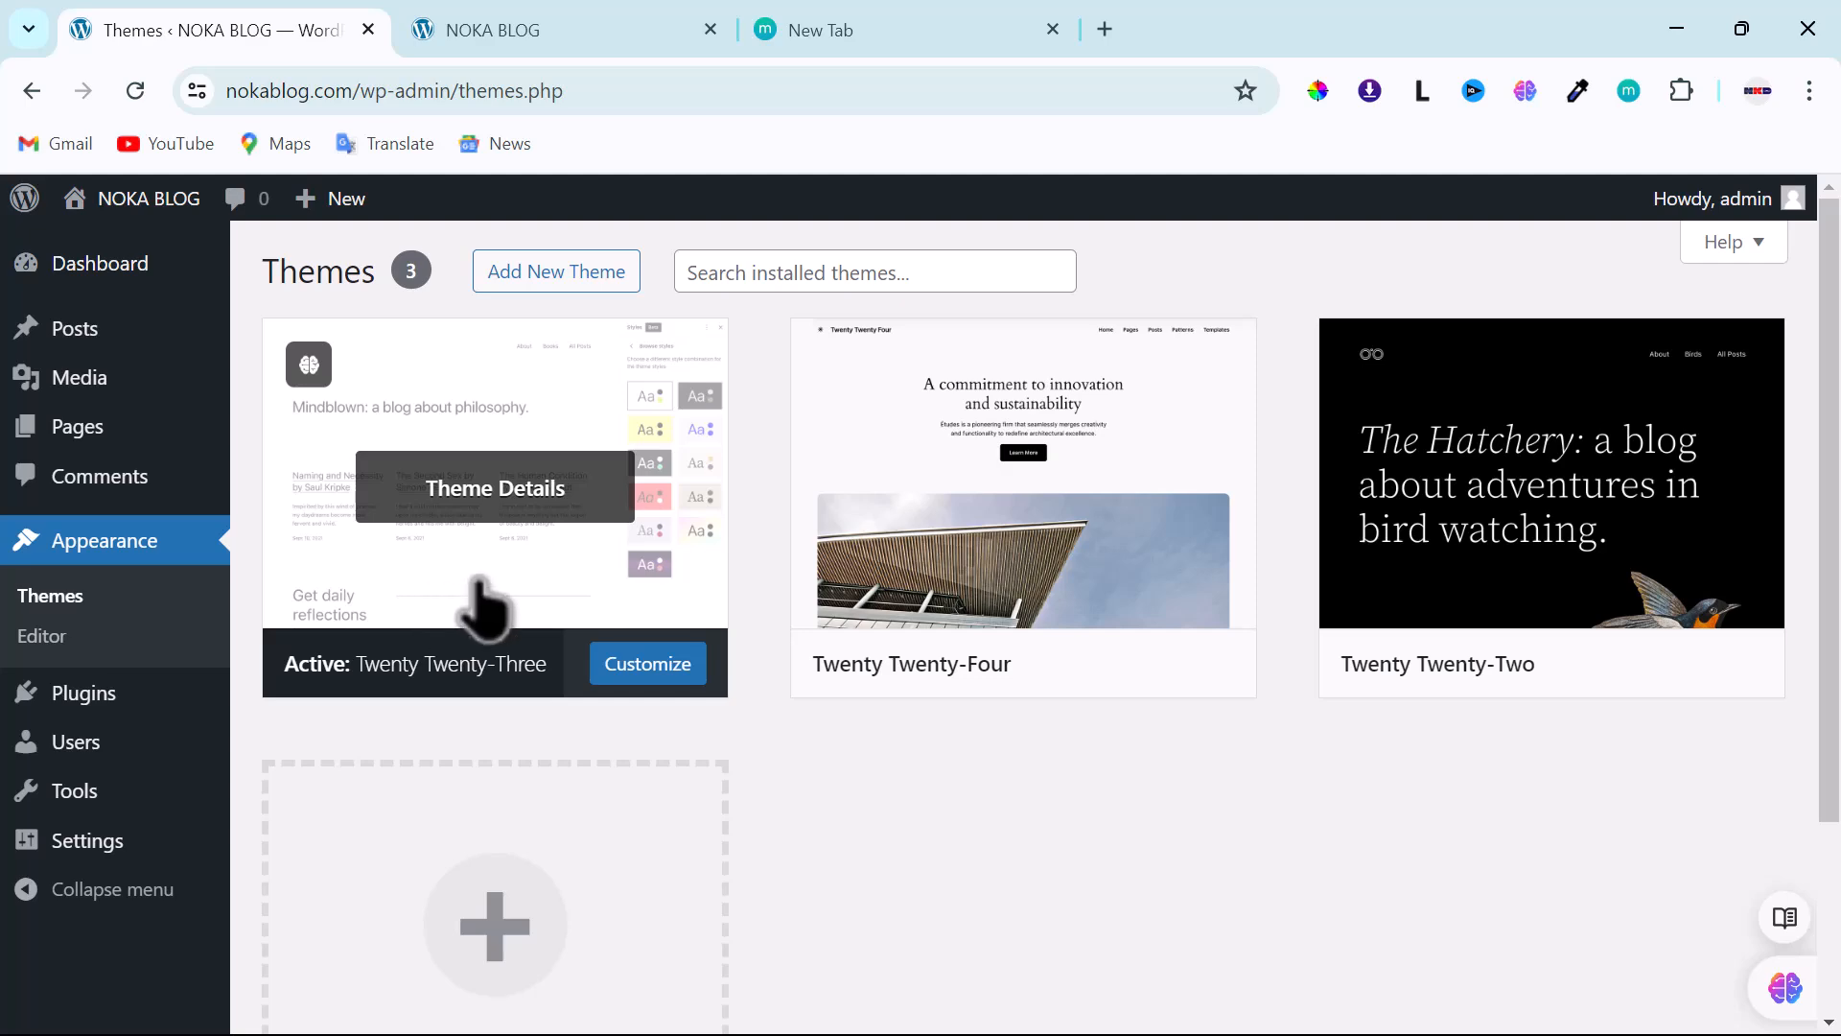
pyautogui.moveTo(896, 616)
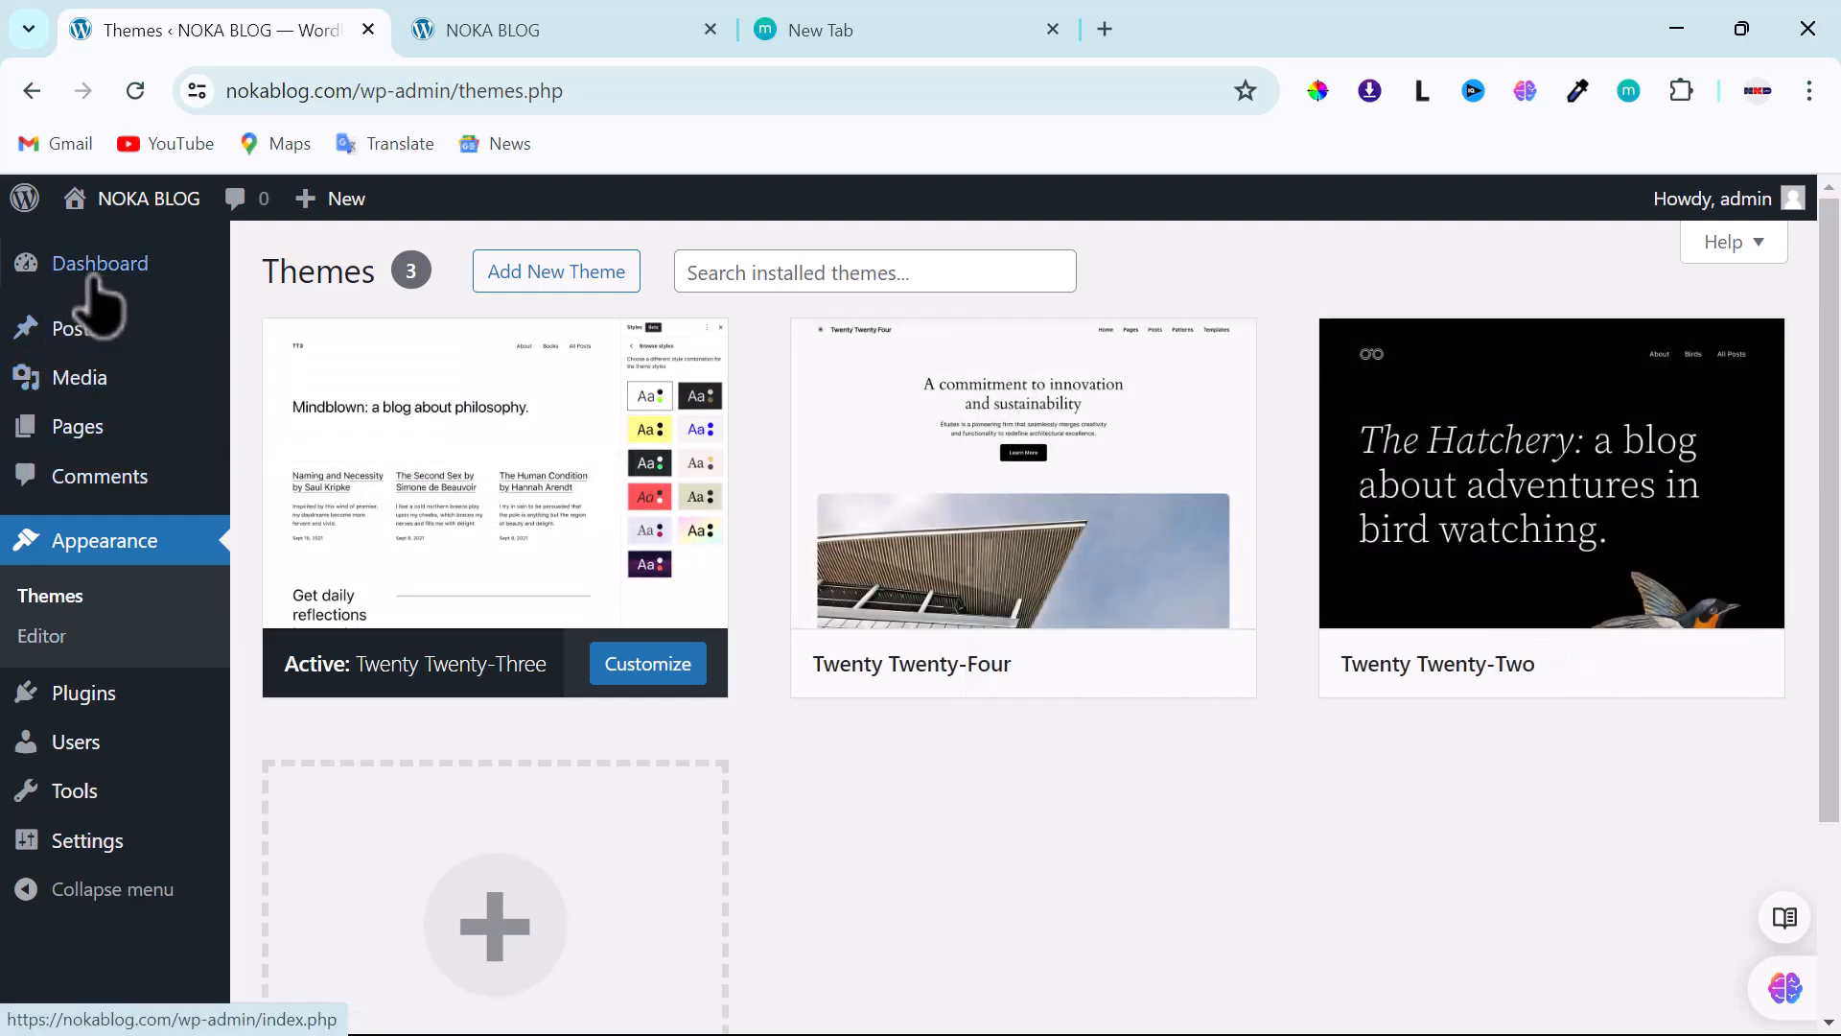
pyautogui.moveTo(93, 278)
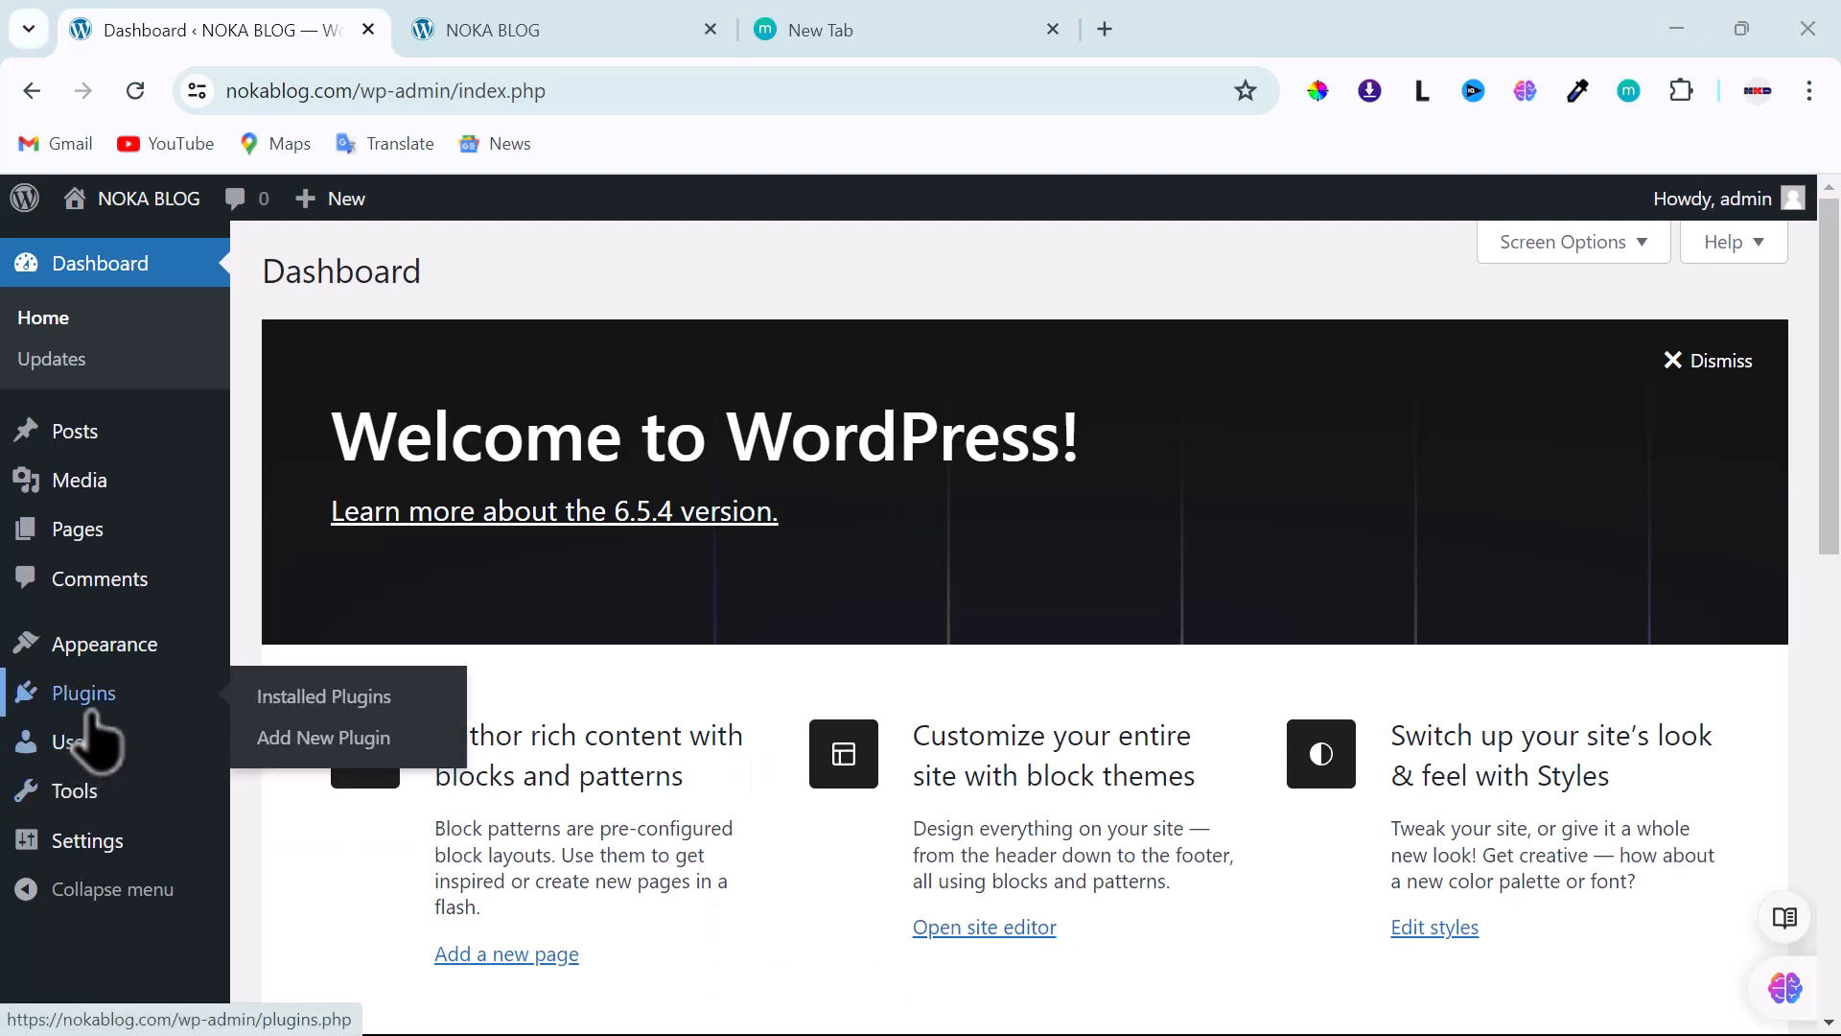
pyautogui.moveTo(114, 660)
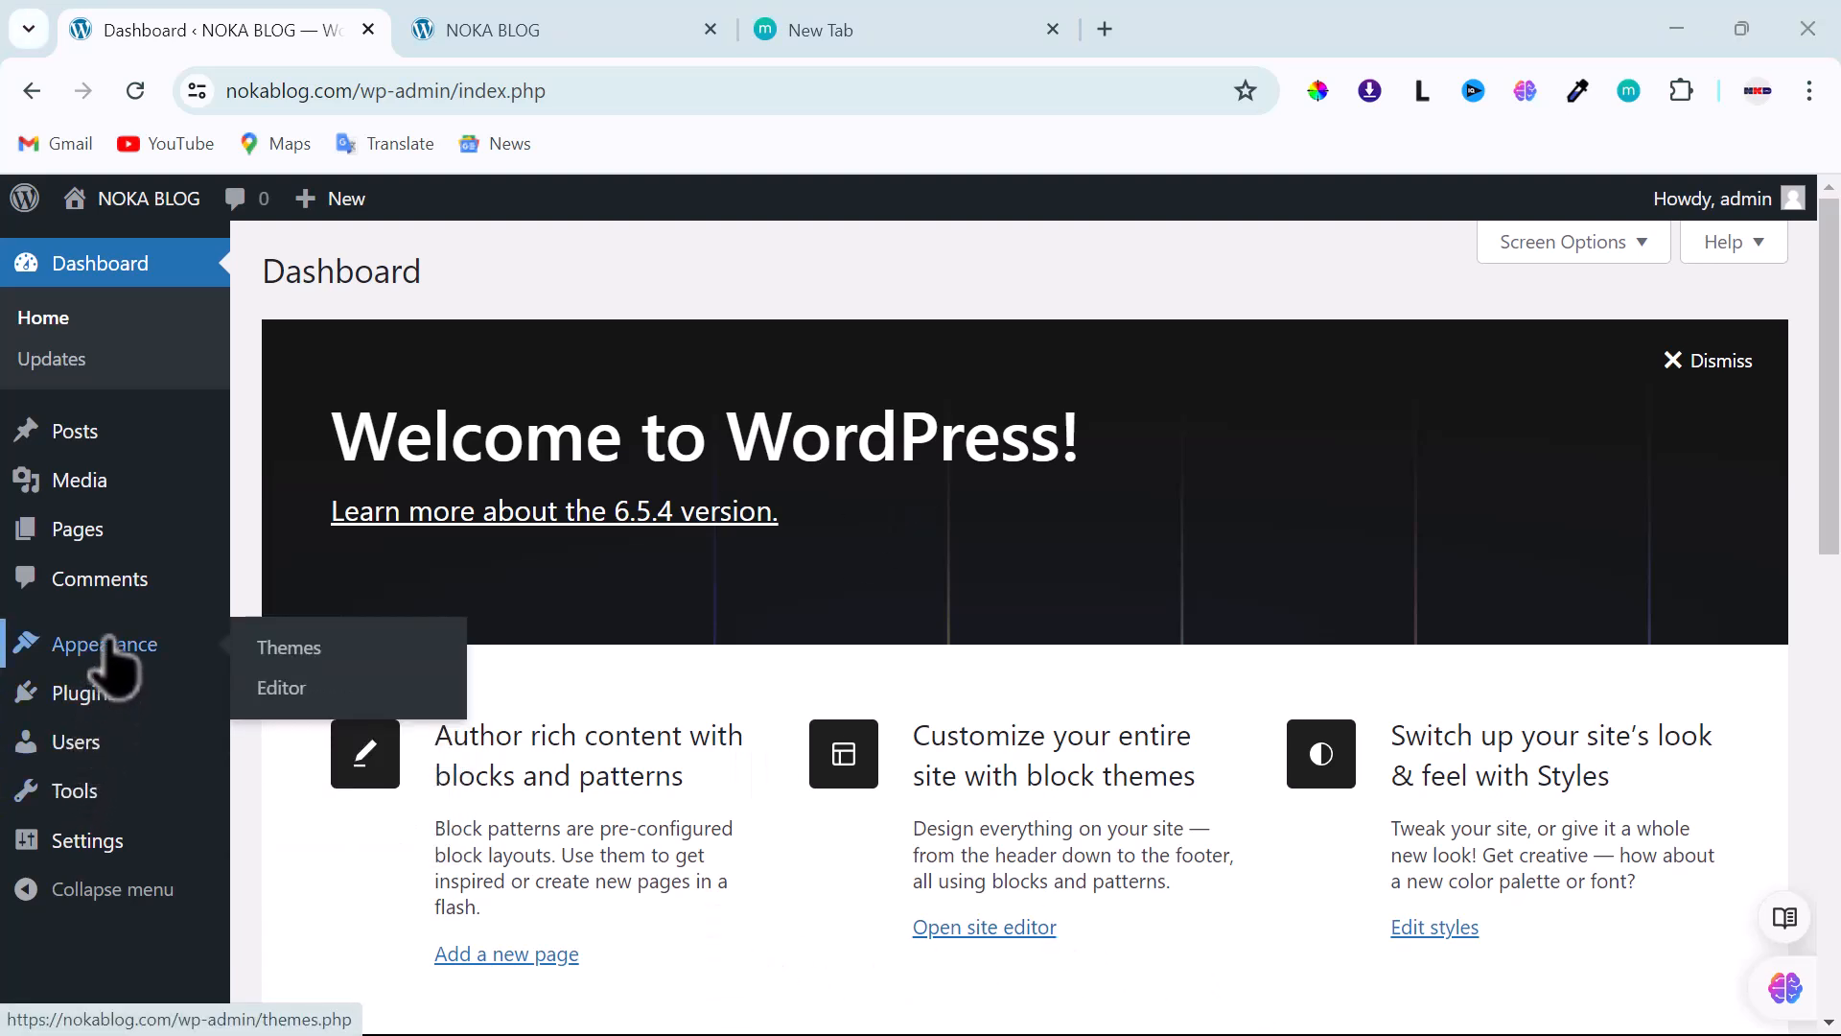
pyautogui.click(274, 656)
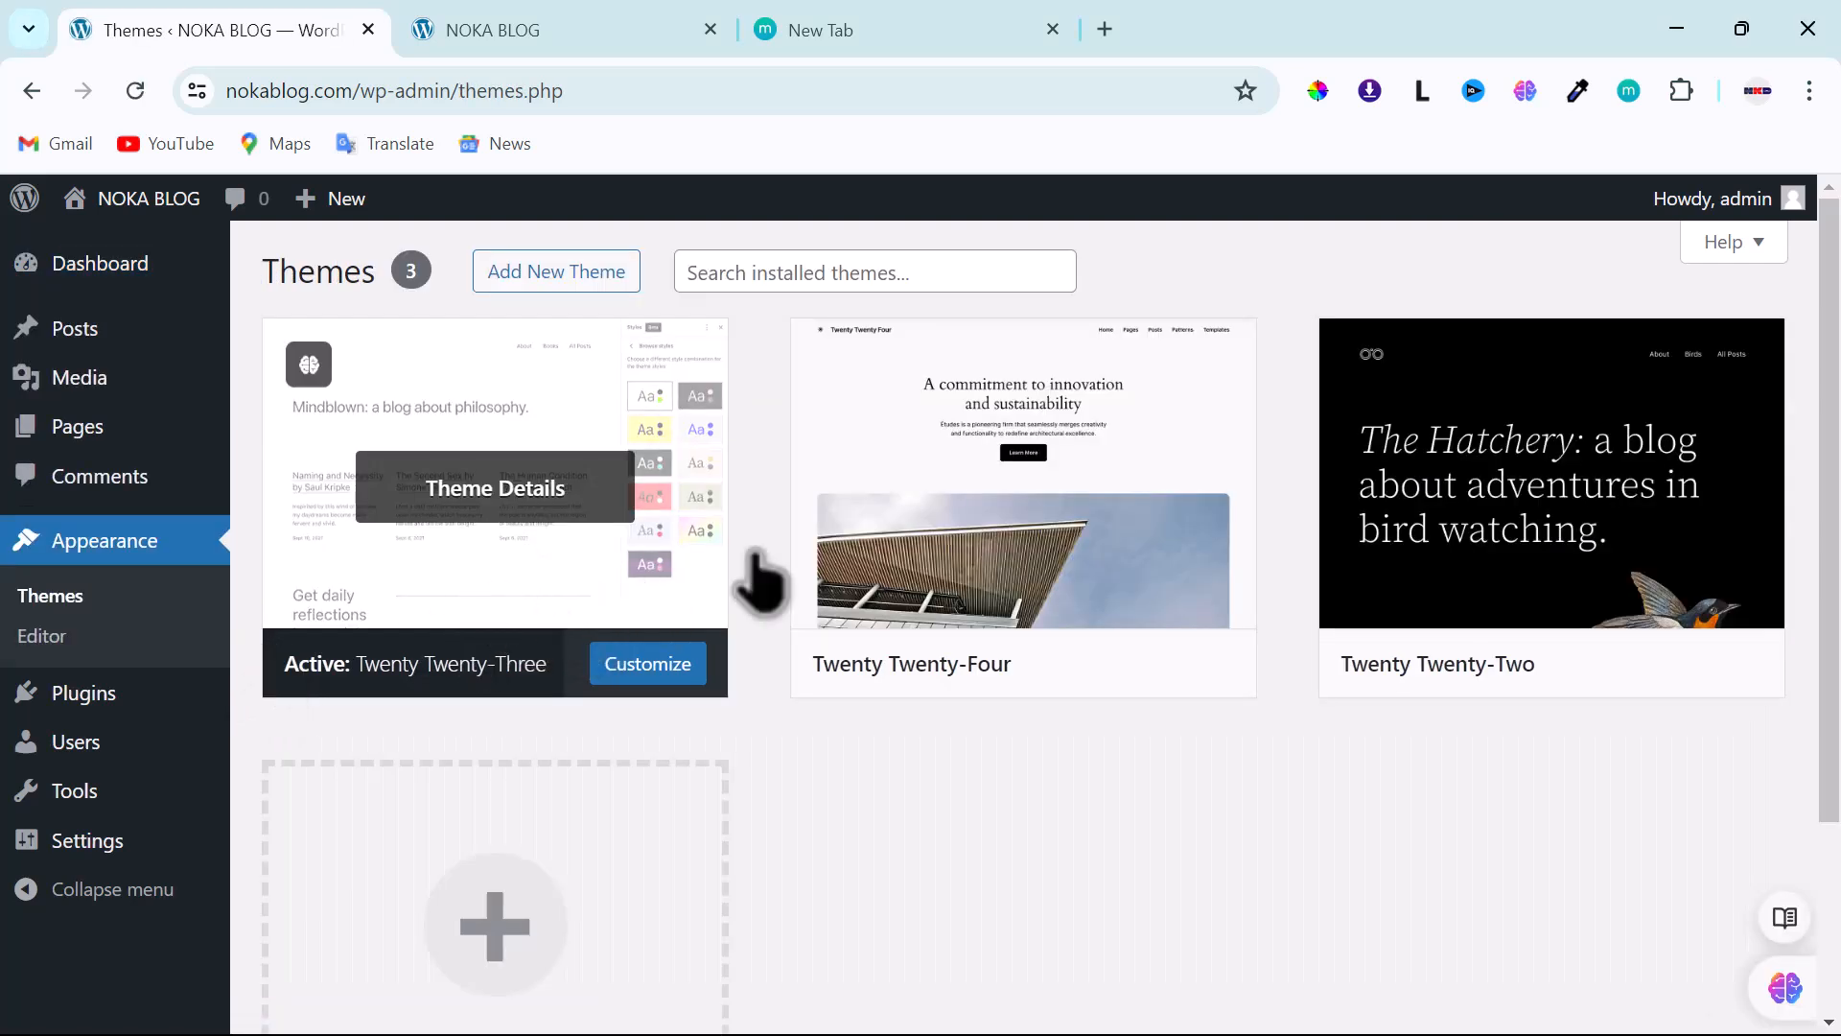
pyautogui.moveTo(1080, 605)
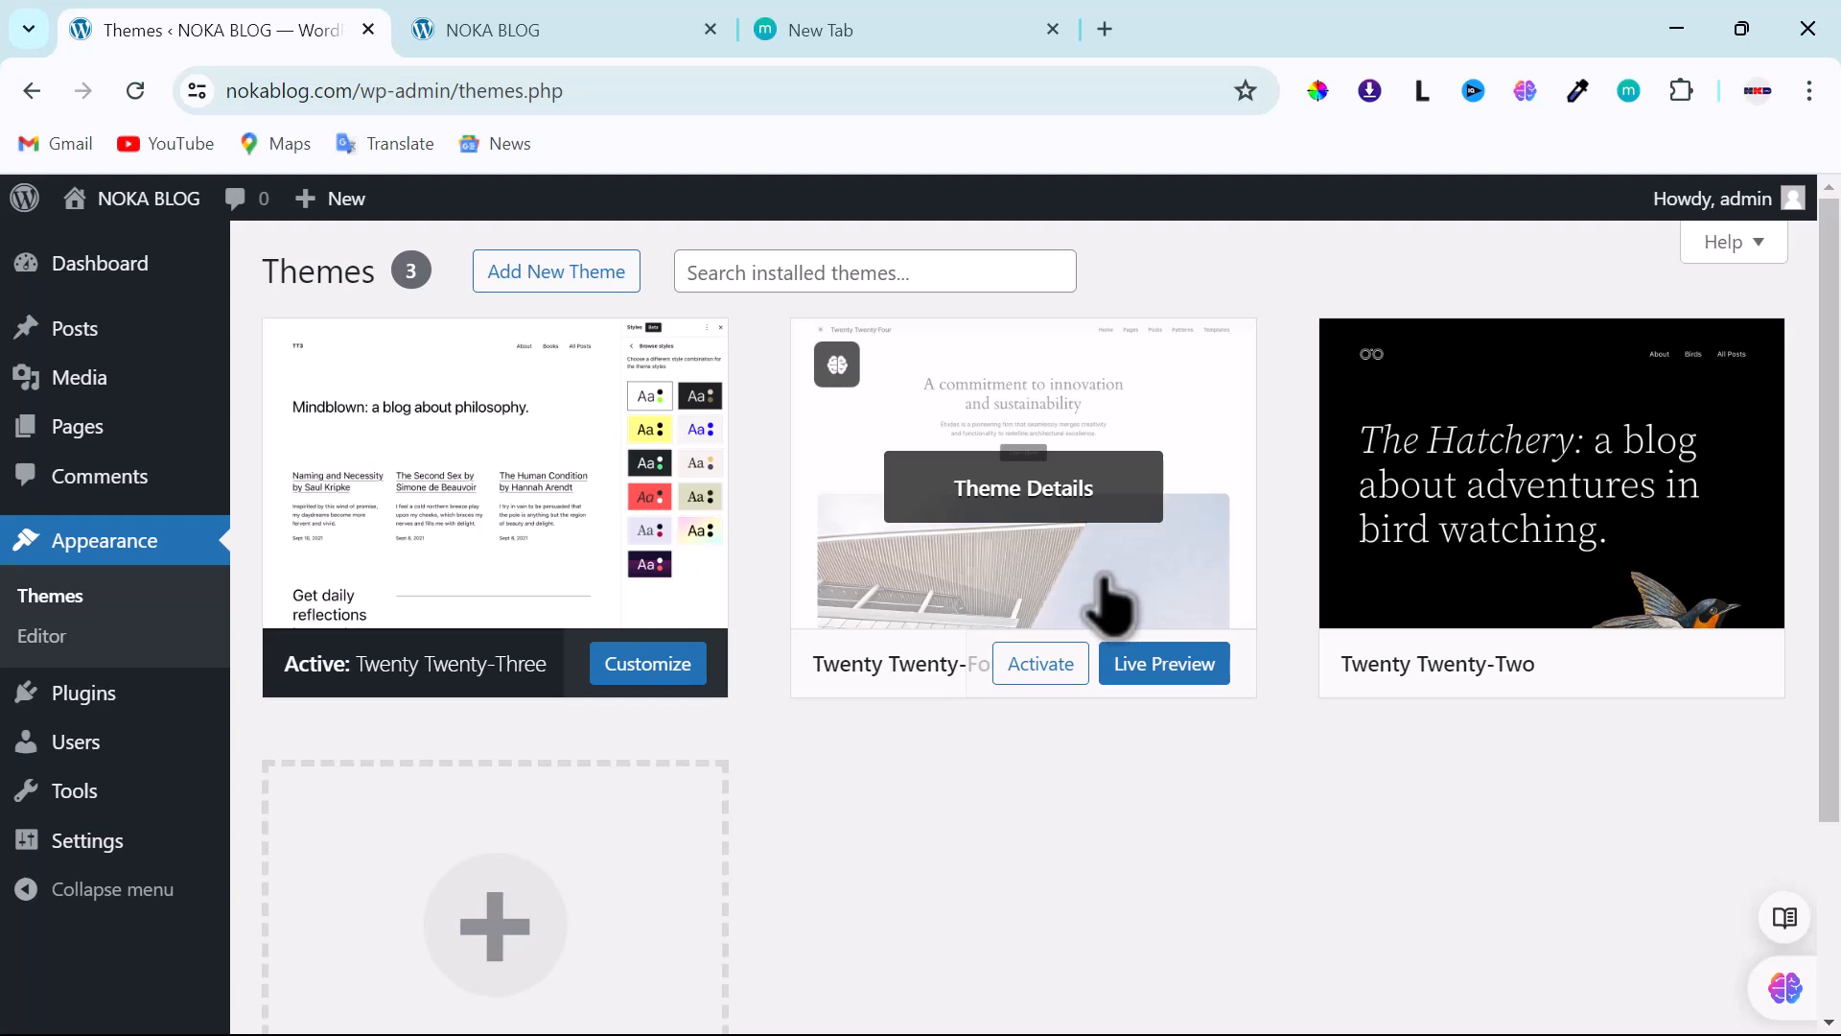
# - Delete the inactive Twenty Twenty-Four and Twenty Twenty-Two themes, confirming each
pyautogui.click(1180, 589)
pyautogui.scroll(-3, 1482, 863)
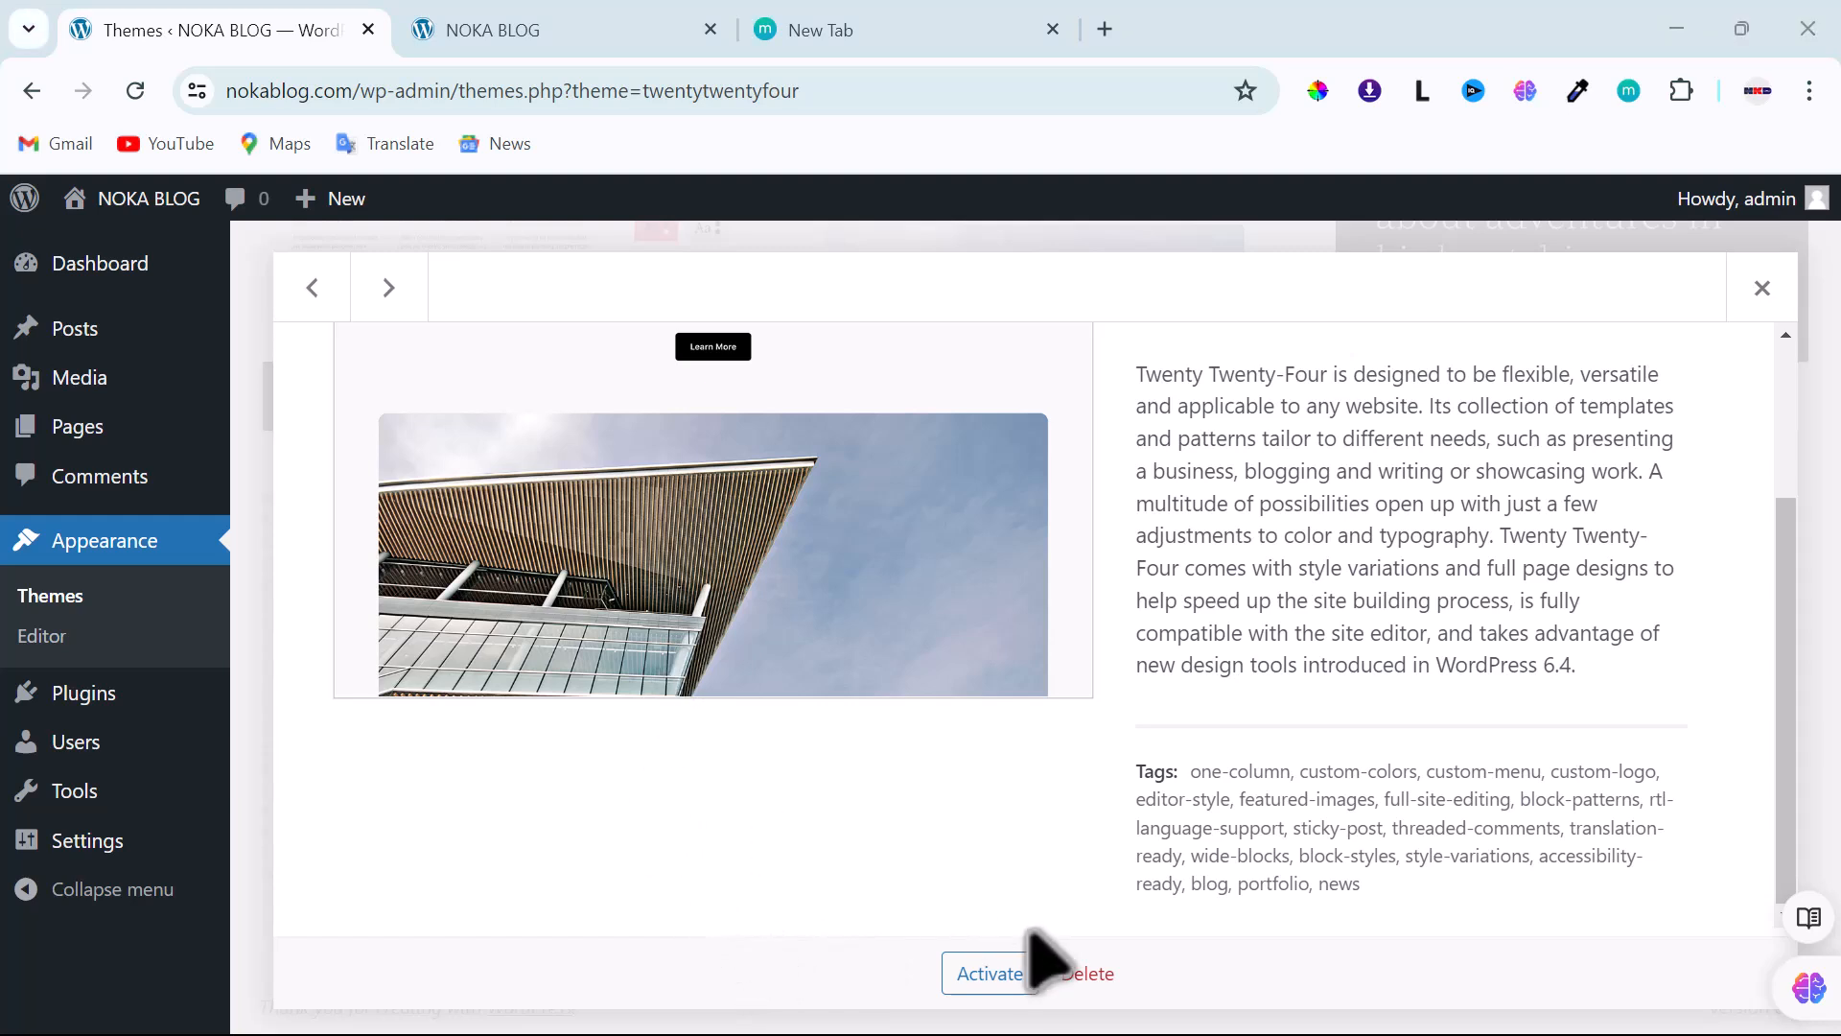
pyautogui.click(1084, 976)
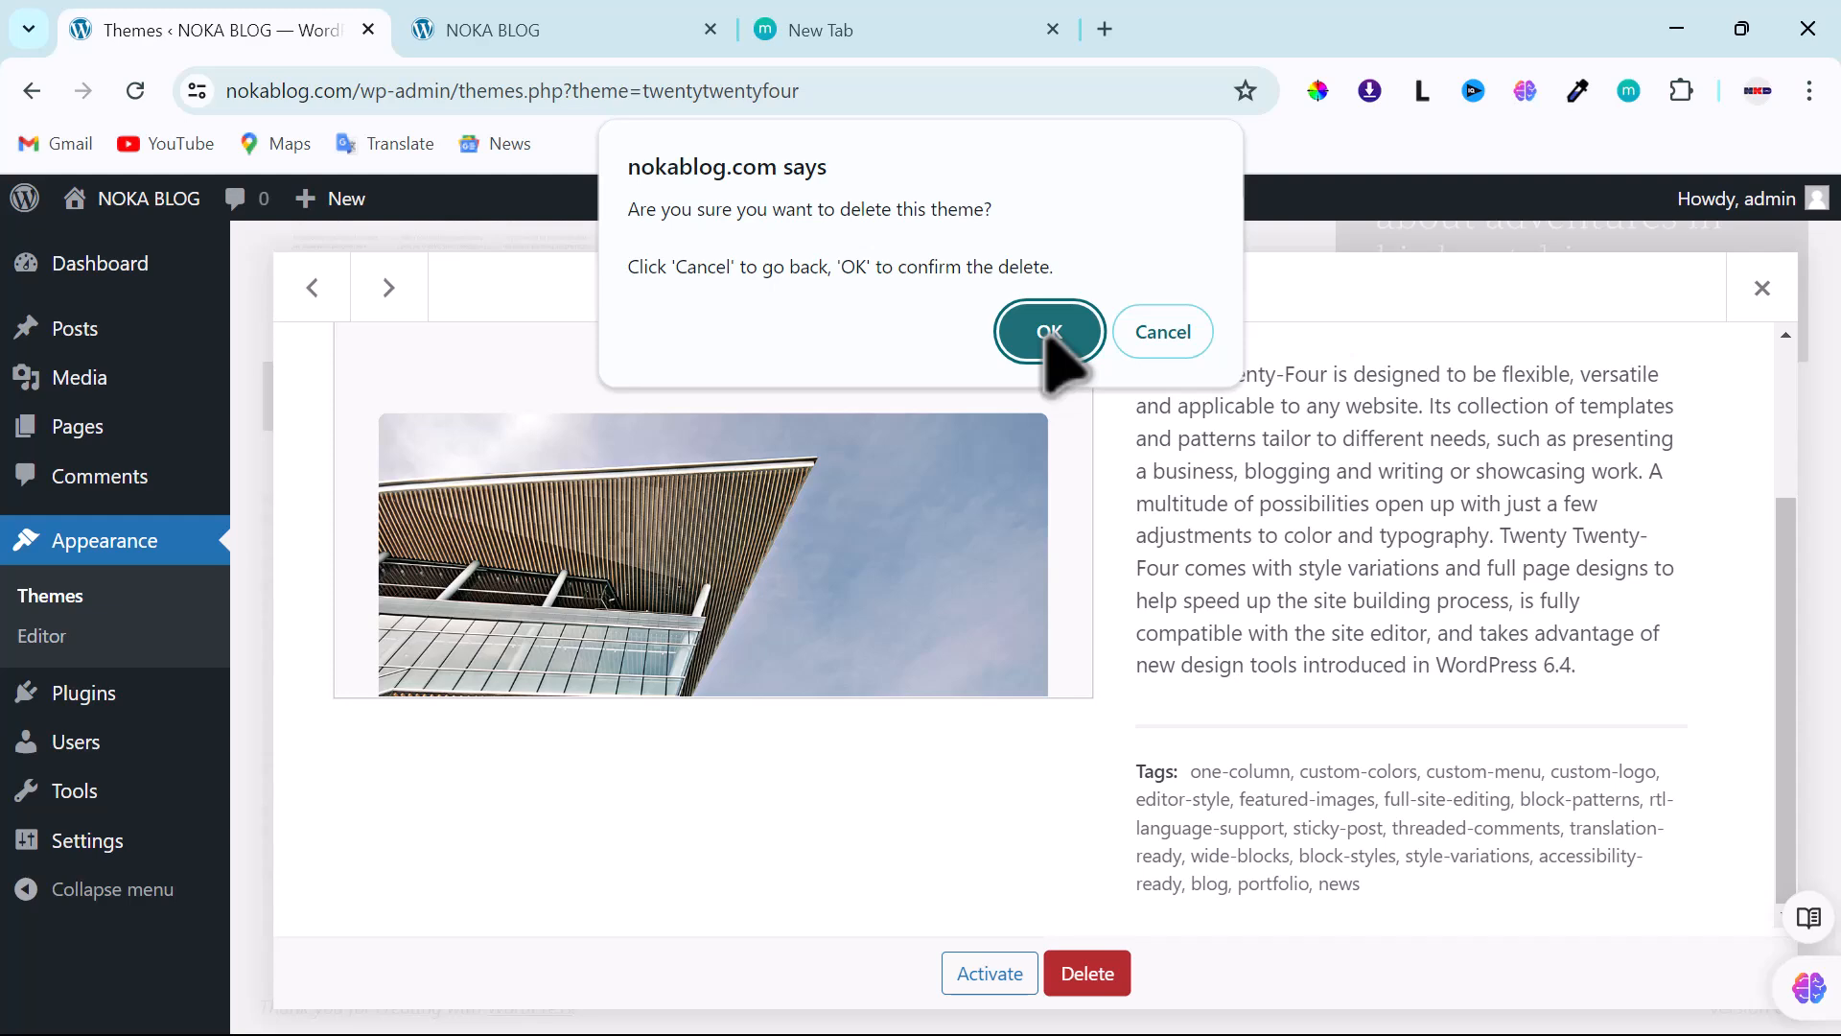
pyautogui.click(1050, 332)
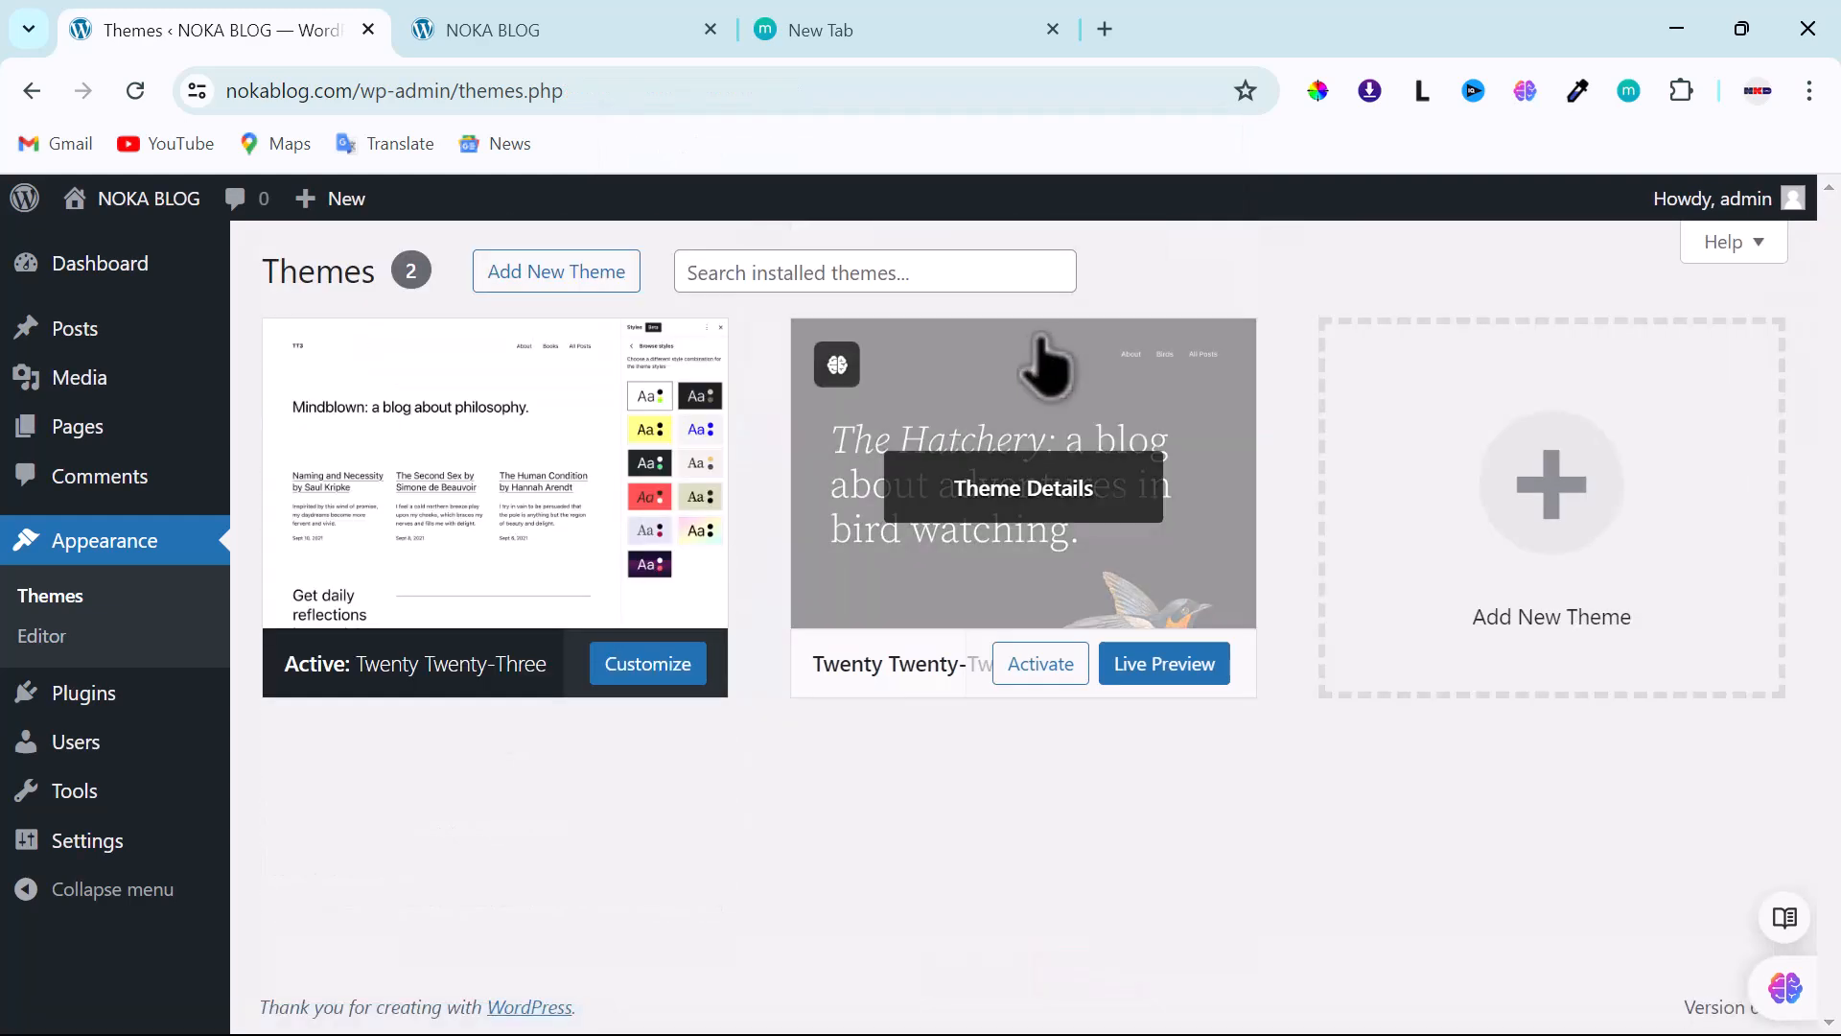
pyautogui.click(1054, 393)
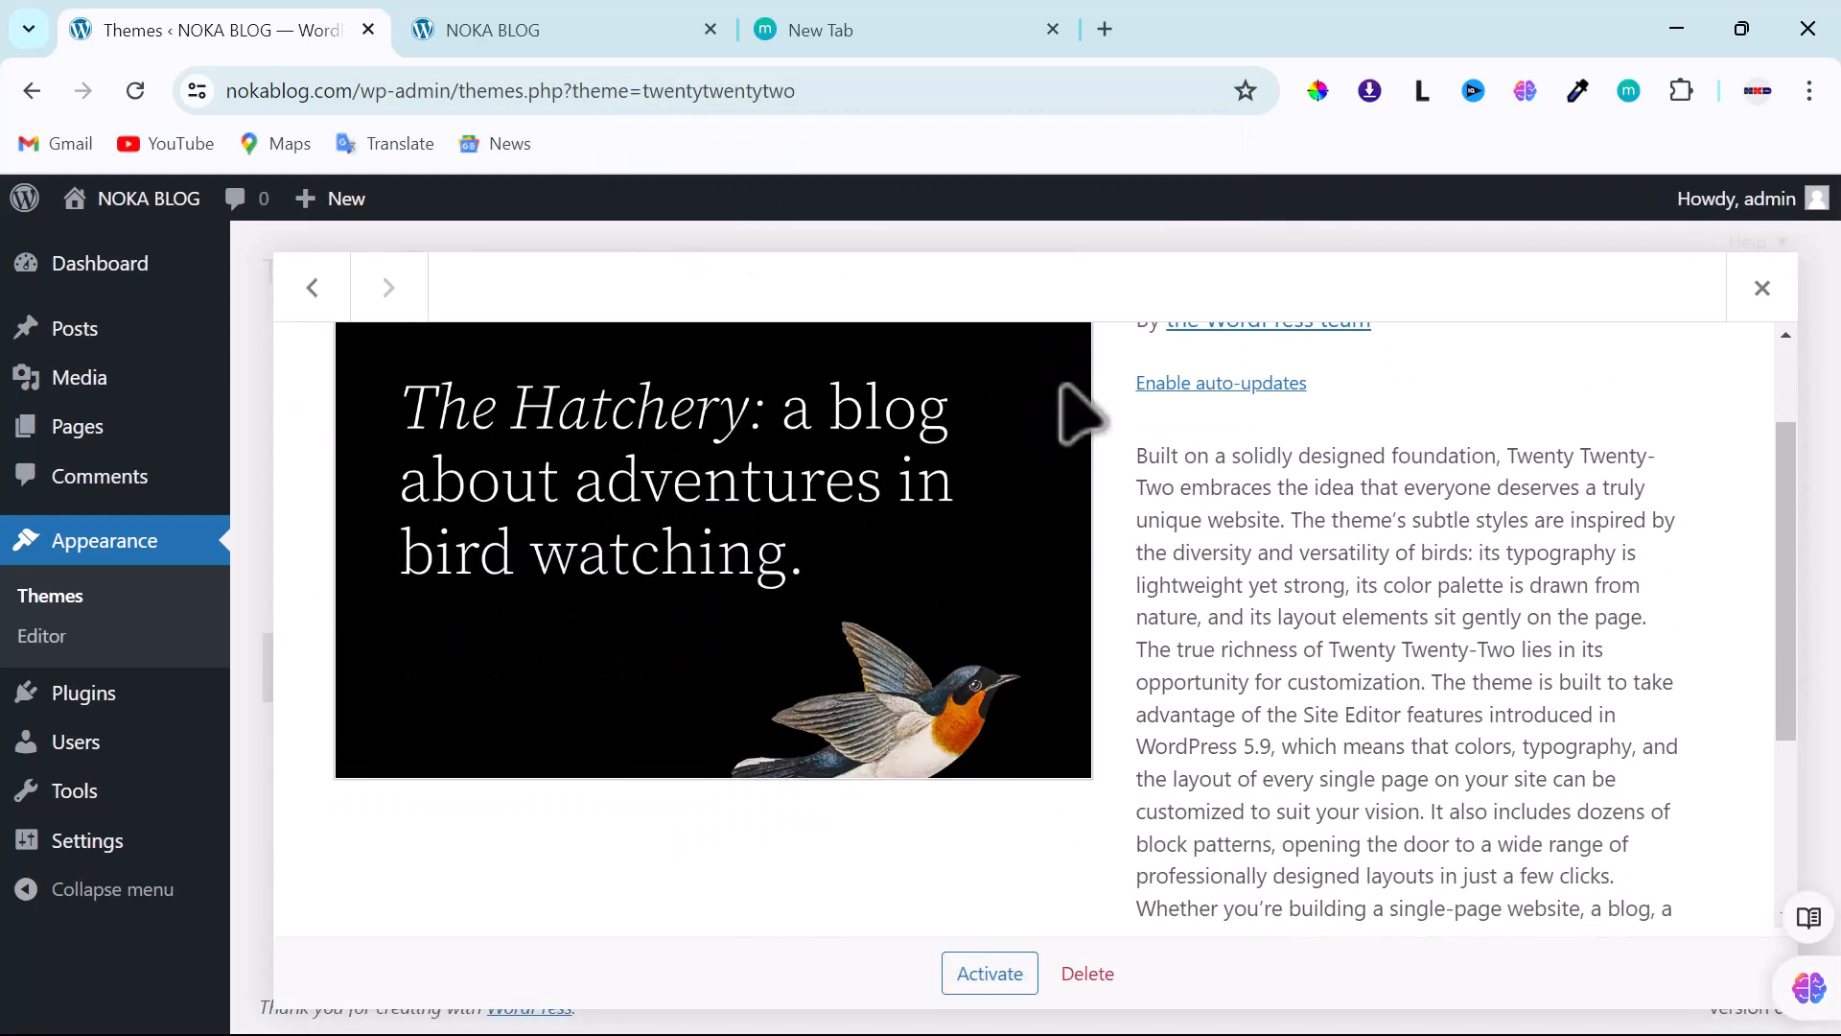
pyautogui.click(1082, 973)
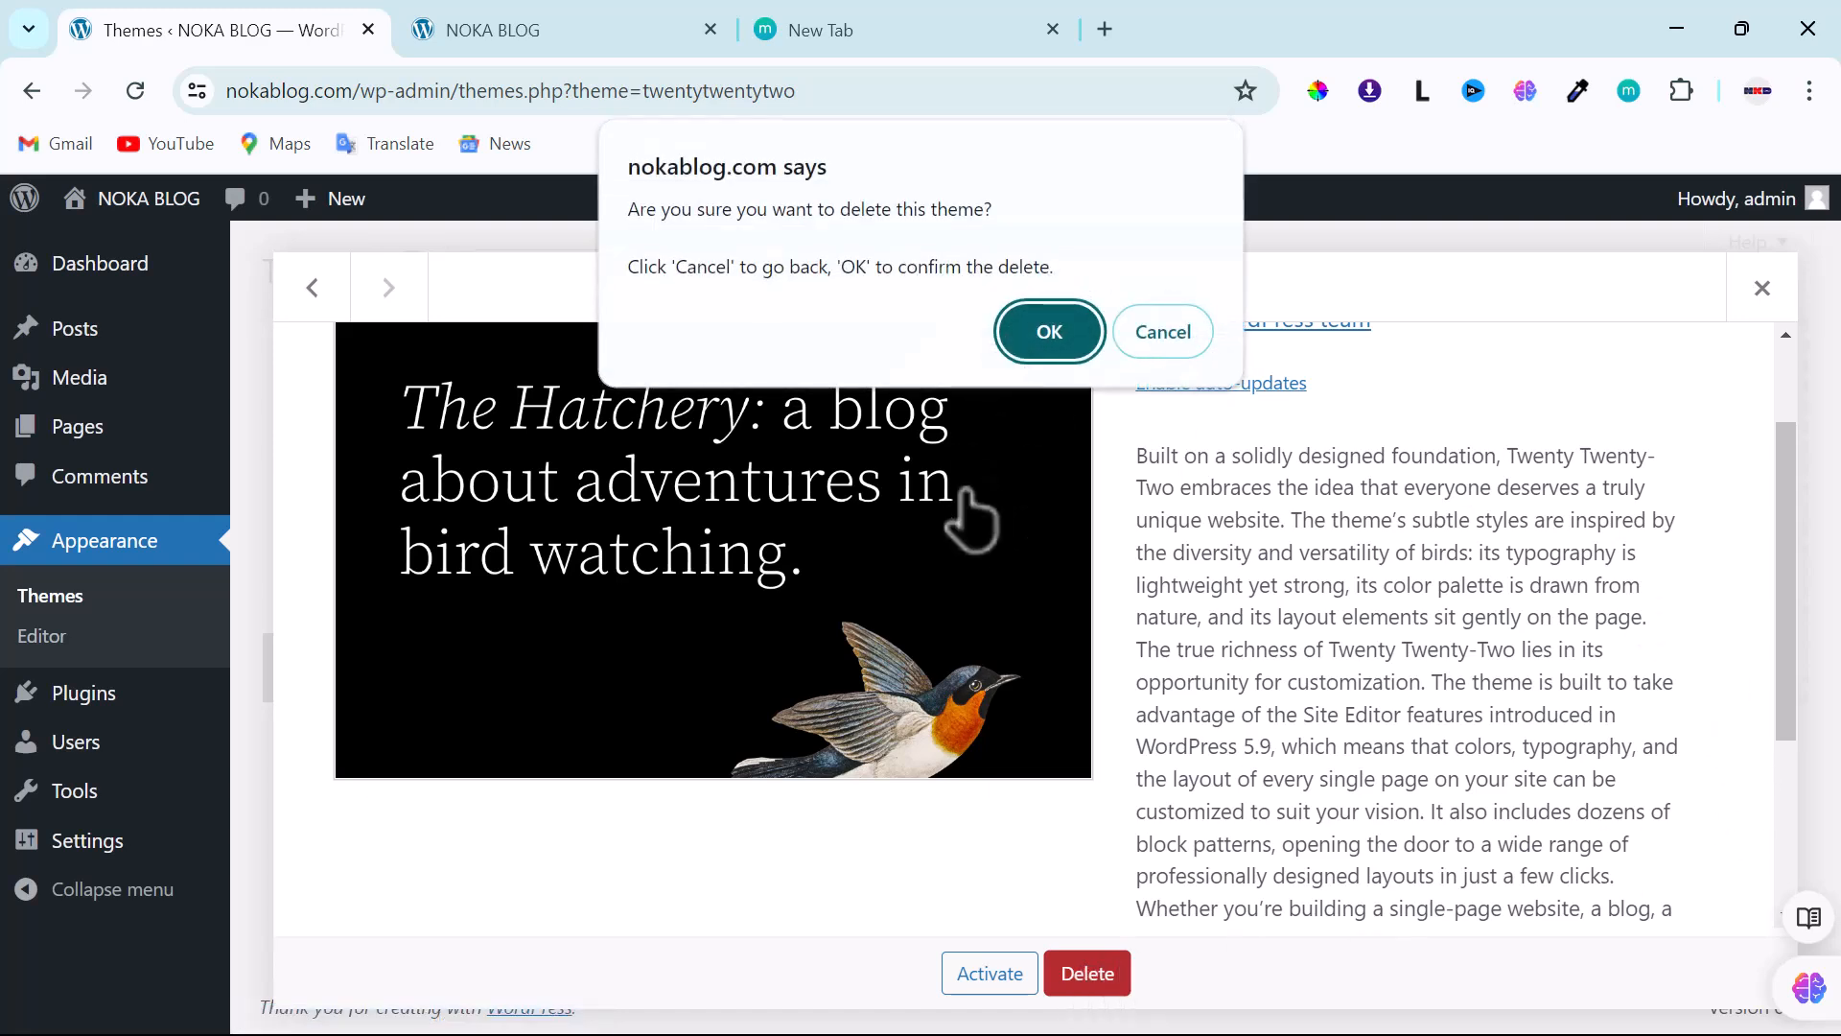
pyautogui.click(1050, 331)
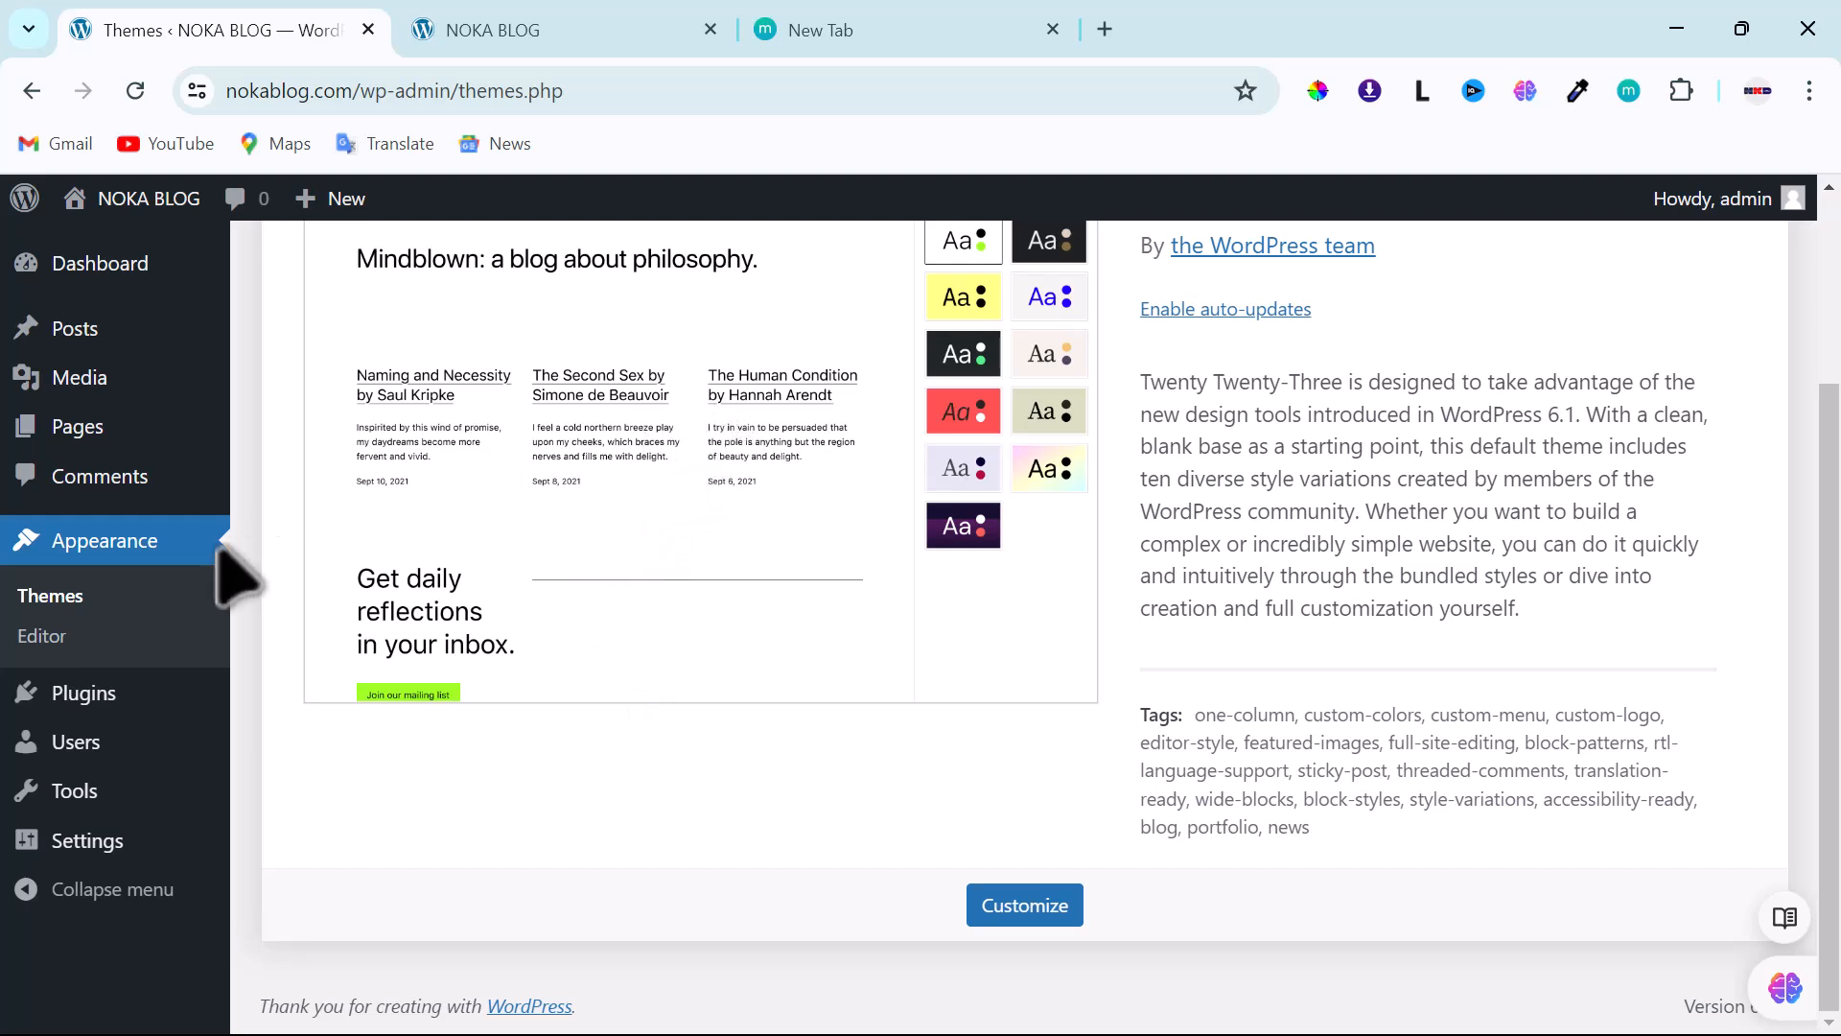
# - Check Installed Plugins, then reopen Site Health now listing only the disk space improvement
pyautogui.moveTo(83, 697)
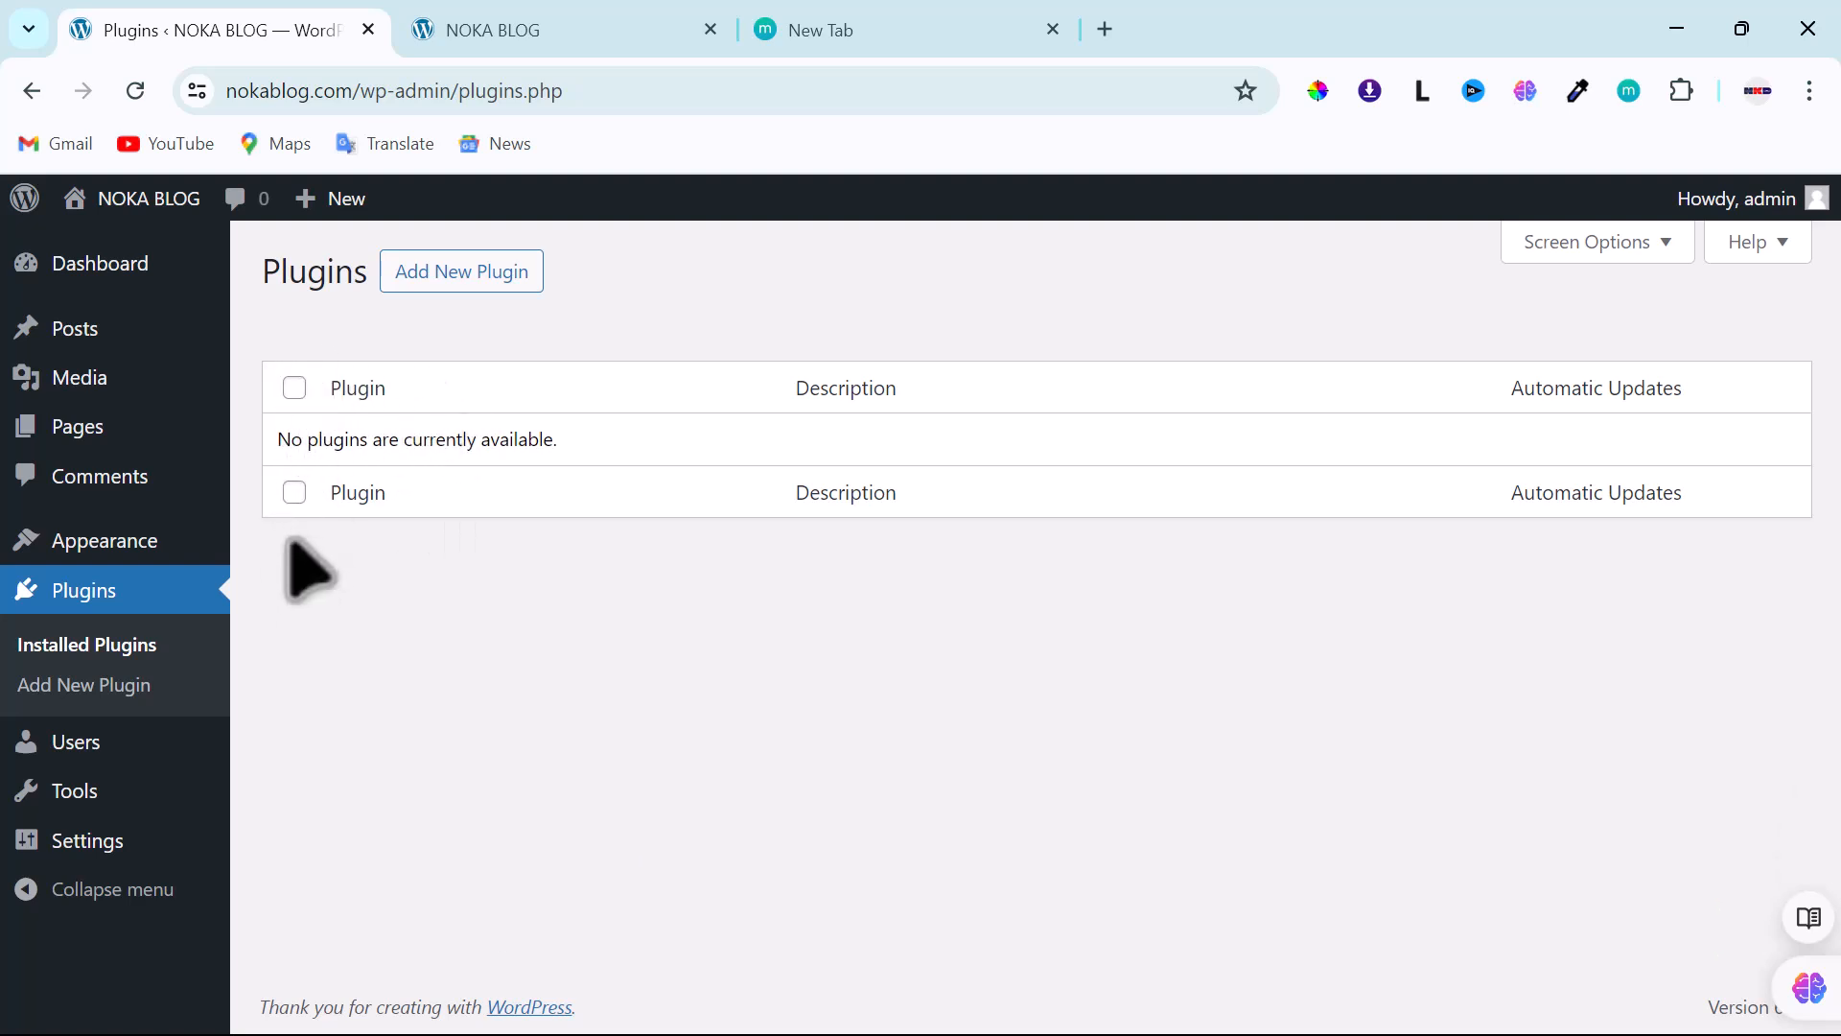
pyautogui.moveTo(98, 800)
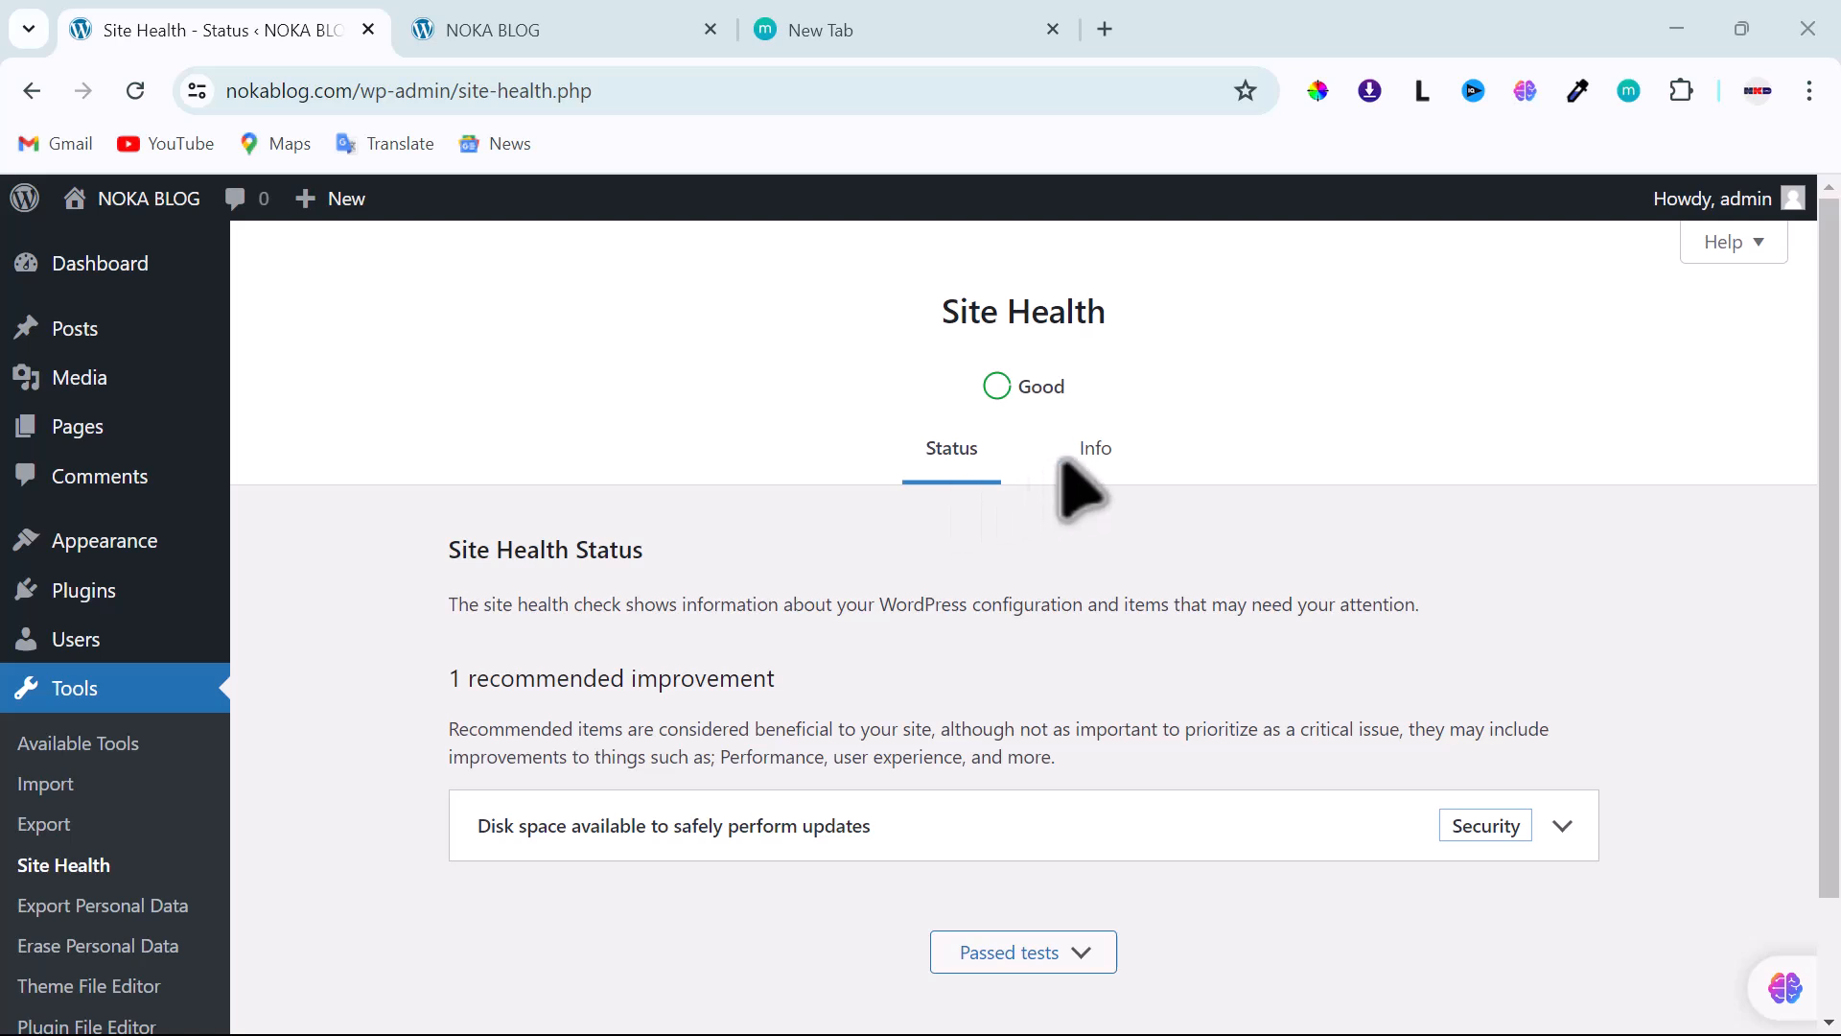
# - Show the Site Health Info tab and scroll from WordPress through Filesystem Permissions
pyautogui.click(1096, 450)
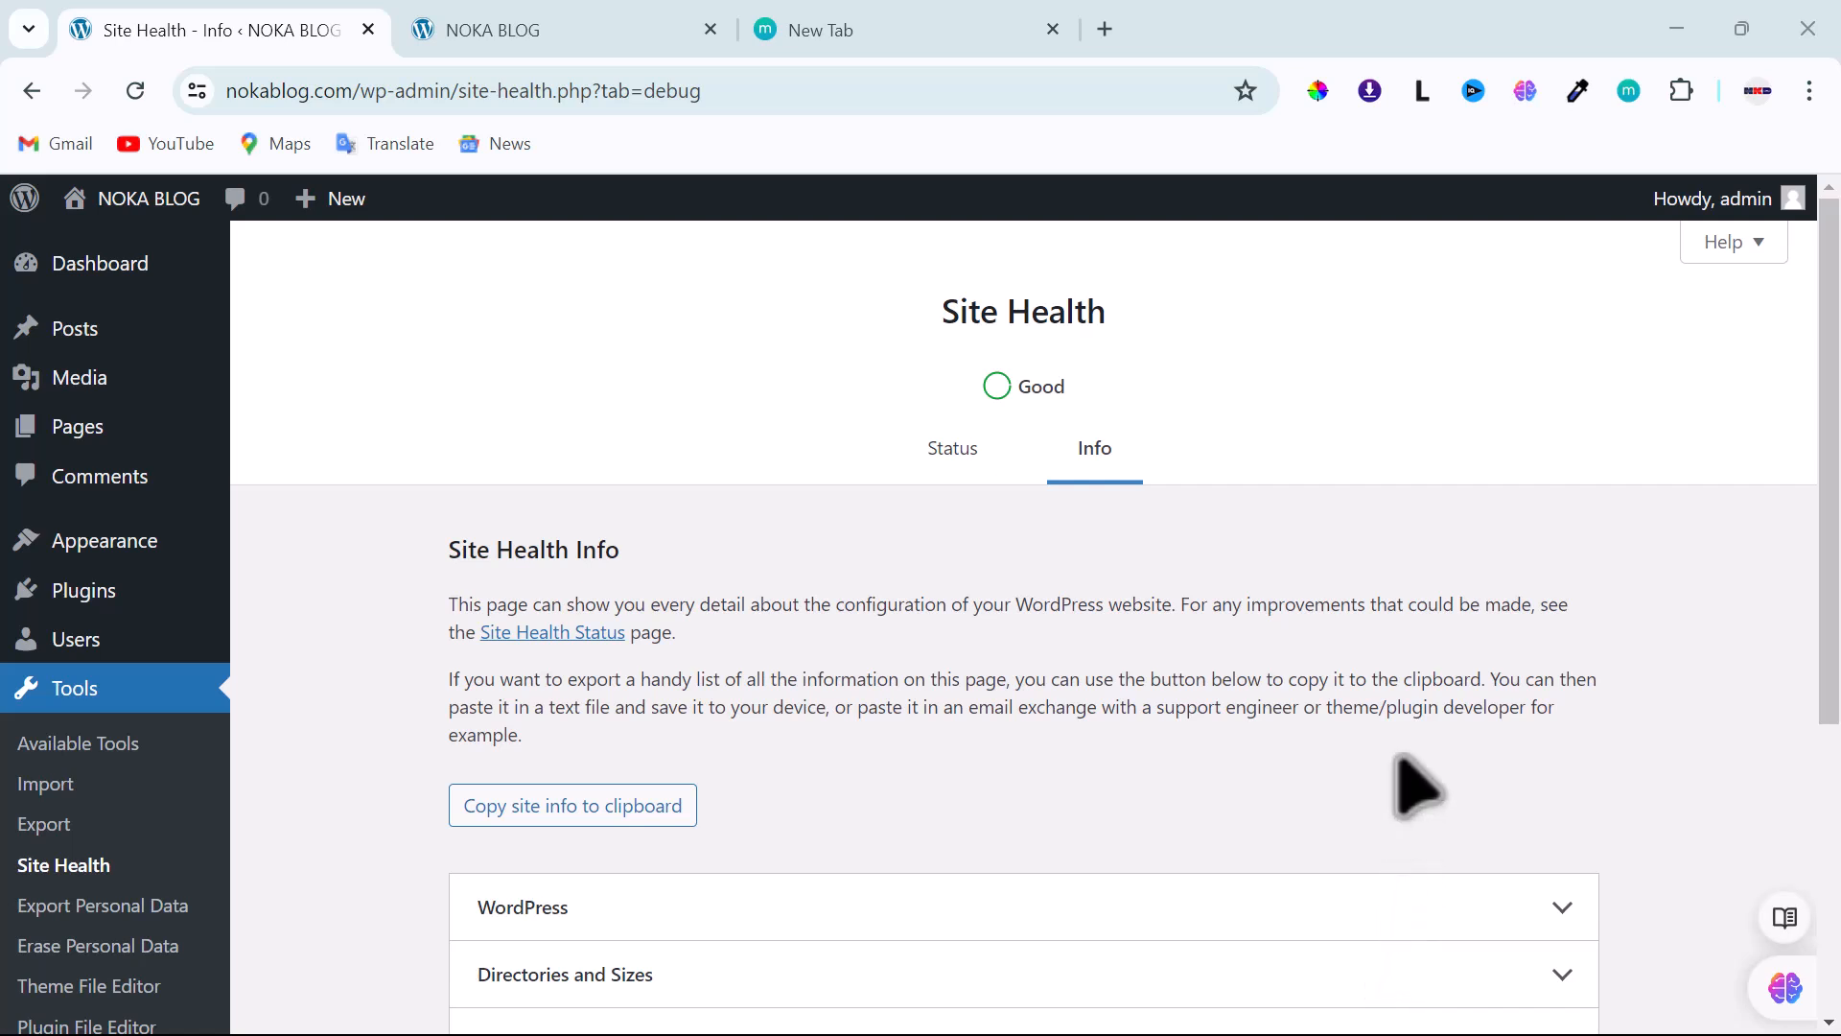
pyautogui.scroll(-4, 1046, 844)
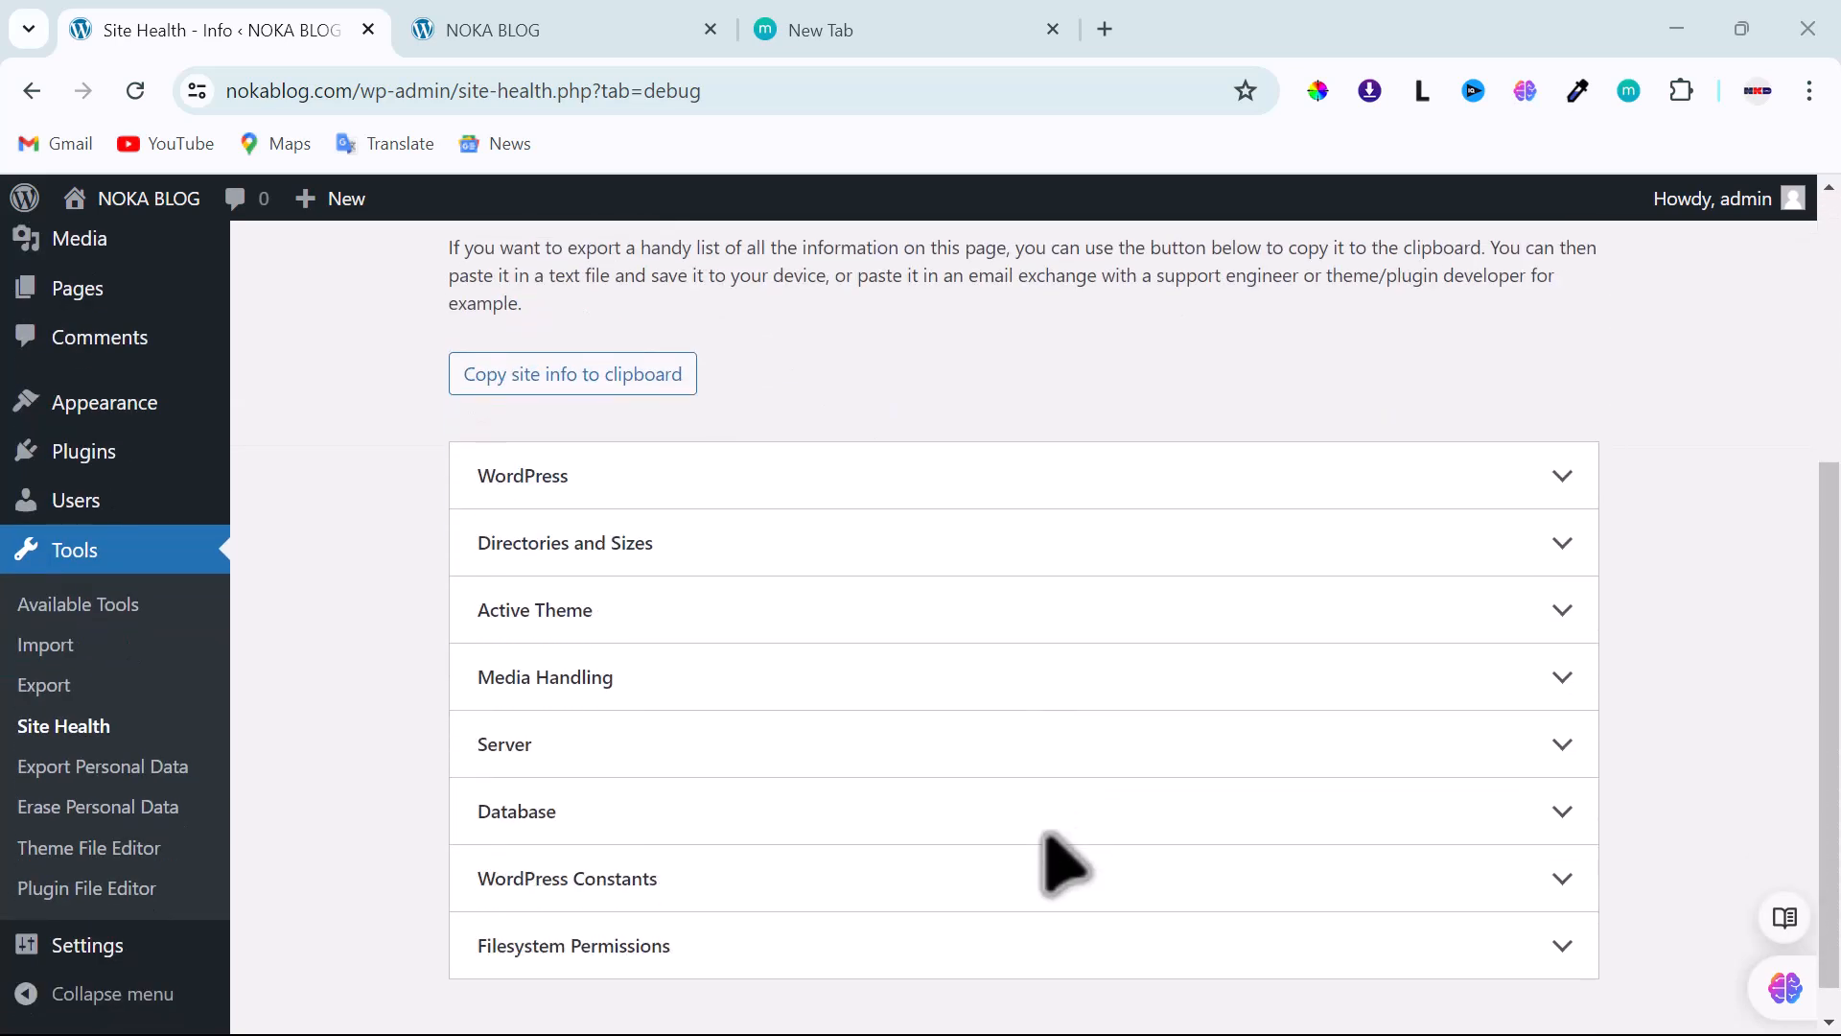
pyautogui.scroll(-1, 1062, 863)
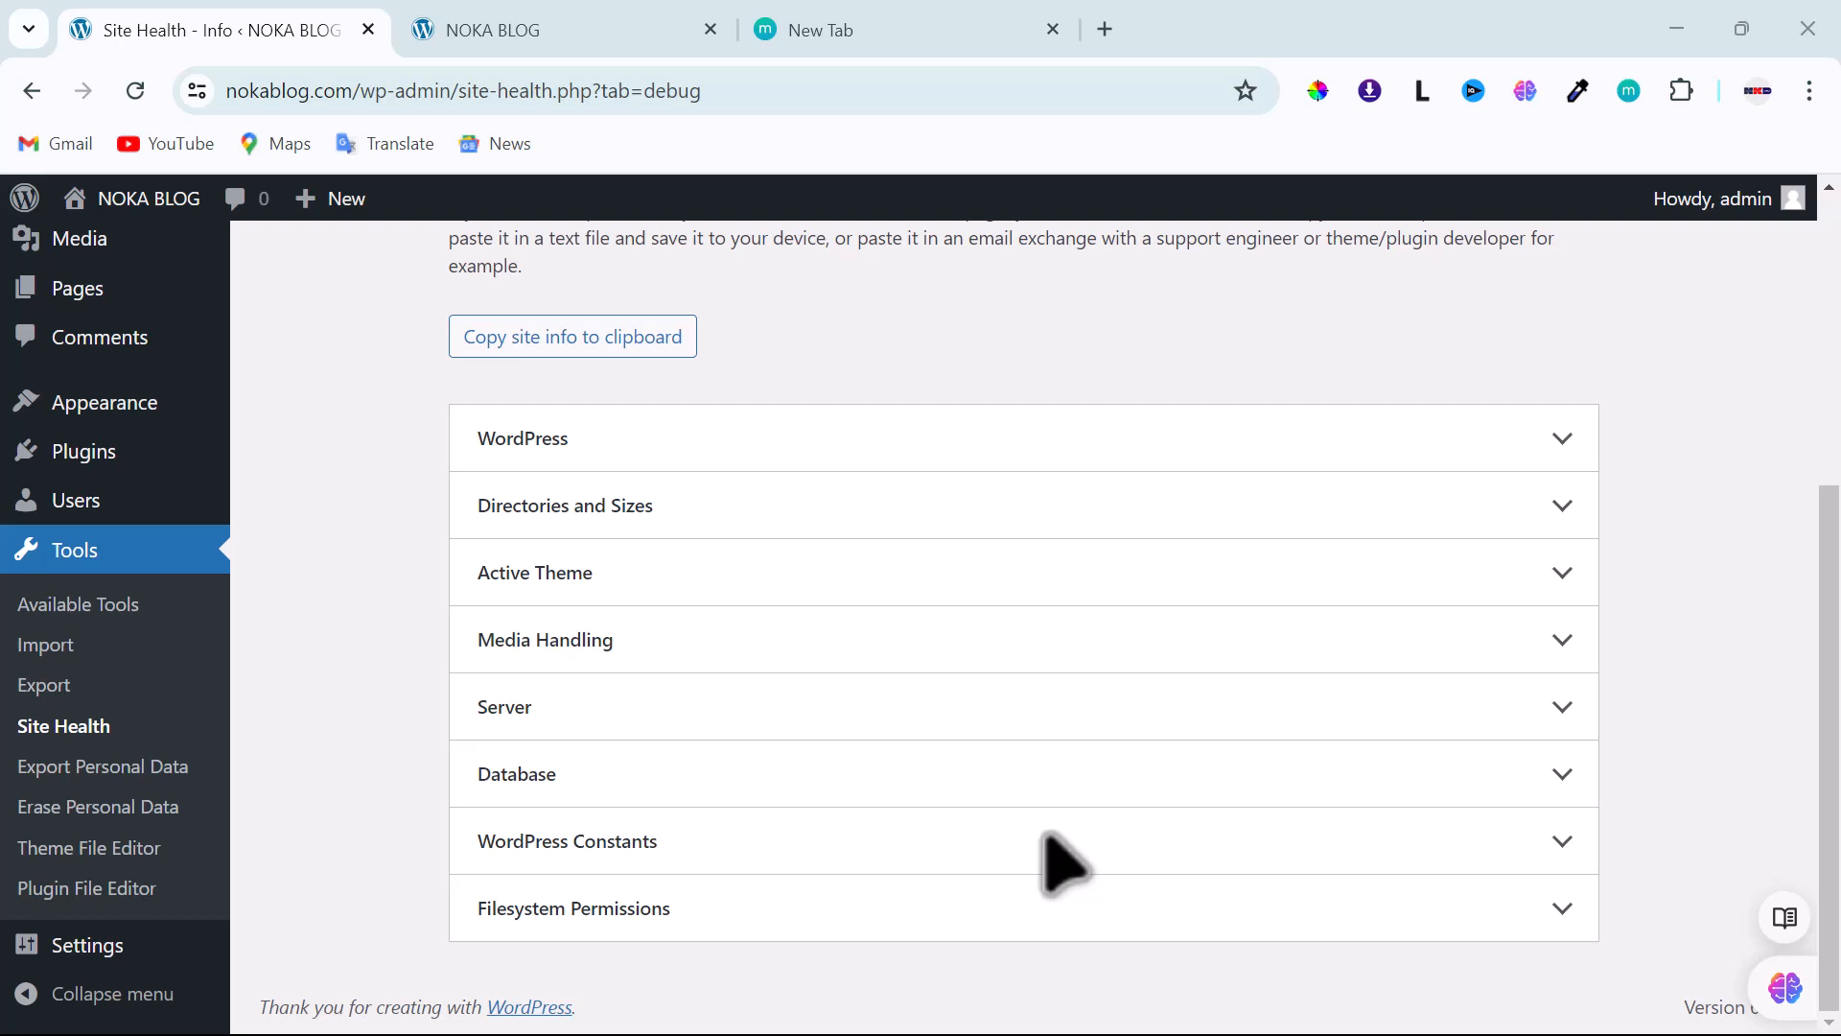
pyautogui.scroll(5, 1064, 863)
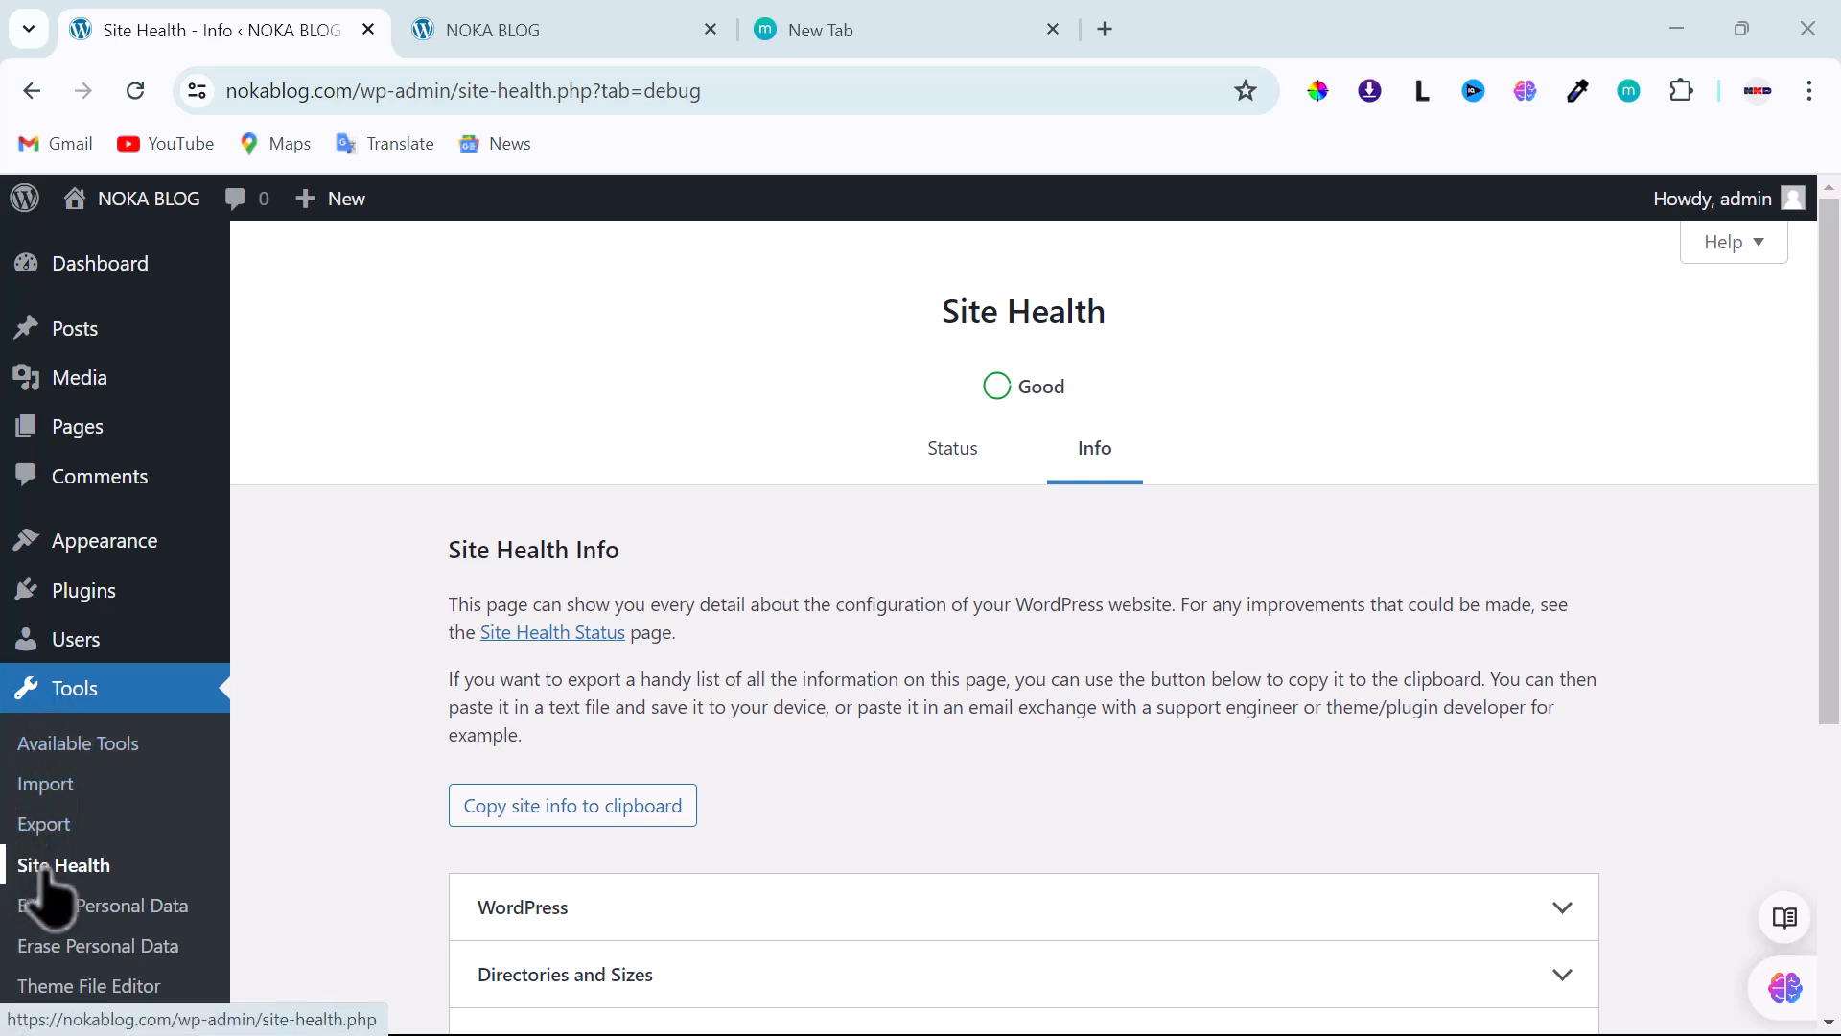
pyautogui.scroll(-4, 156, 816)
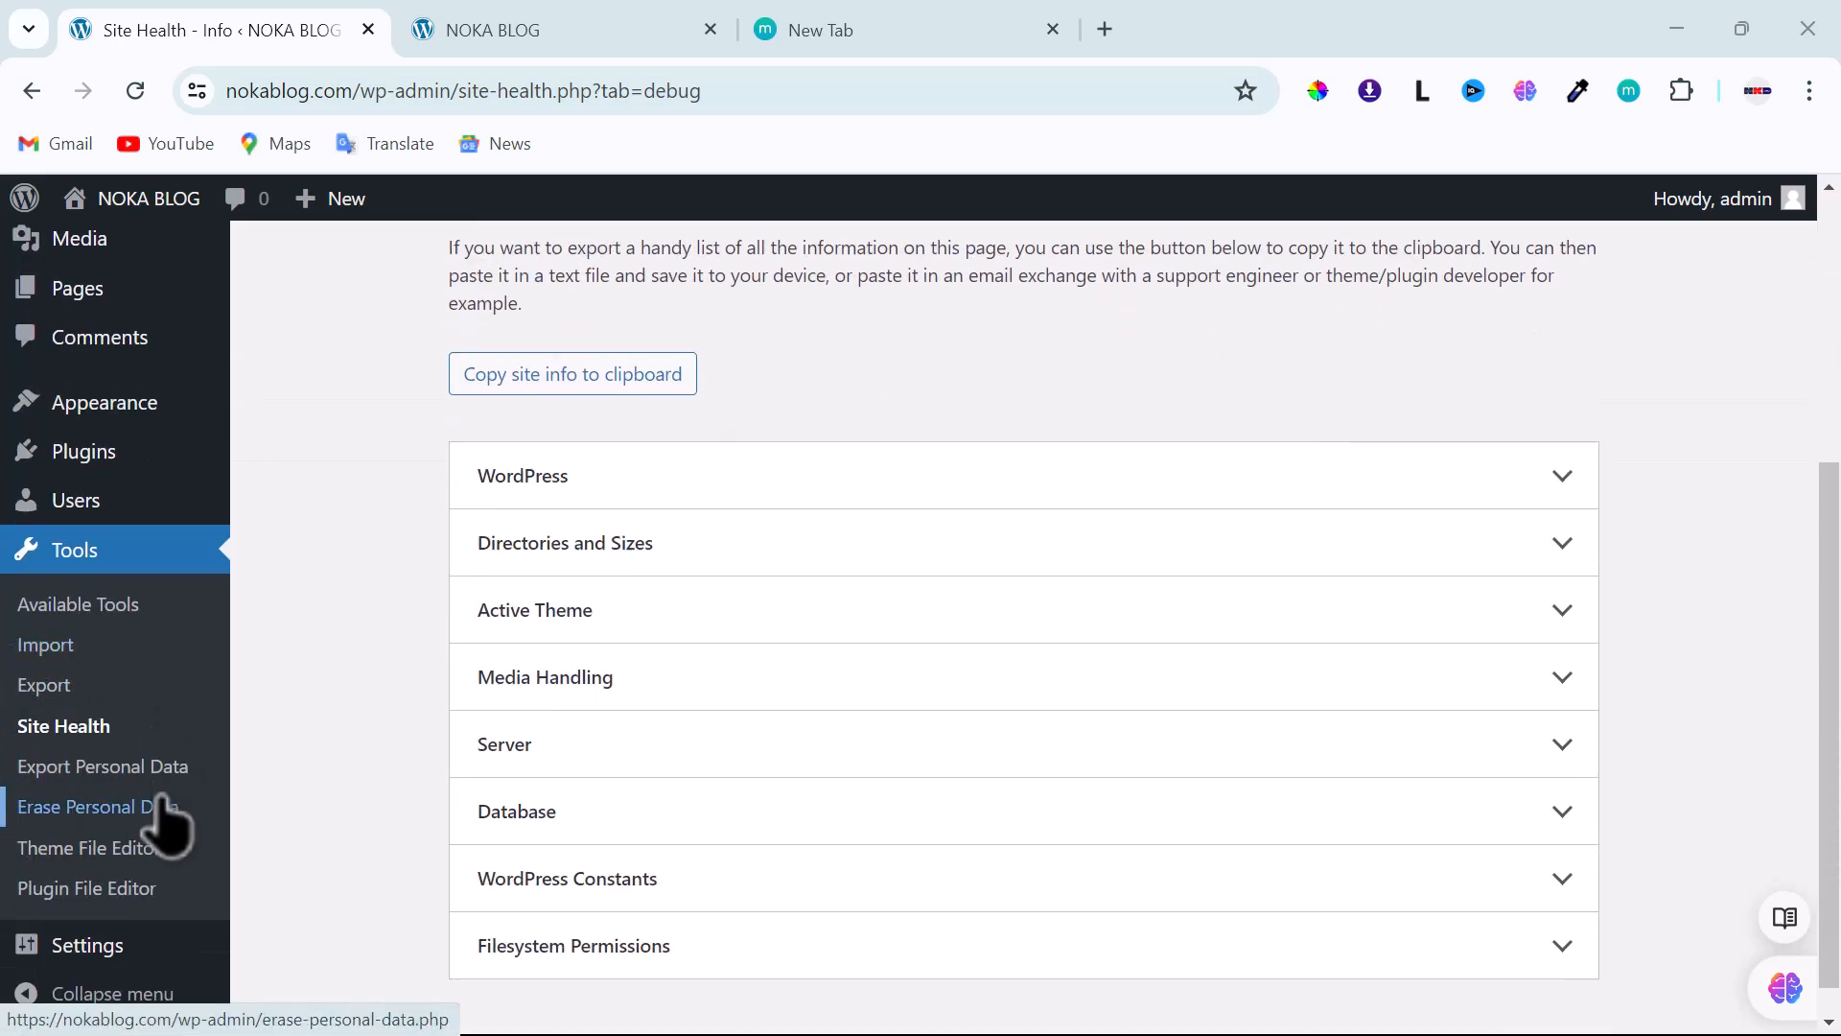
pyautogui.moveTo(69, 955)
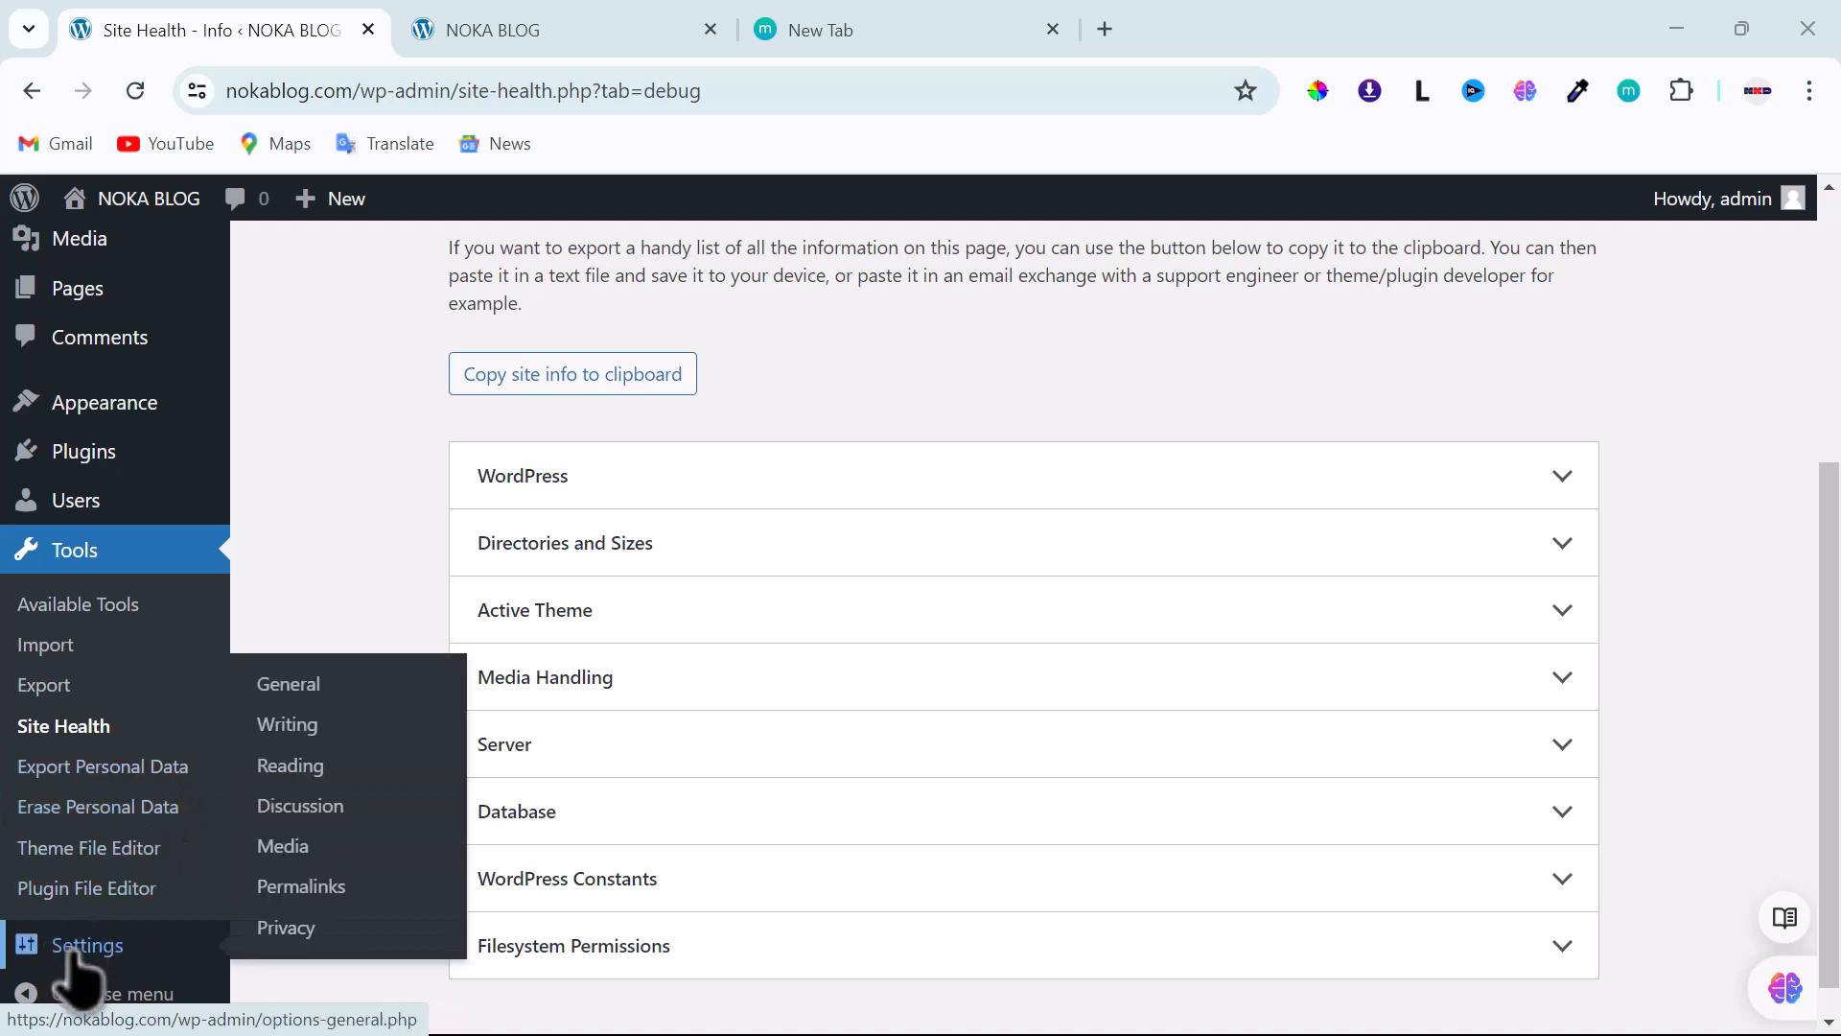
# - Open Settings > Permalinks and review the structure options, with Post name selected
pyautogui.click(291, 895)
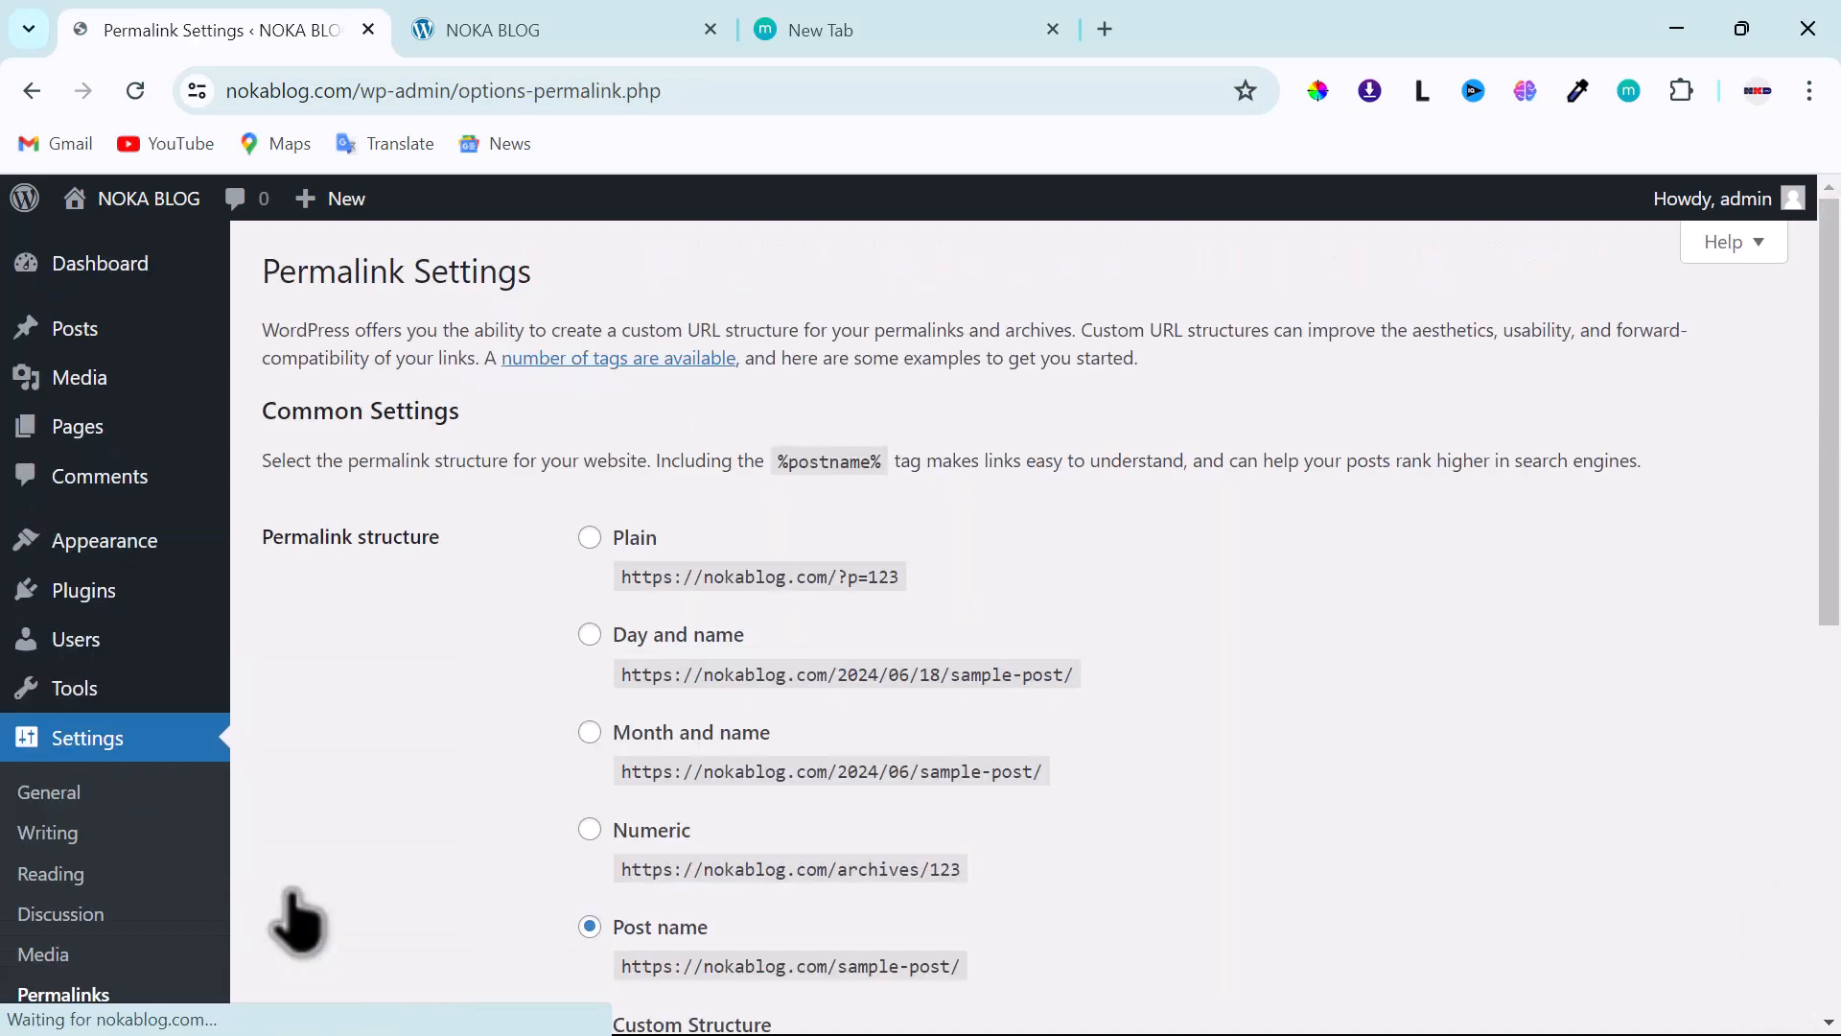
pyautogui.scroll(-3, 353, 873)
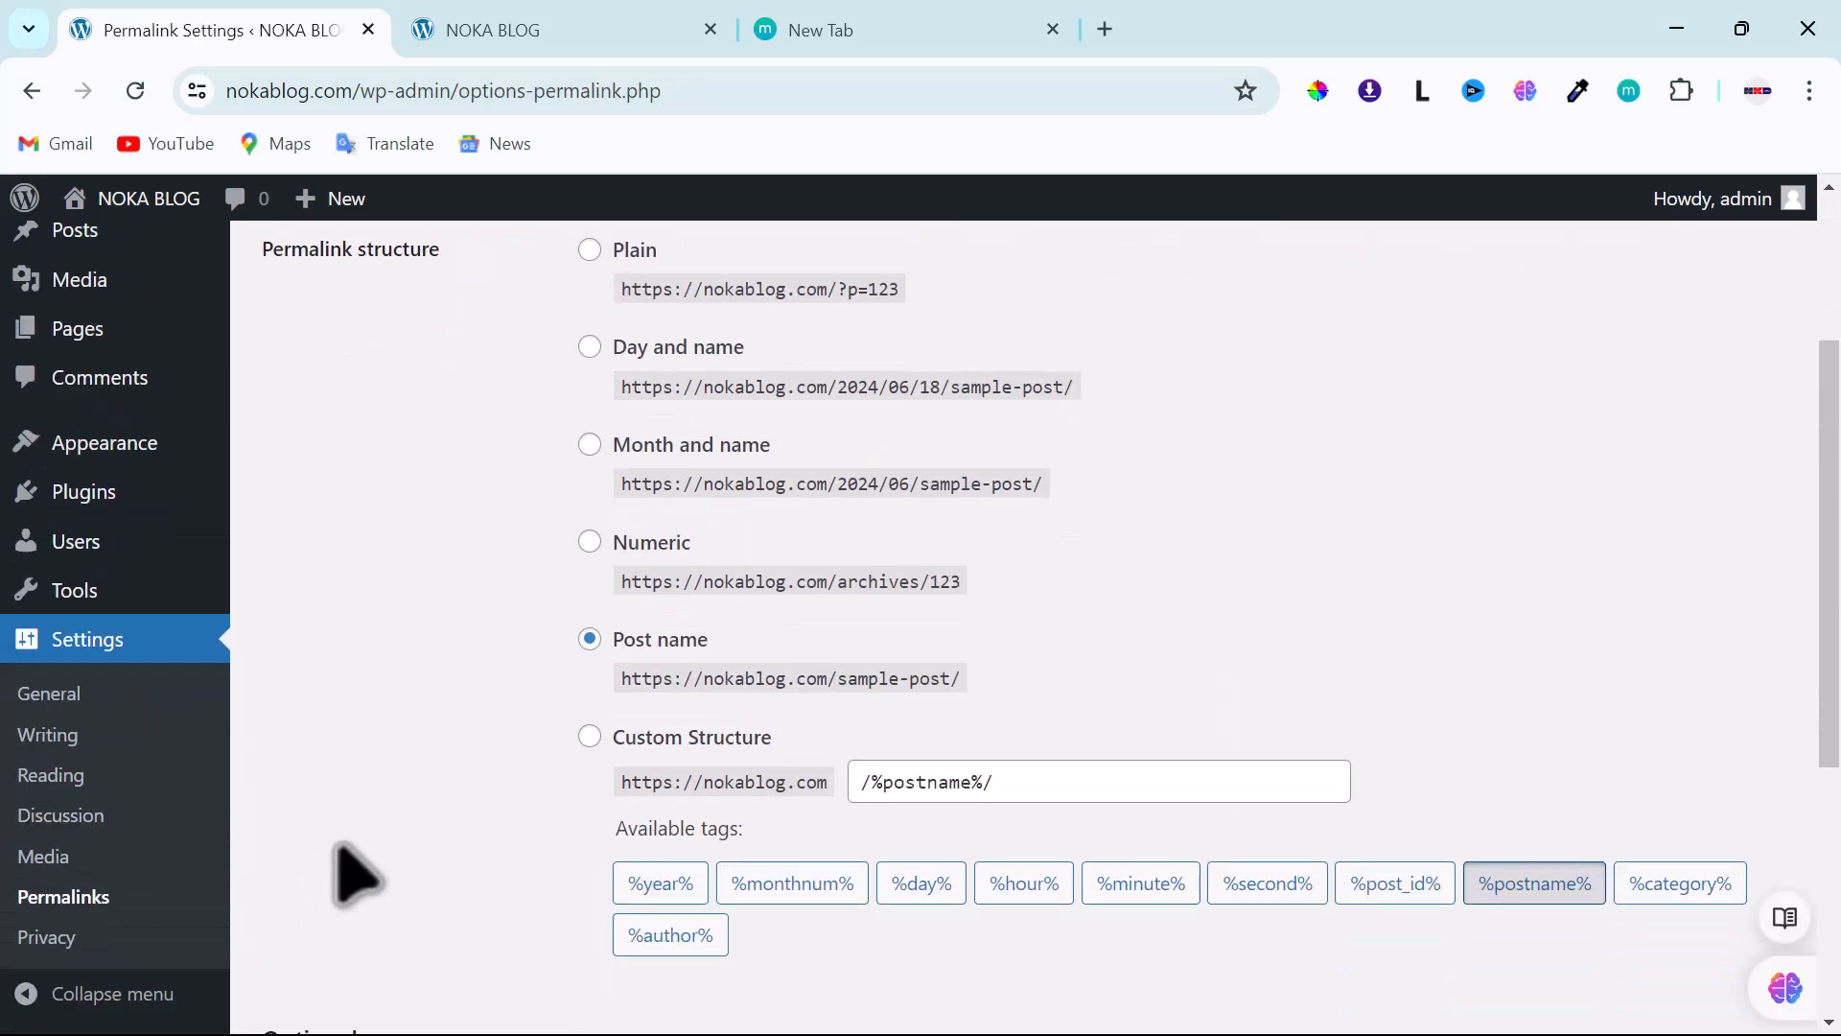
pyautogui.scroll(3, 353, 873)
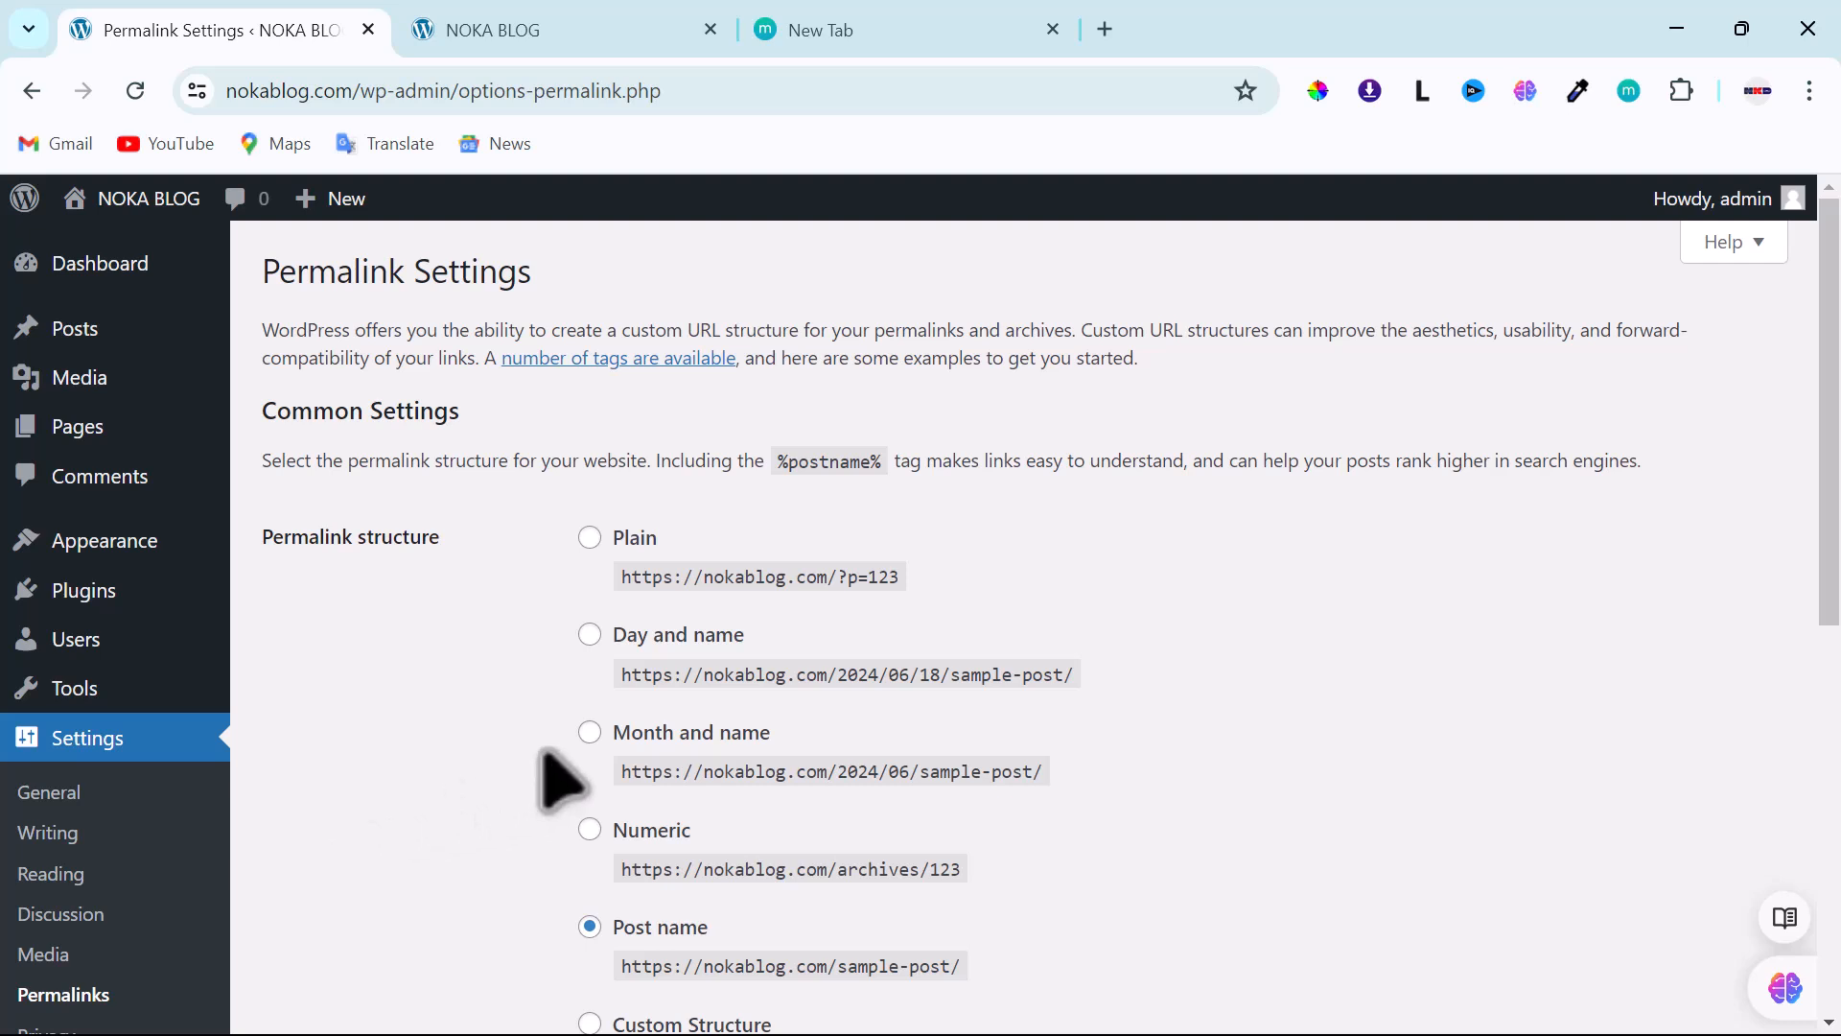
pyautogui.scroll(-4, 561, 767)
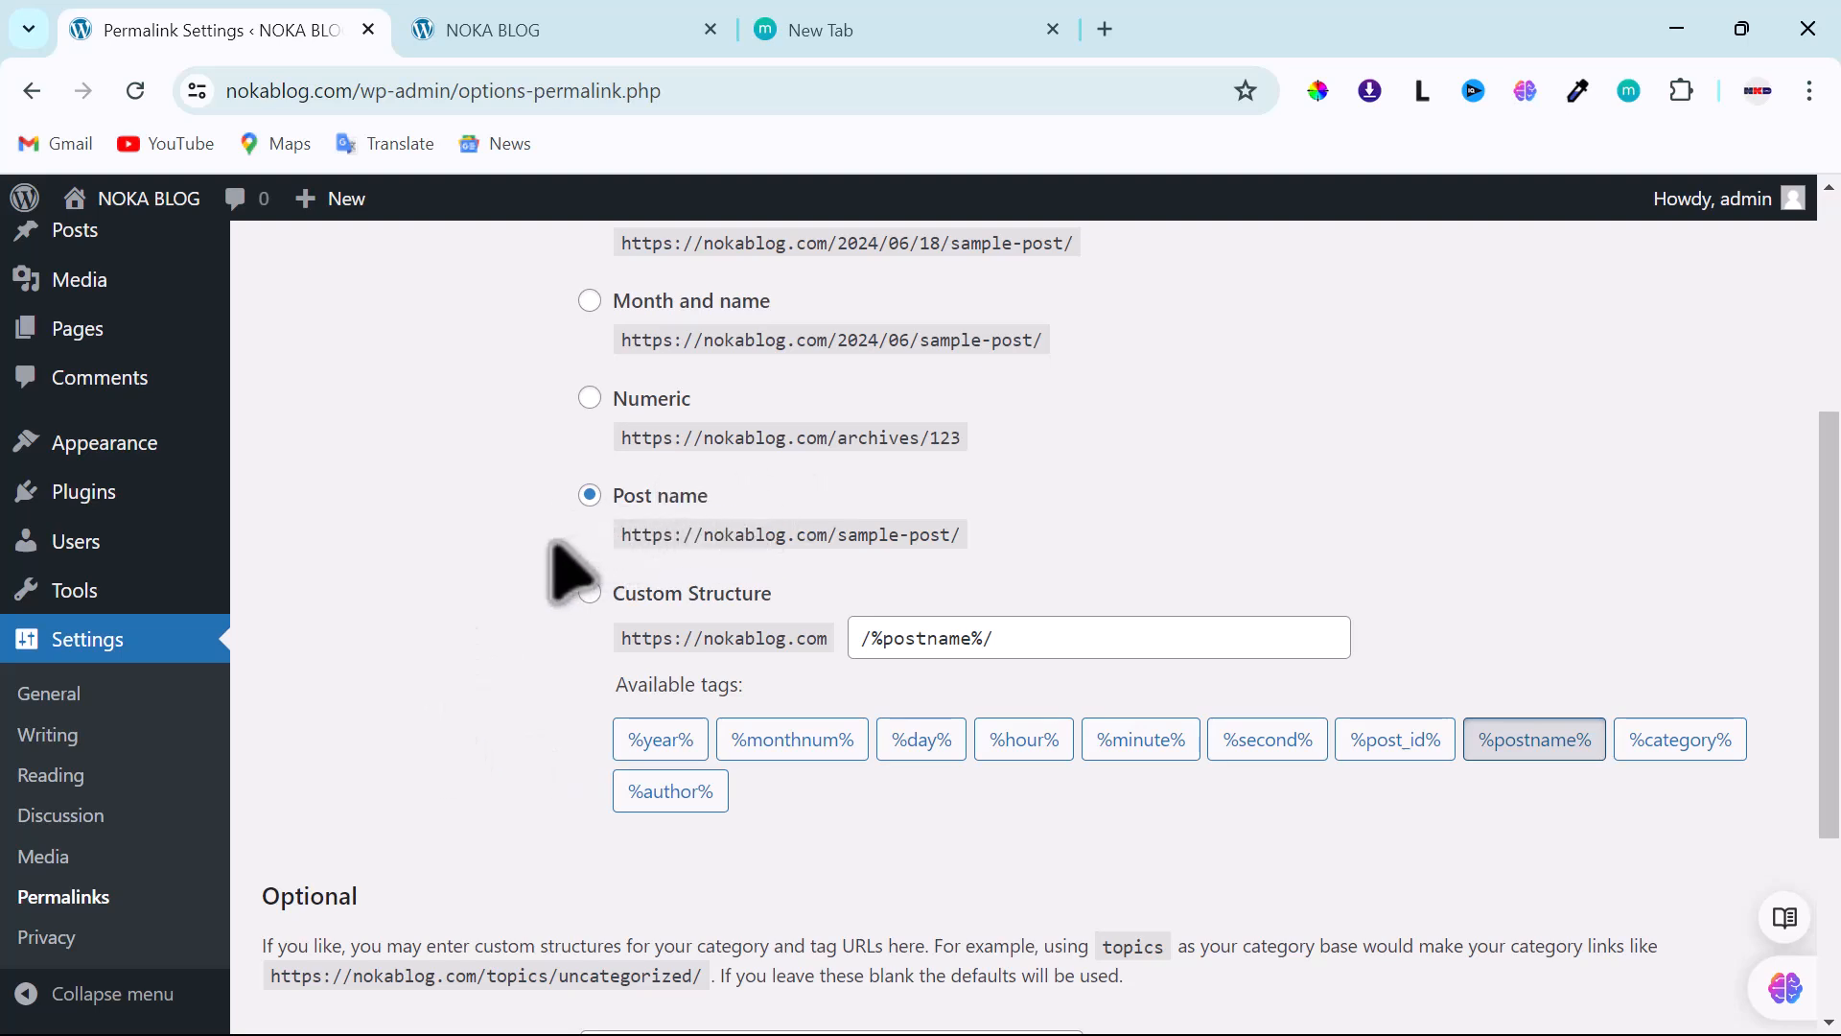
pyautogui.scroll(3, 571, 576)
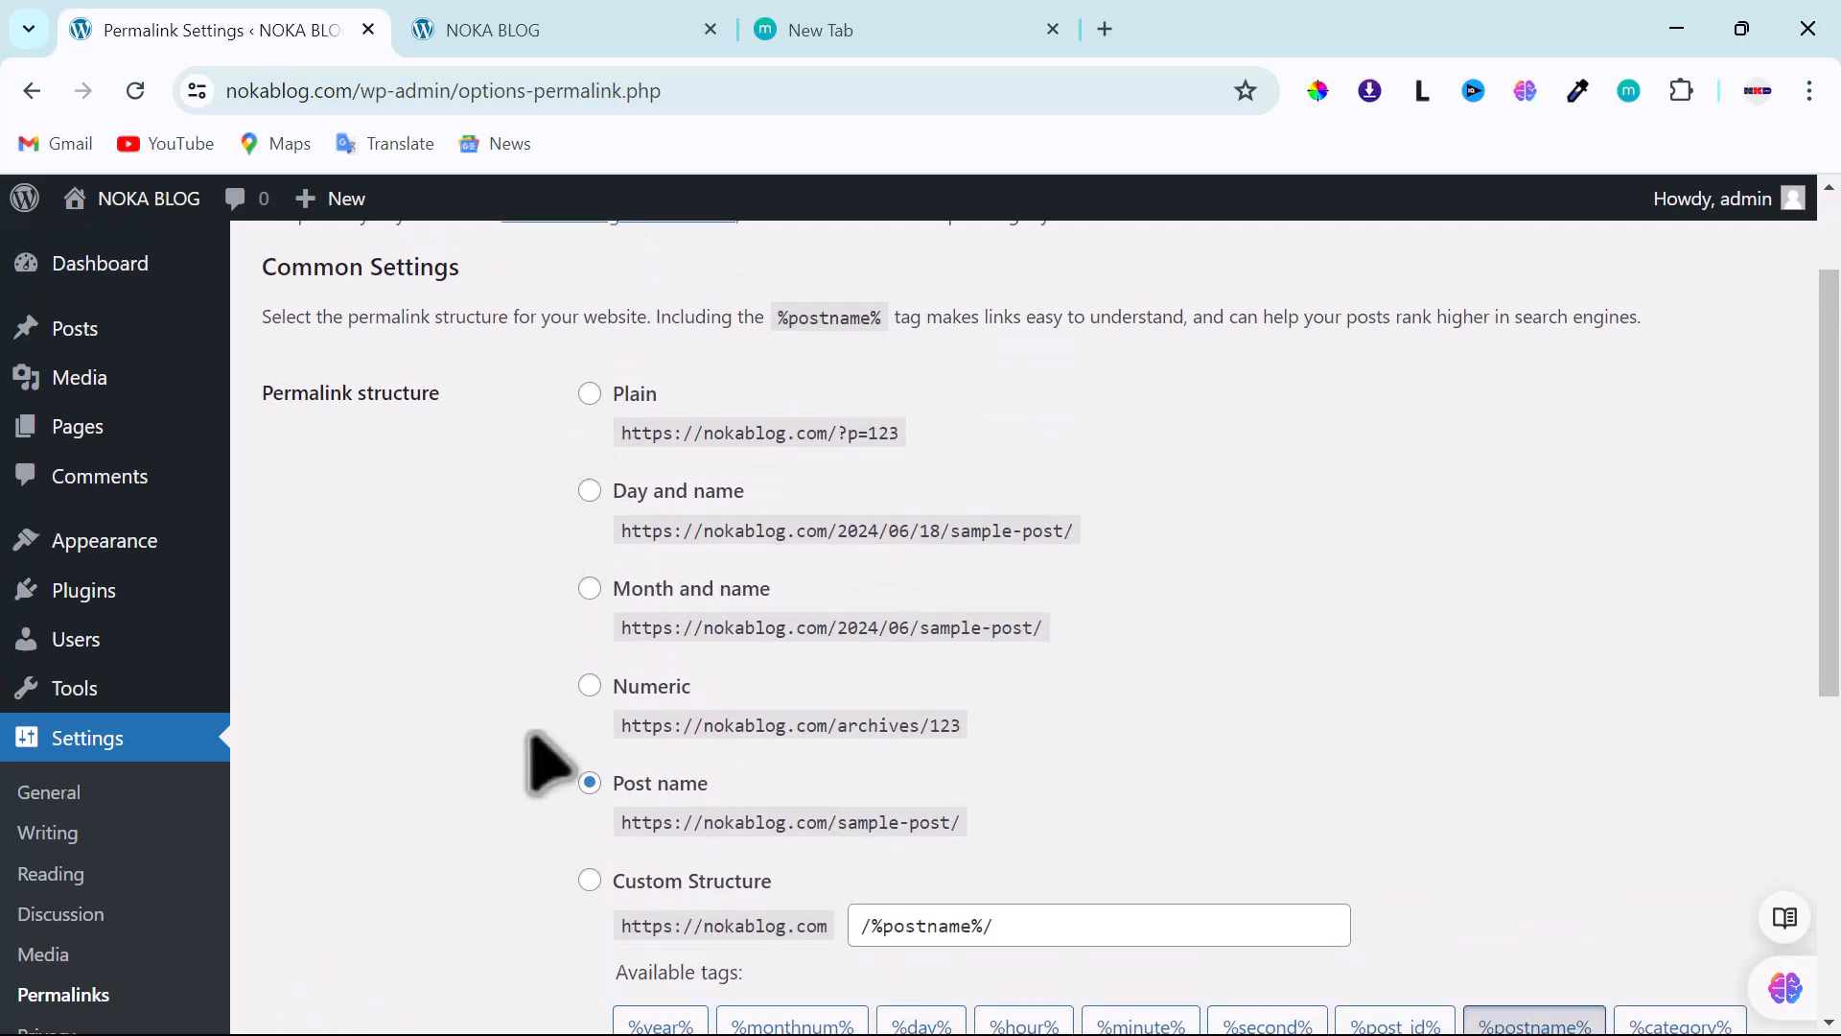
pyautogui.scroll(-4, 575, 710)
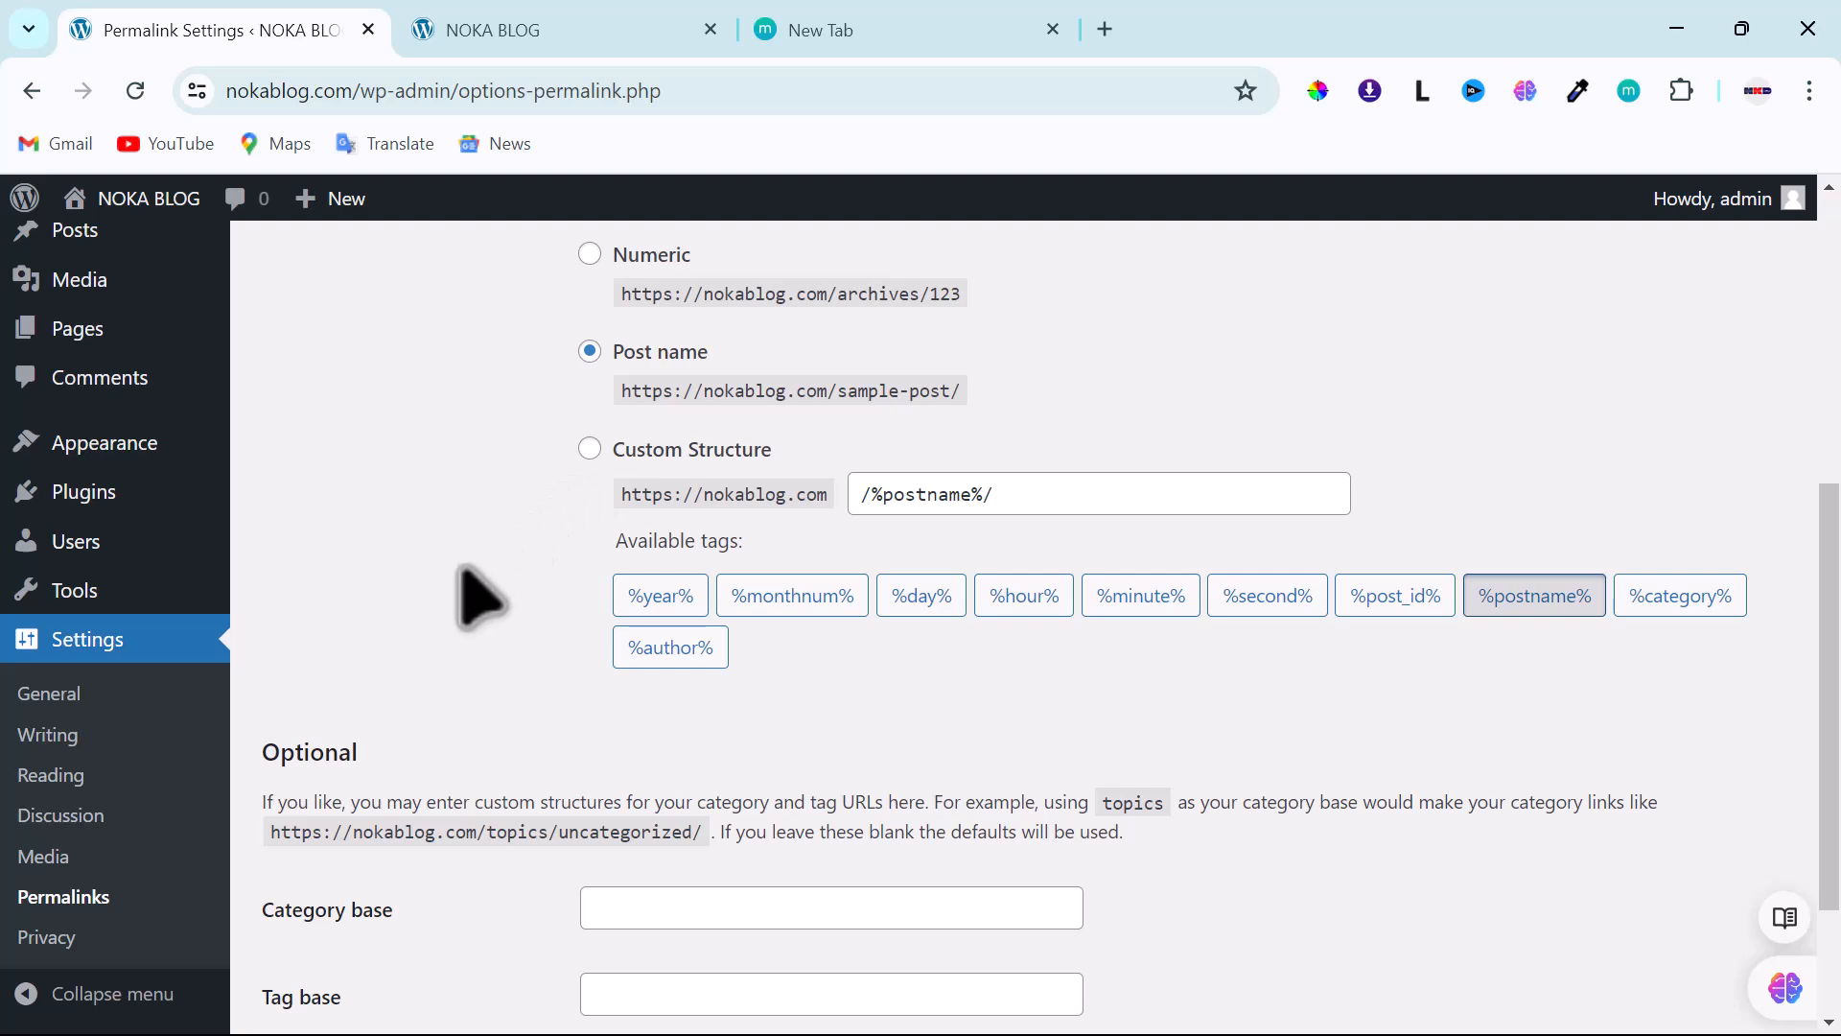
pyautogui.scroll(3, 485, 599)
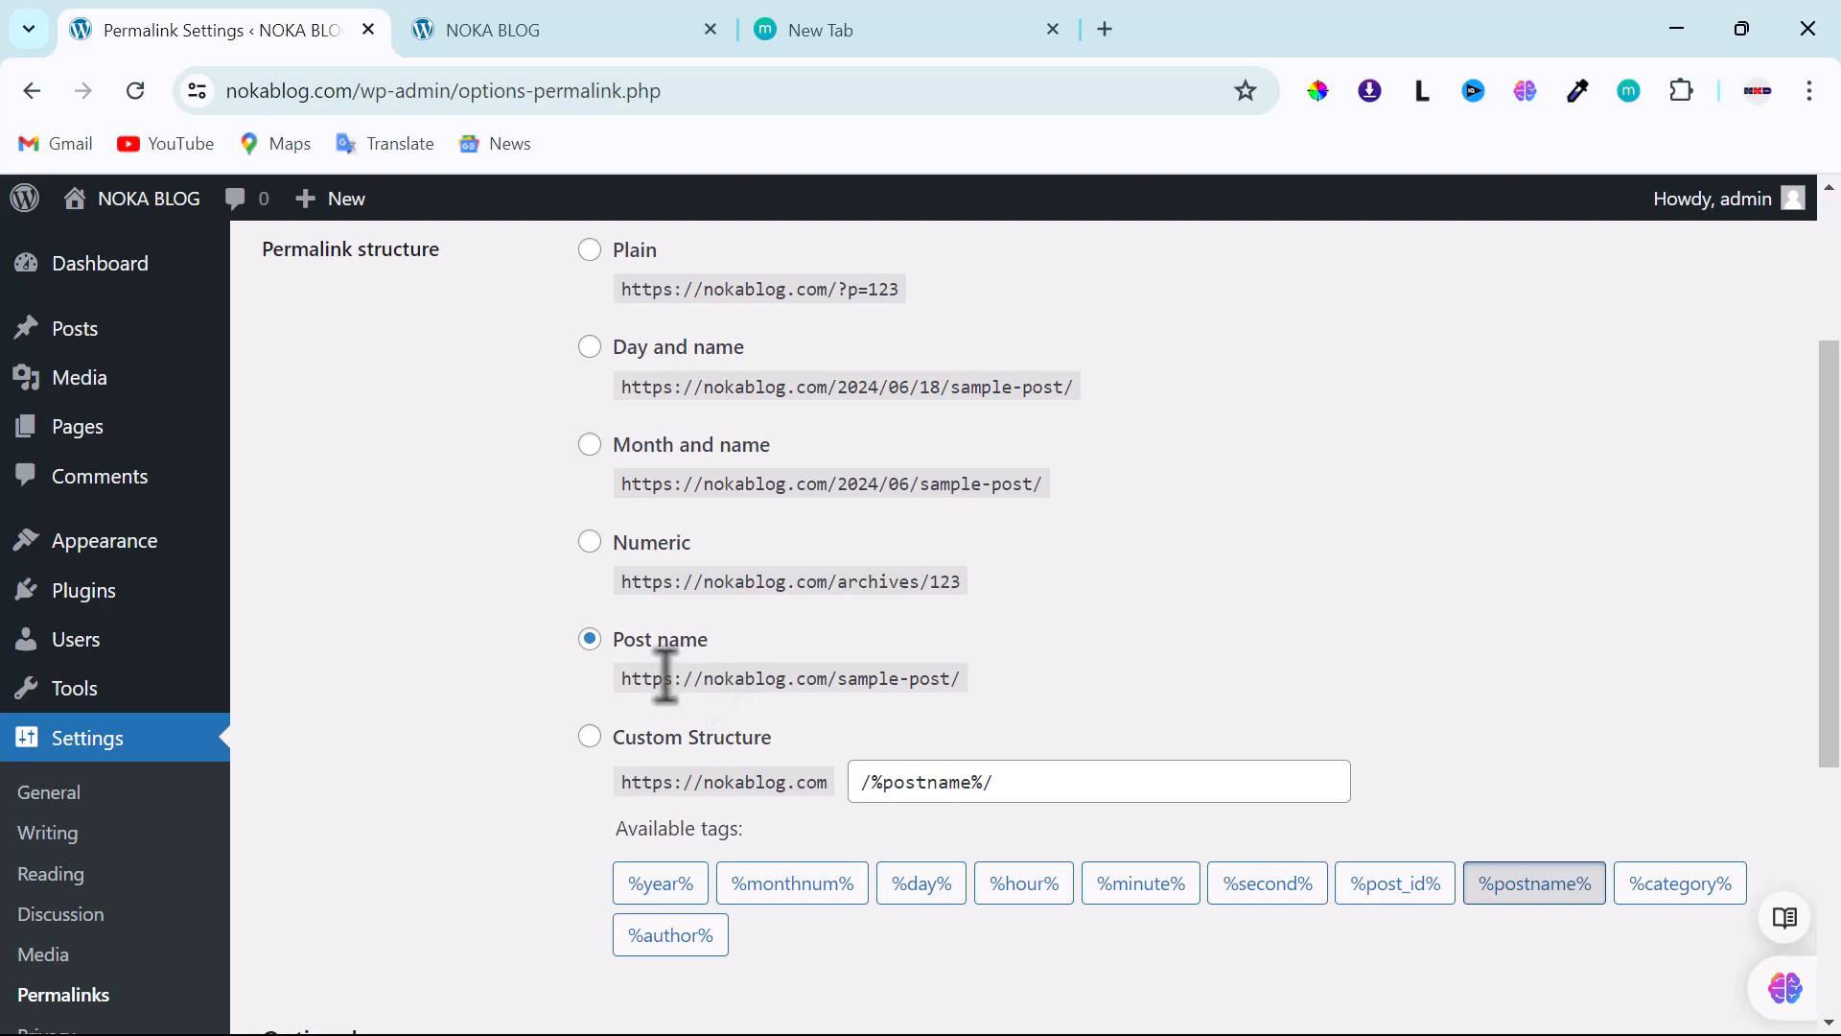
pyautogui.scroll(-3, 666, 678)
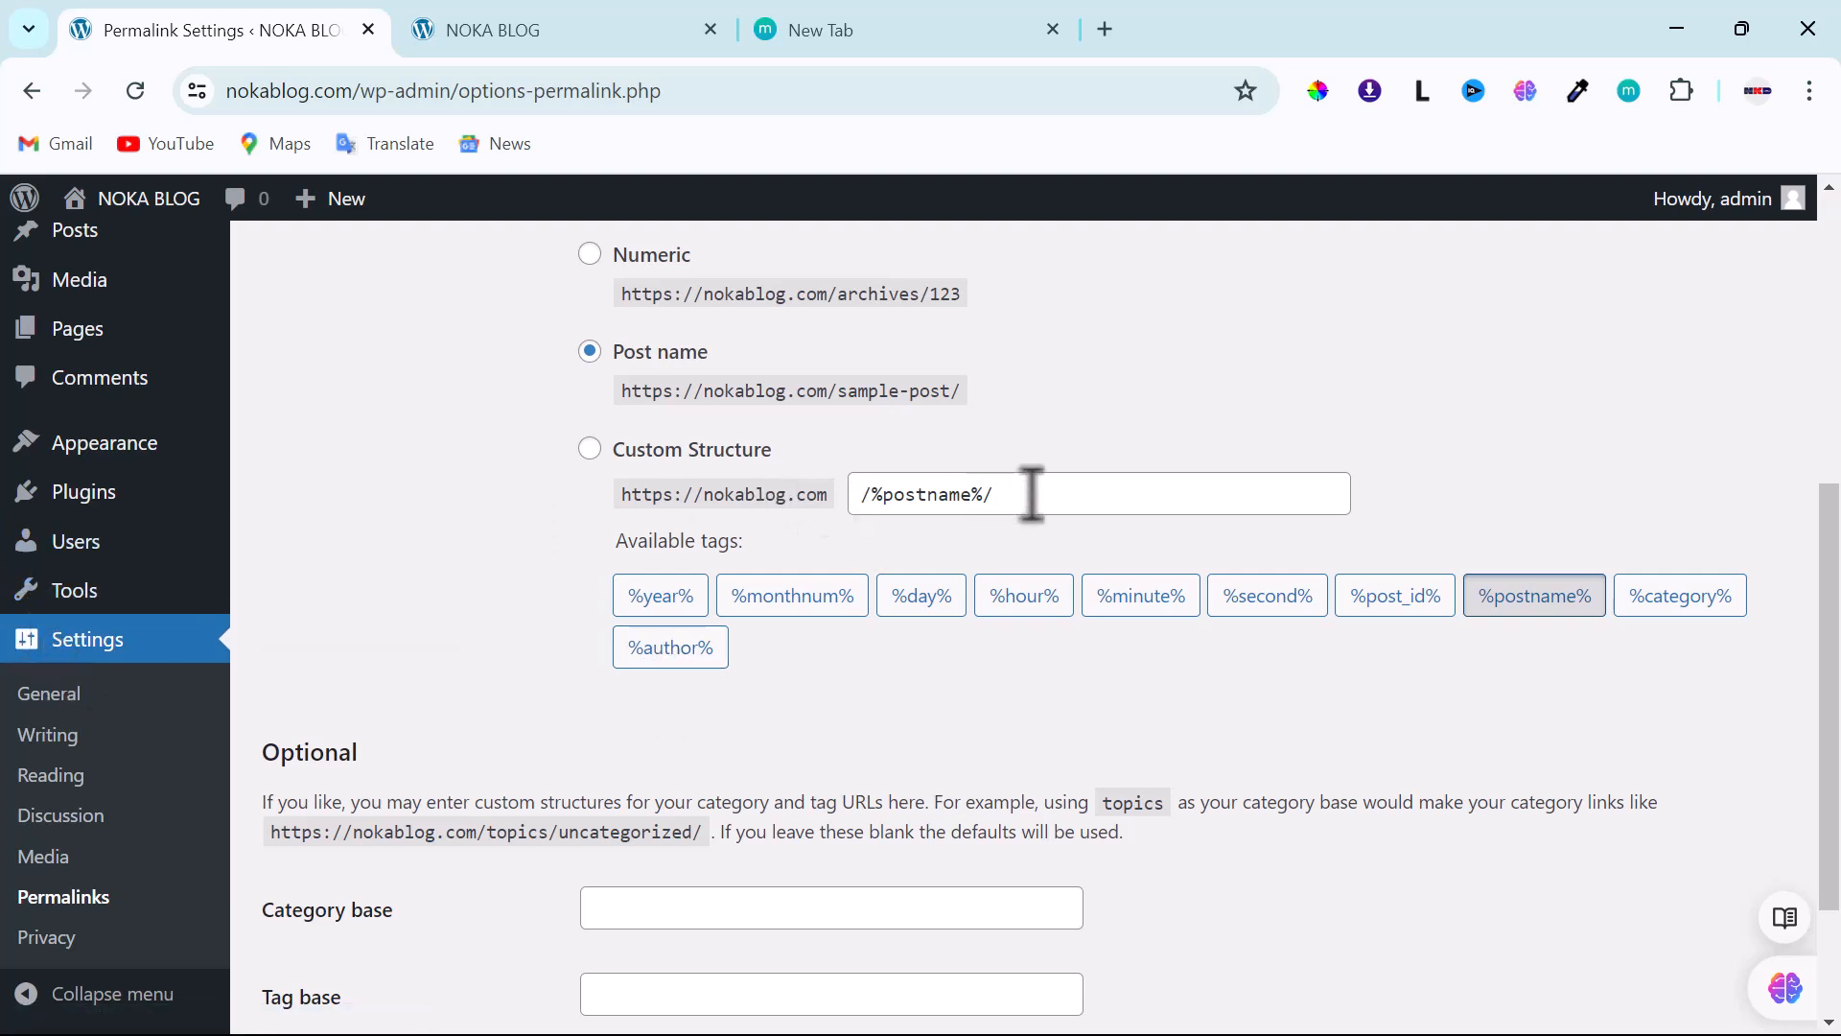
pyautogui.moveTo(20, 545)
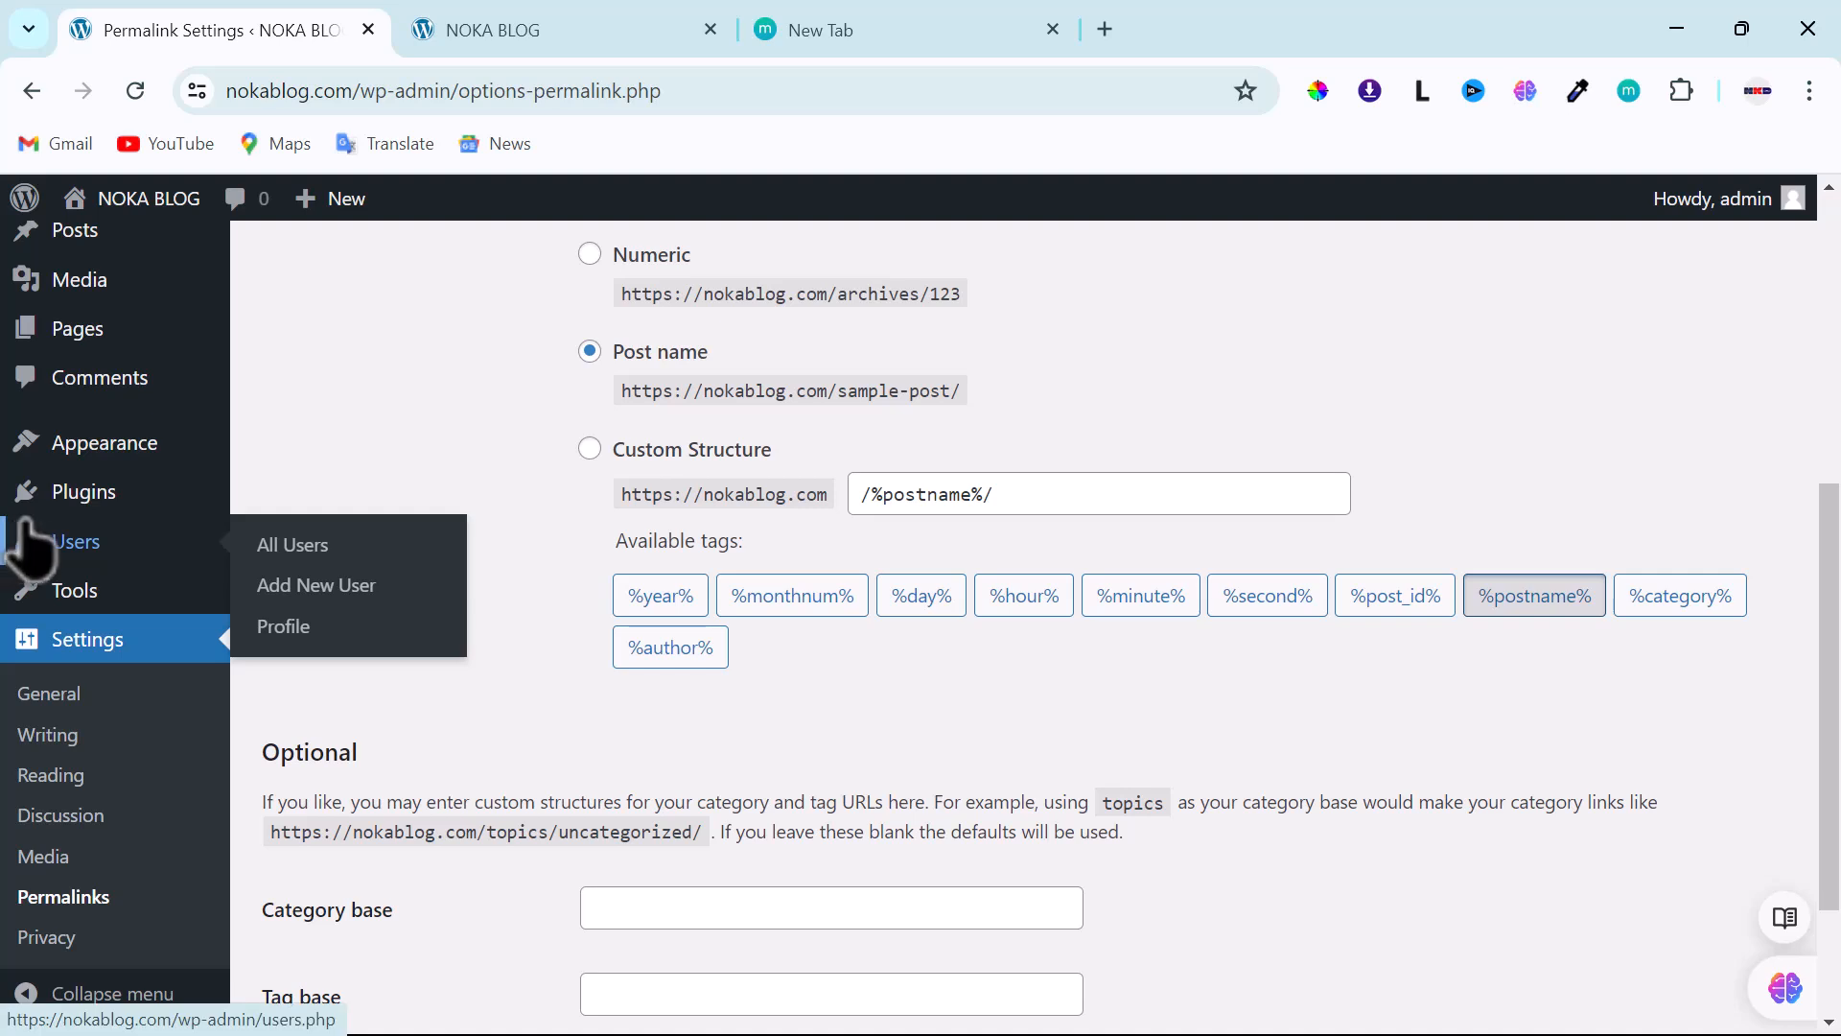
pyautogui.scroll(3, 33, 535)
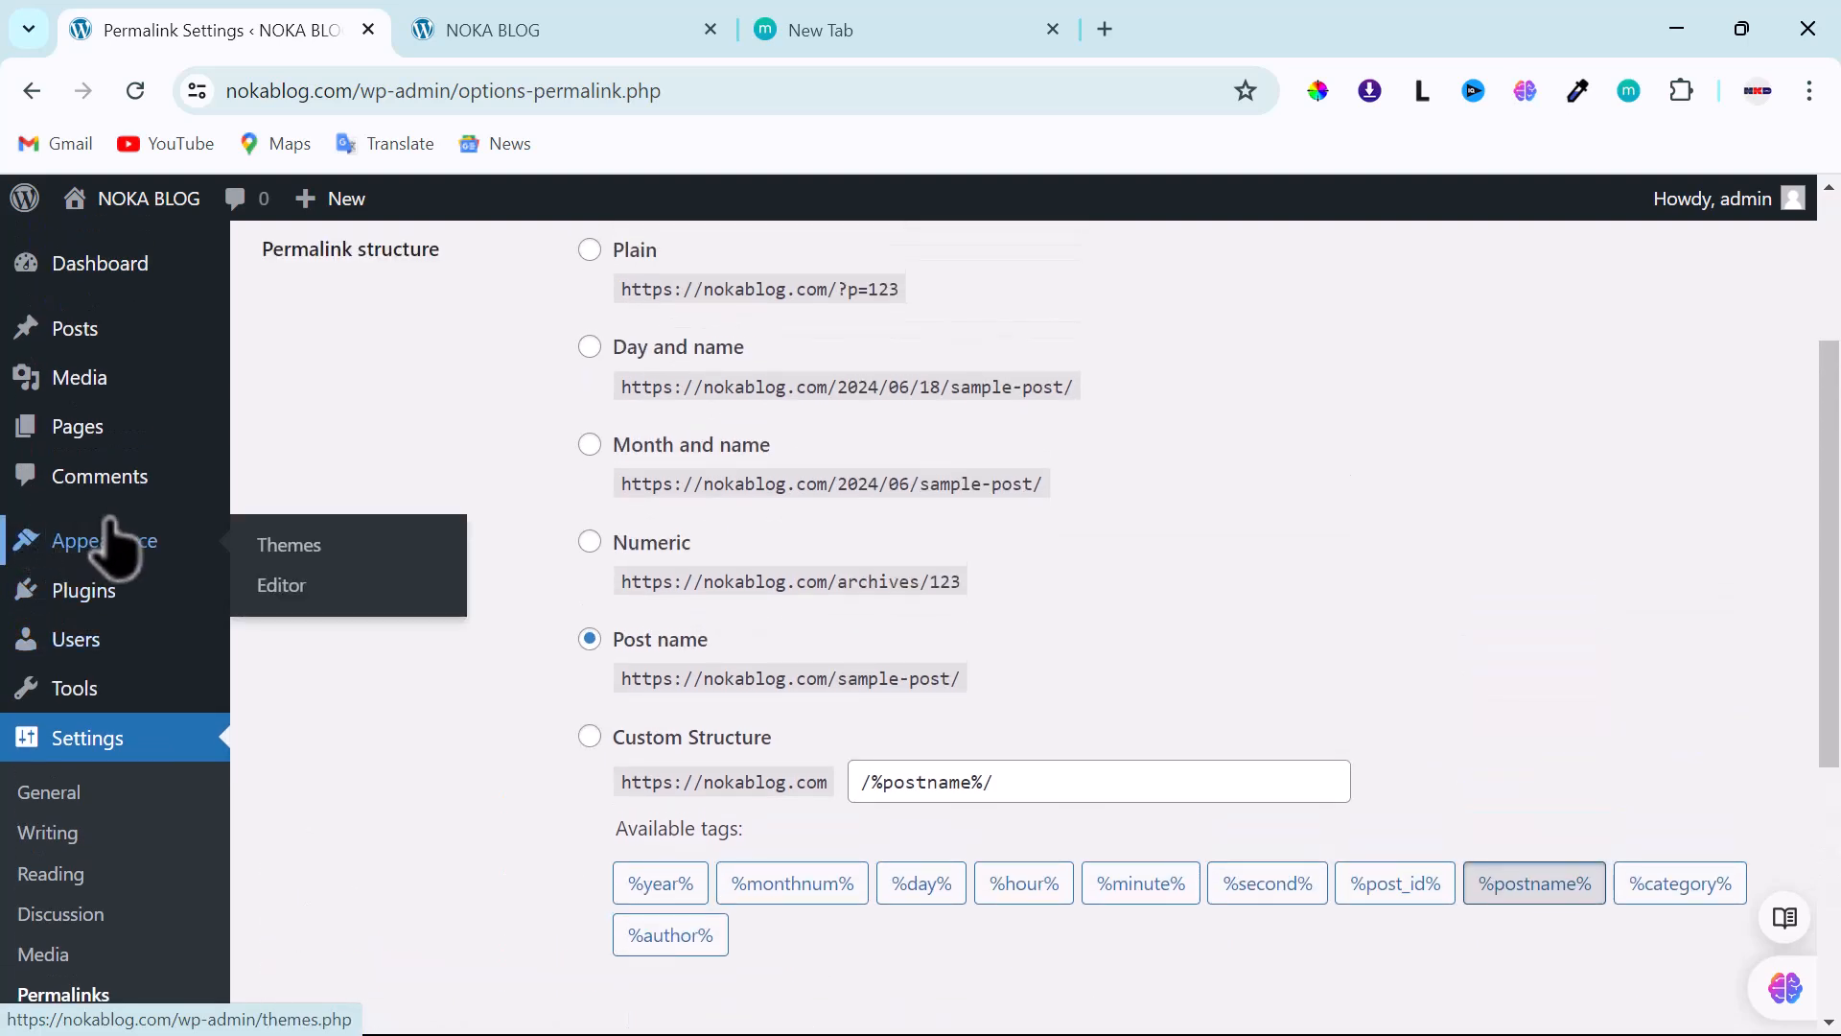
pyautogui.moveTo(60, 427)
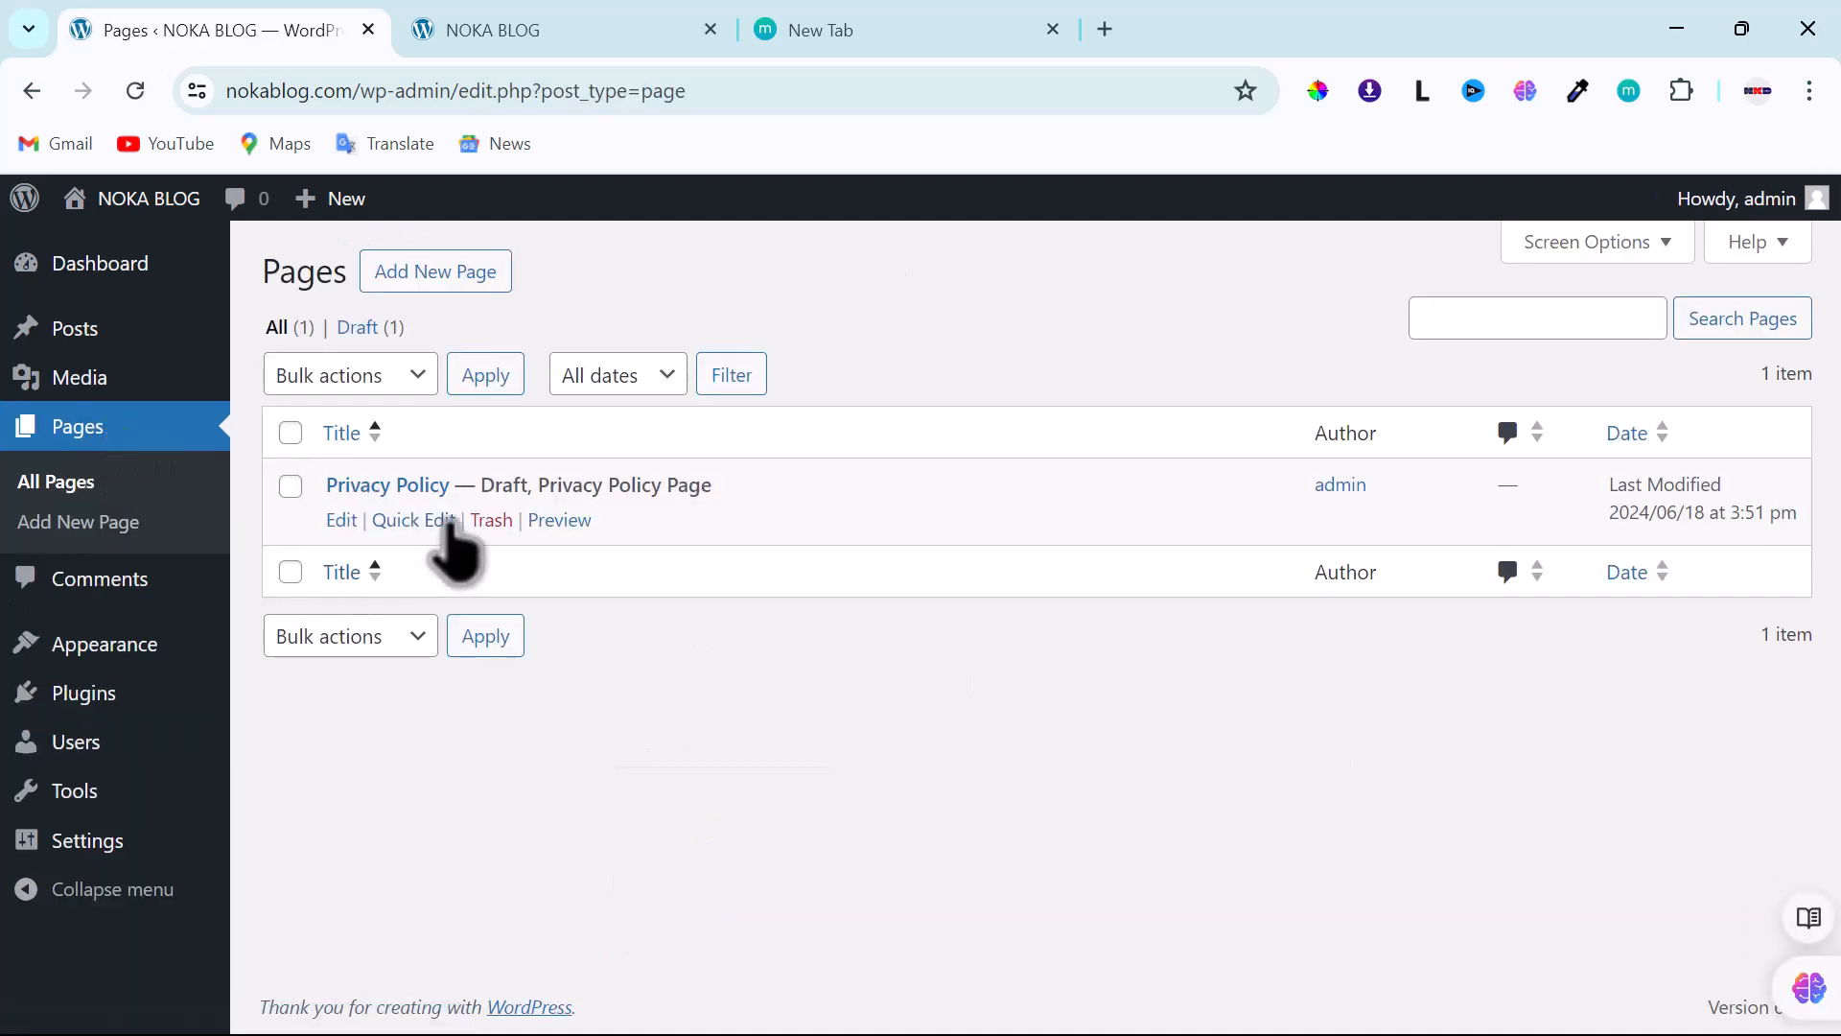
# - Check All Pages (only a draft Privacy Policy) and the empty All Posts list
pyautogui.moveTo(76, 338)
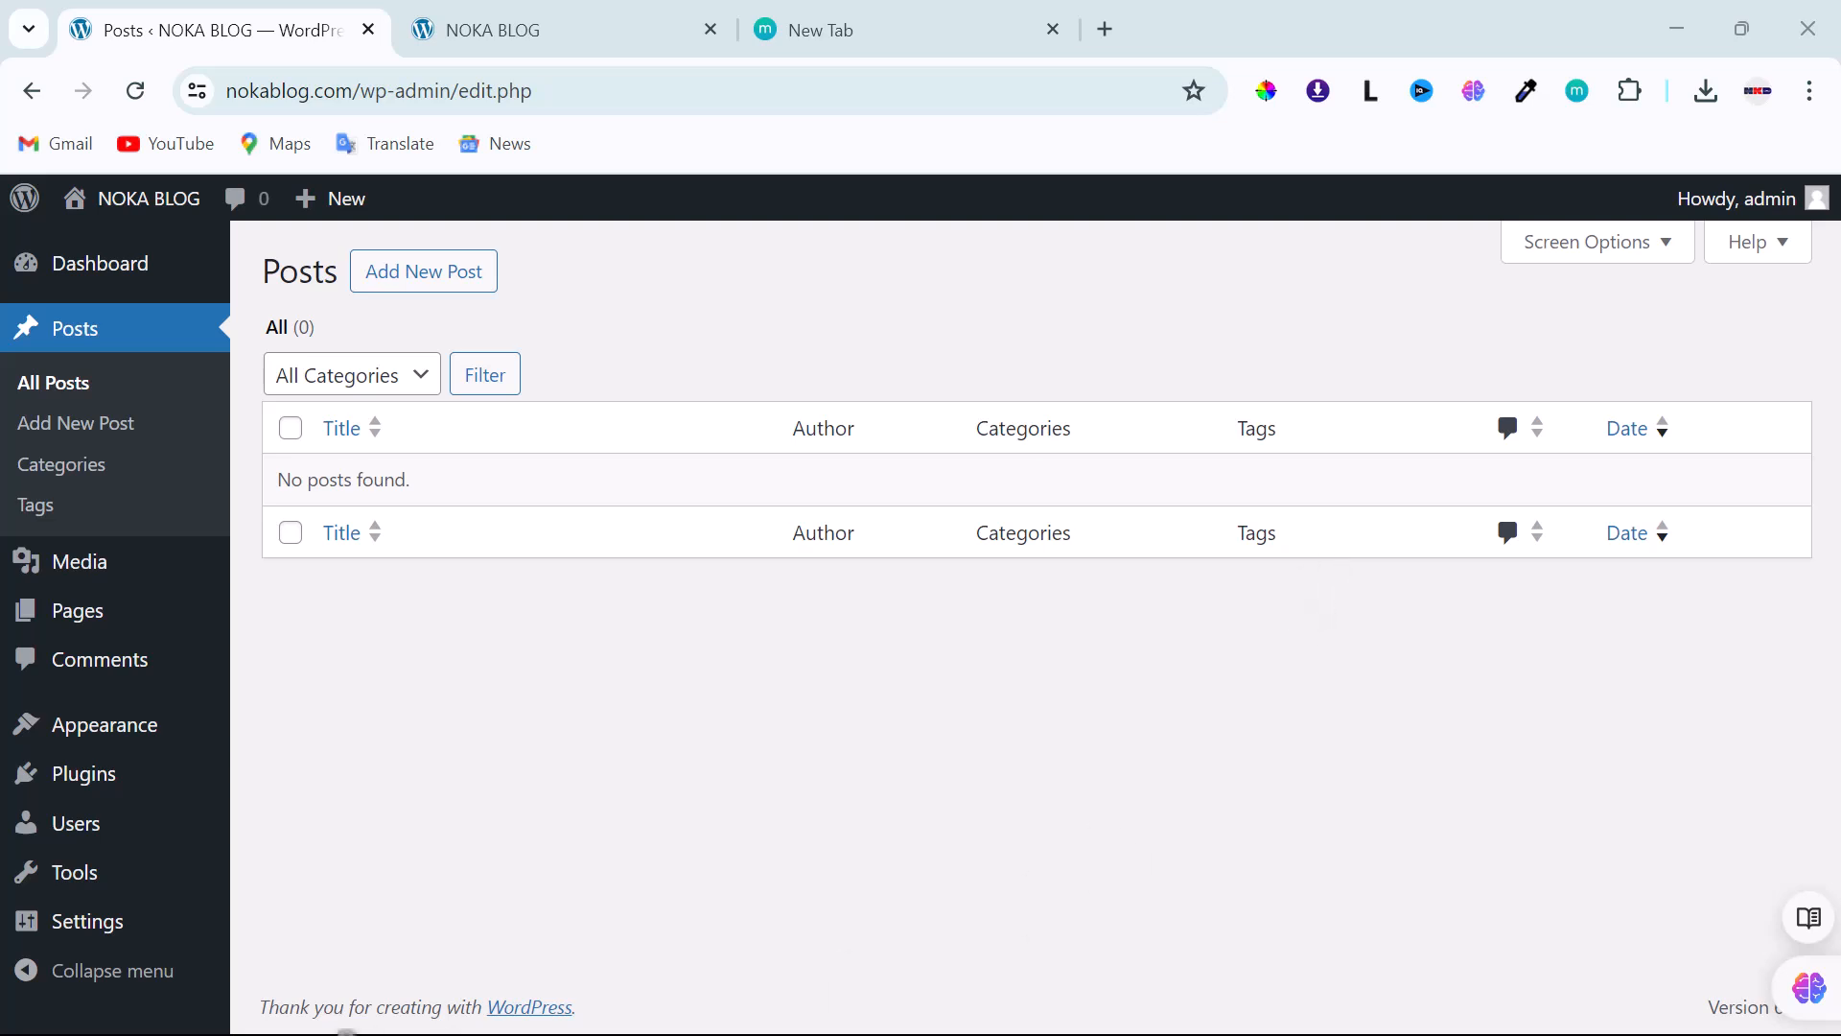
pyautogui.moveTo(100, 767)
pyautogui.moveTo(106, 731)
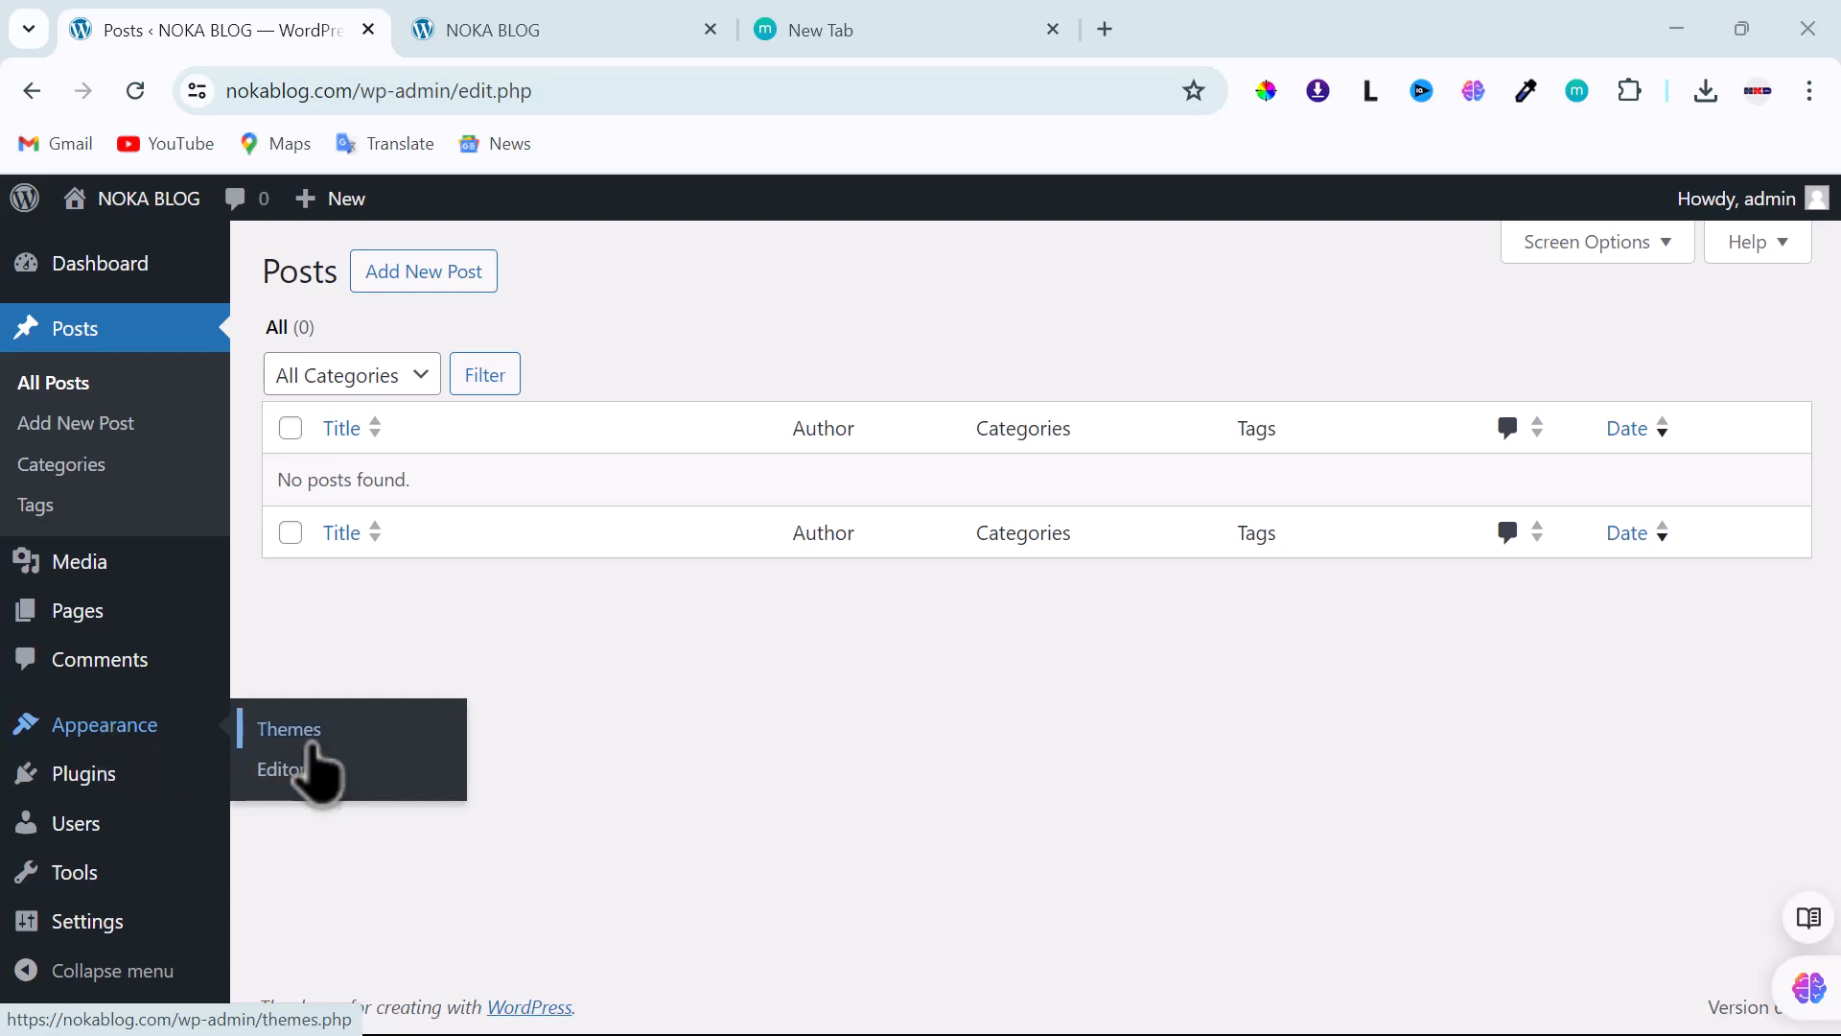
# - From Appearance > Themes, choose Add New Theme to reach the Popular themes list
pyautogui.click(309, 744)
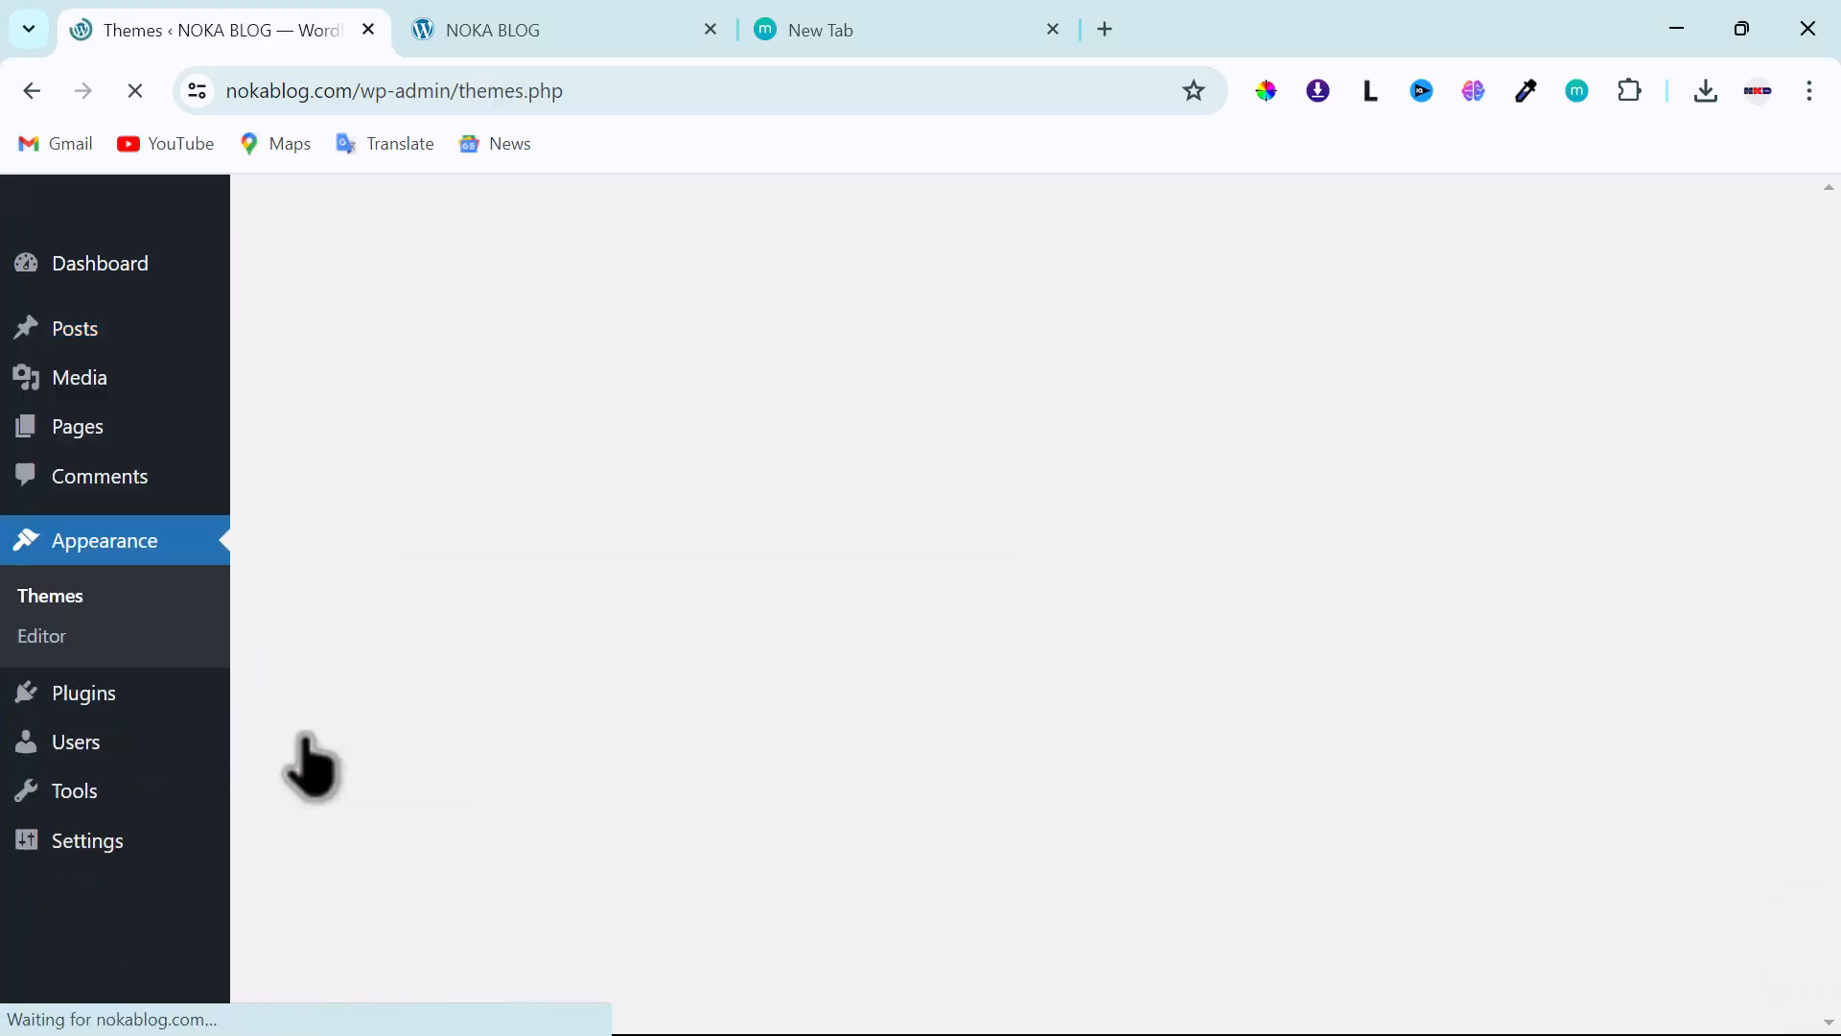
pyautogui.scroll(-3, 312, 767)
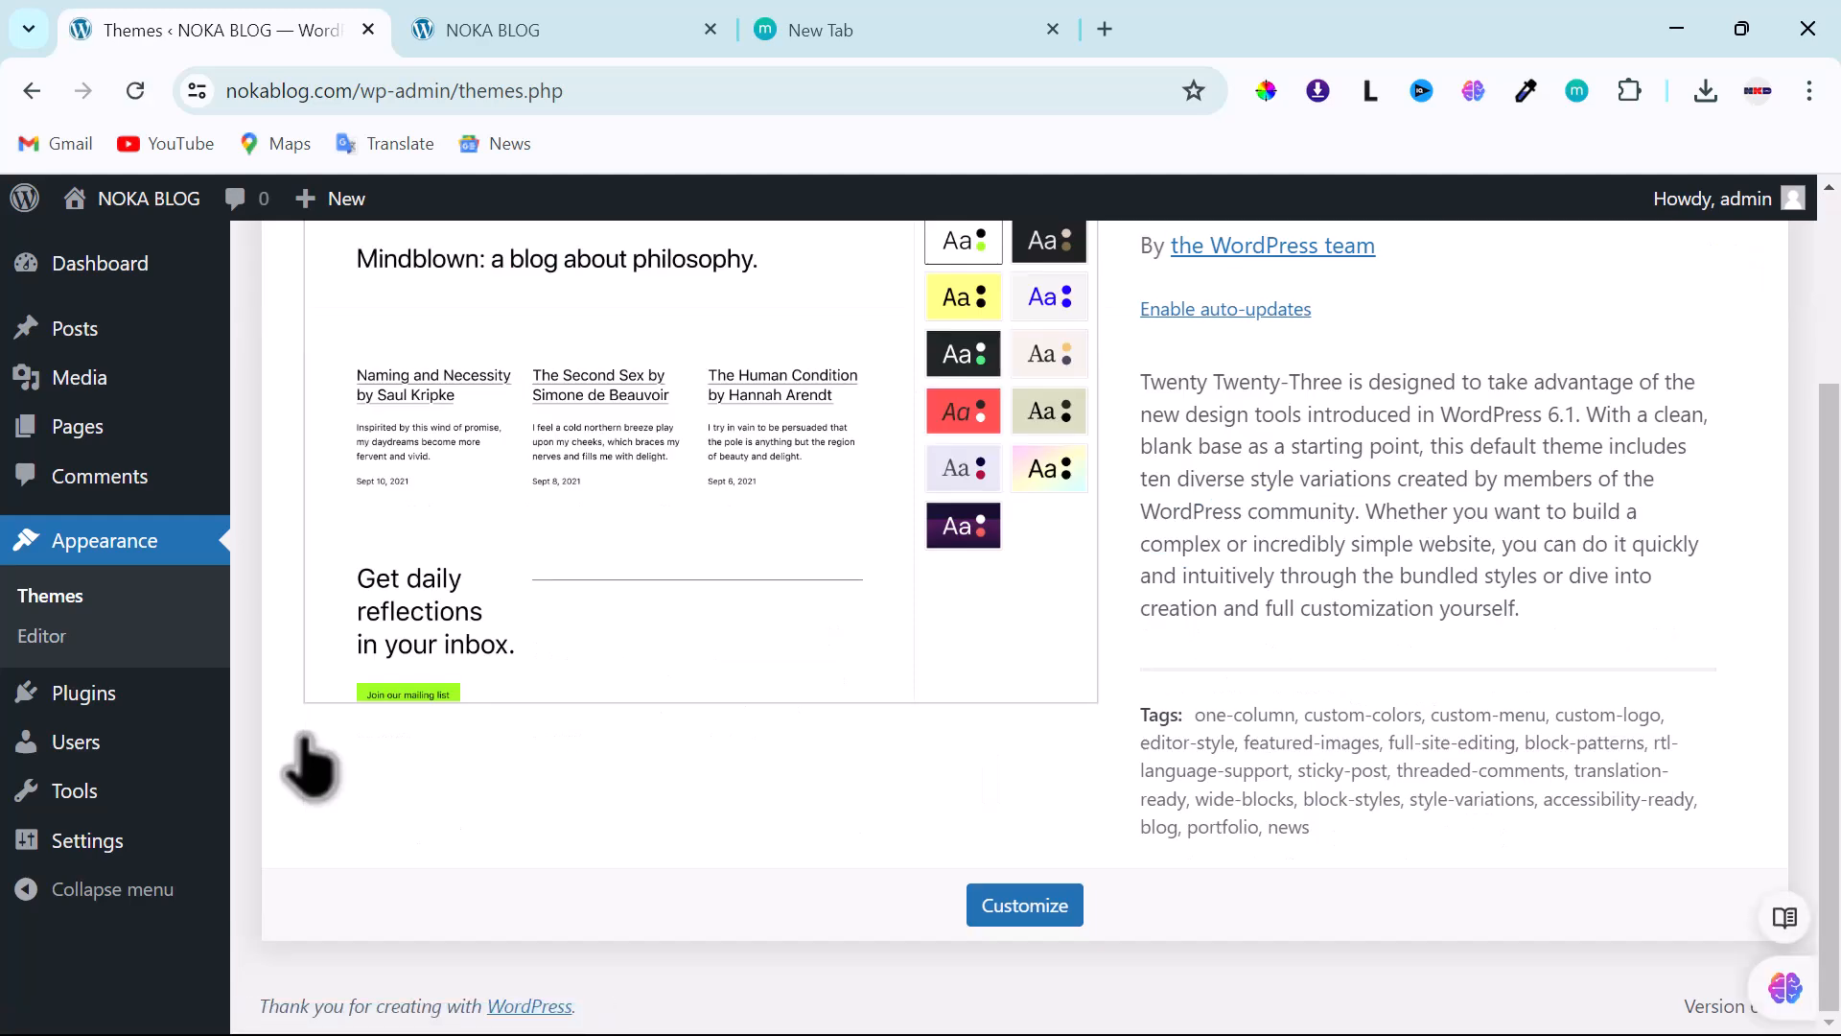
pyautogui.scroll(3, 547, 542)
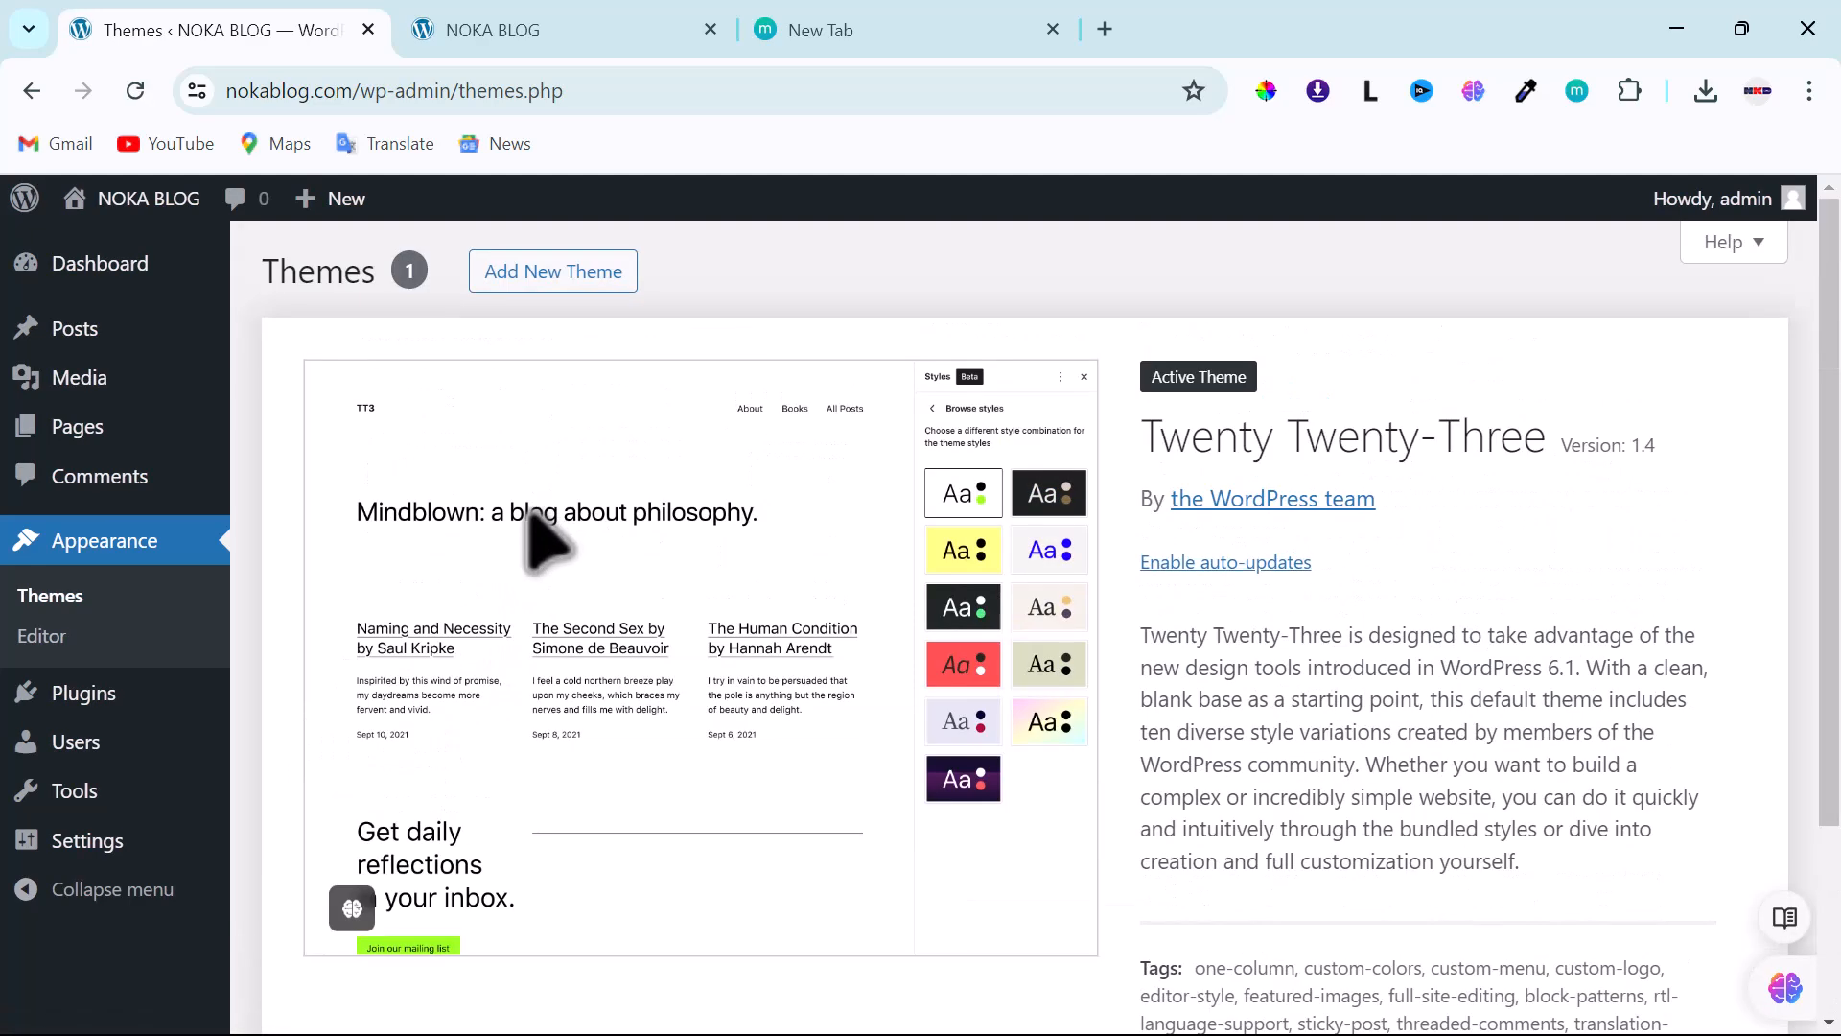
pyautogui.click(522, 275)
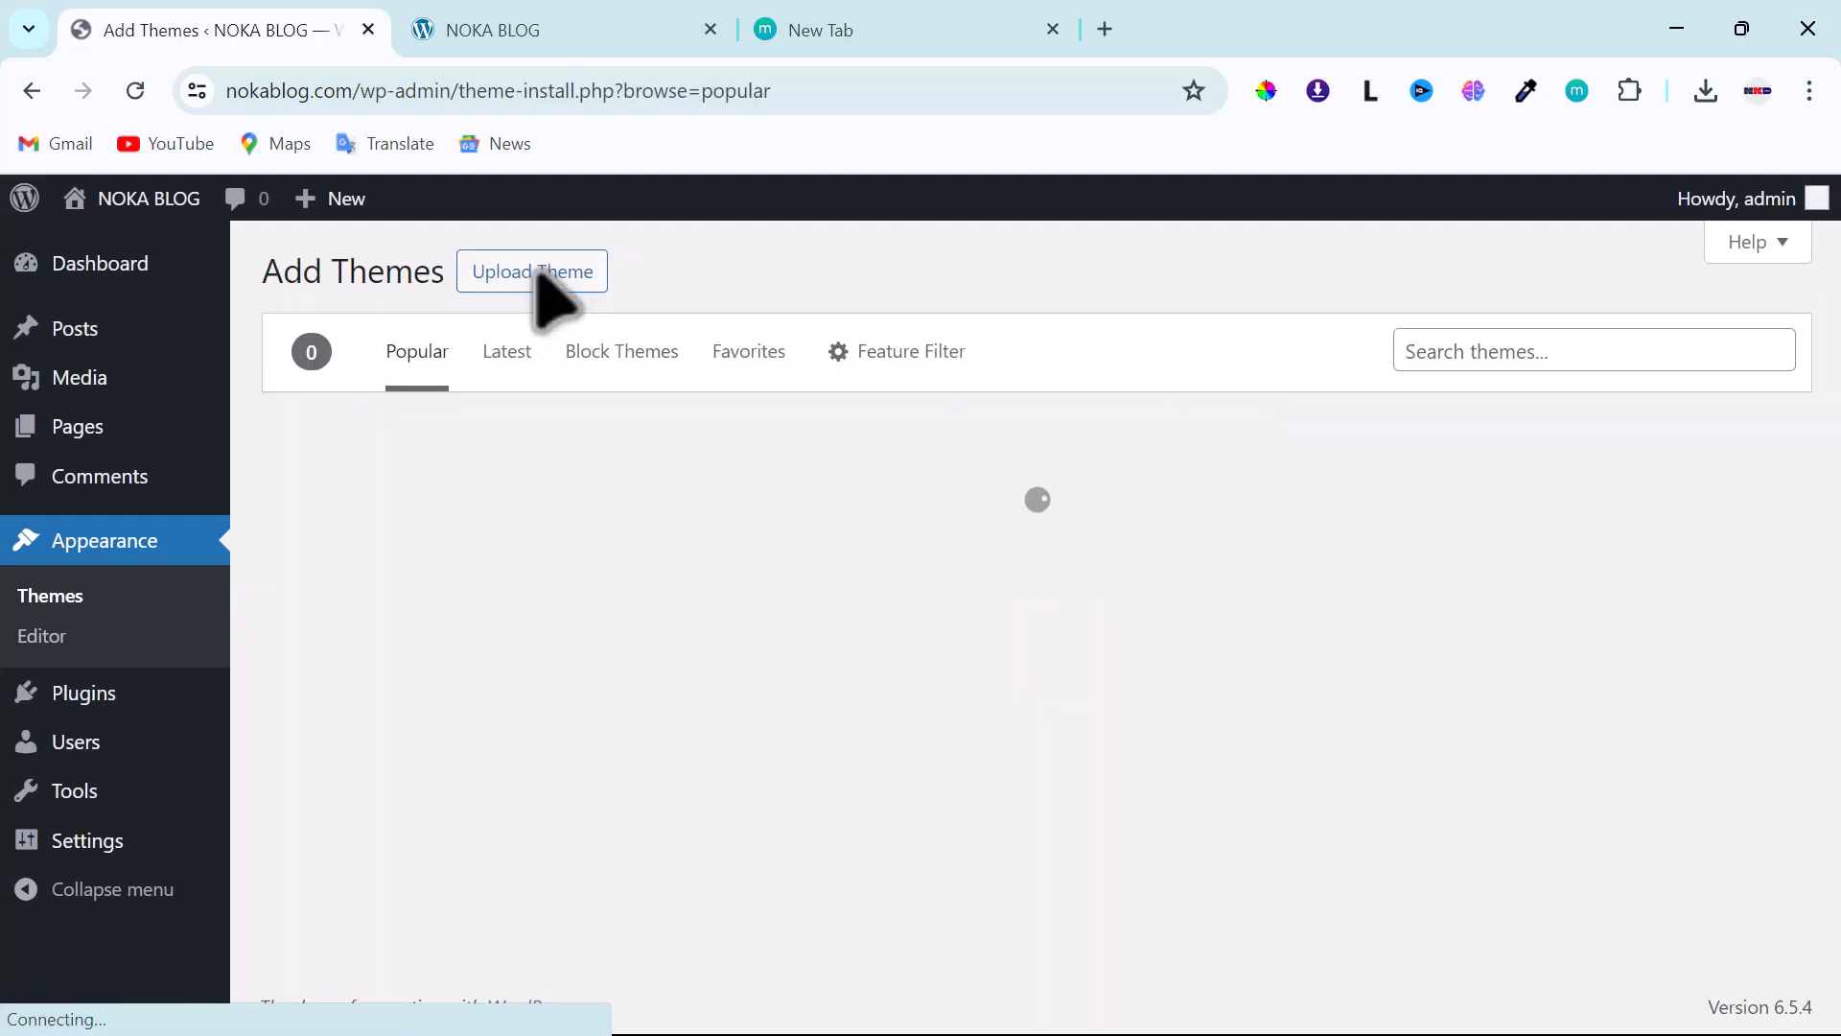
# - Search Add Themes for 'Hello Ele' and find Hello Elementor first among the 9 results
pyautogui.click(1557, 351)
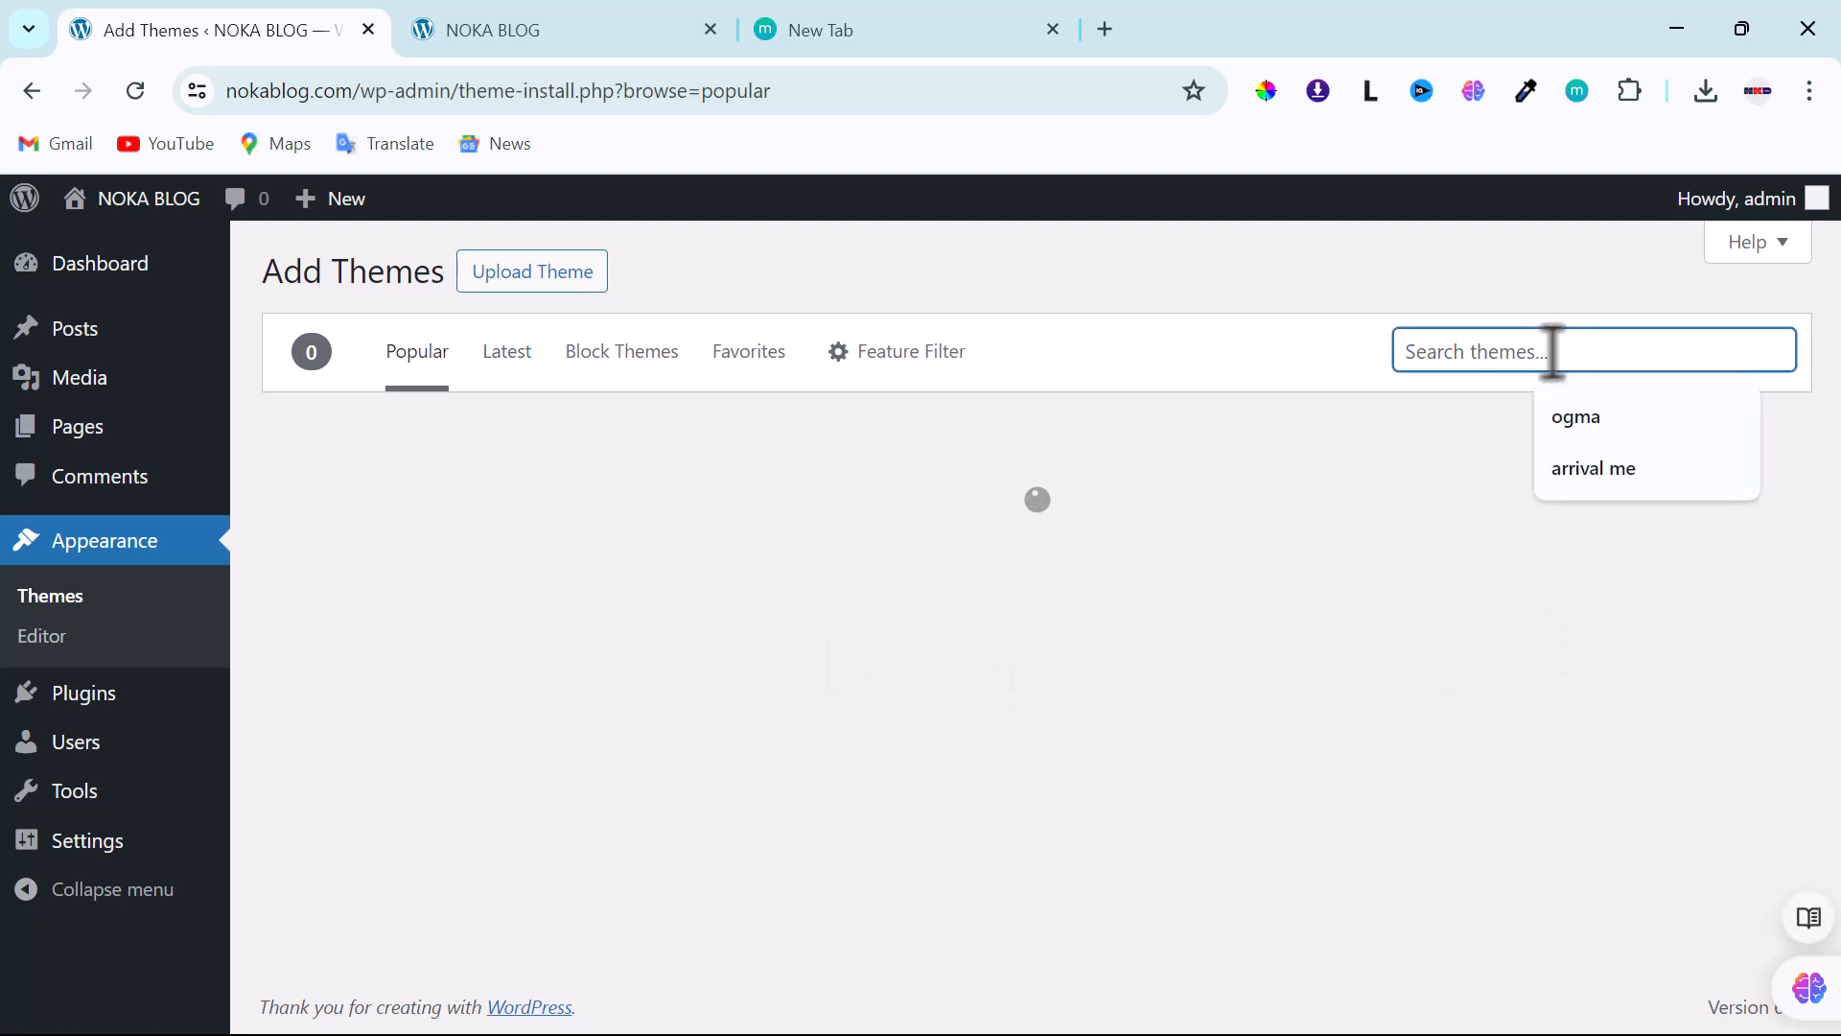
pyautogui.write('Hel')
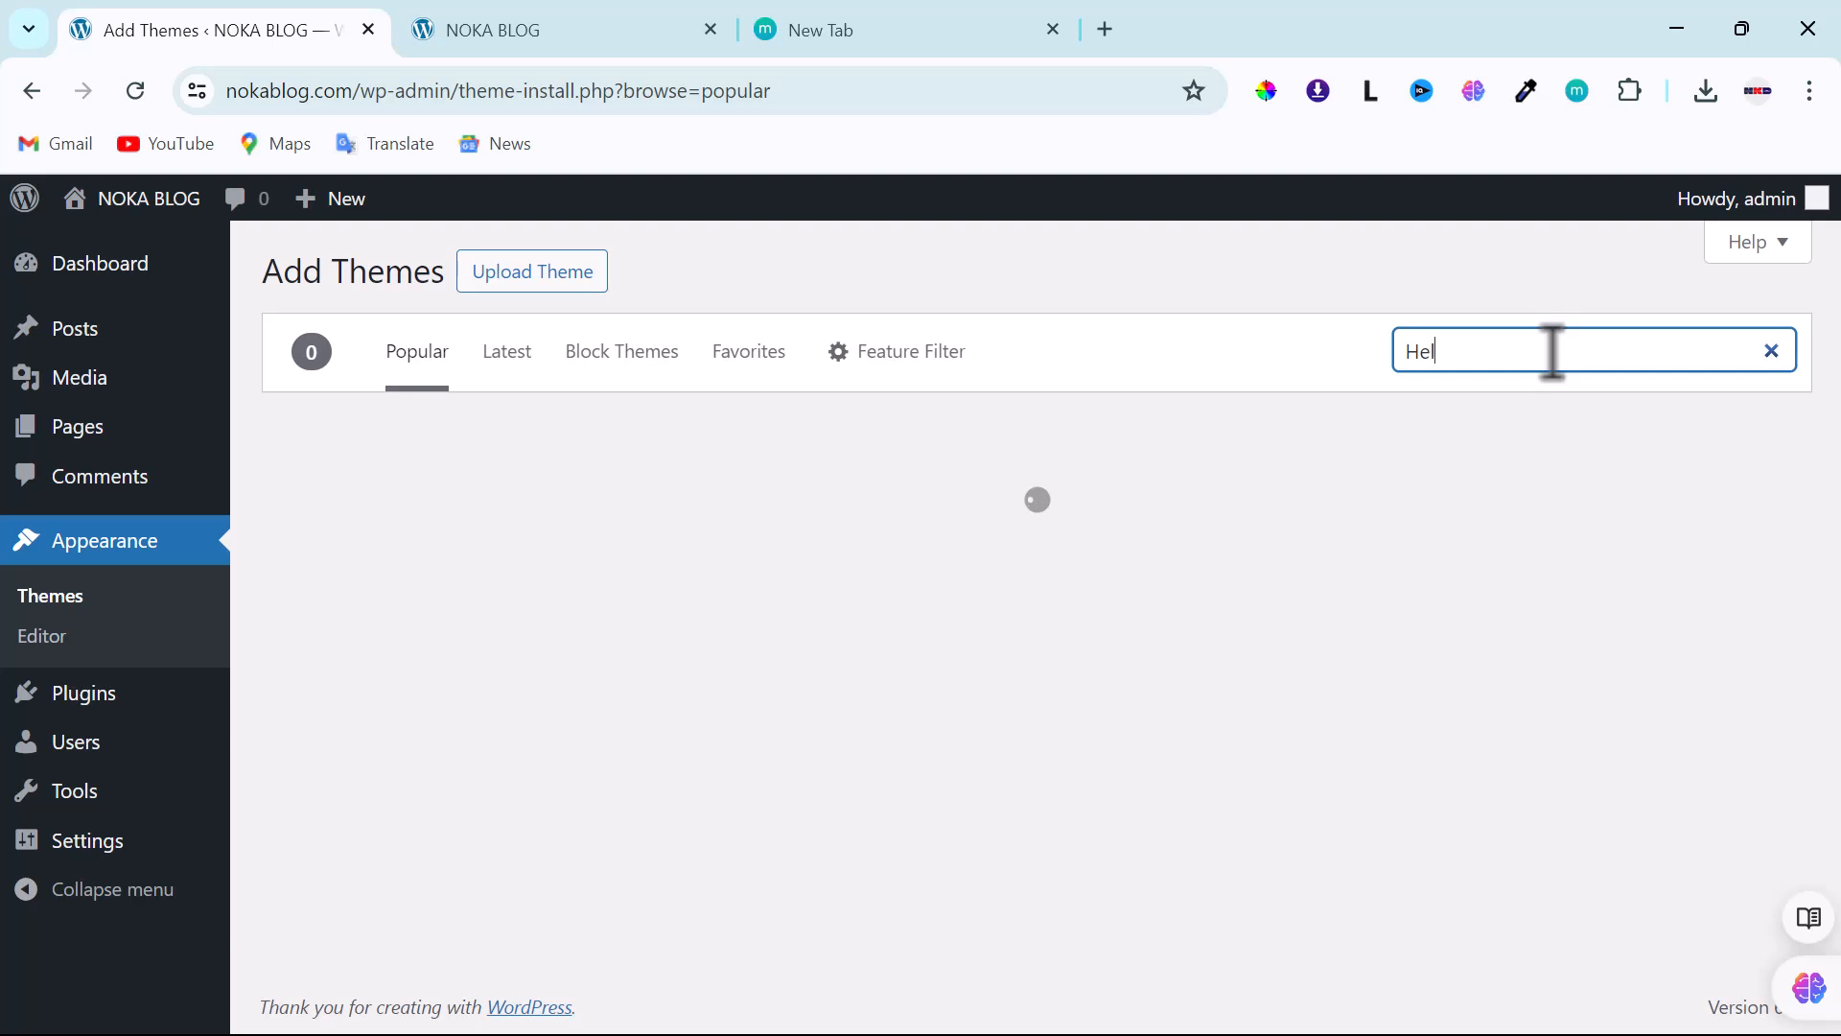
pyautogui.write('low')
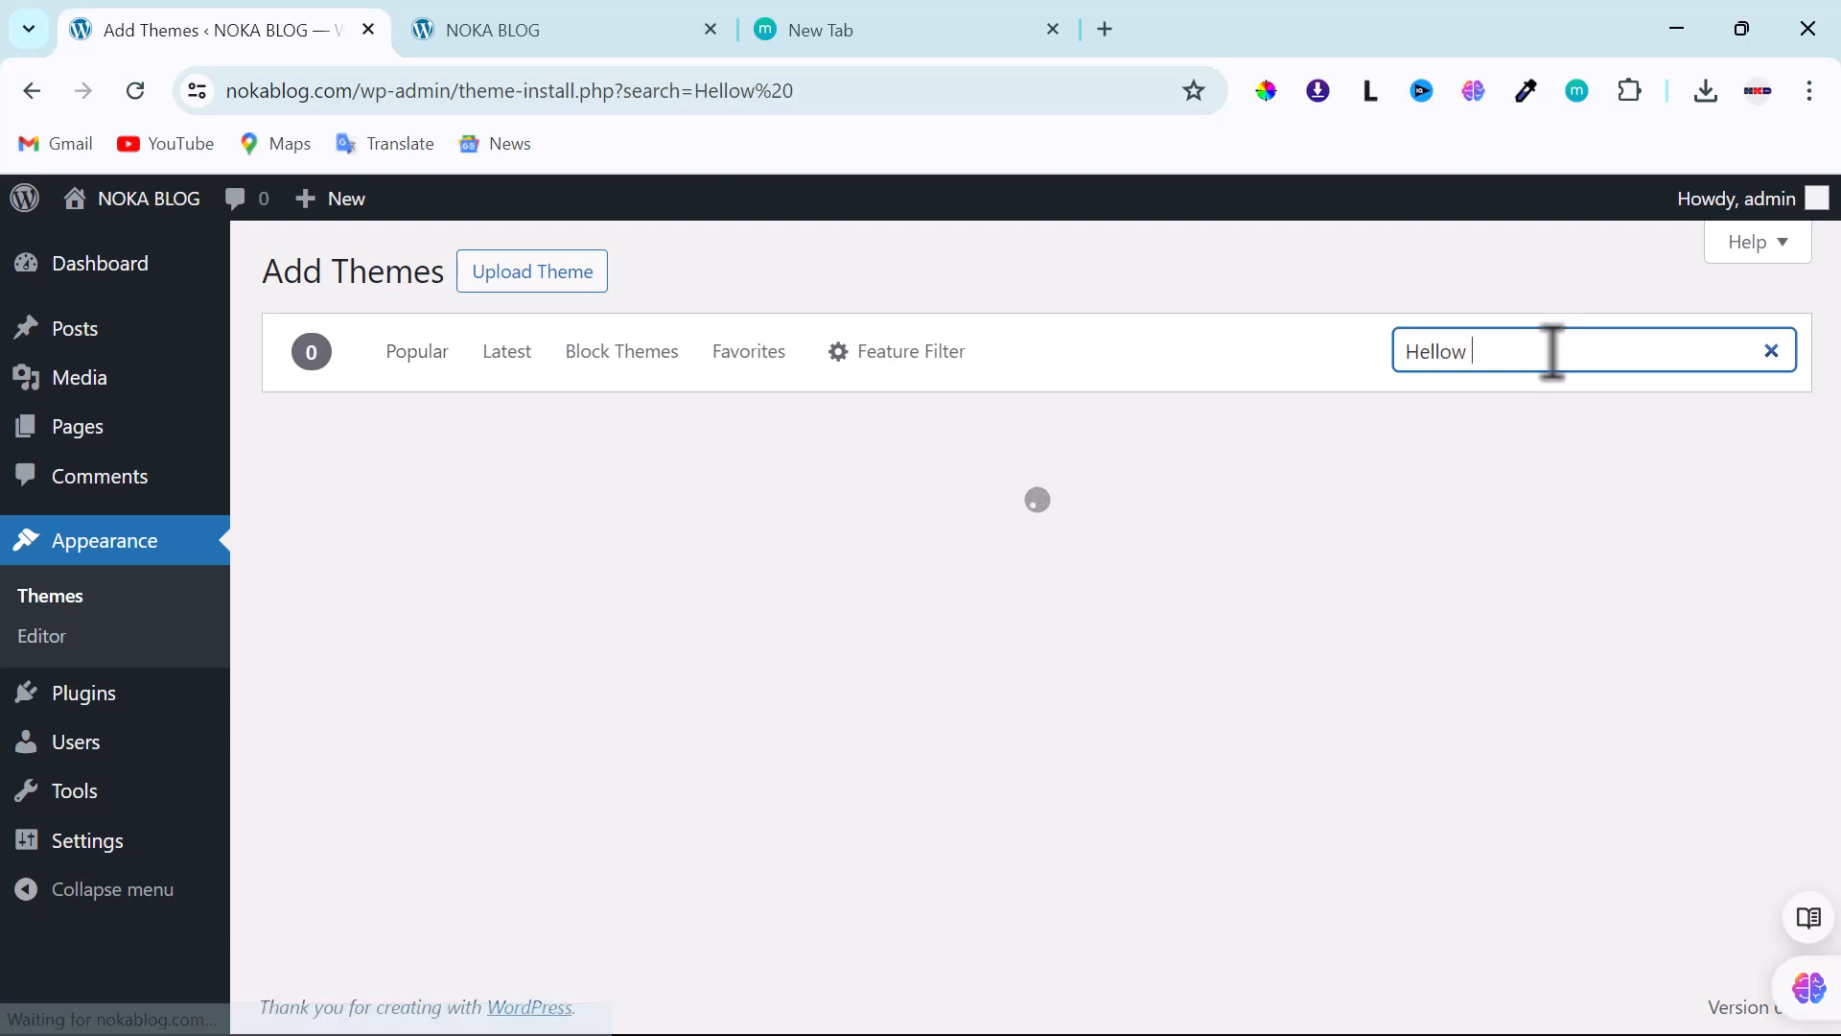
pyautogui.press('BackSpace')
pyautogui.press('BackSpace')
pyautogui.write('World')
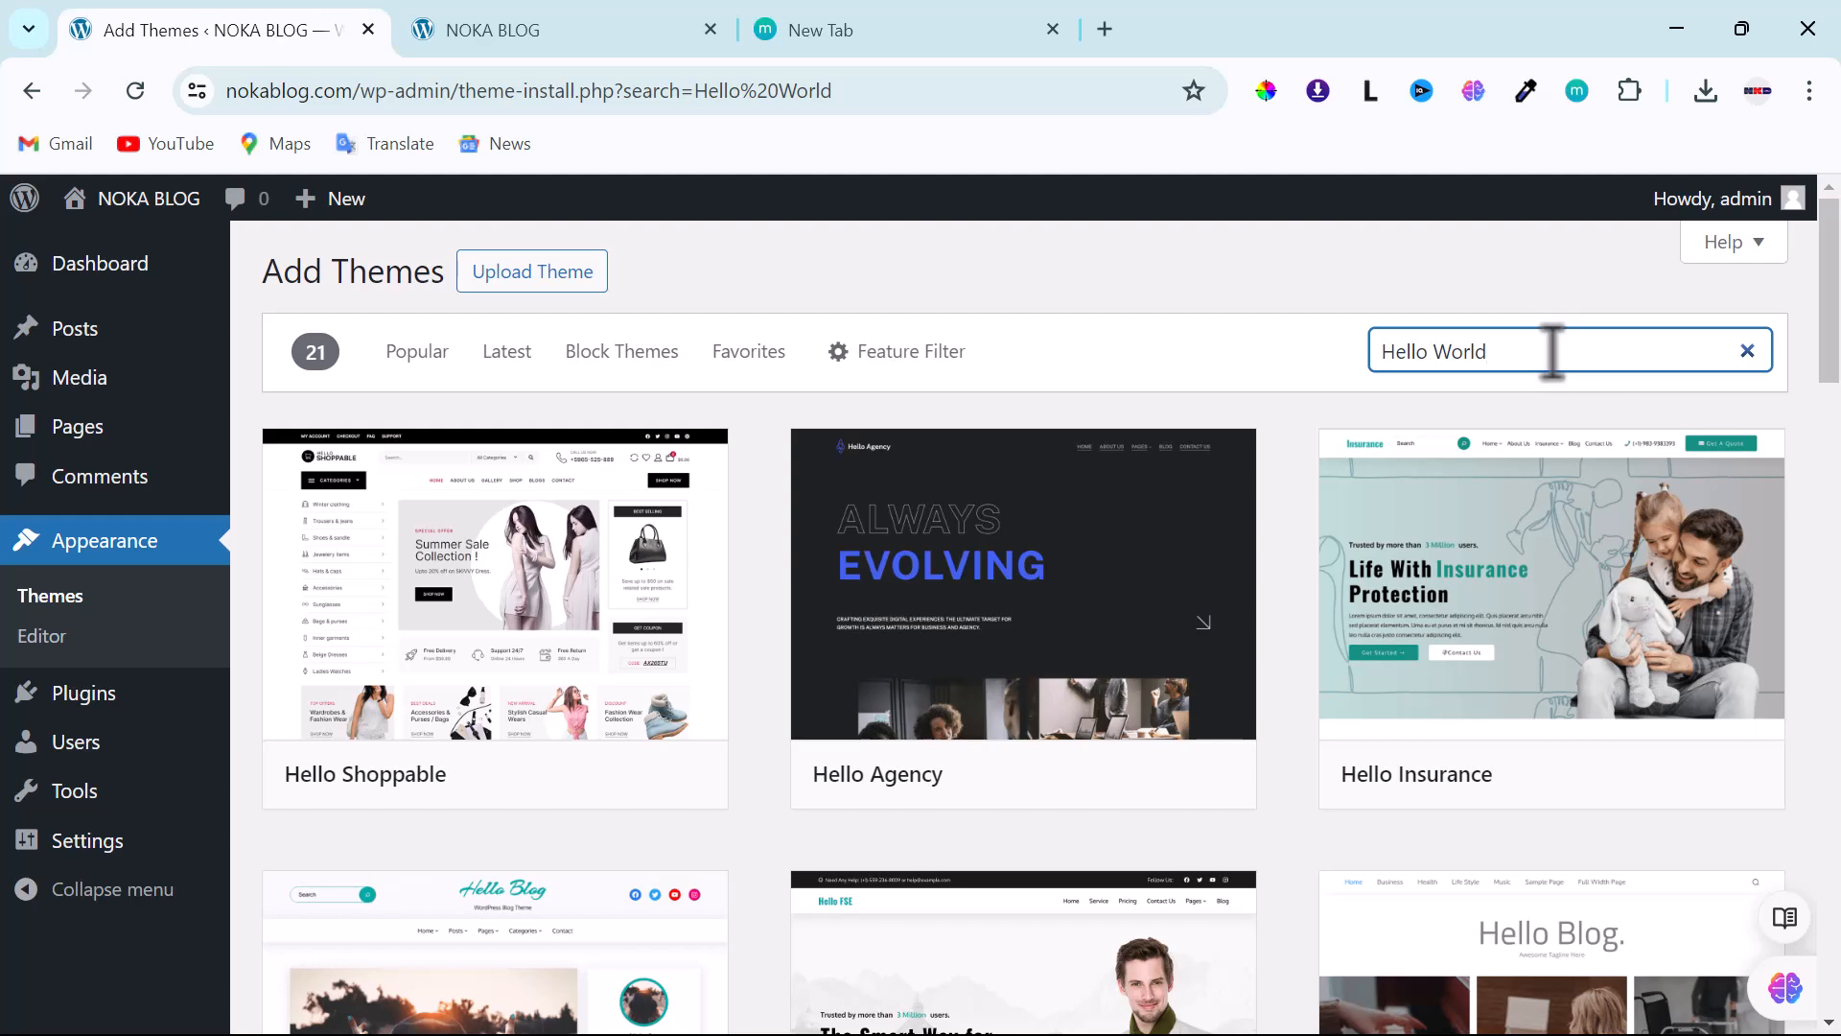
pyautogui.scroll(-6, 678, 731)
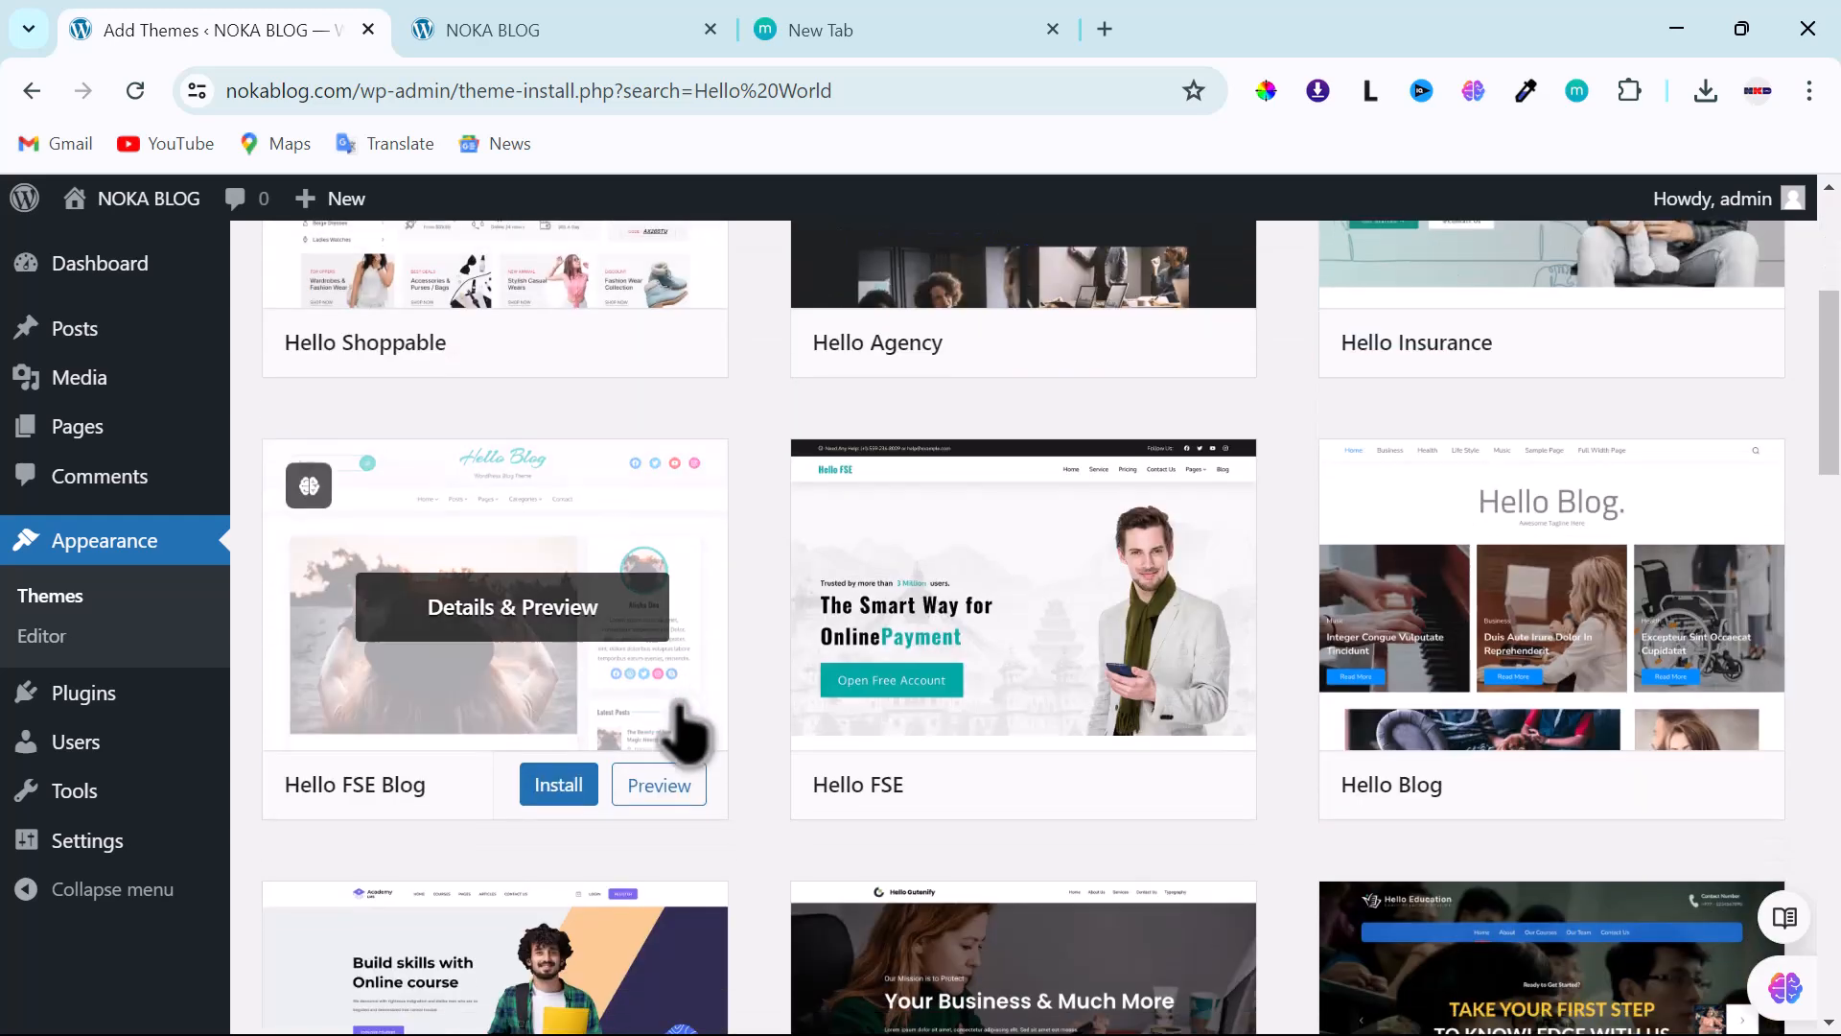
pyautogui.scroll(-1, 678, 731)
pyautogui.scroll(7, 678, 731)
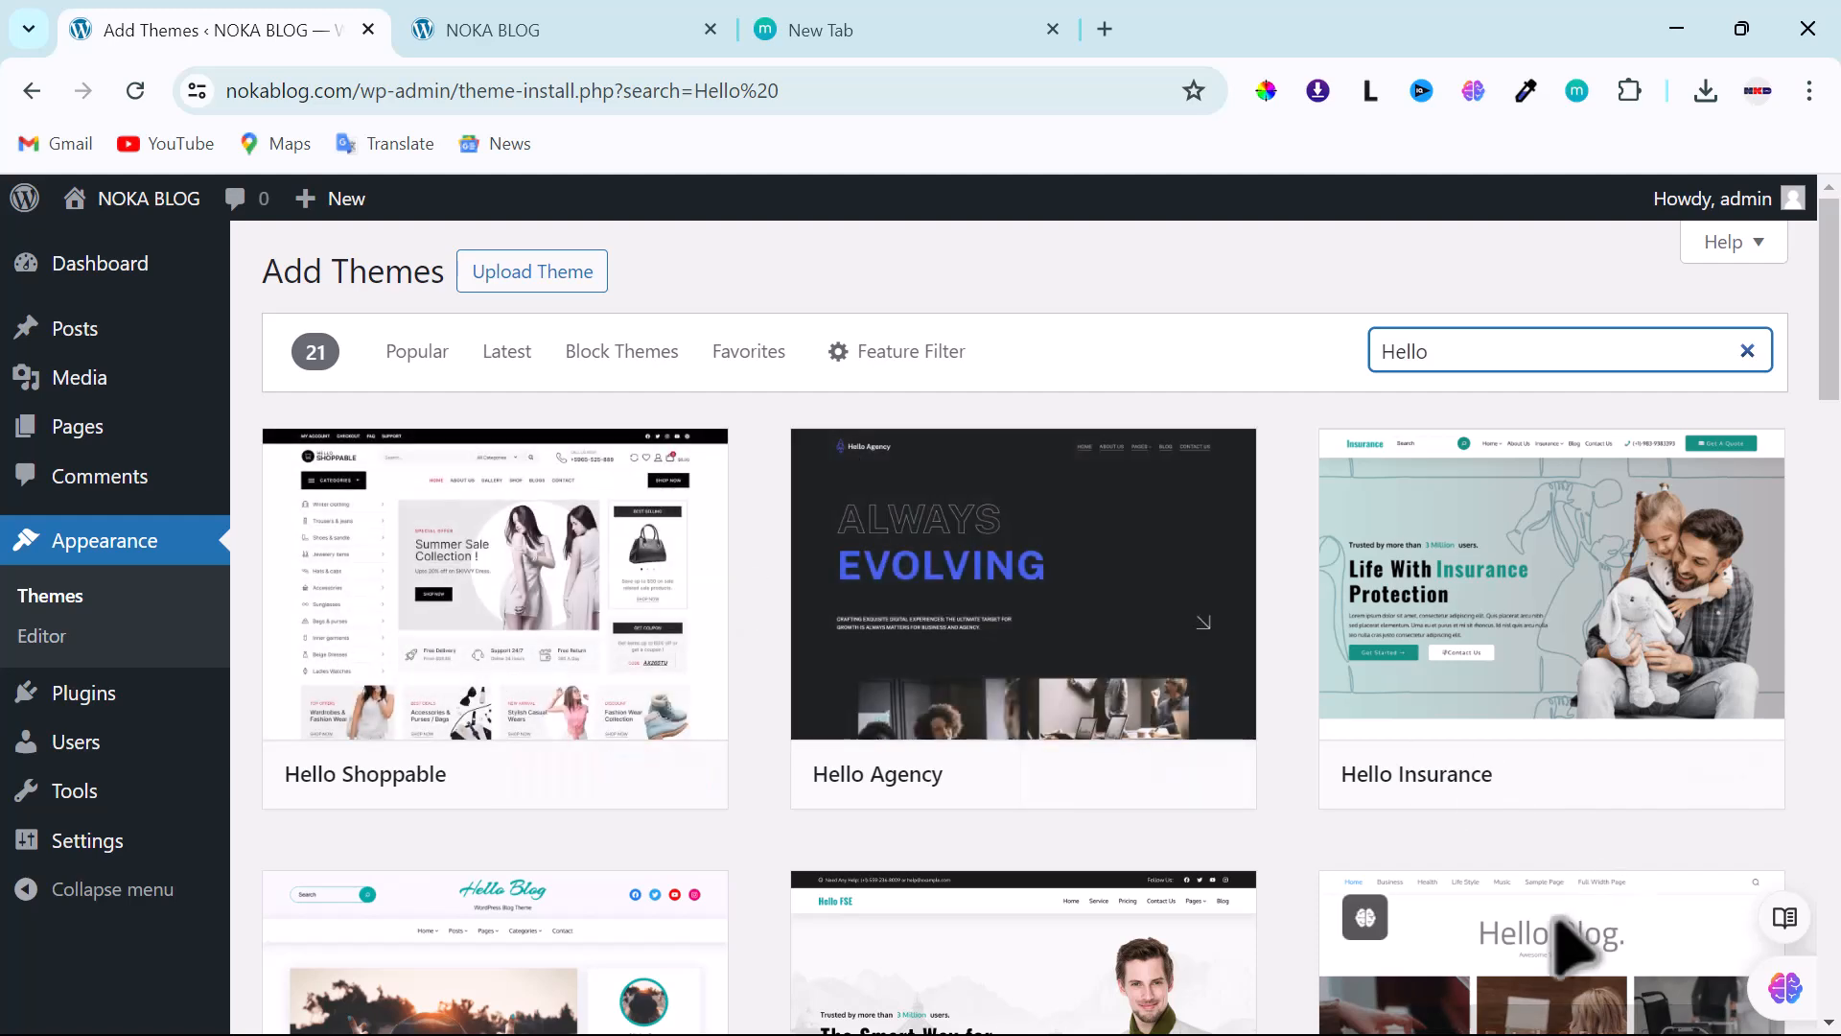
pyautogui.click(1464, 353)
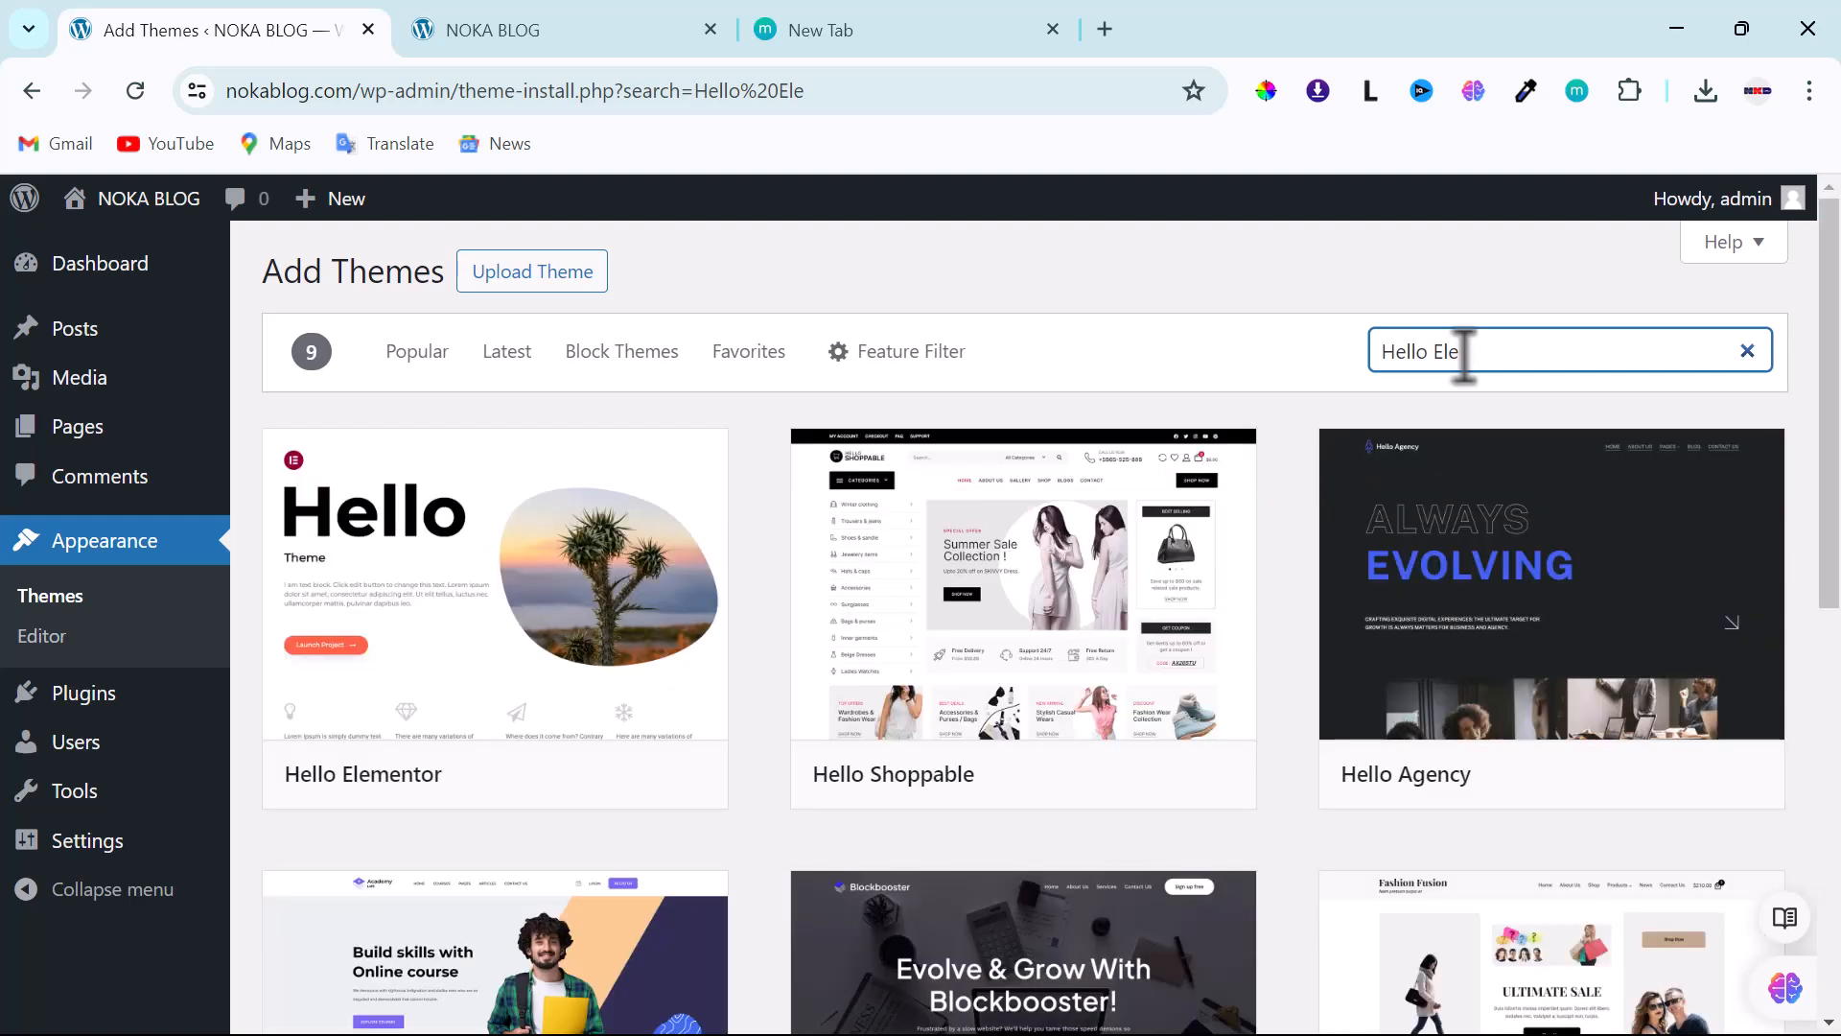
pyautogui.moveTo(355, 652)
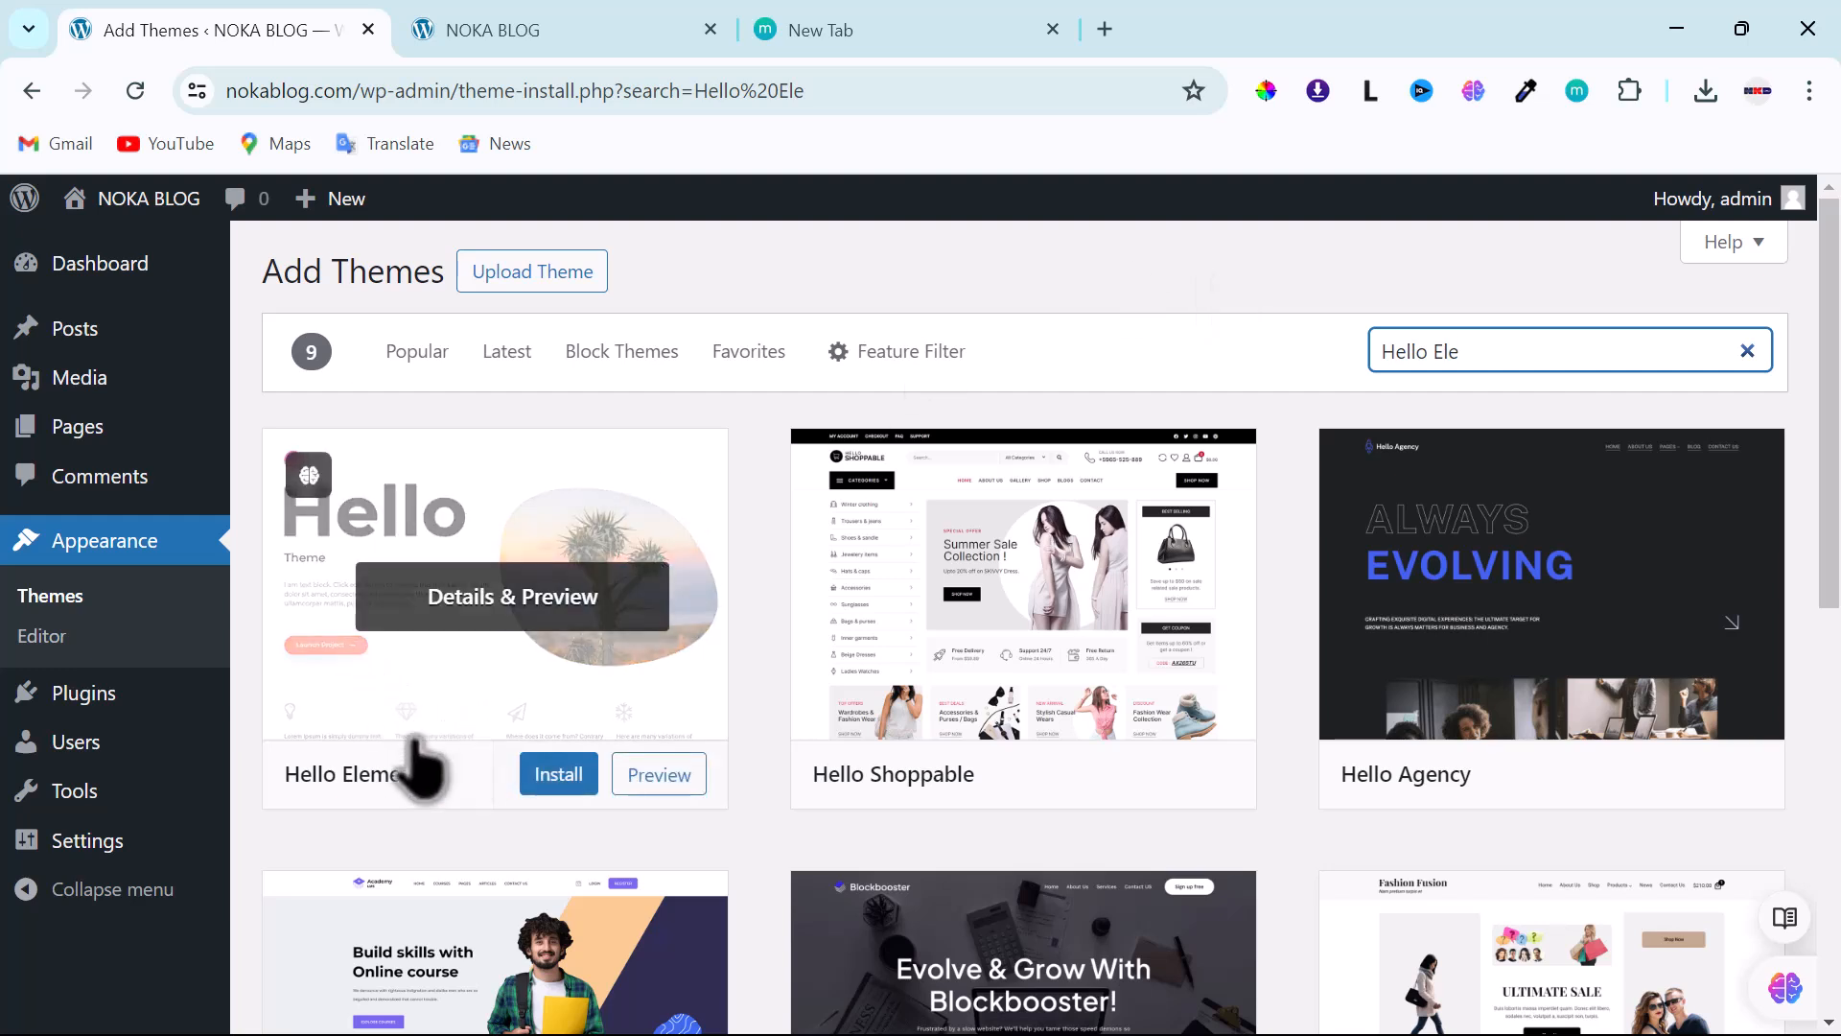
# - Install the Hello Elementor theme and activate it as the site theme
pyautogui.click(556, 779)
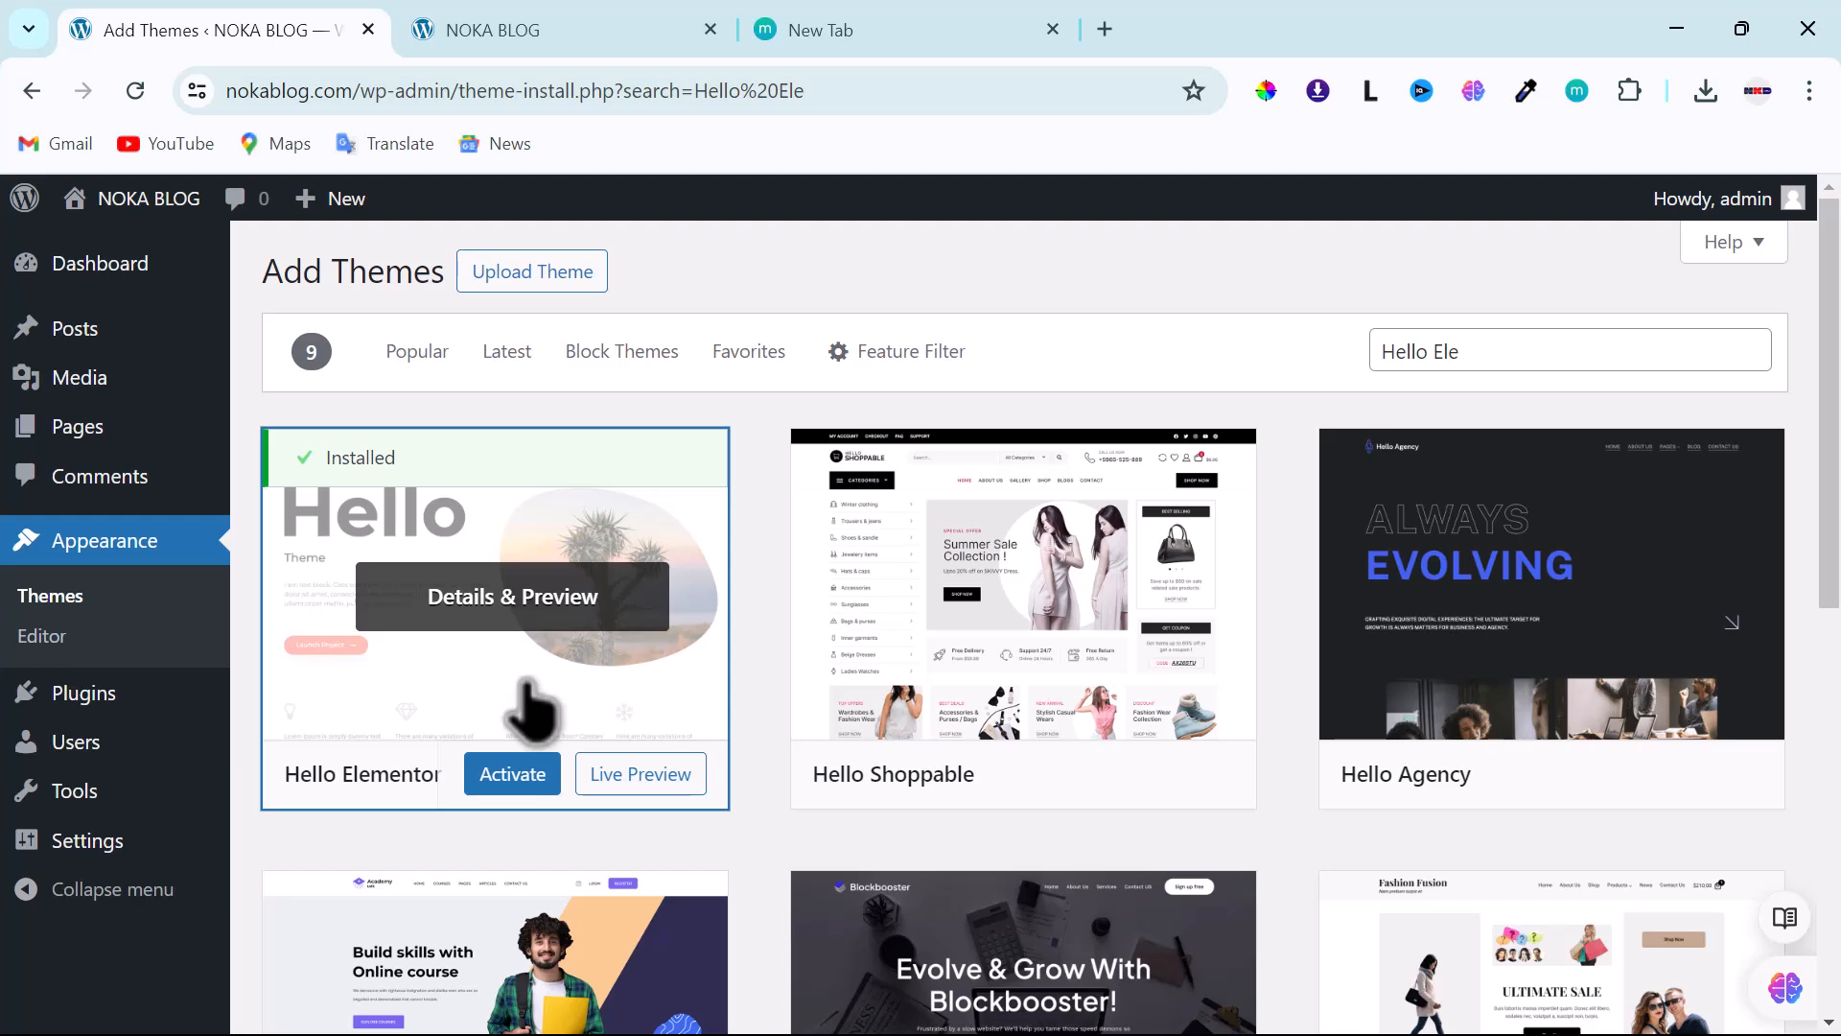
pyautogui.click(498, 782)
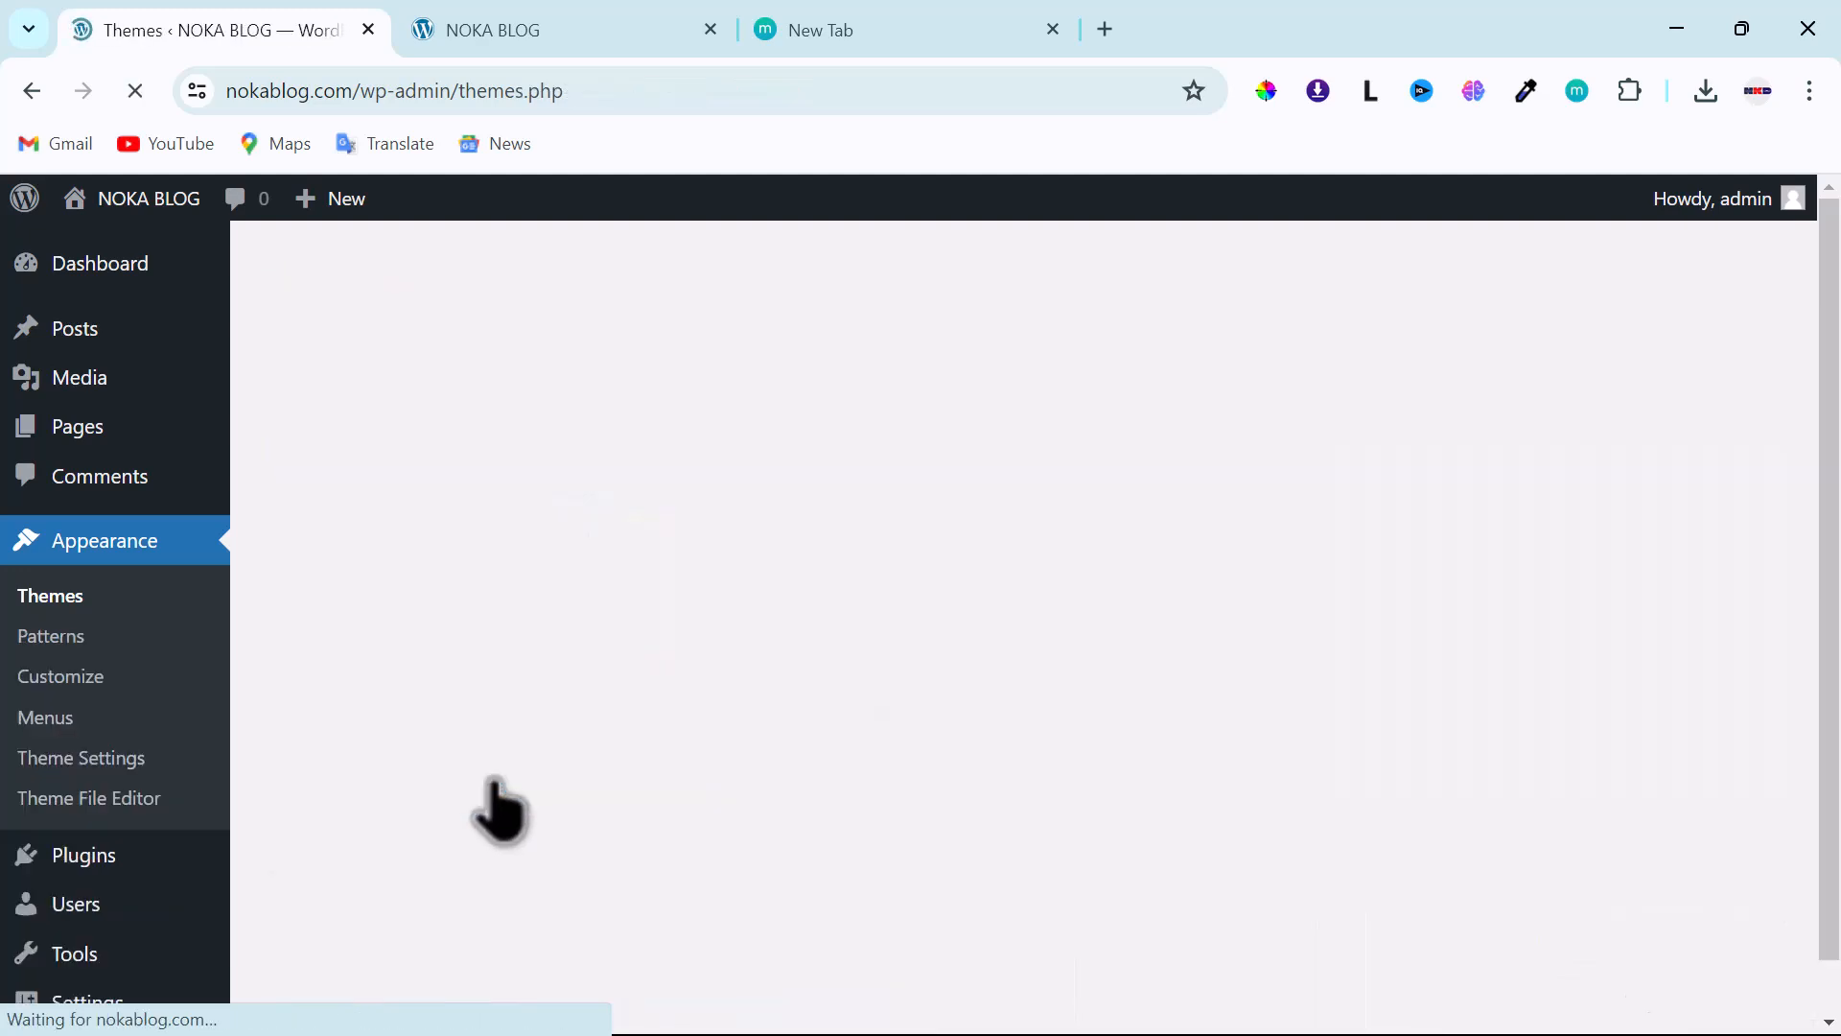
pyautogui.scroll(-1, 844, 714)
pyautogui.scroll(-2, 853, 698)
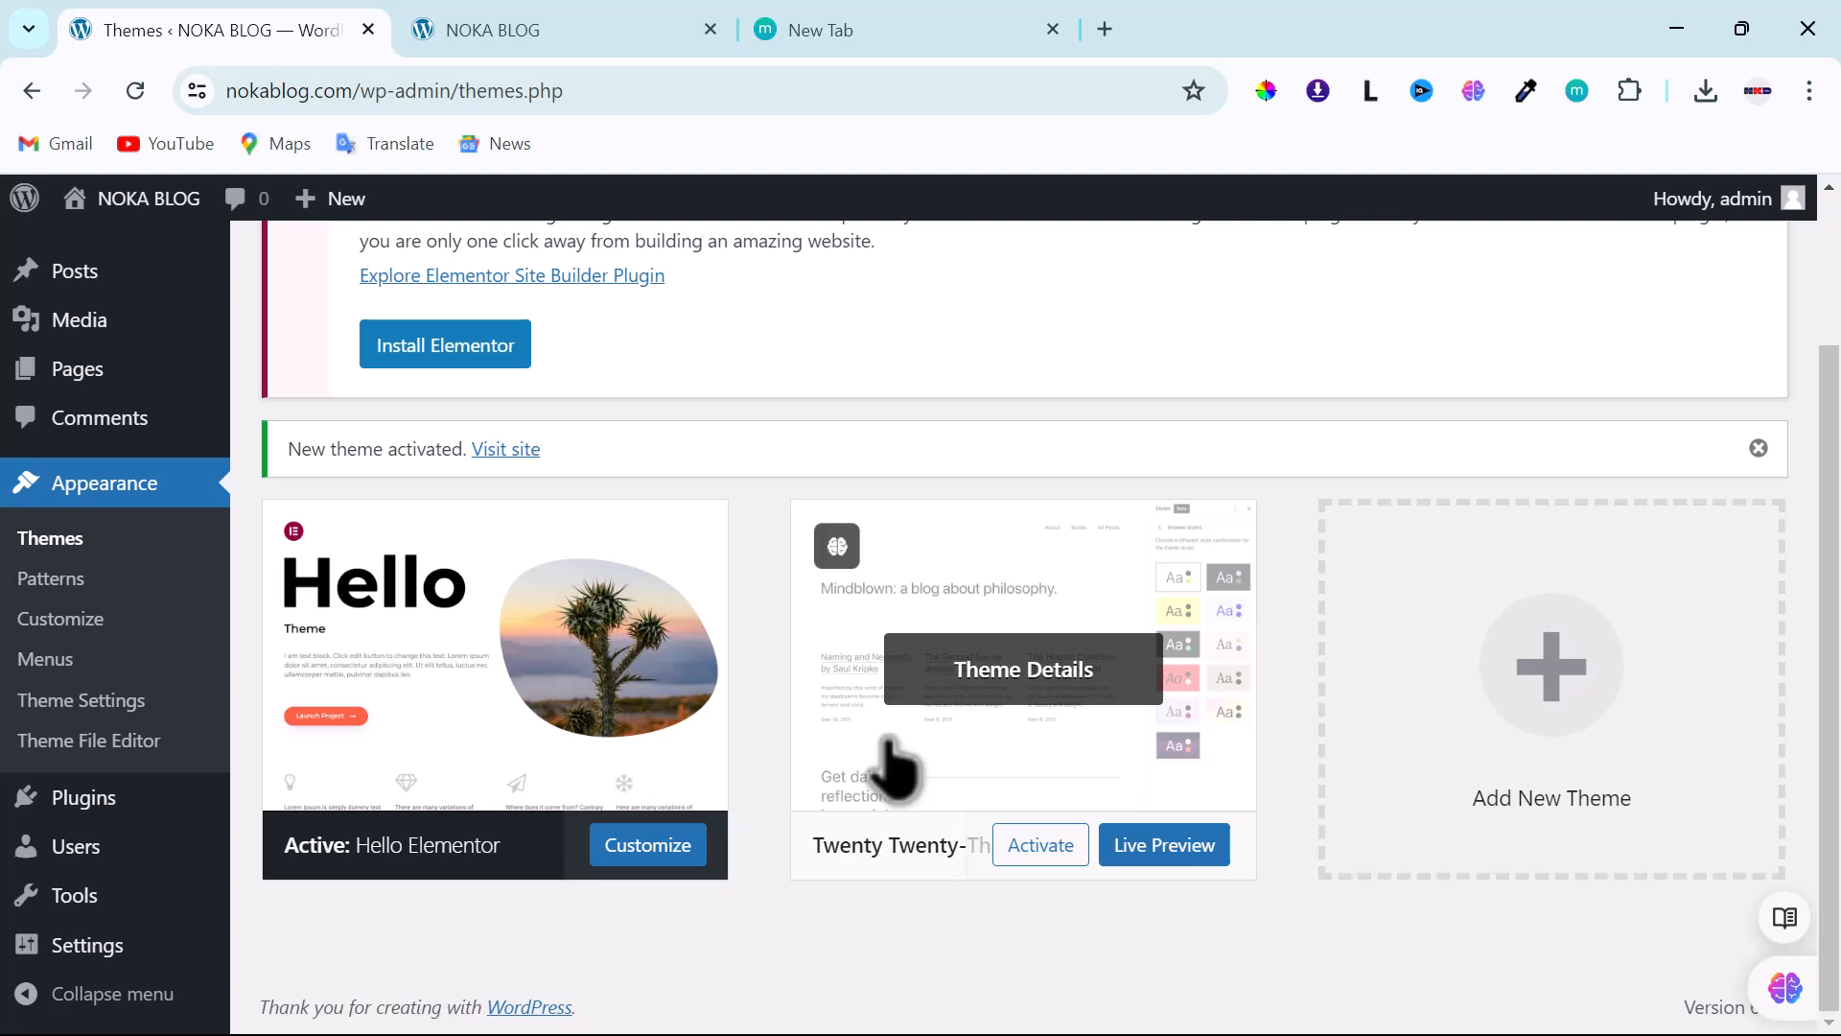
# - Delete the Twenty Twenty-Three theme, then switch to the NOKA BLOG front-end tab
pyautogui.click(957, 753)
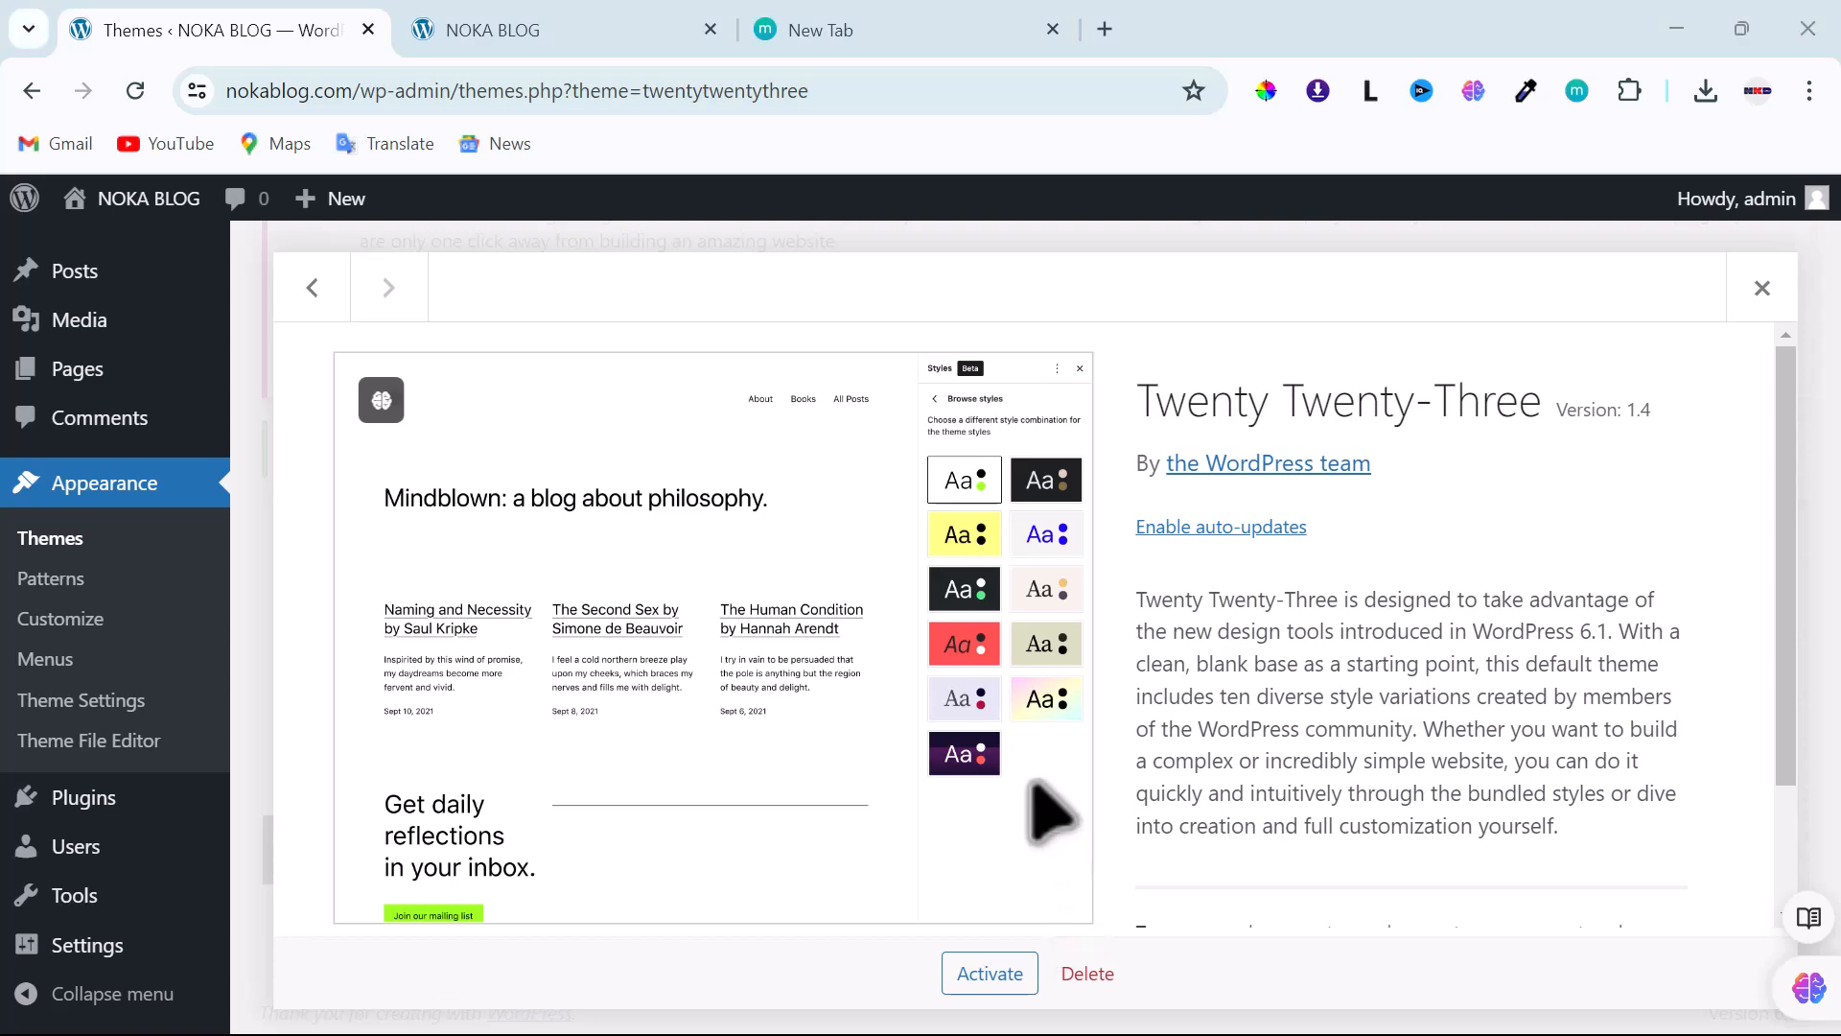
pyautogui.click(1087, 973)
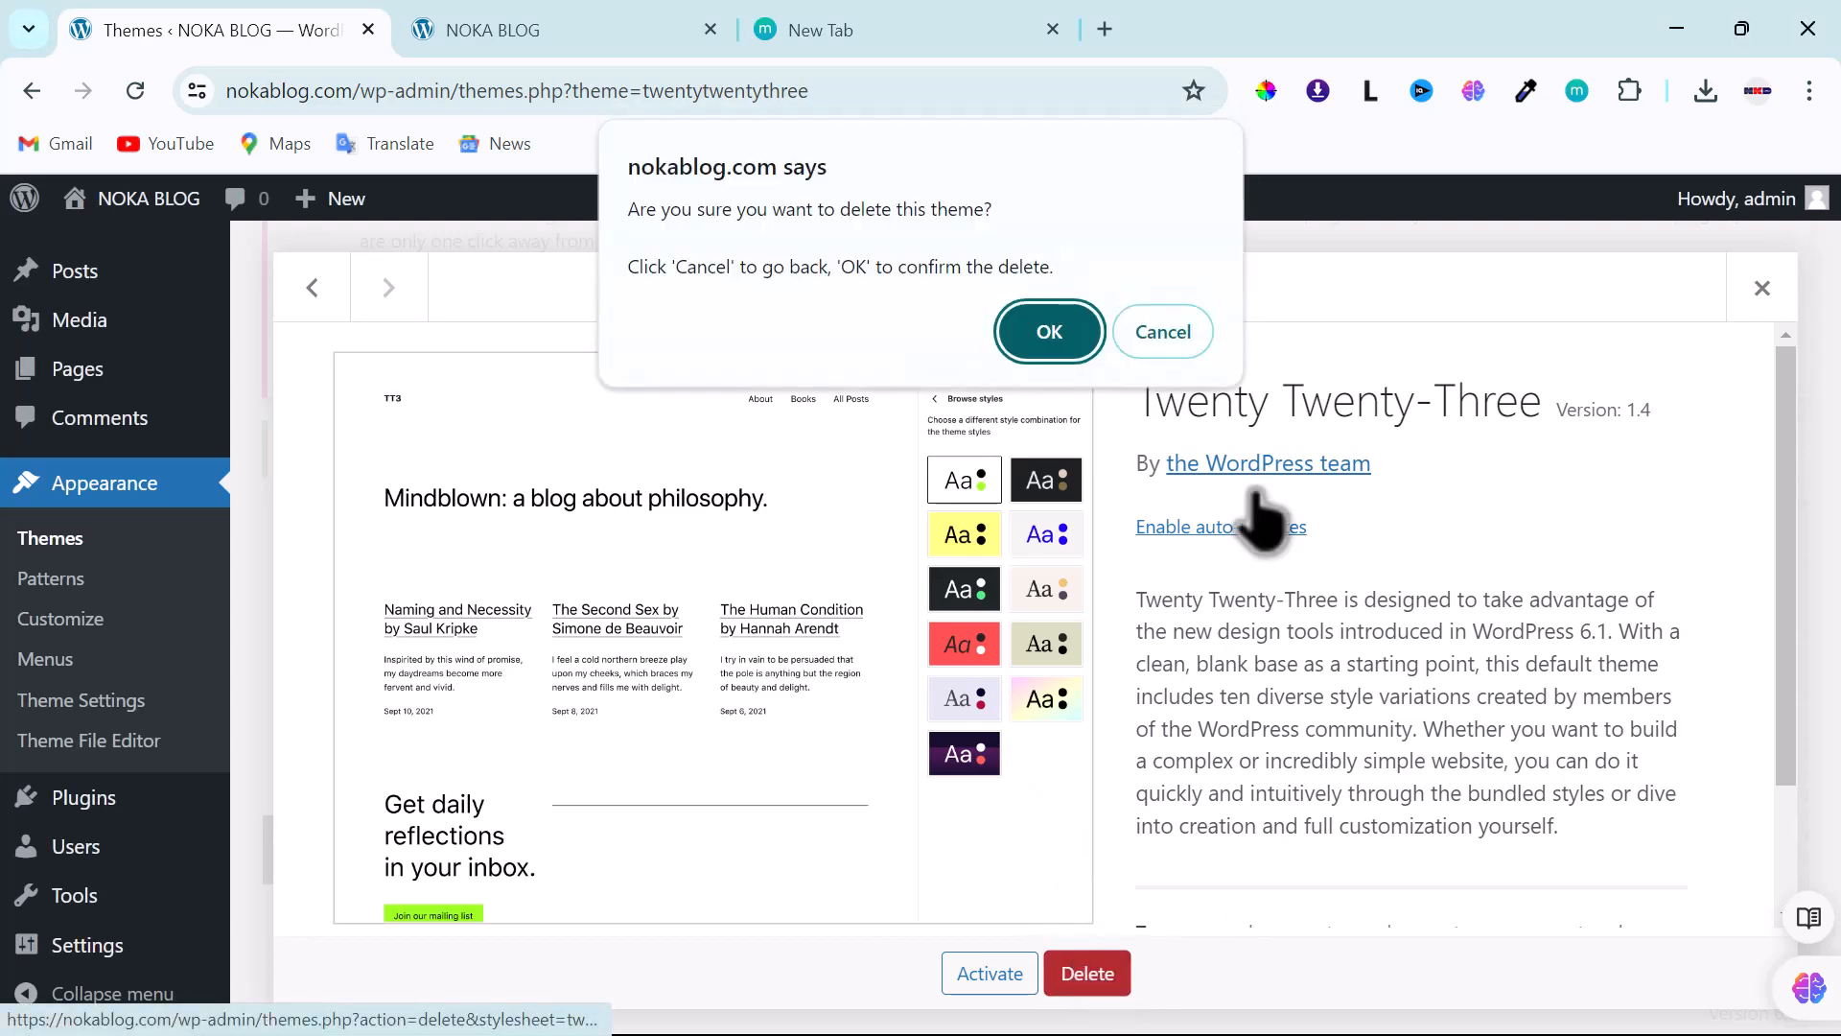
pyautogui.click(1040, 342)
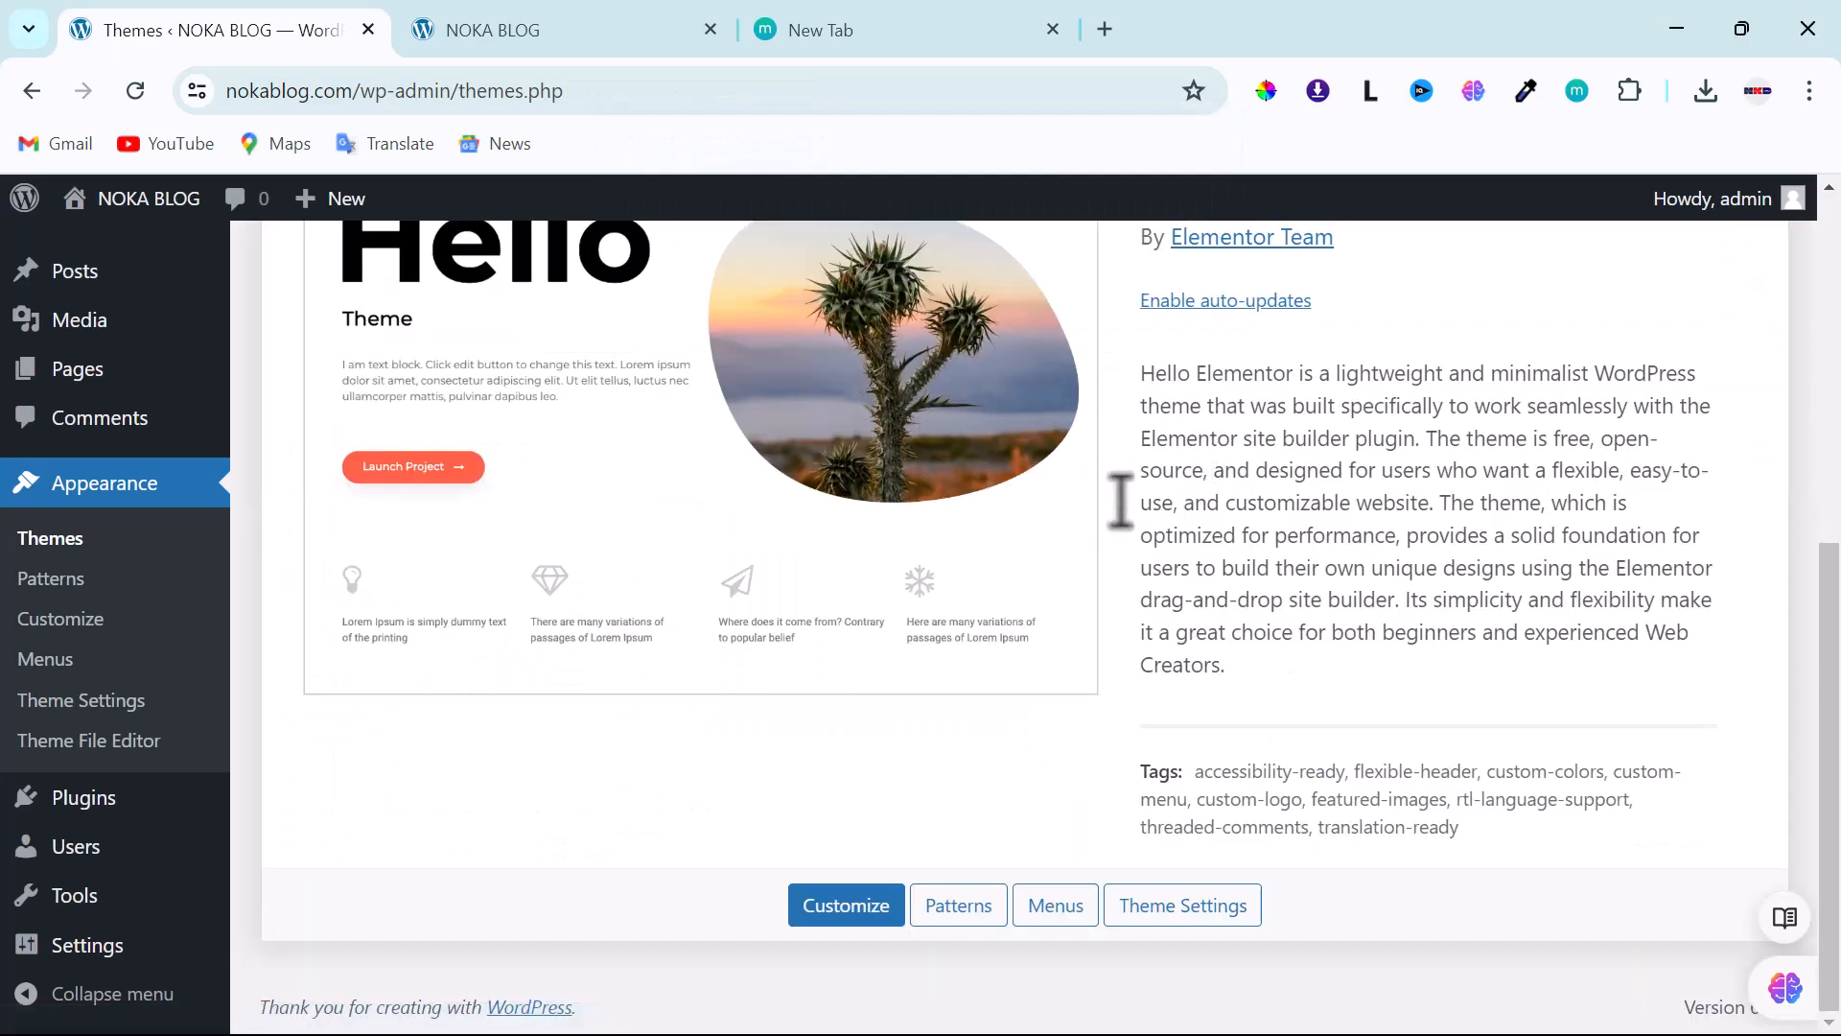
pyautogui.click(508, 31)
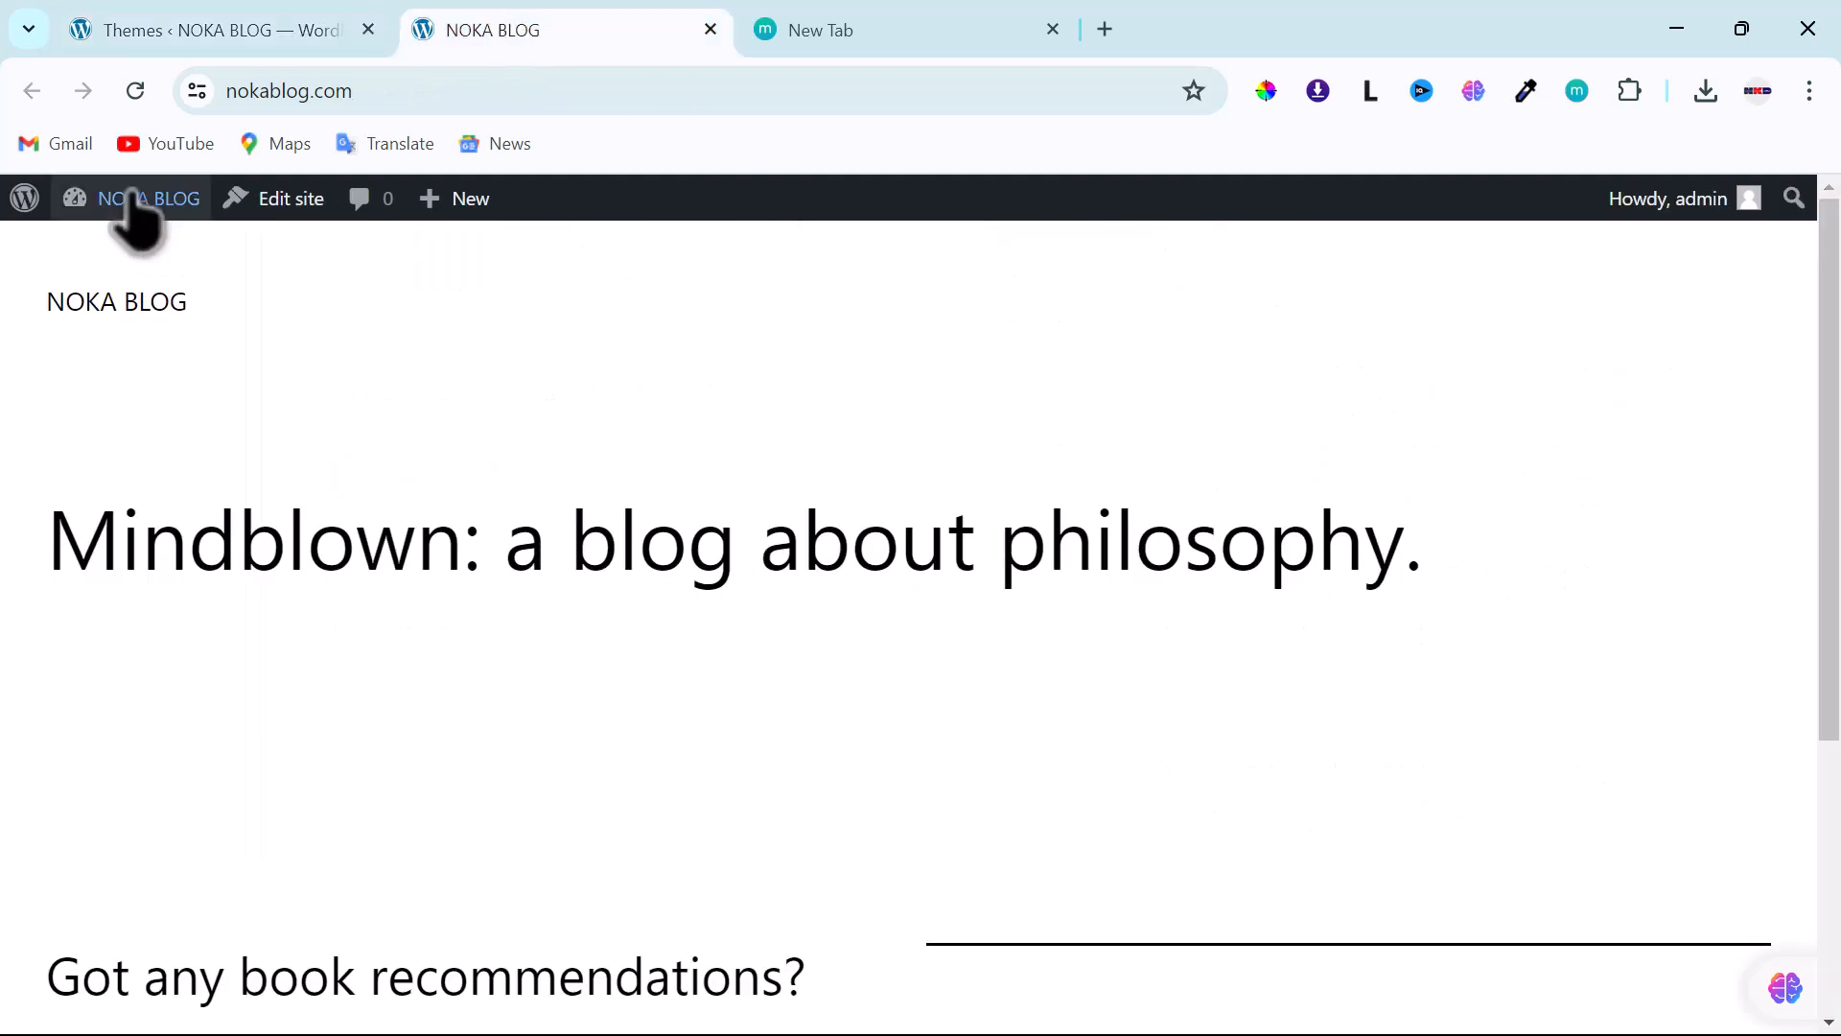
# - Reload the NOKA BLOG front page to view Hello Elementor, then return to the Themes admin tab
pyautogui.click(132, 84)
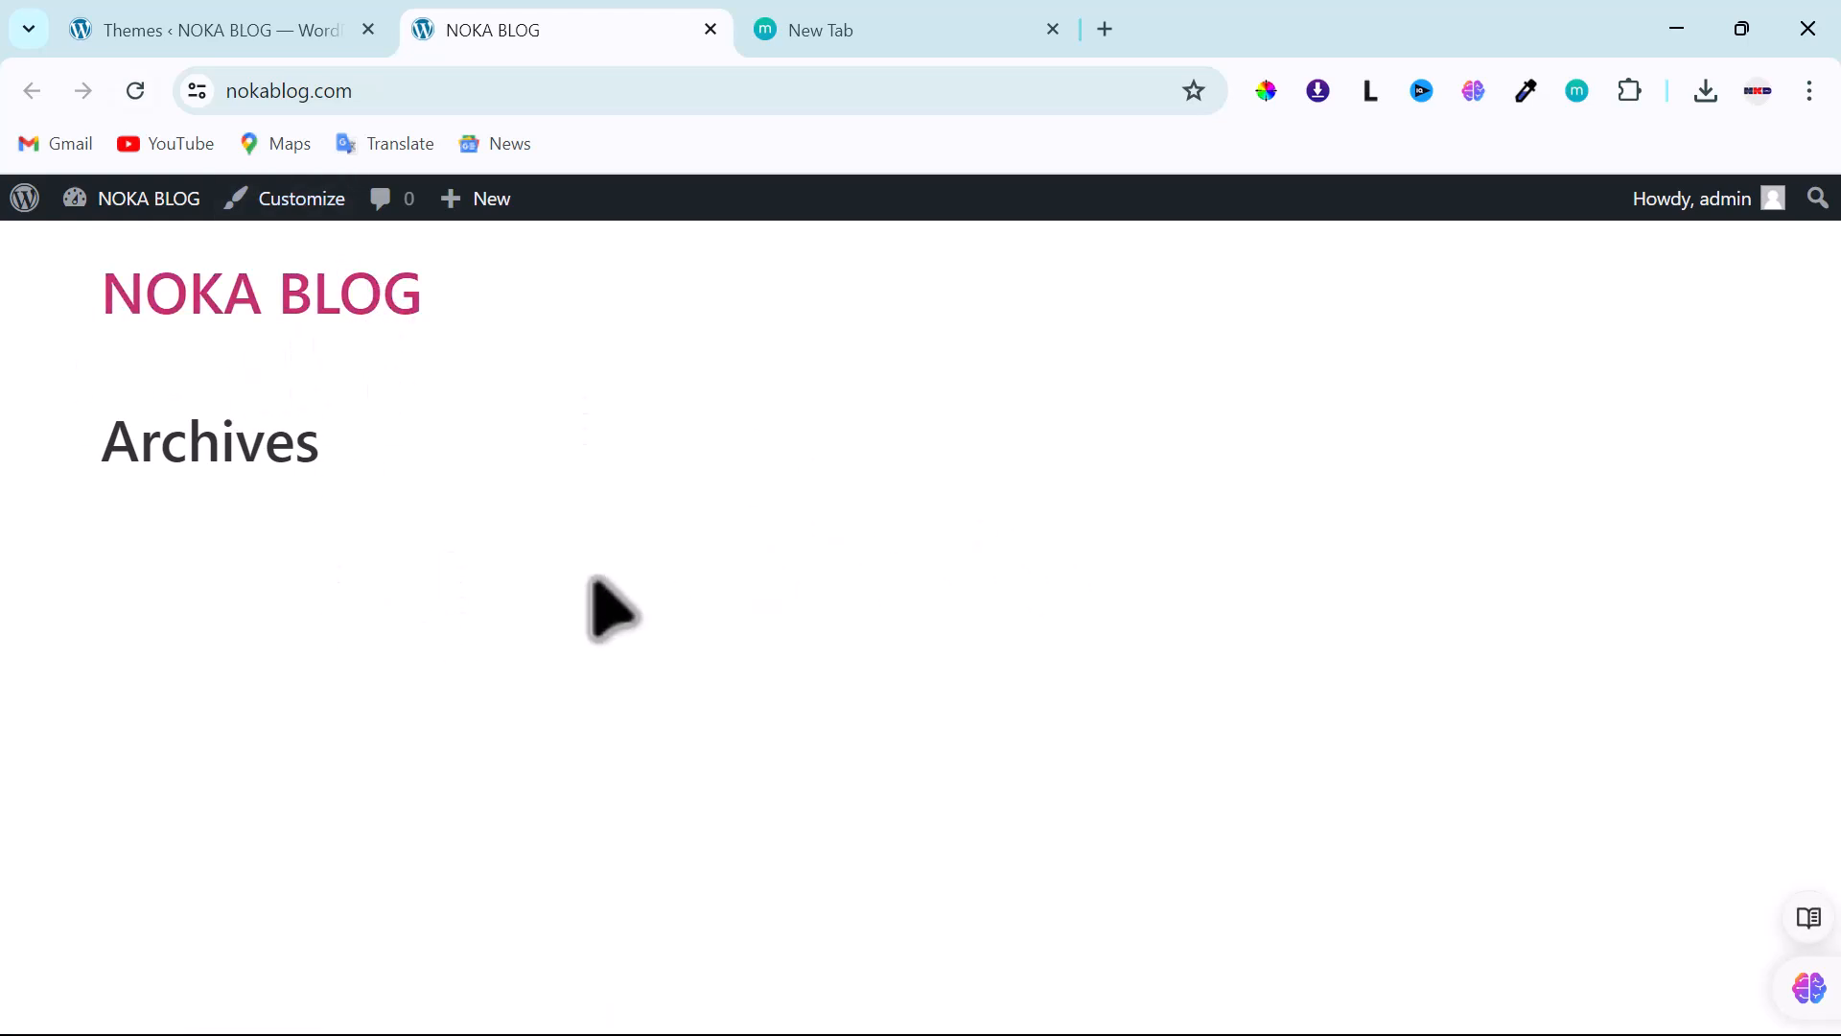
pyautogui.click(216, 25)
pyautogui.click(533, 34)
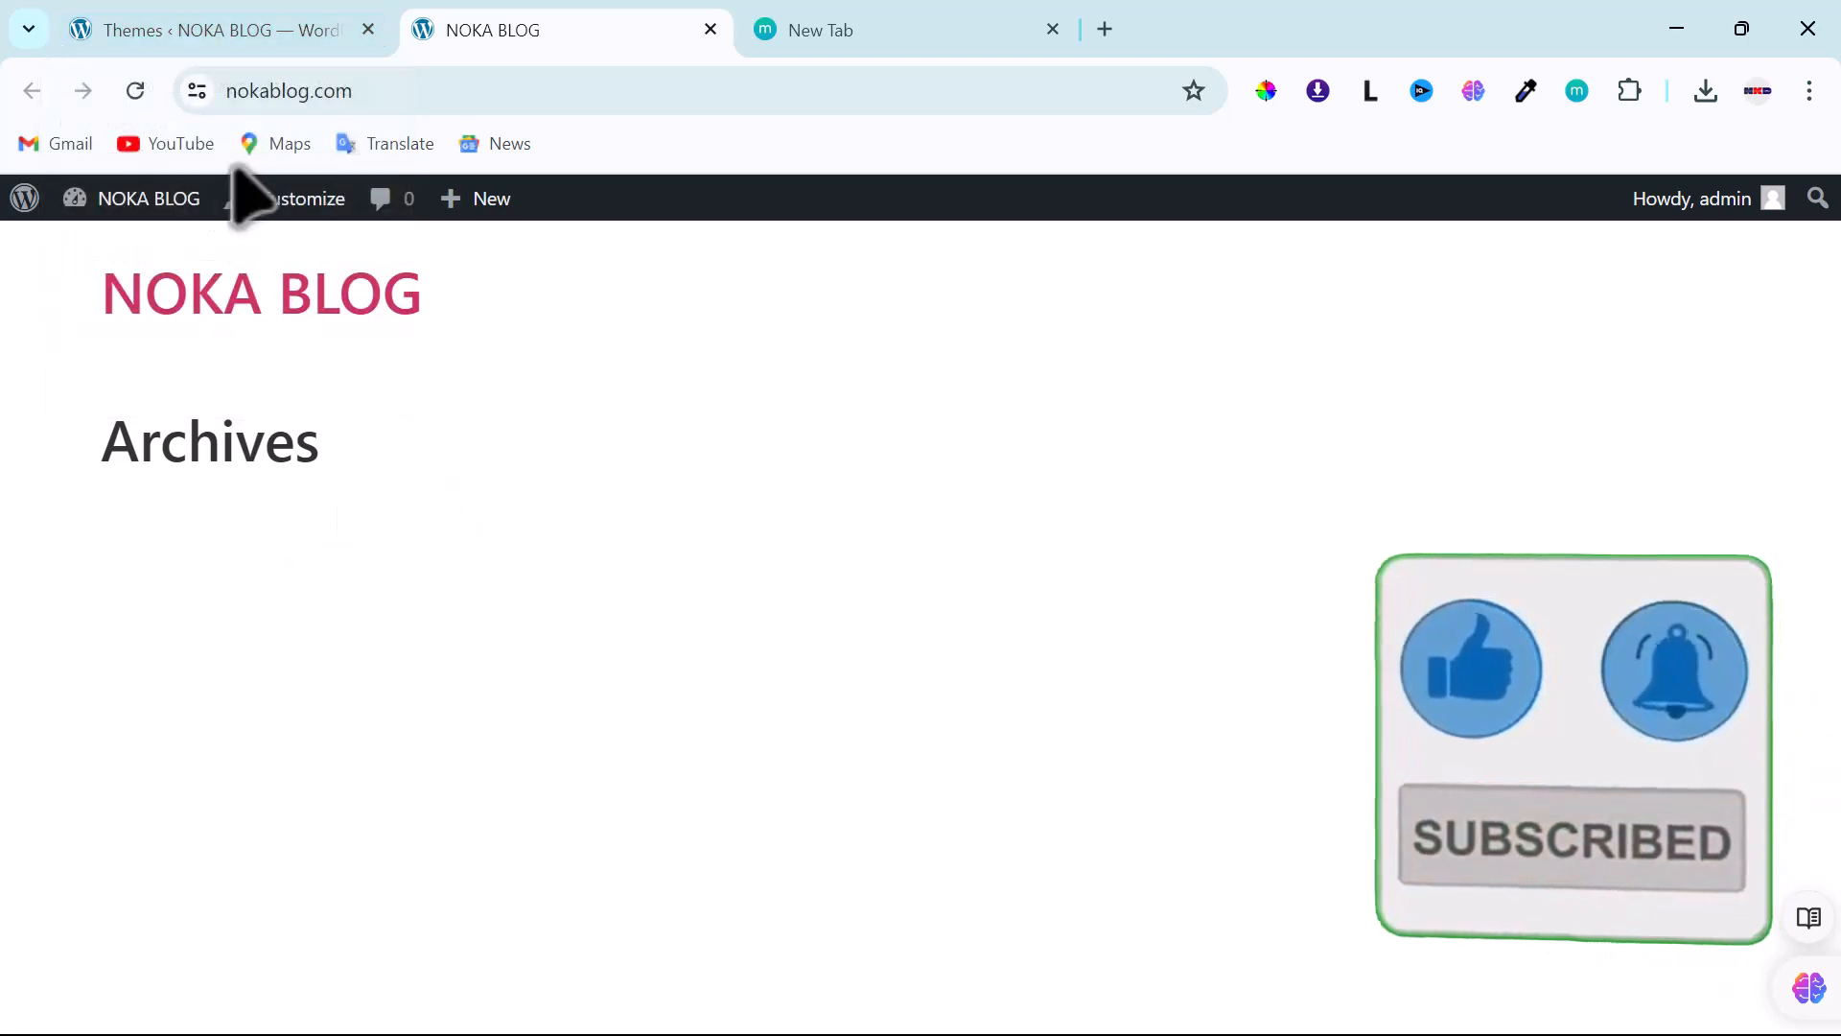
pyautogui.click(219, 38)
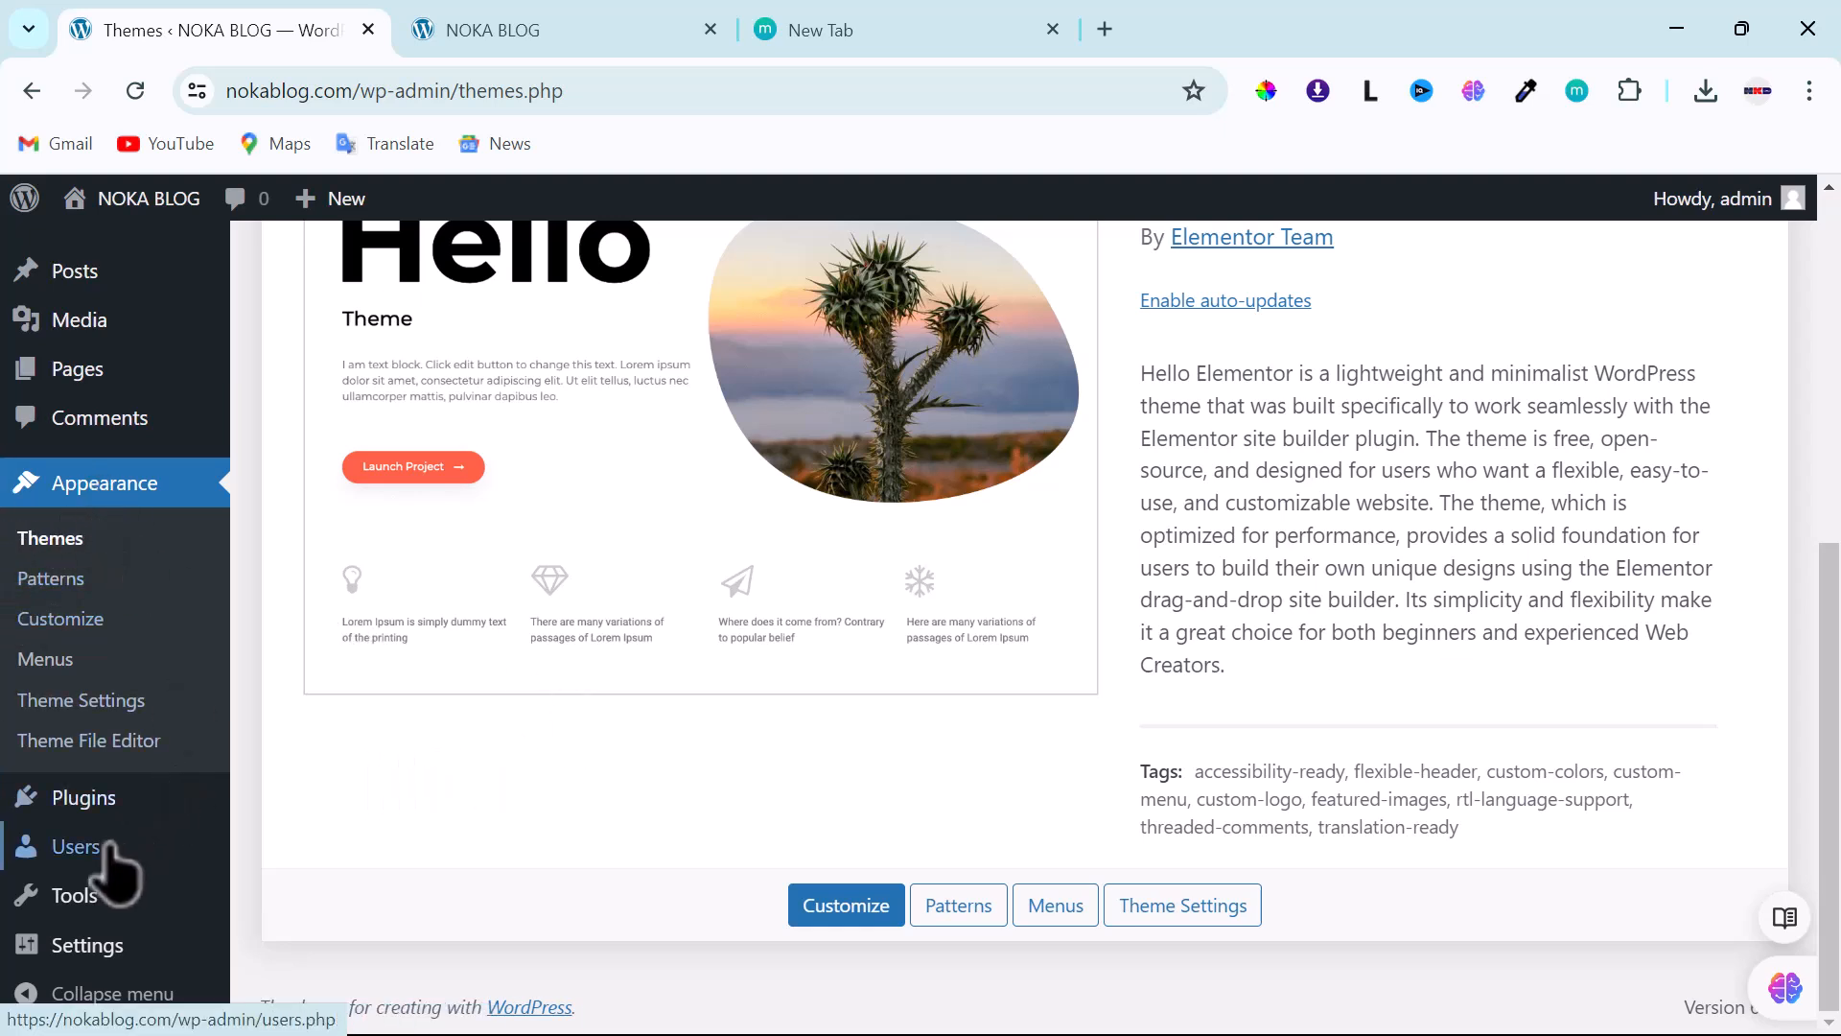
# - Show the empty Plugins page alongside the note listing seven needed plugins
pyautogui.moveTo(100, 813)
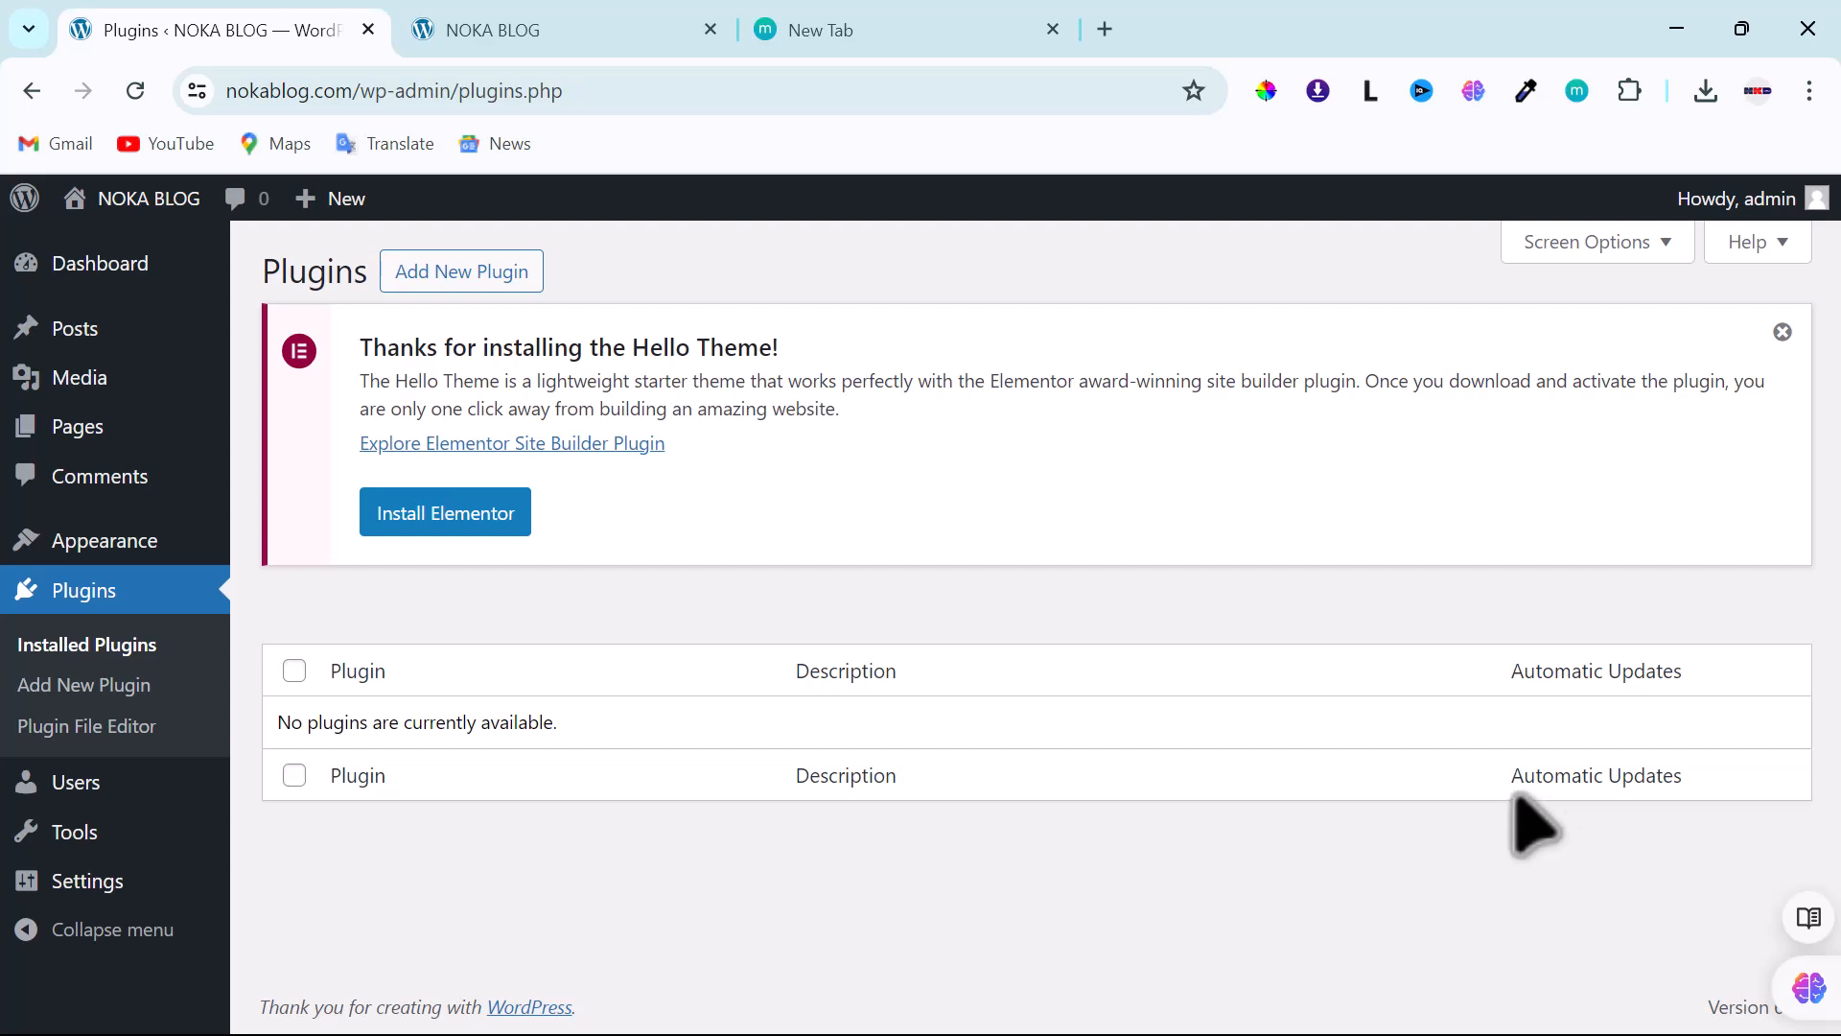
pyautogui.hotkey('alt', 'Tab')
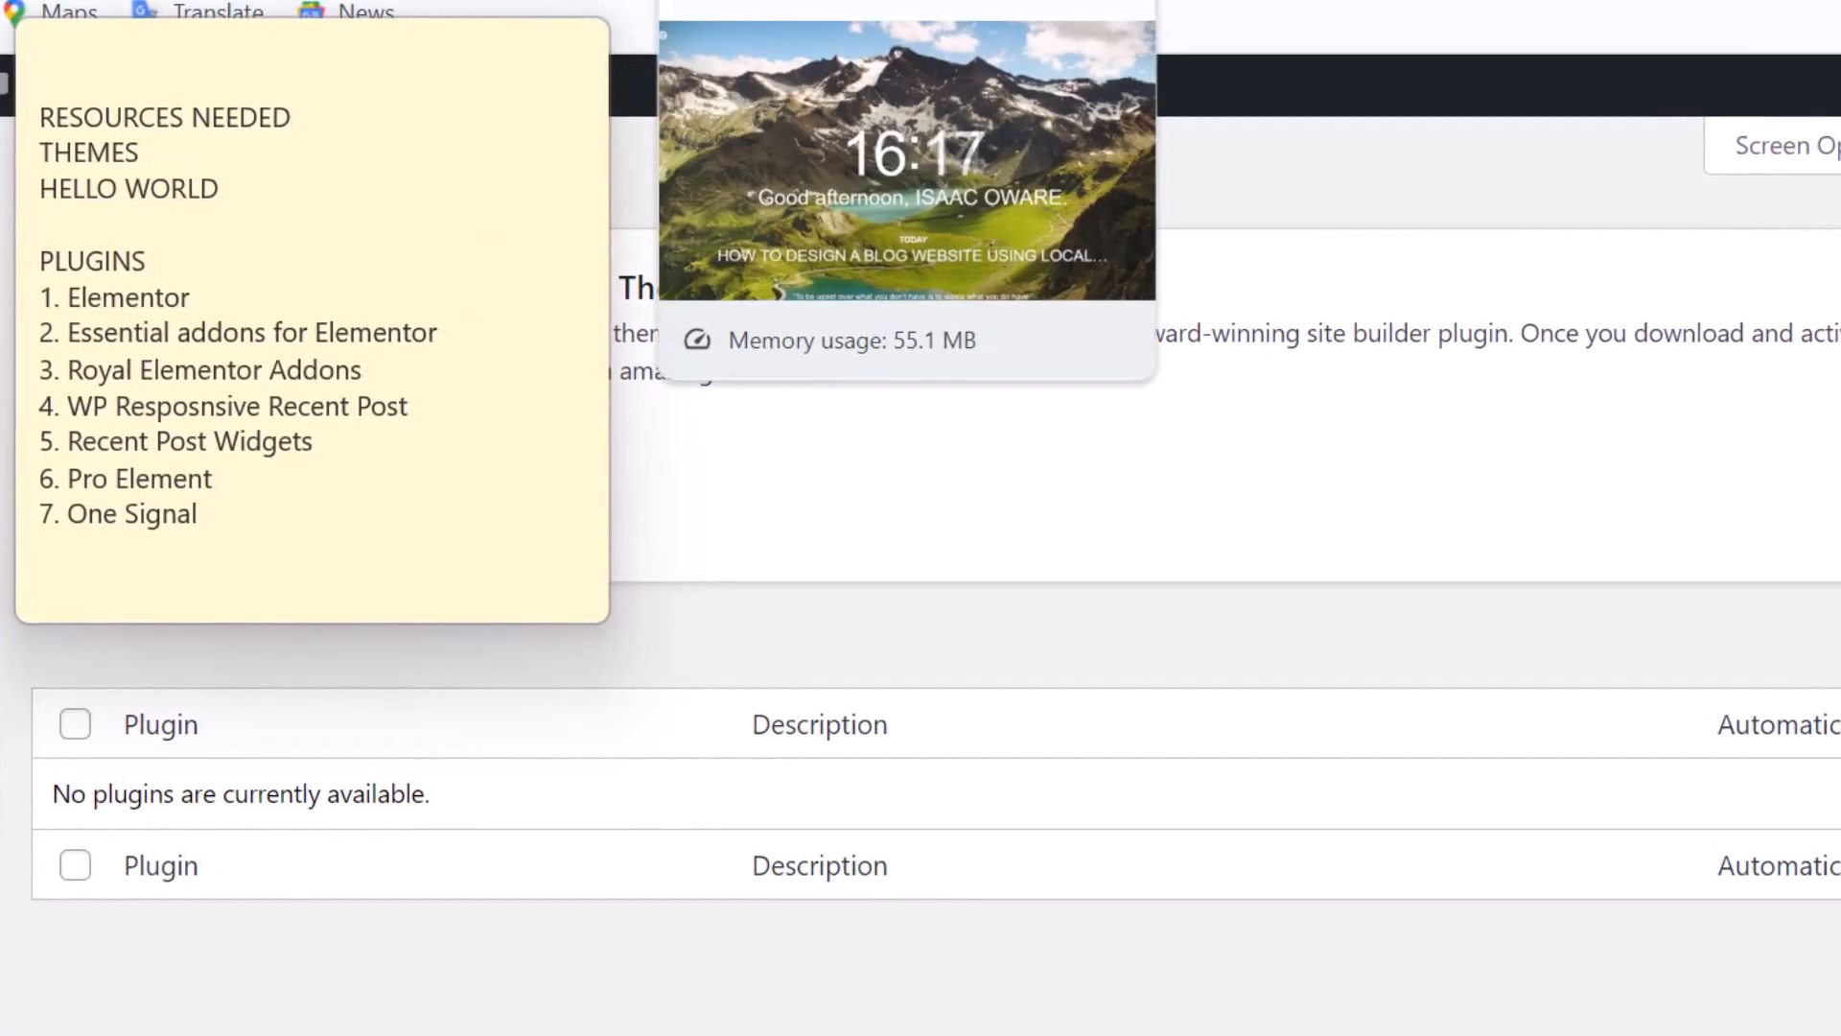
pyautogui.click(815, 0)
pyautogui.click(899, 2)
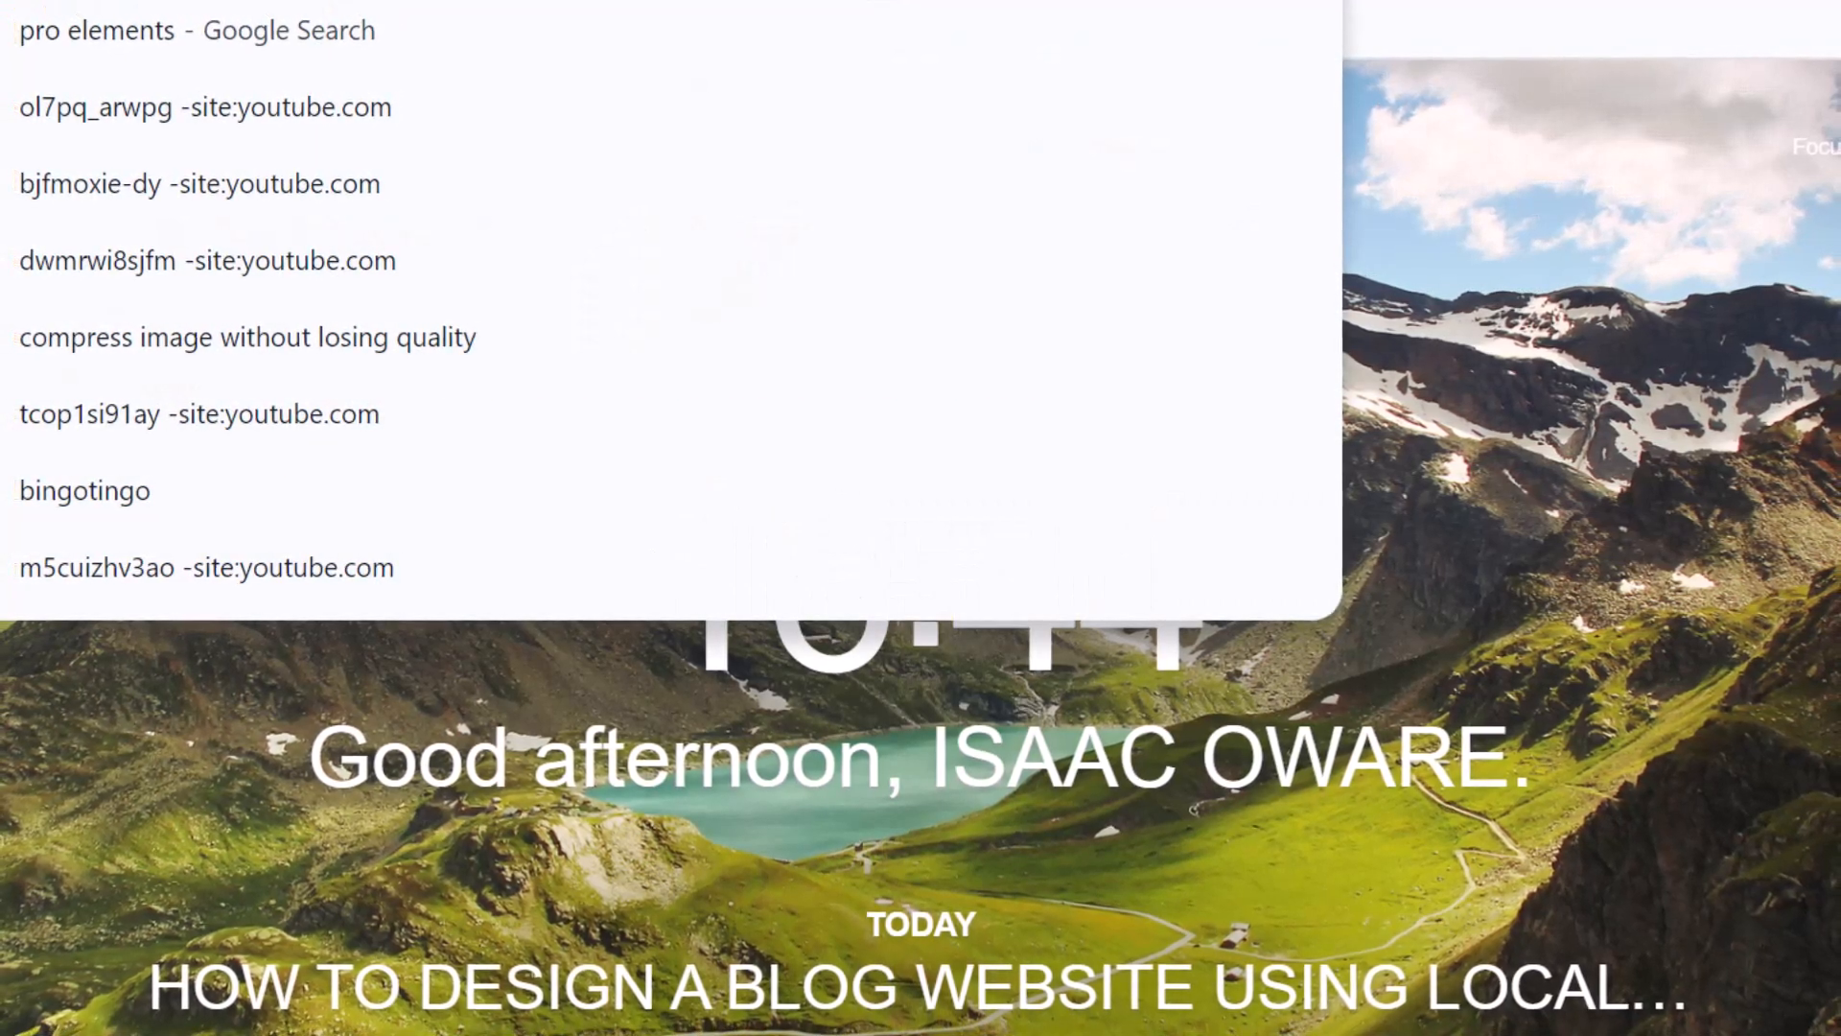
pyautogui.write('www')
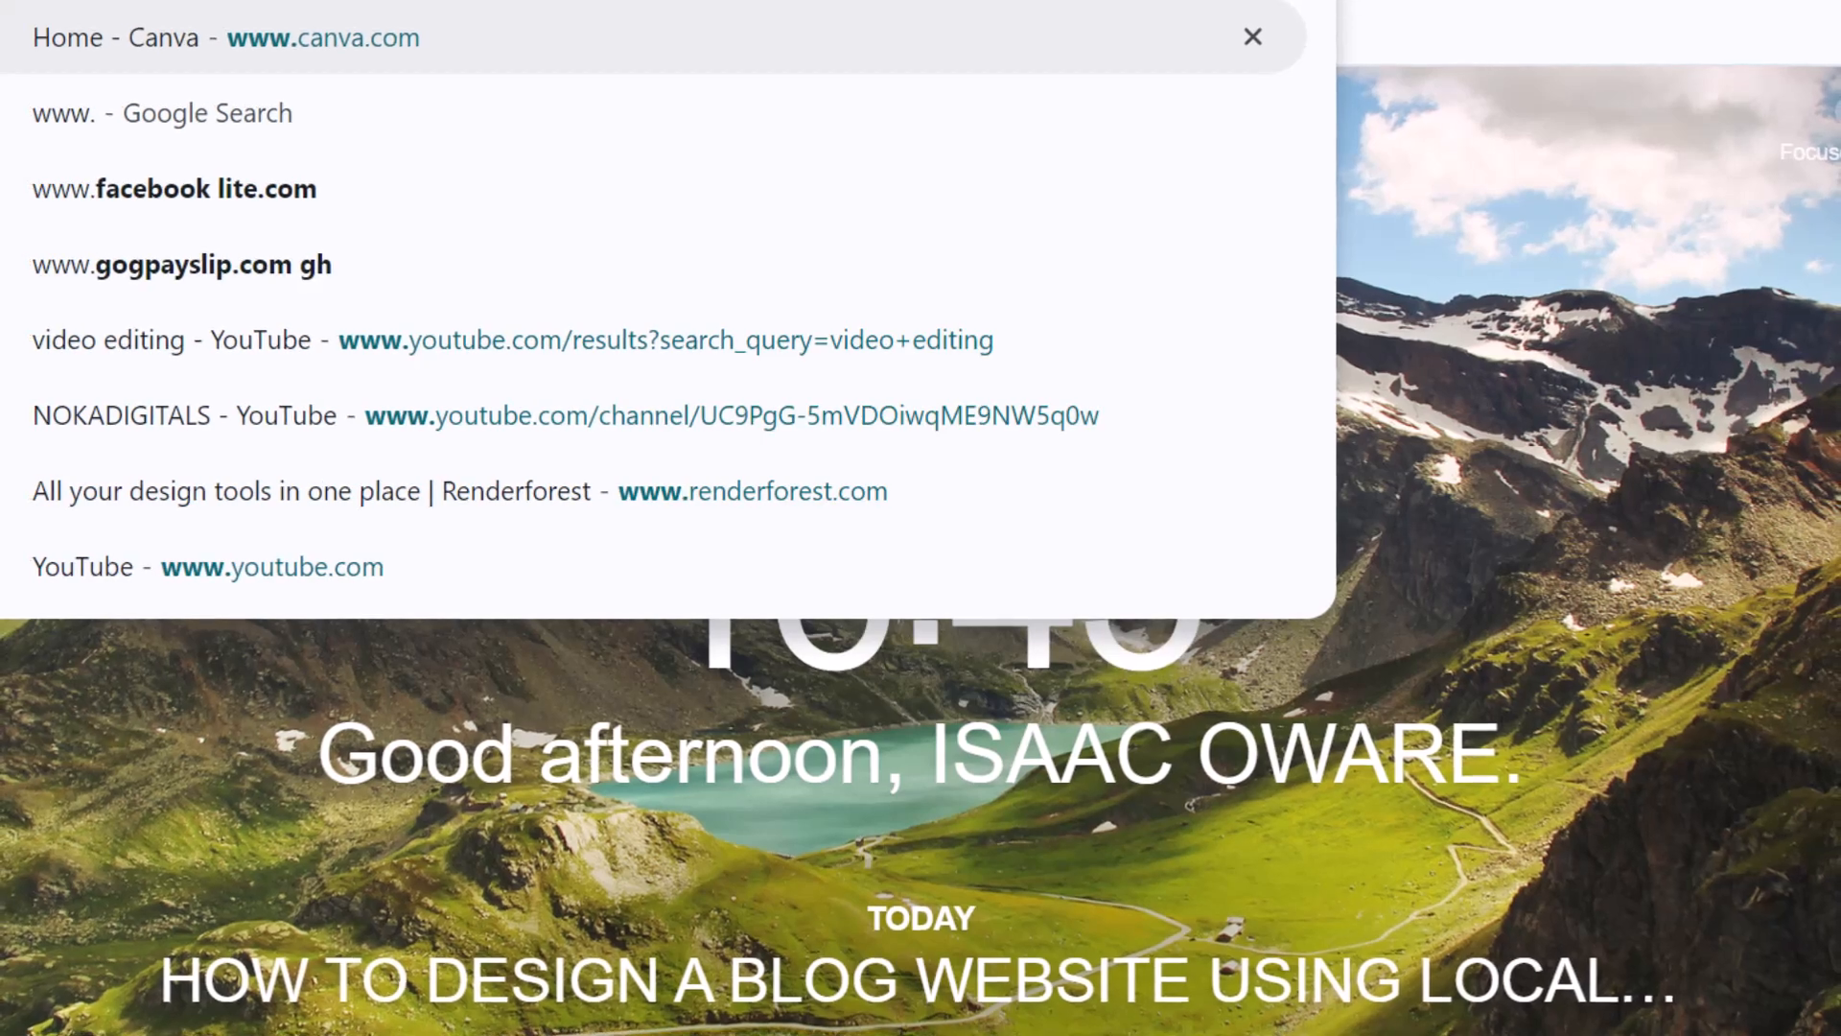
pyautogui.write('.word')
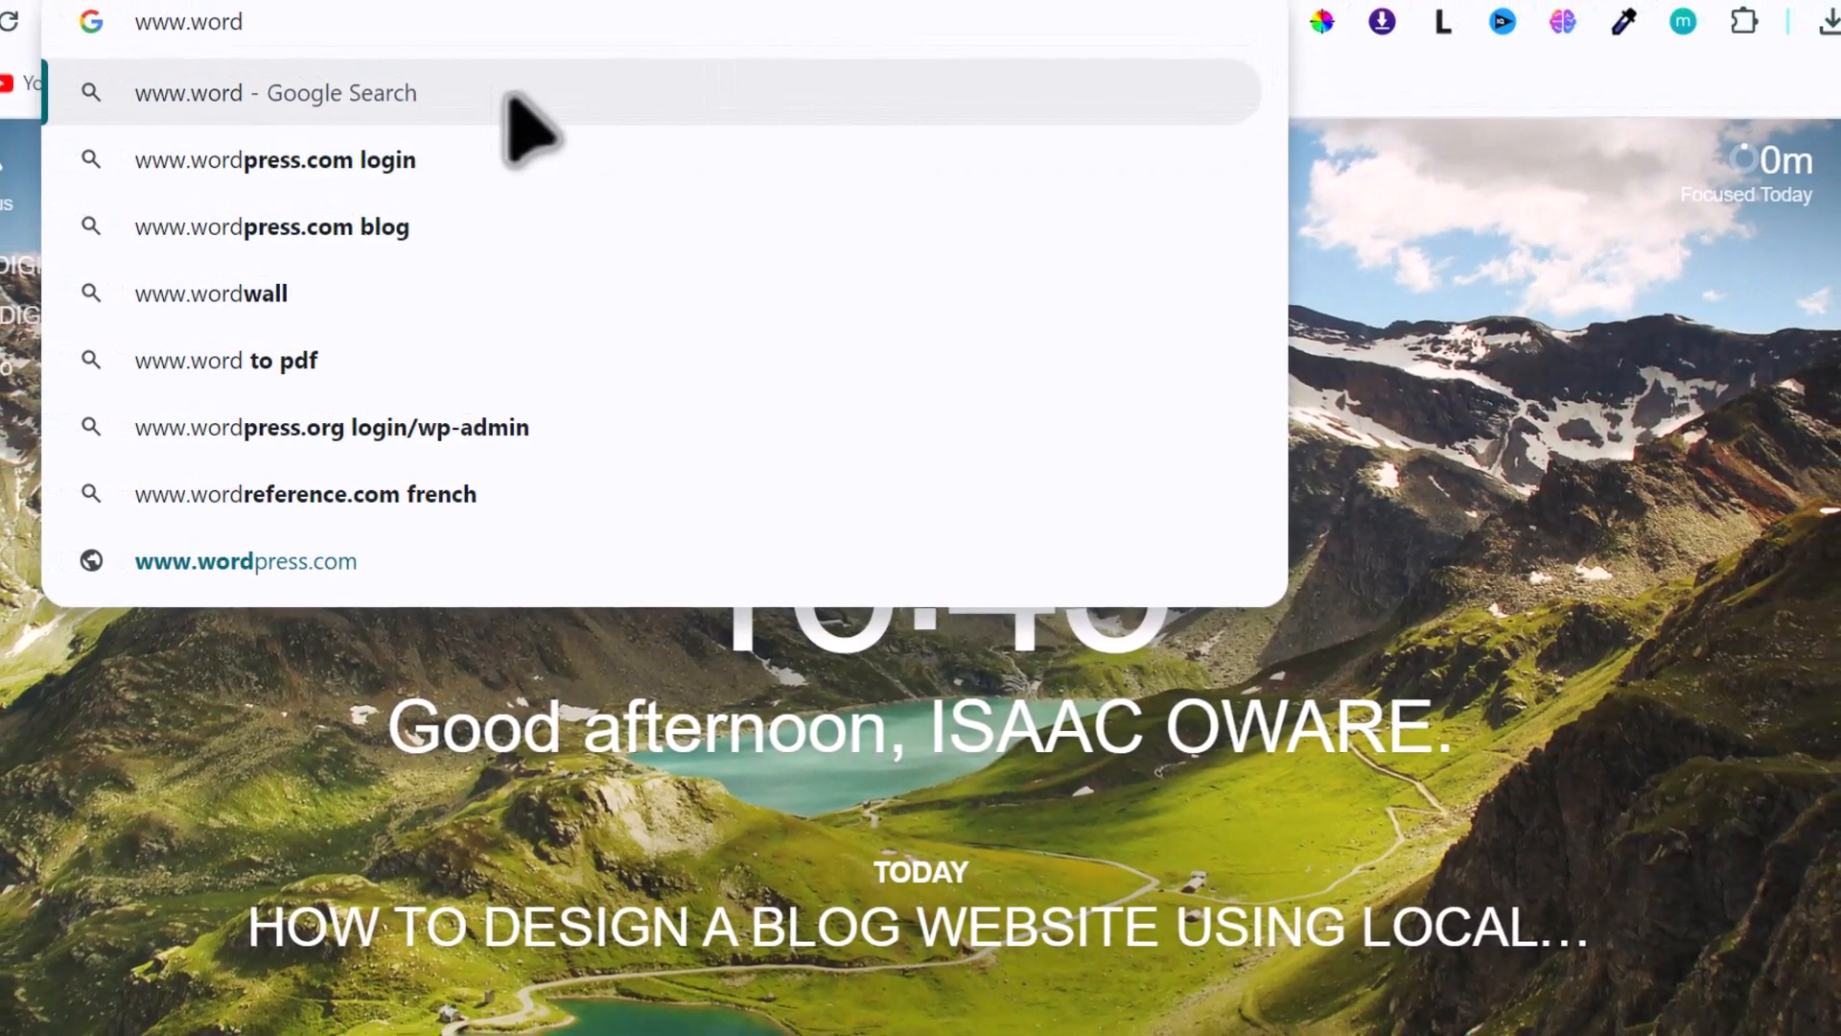
pyautogui.write('press.')
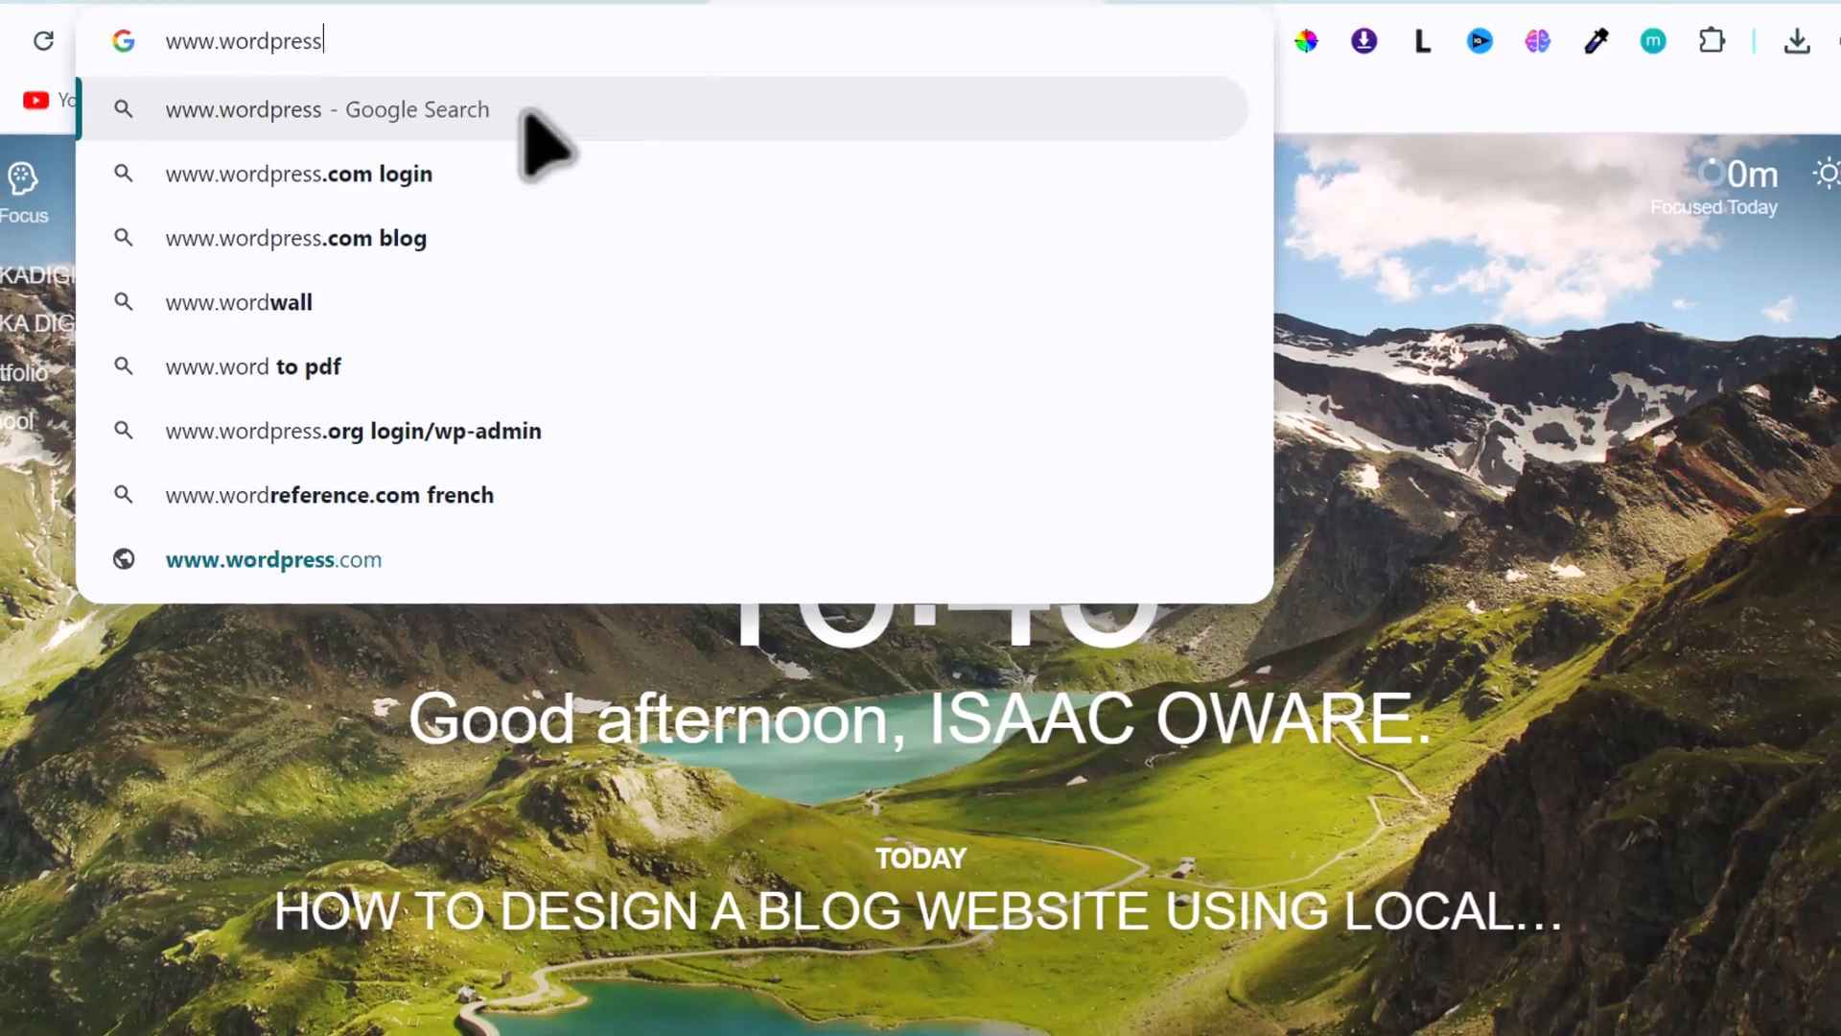
pyautogui.write('org')
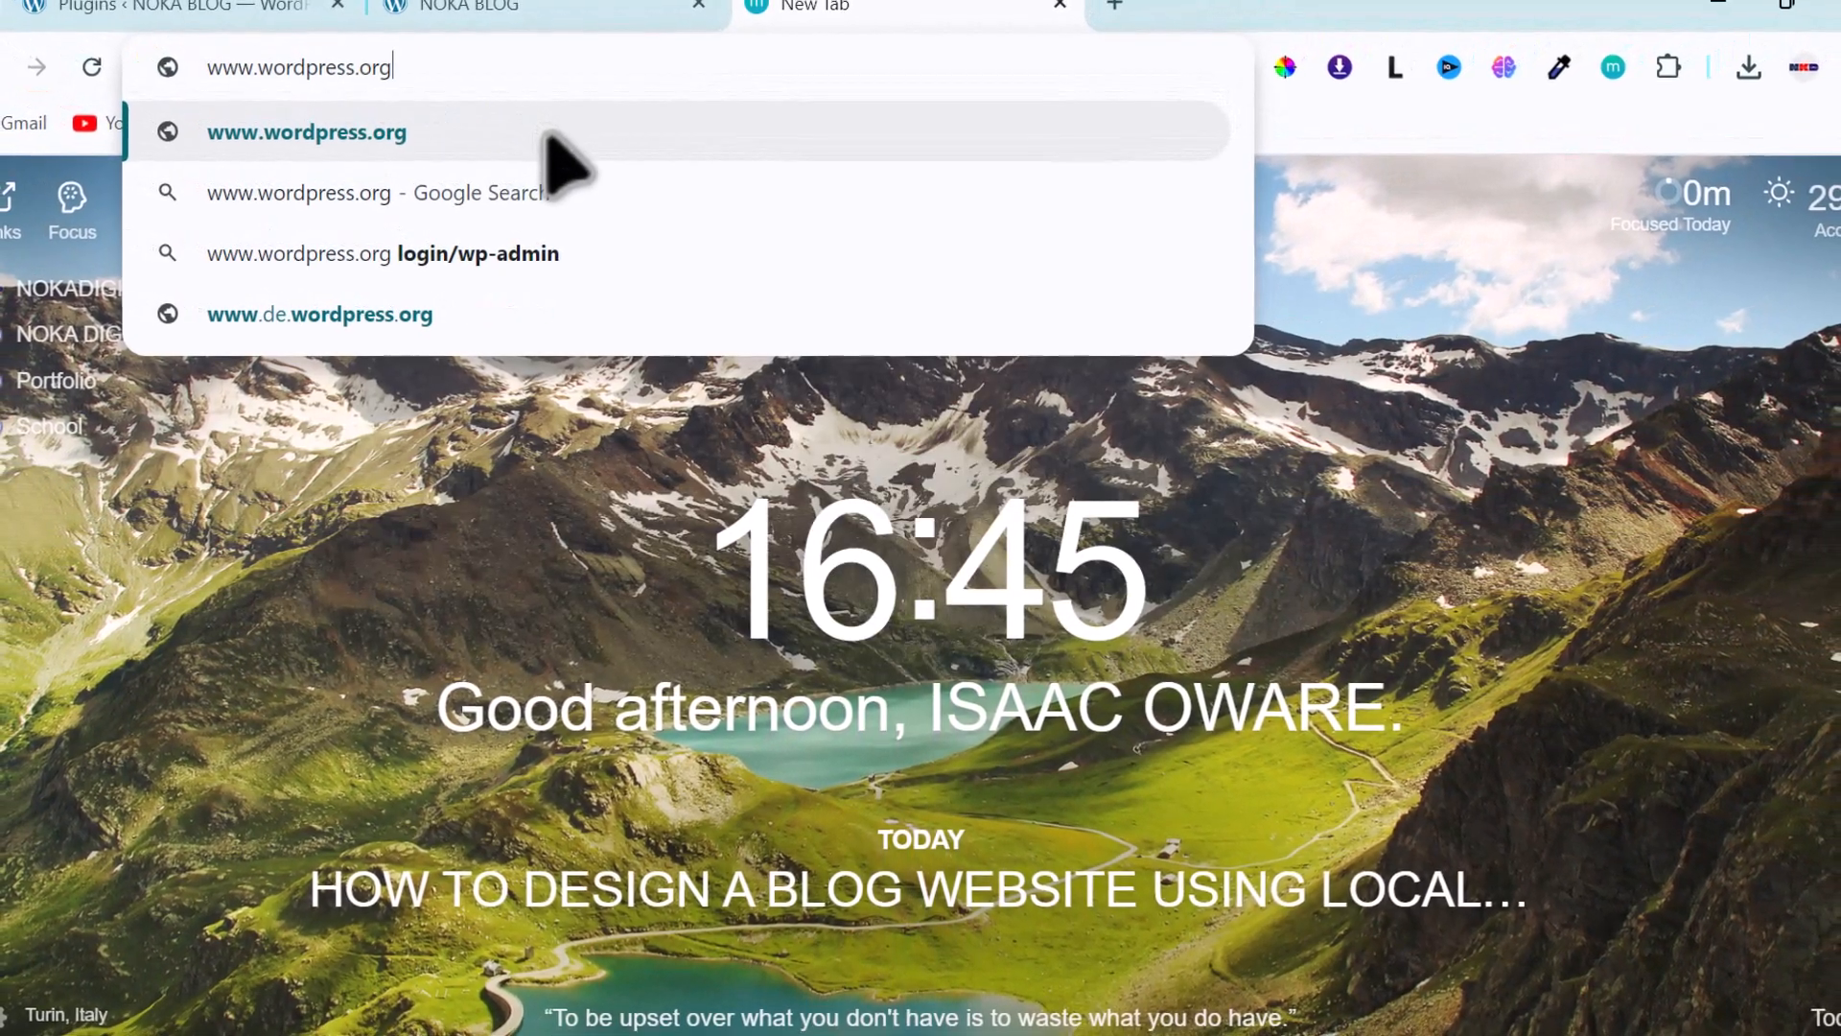
pyautogui.press('Return')
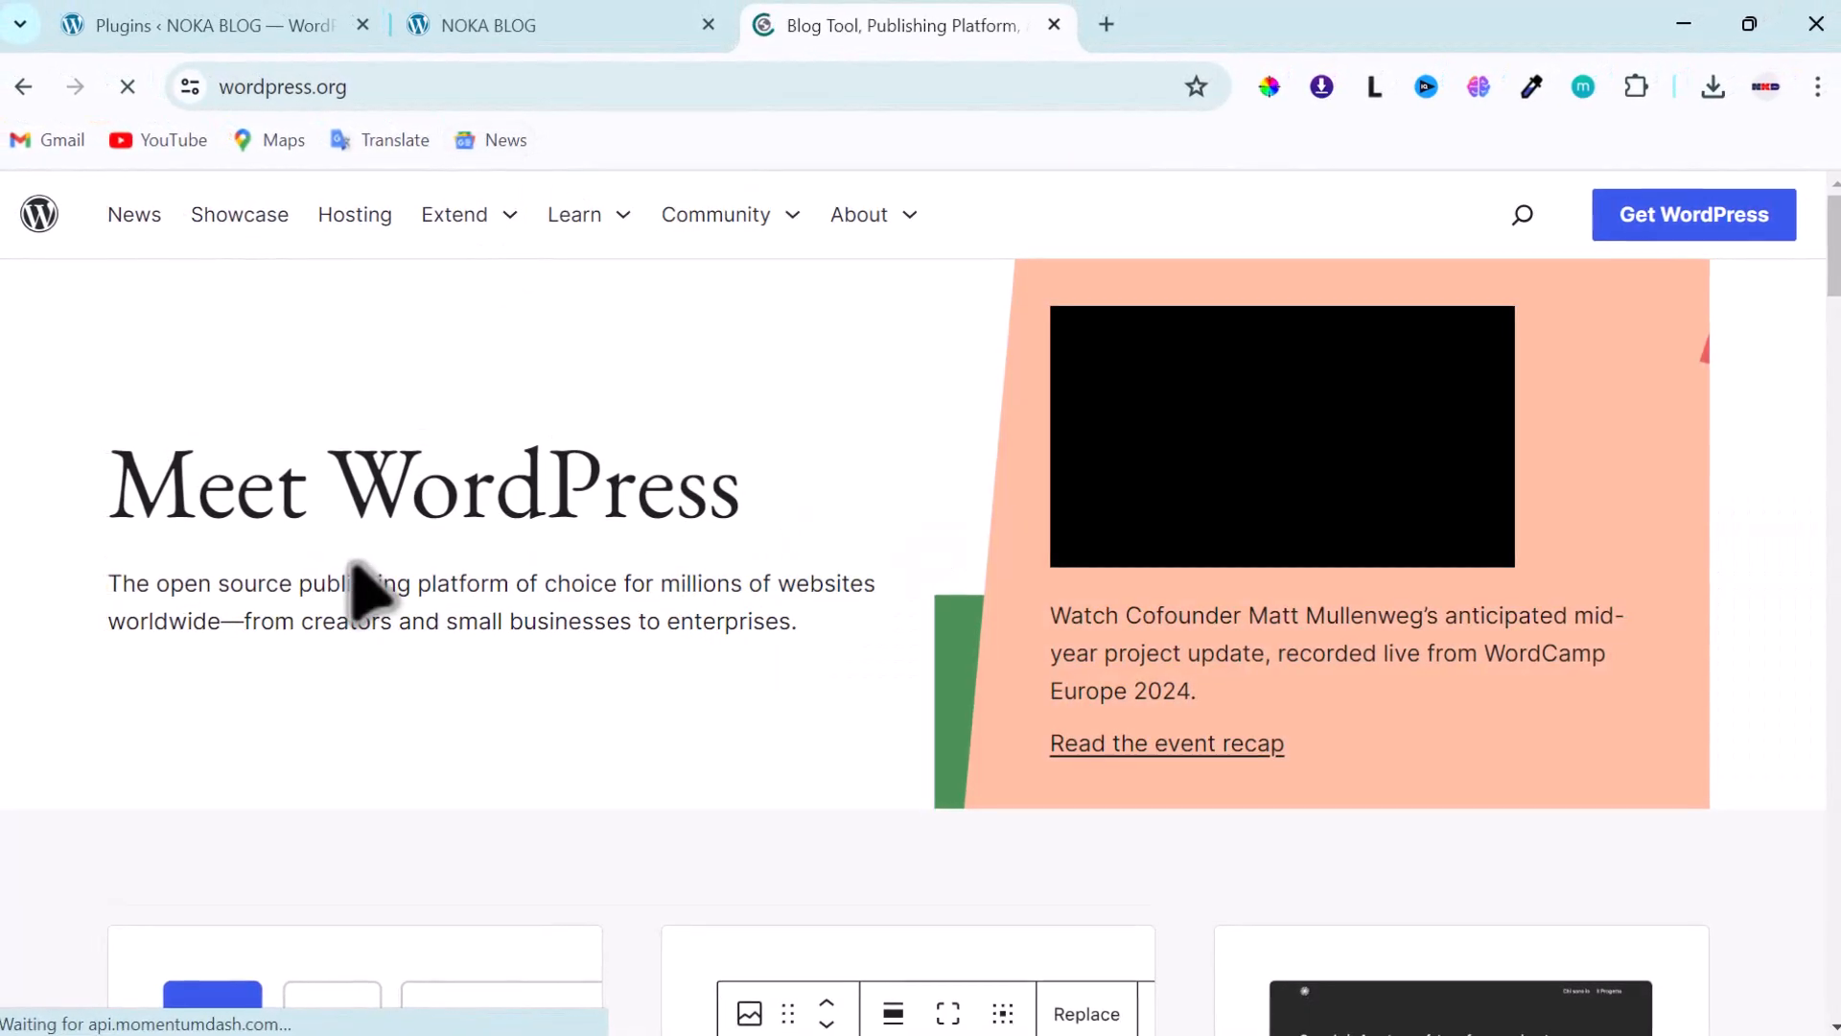
# - Open the Get WordPress download page and expand the Extend section's links
pyautogui.click(1620, 222)
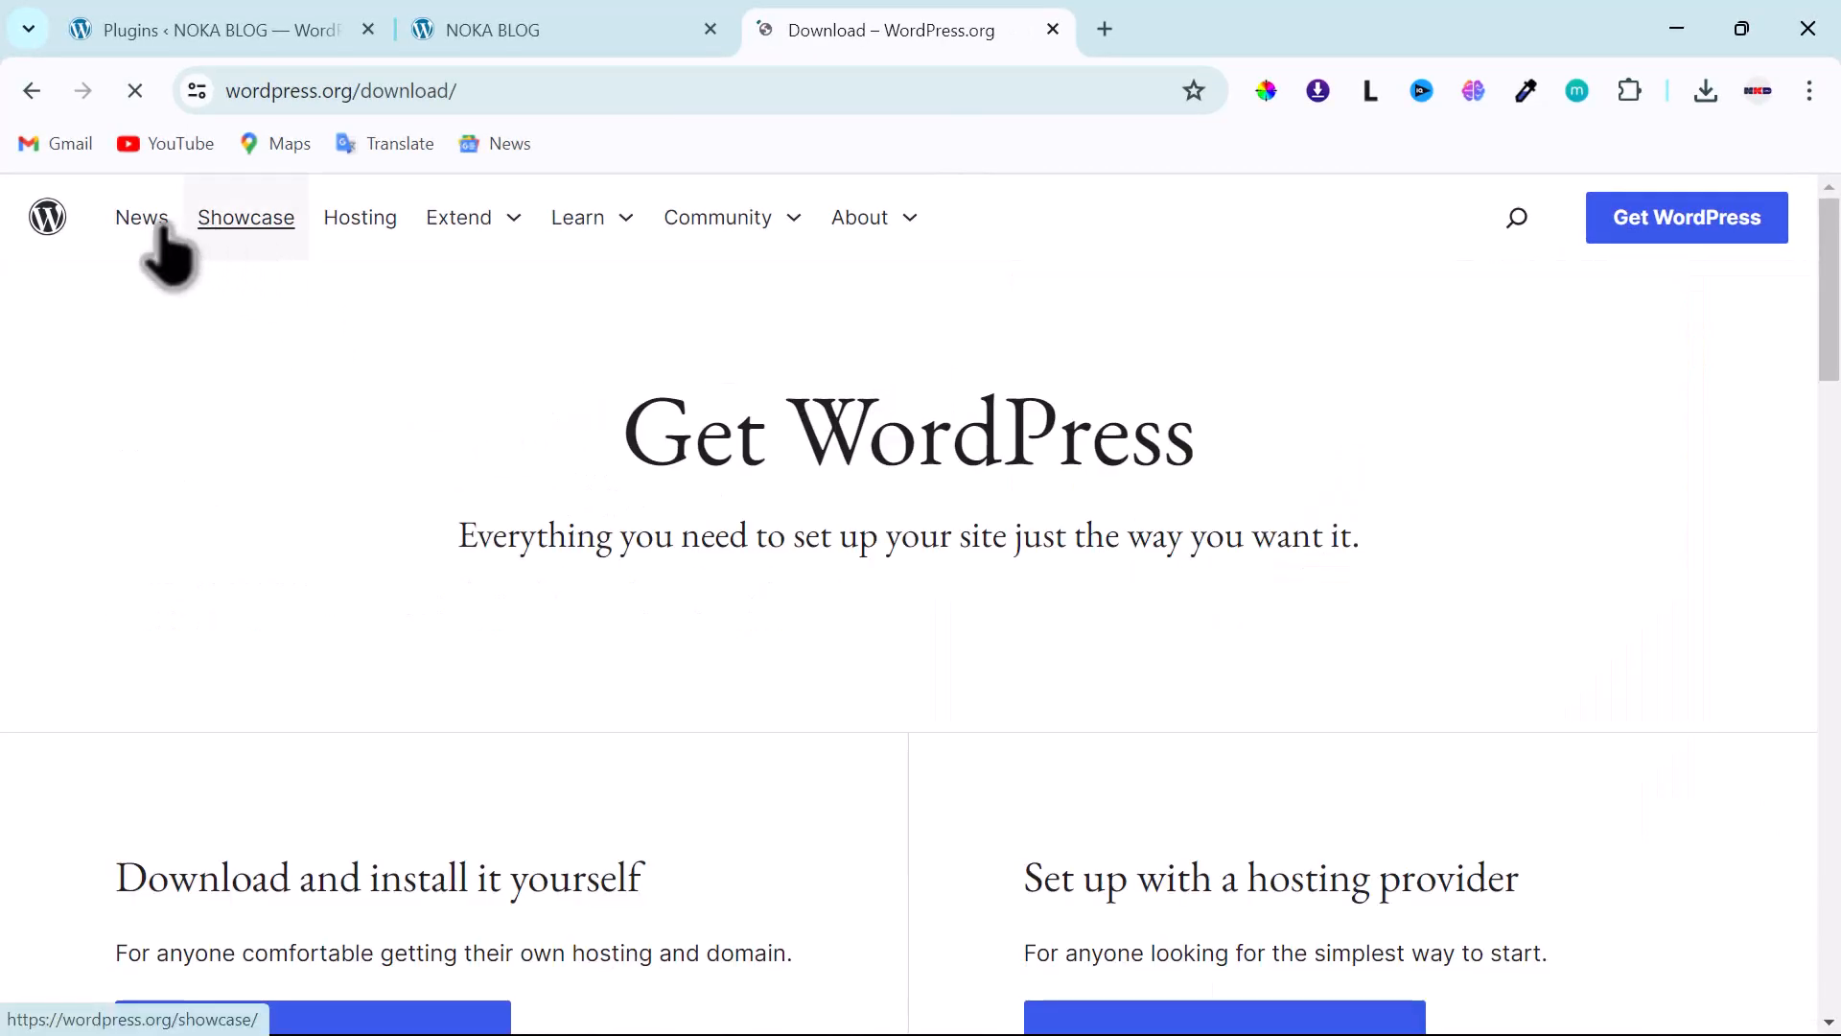
pyautogui.scroll(-4, 624, 485)
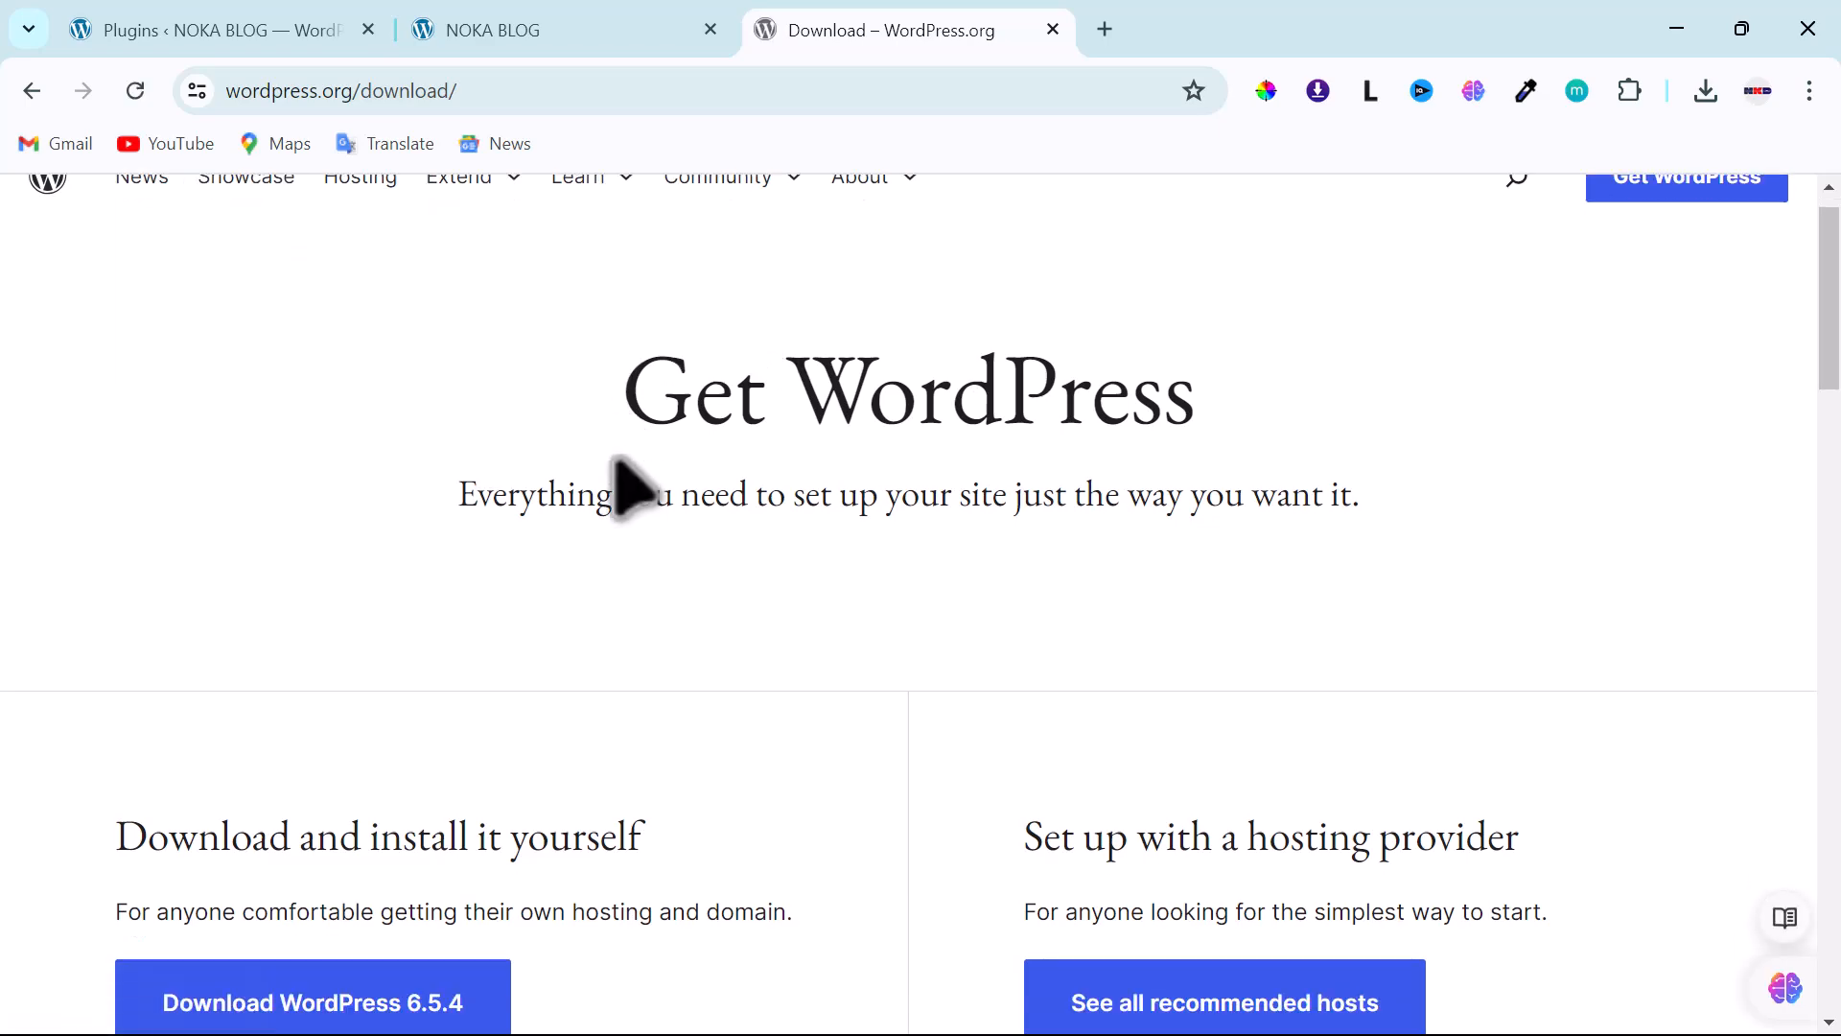
pyautogui.scroll(-3, 617, 463)
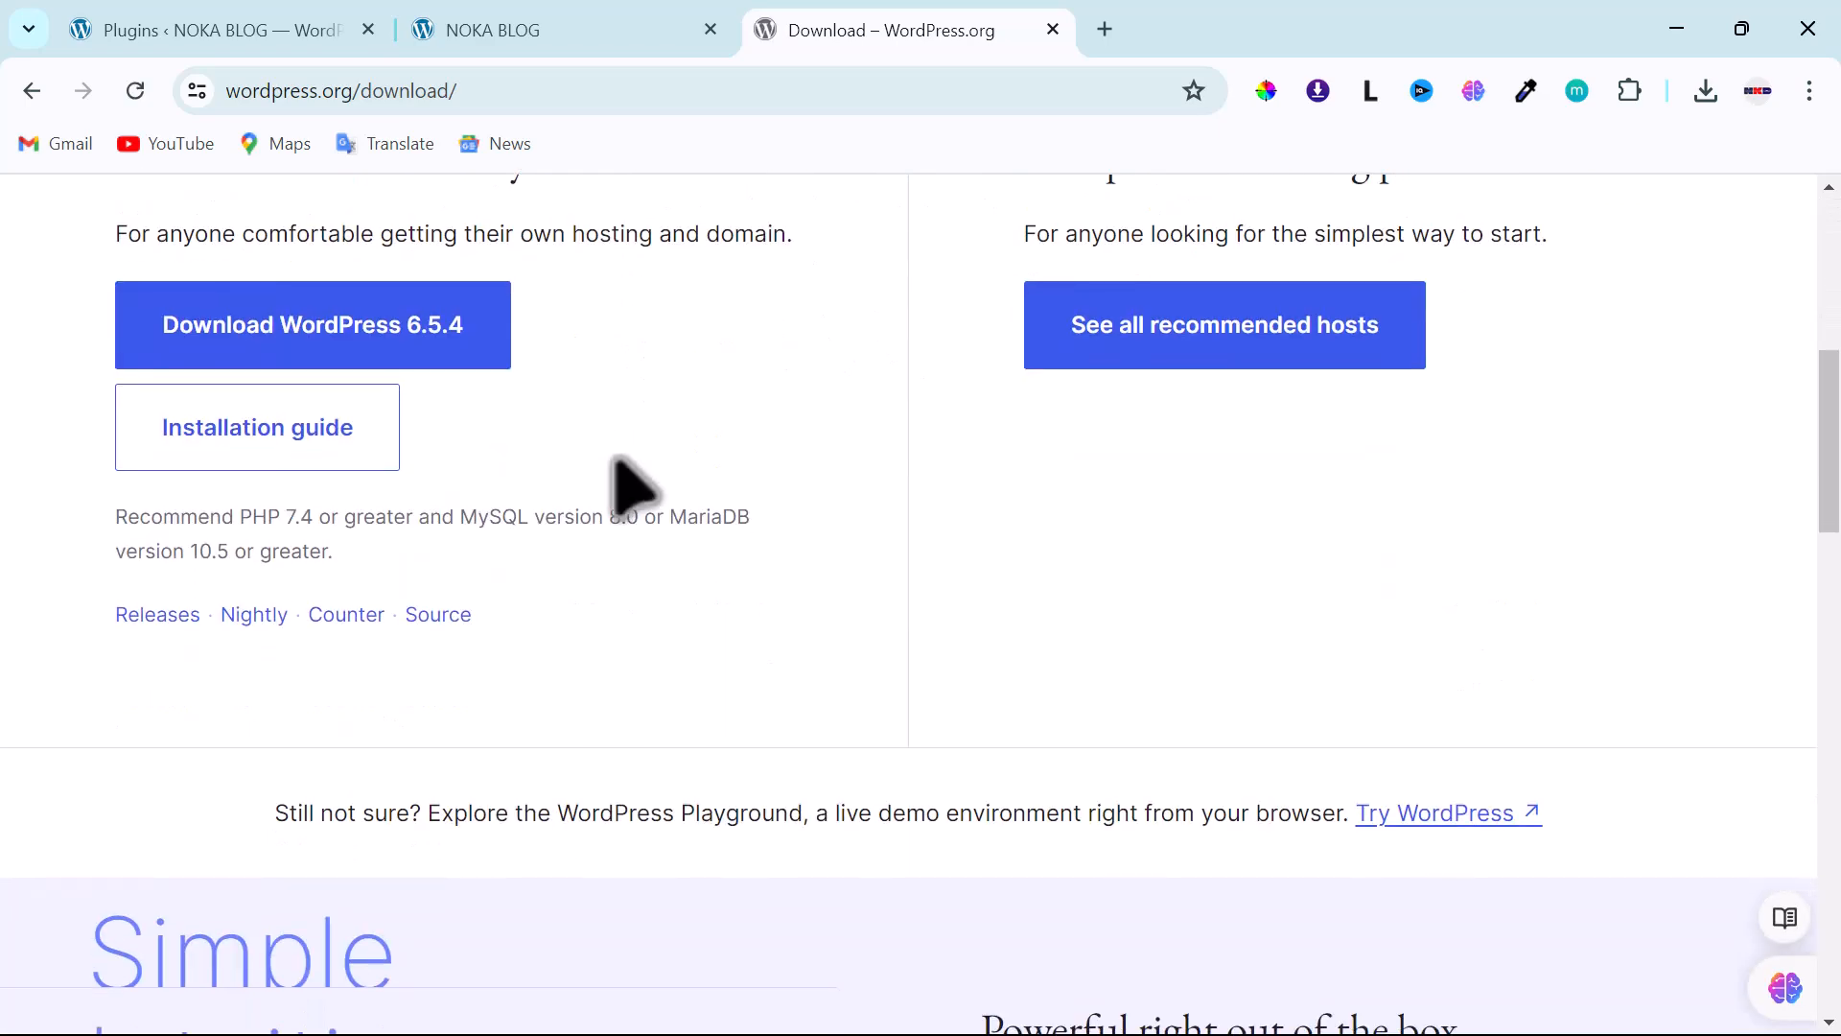
pyautogui.scroll(4, 616, 462)
pyautogui.scroll(3, 634, 488)
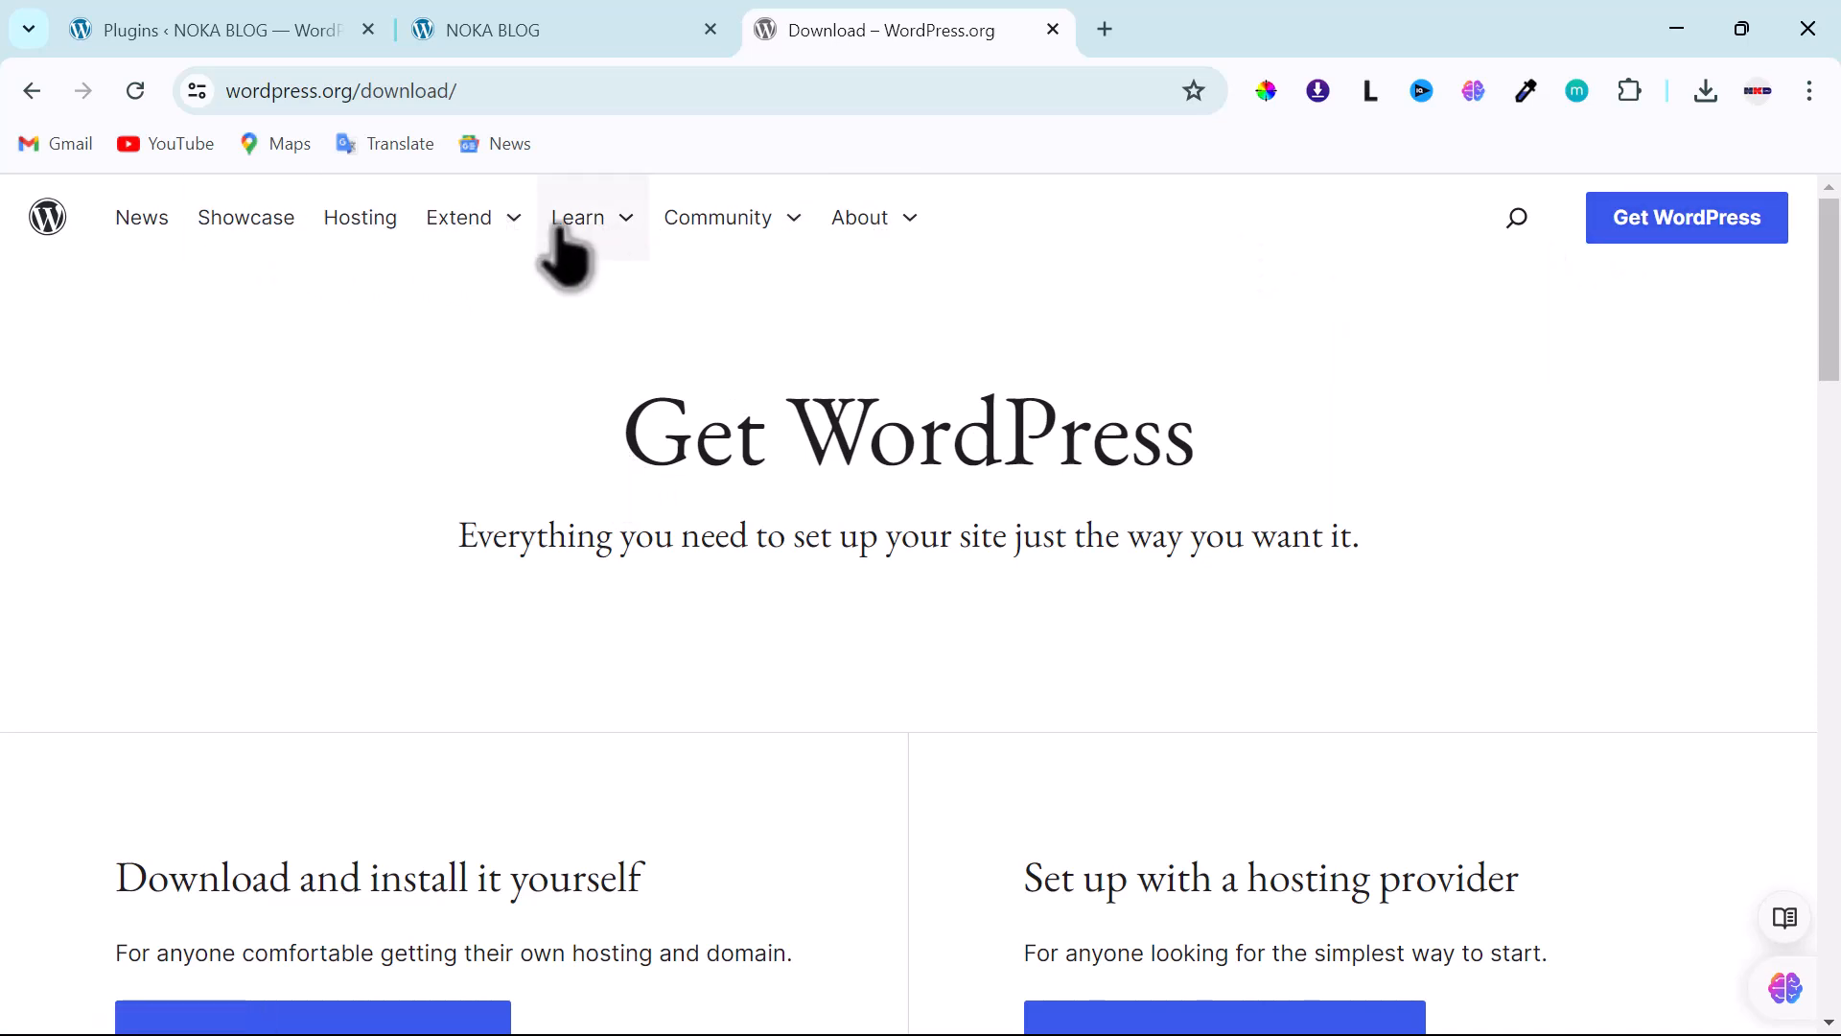
pyautogui.click(473, 226)
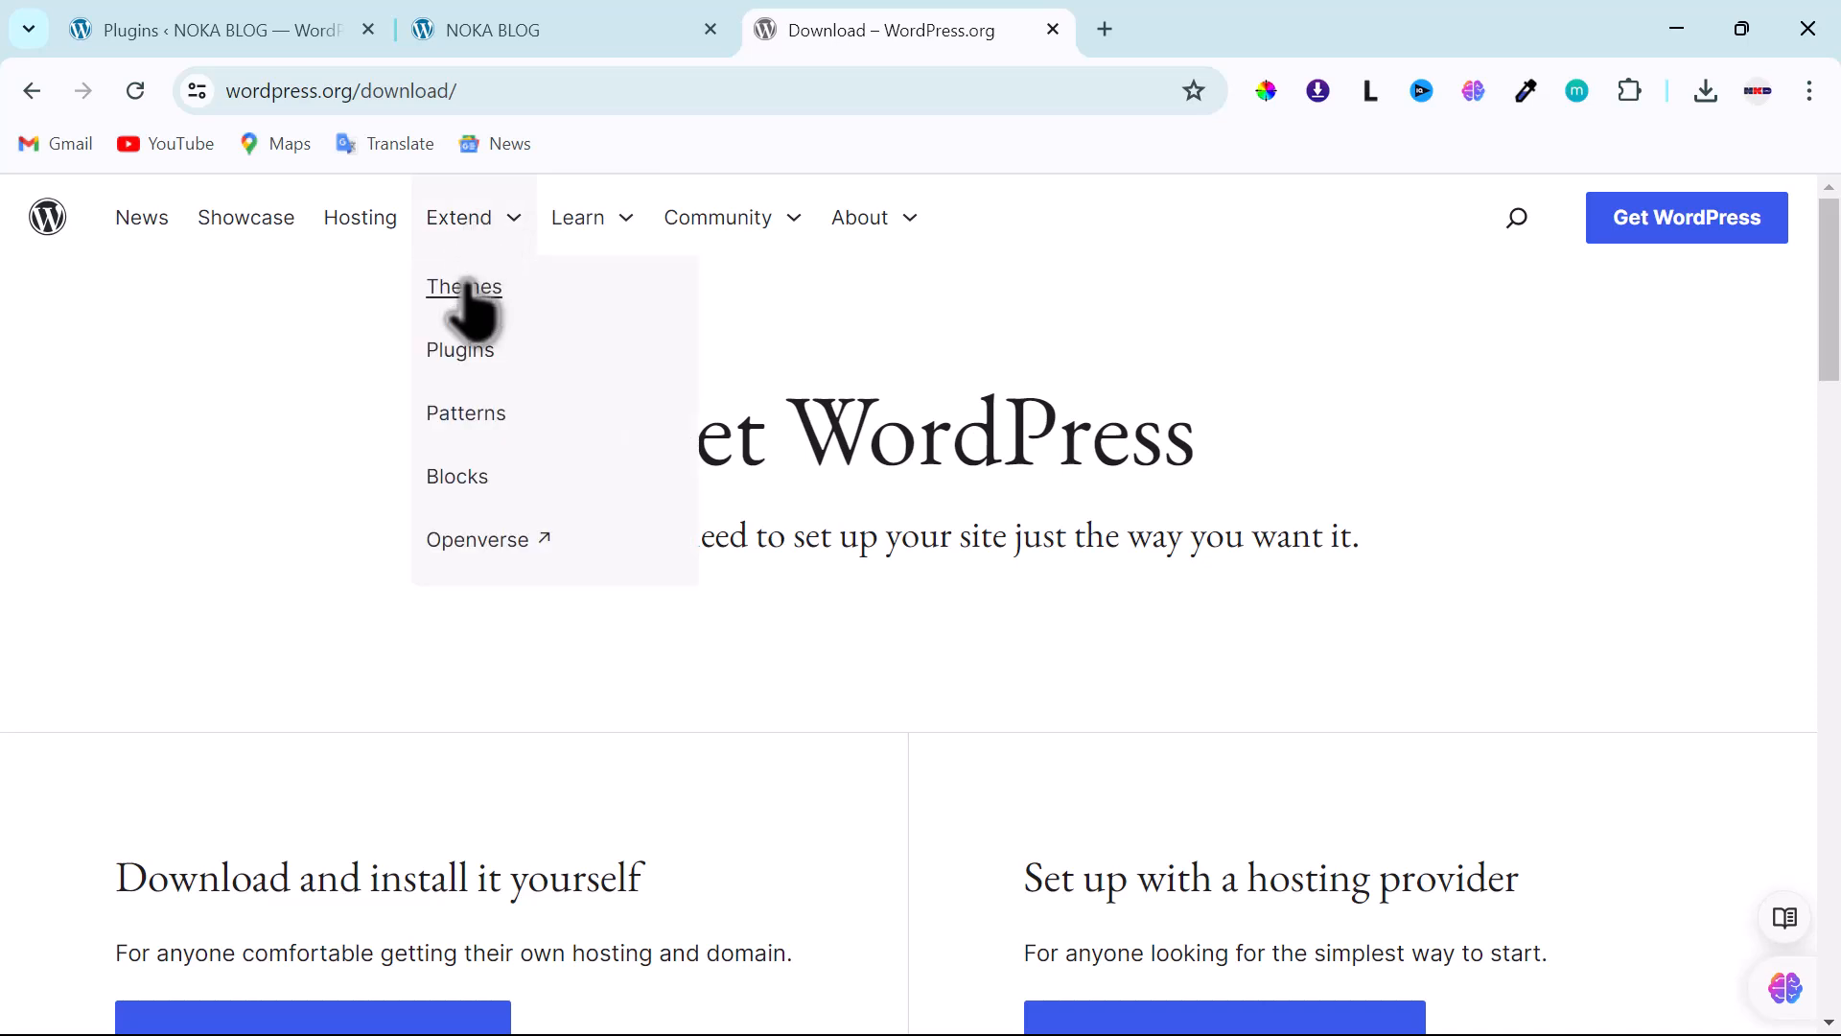
# - Search the wordpress.org plugin directory for 'elementor'
pyautogui.click(464, 357)
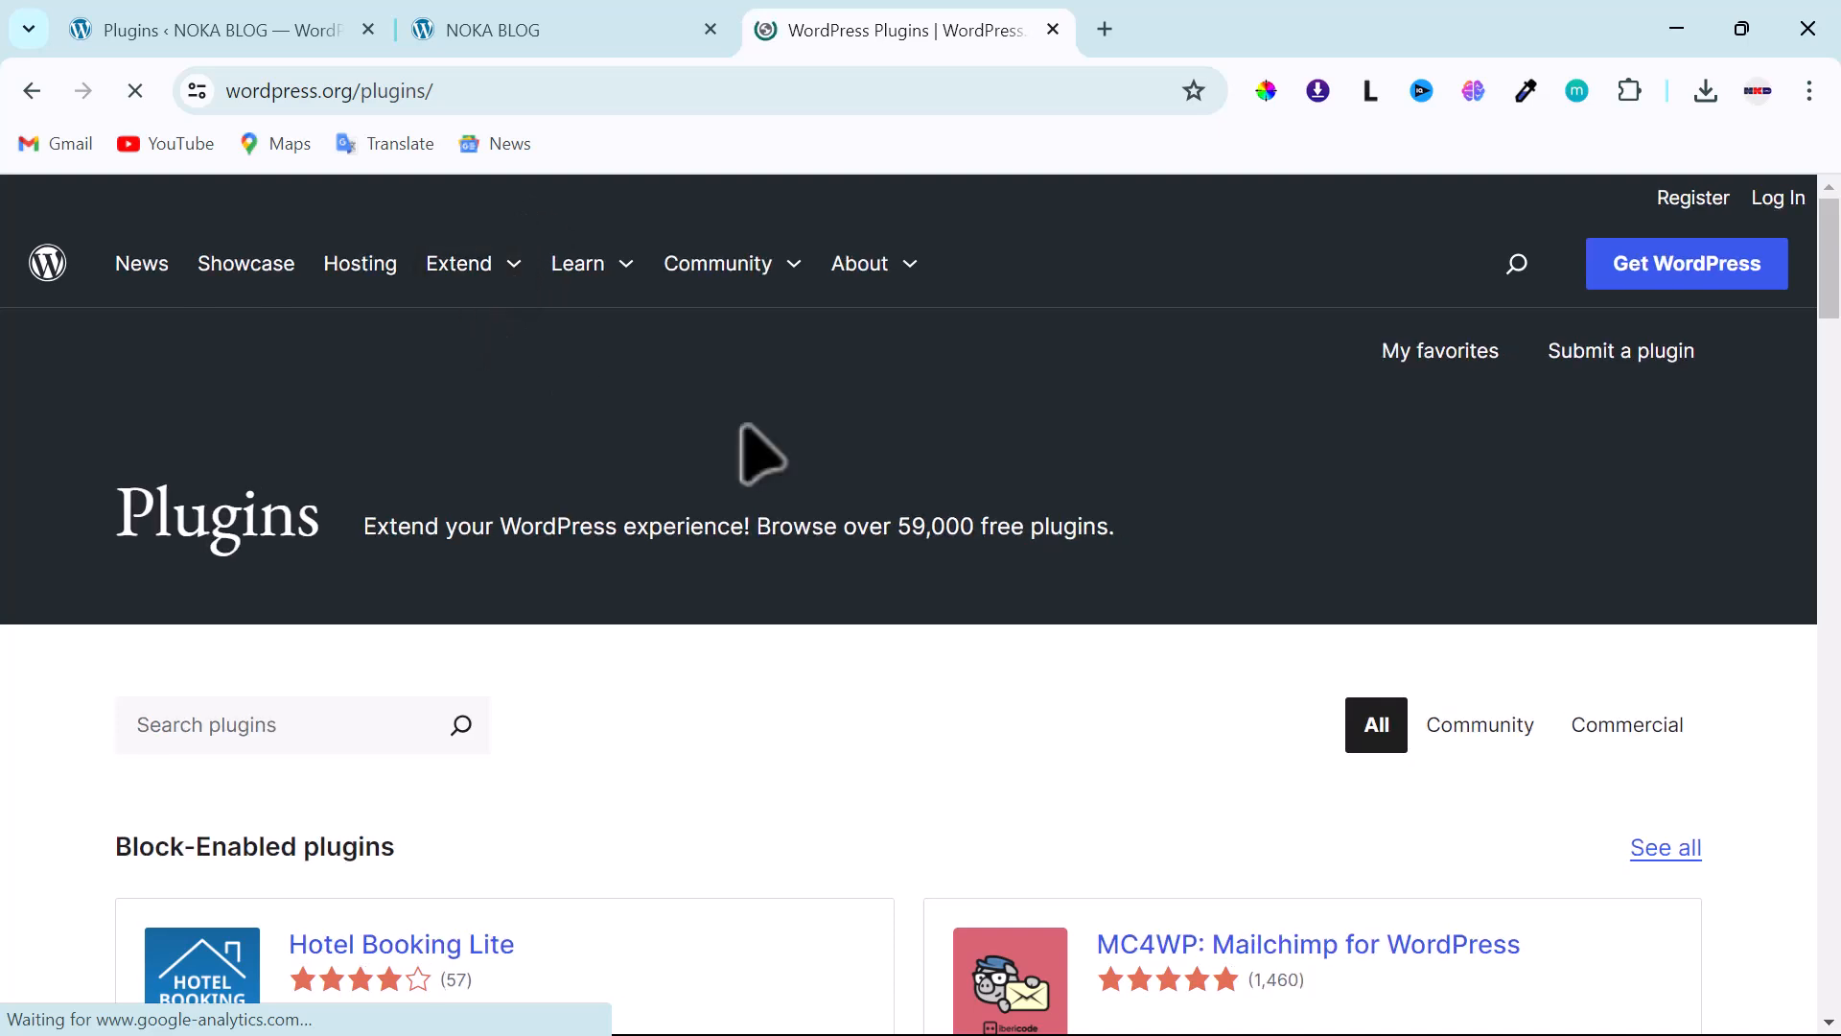
pyautogui.scroll(-5, 987, 624)
pyautogui.scroll(3, 969, 624)
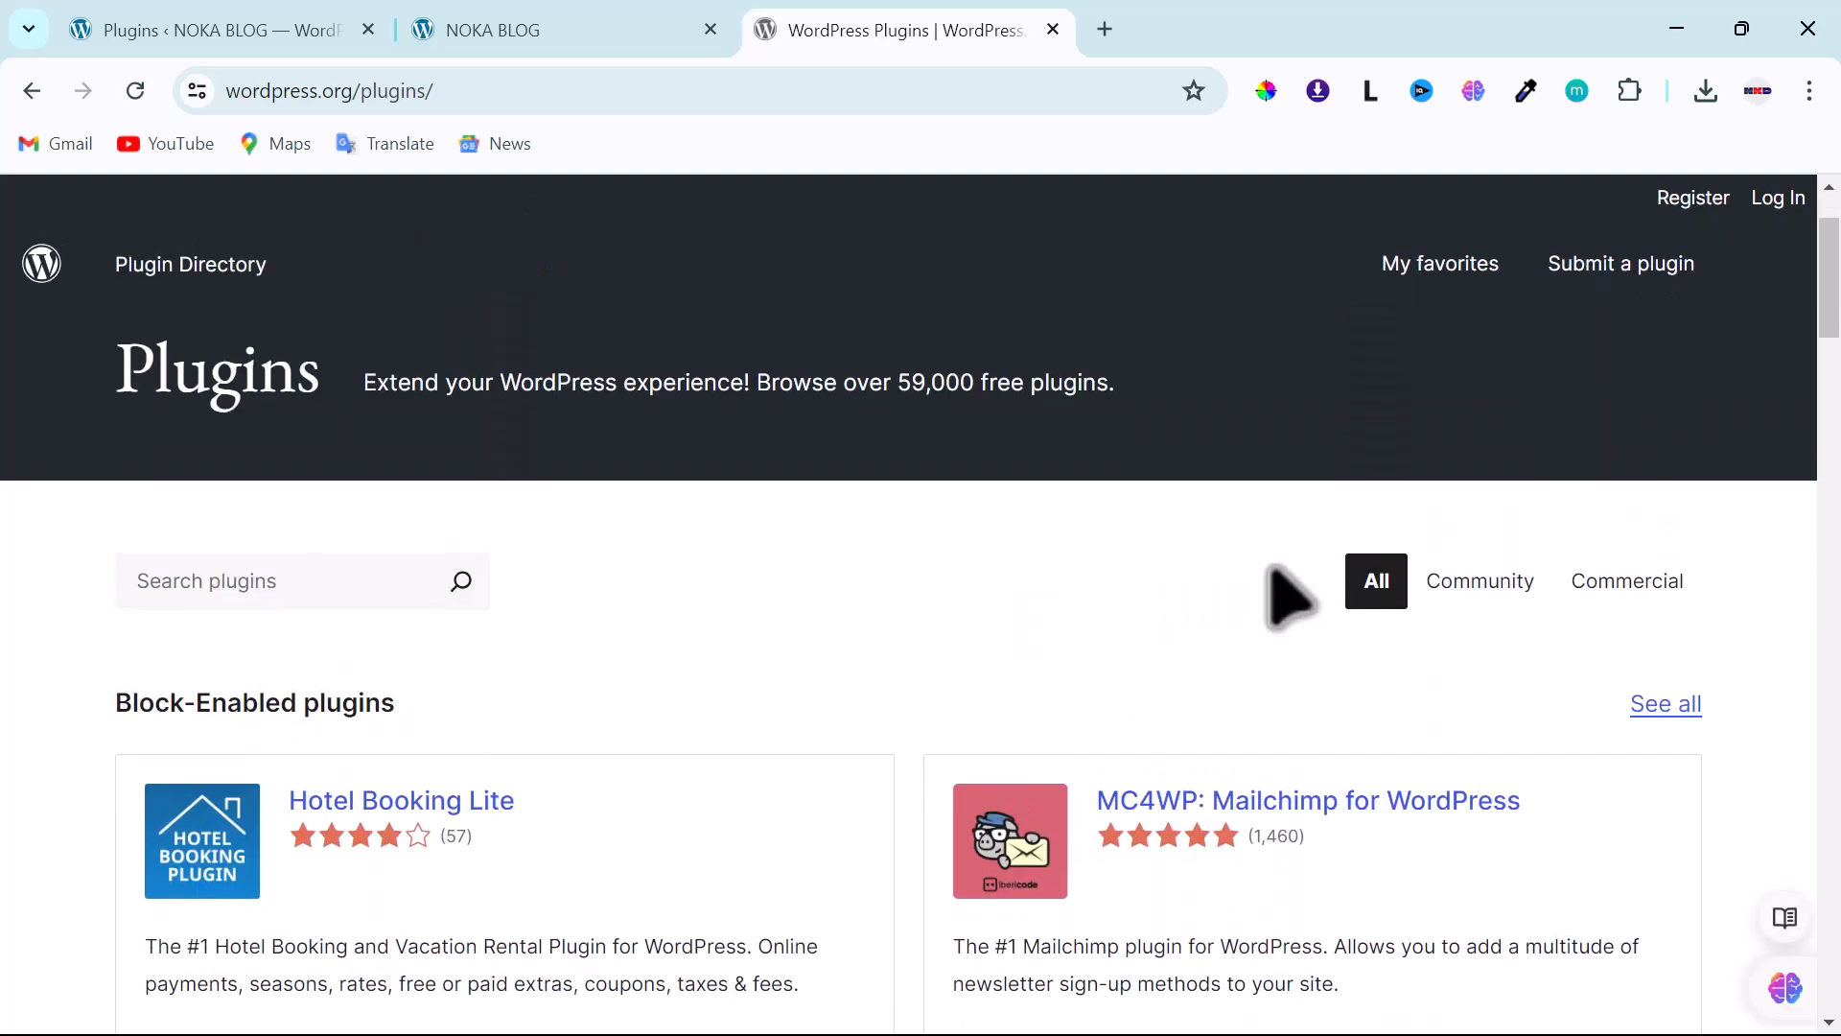
pyautogui.click(398, 581)
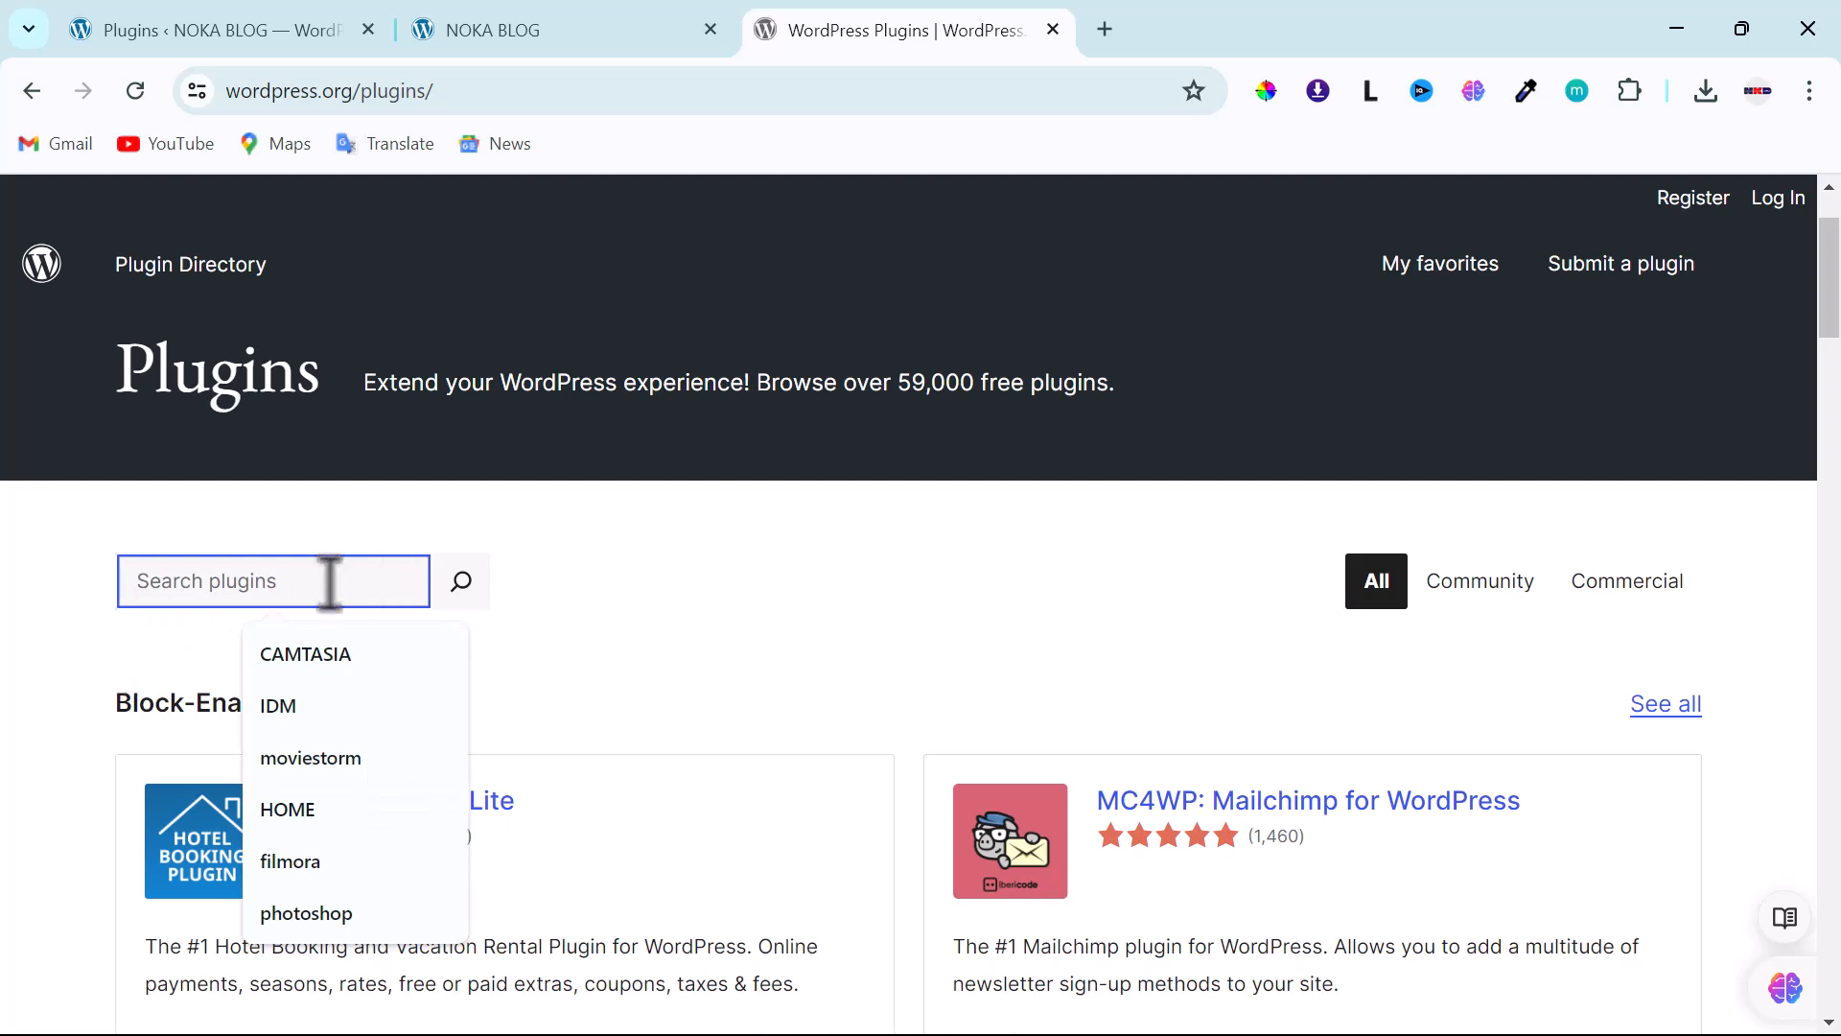
pyautogui.write('el')
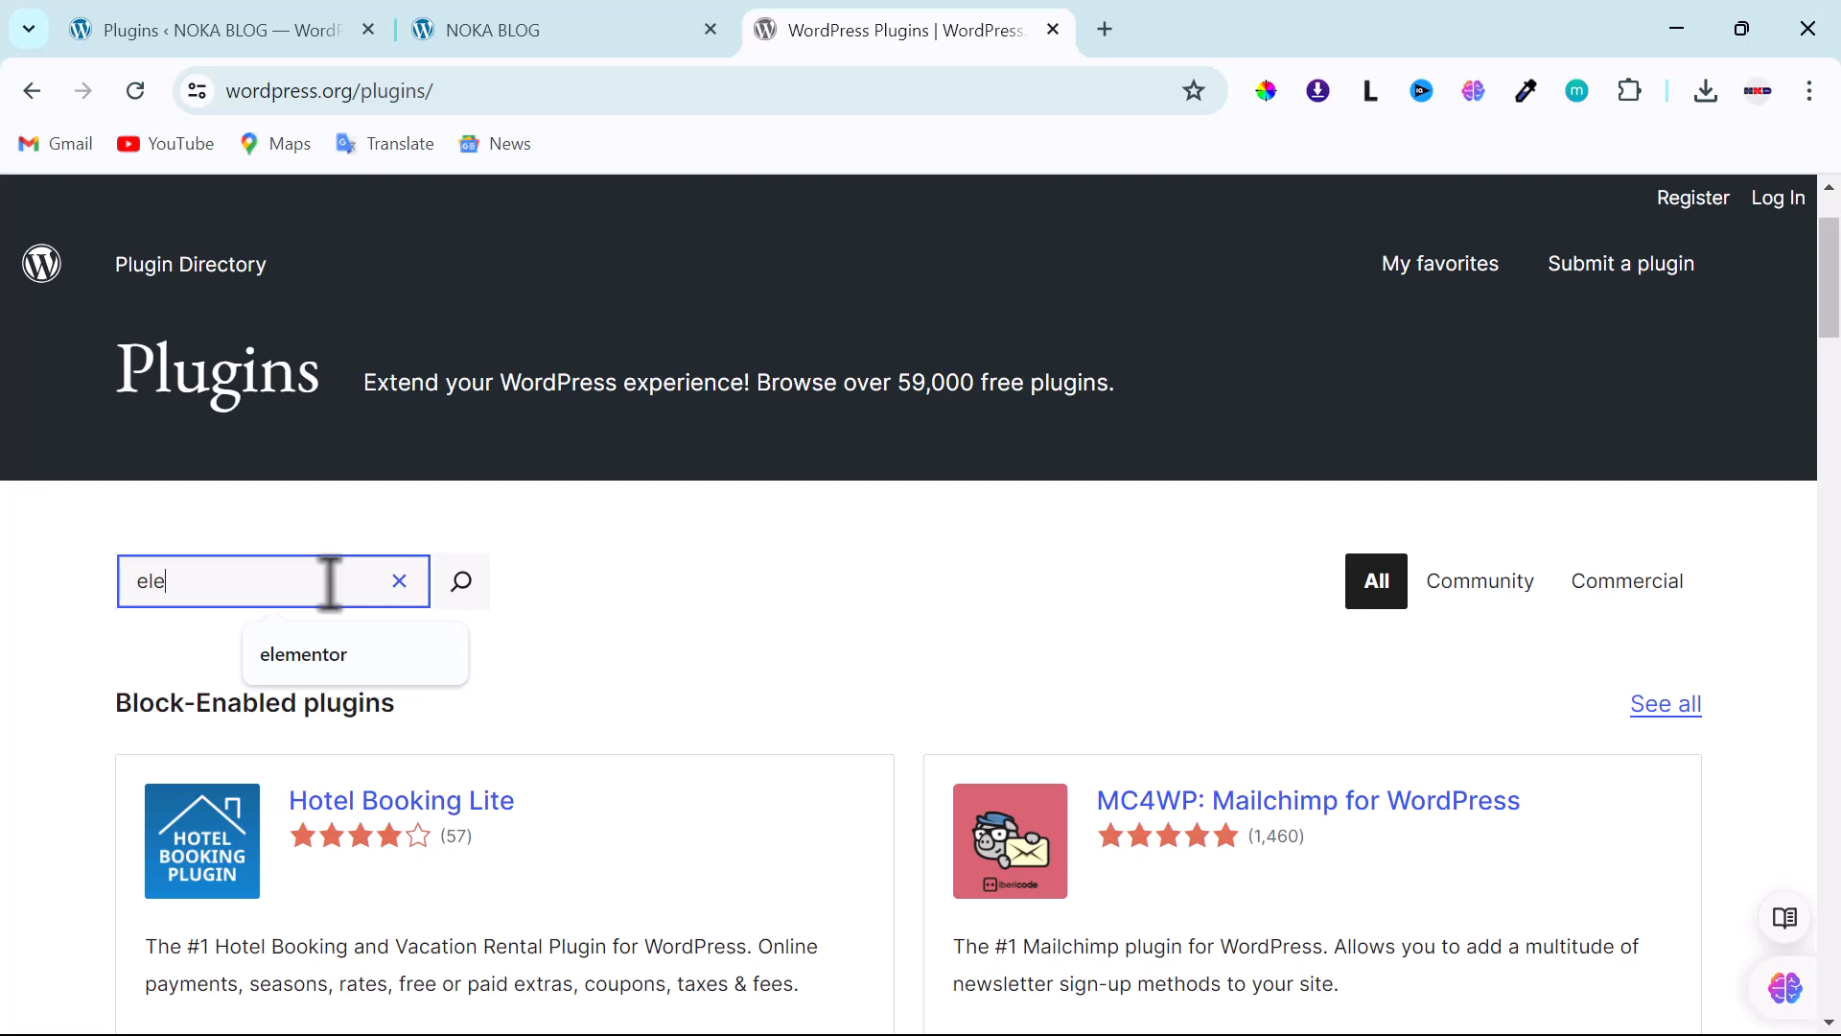
pyautogui.write('entor')
pyautogui.click(321, 653)
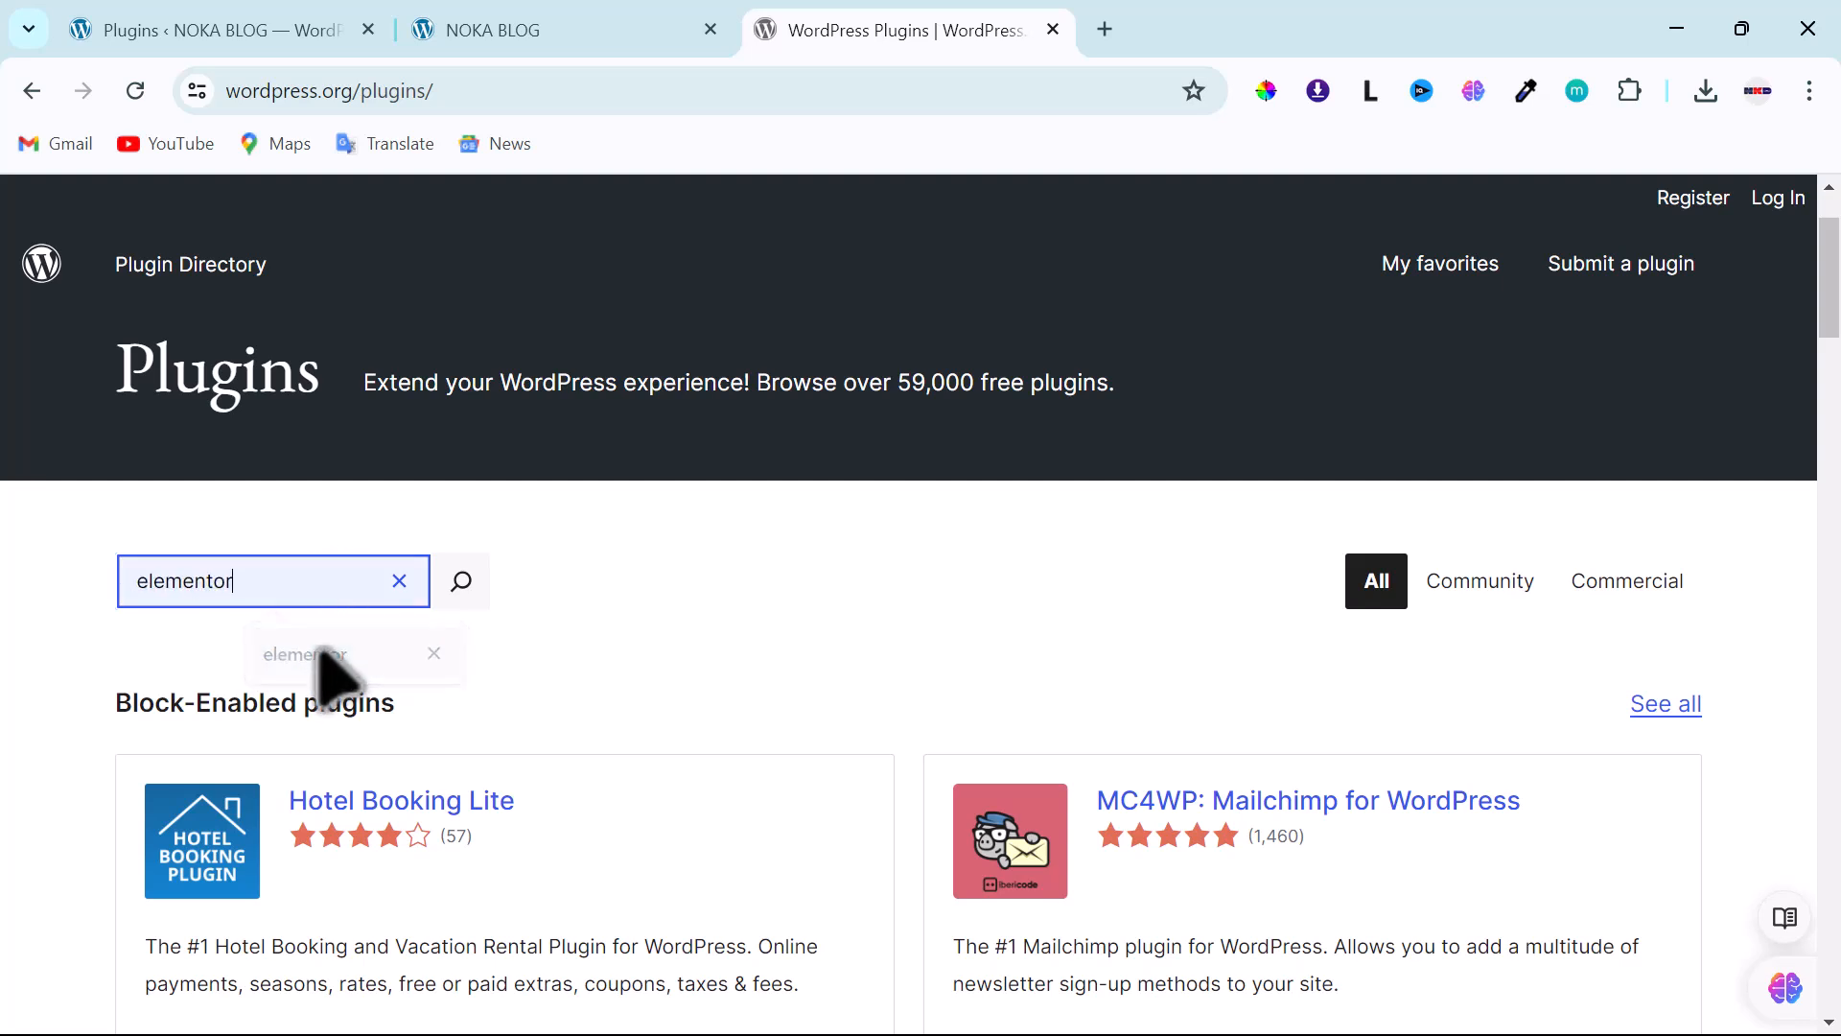
pyautogui.click(461, 580)
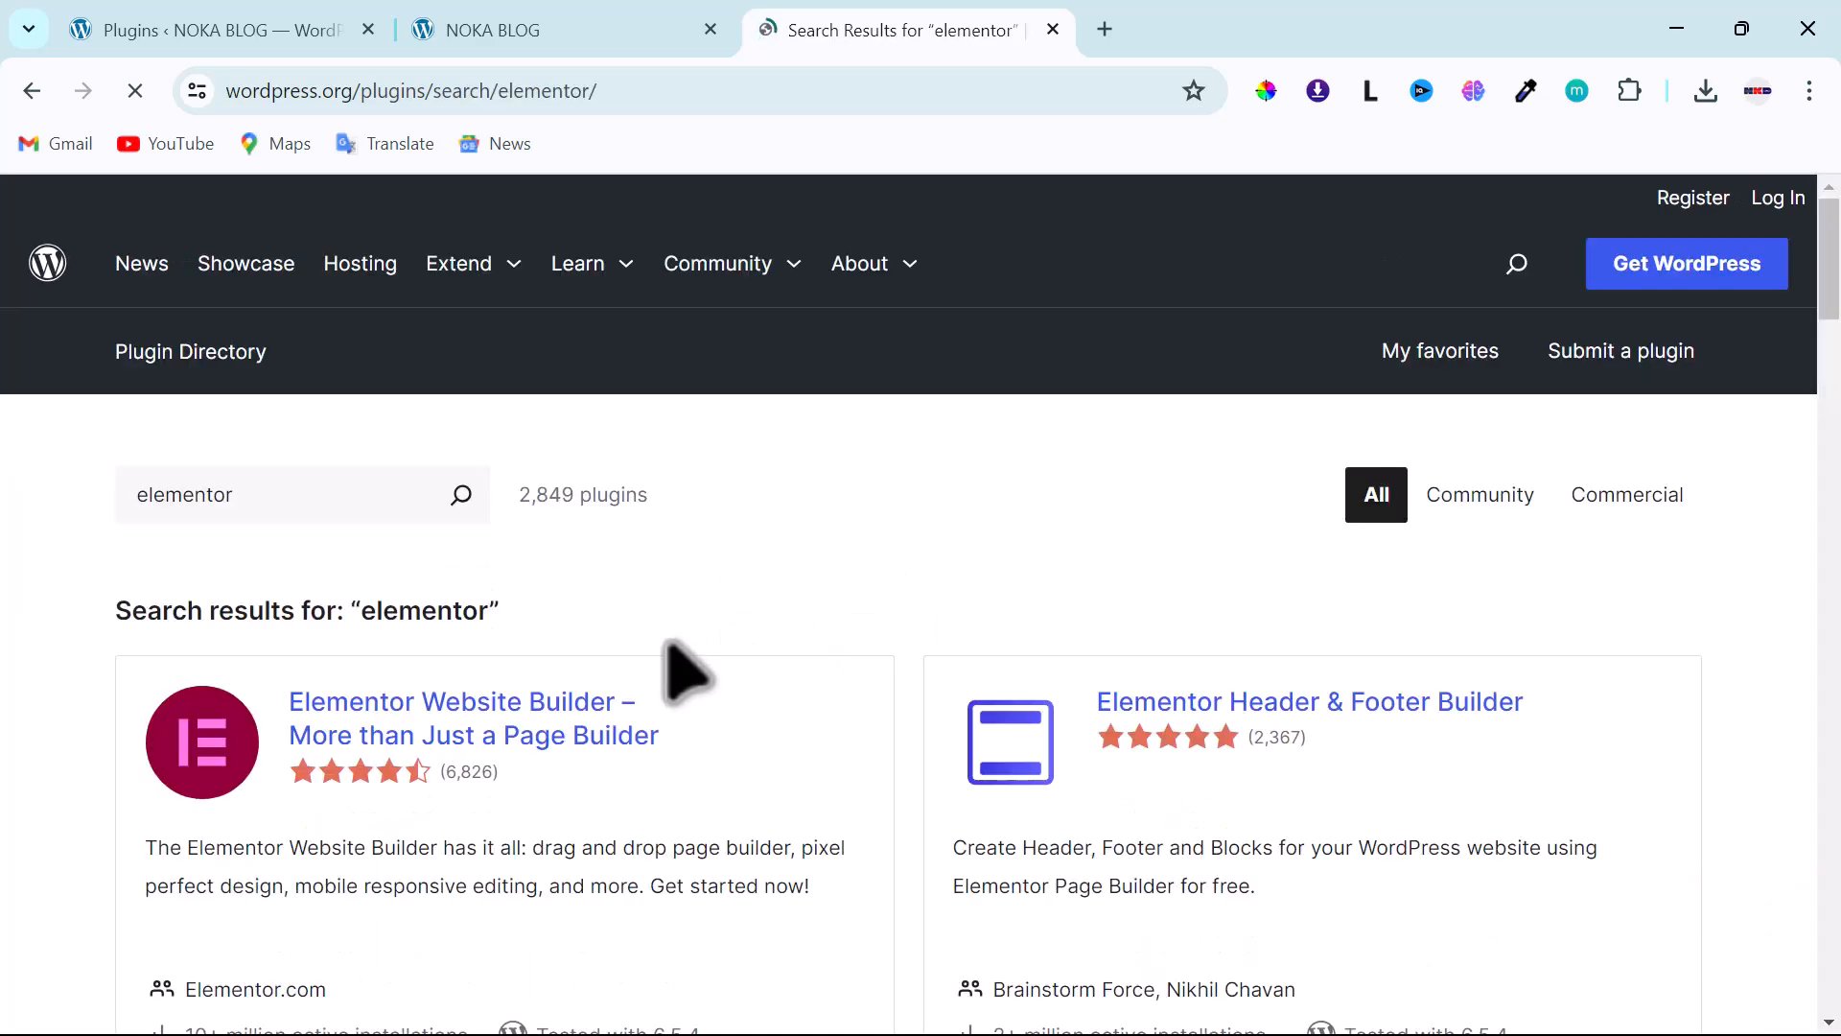
# - Download the Elementor Website Builder 3.22.1 plugin zip from its page
pyautogui.scroll(-2, 652, 671)
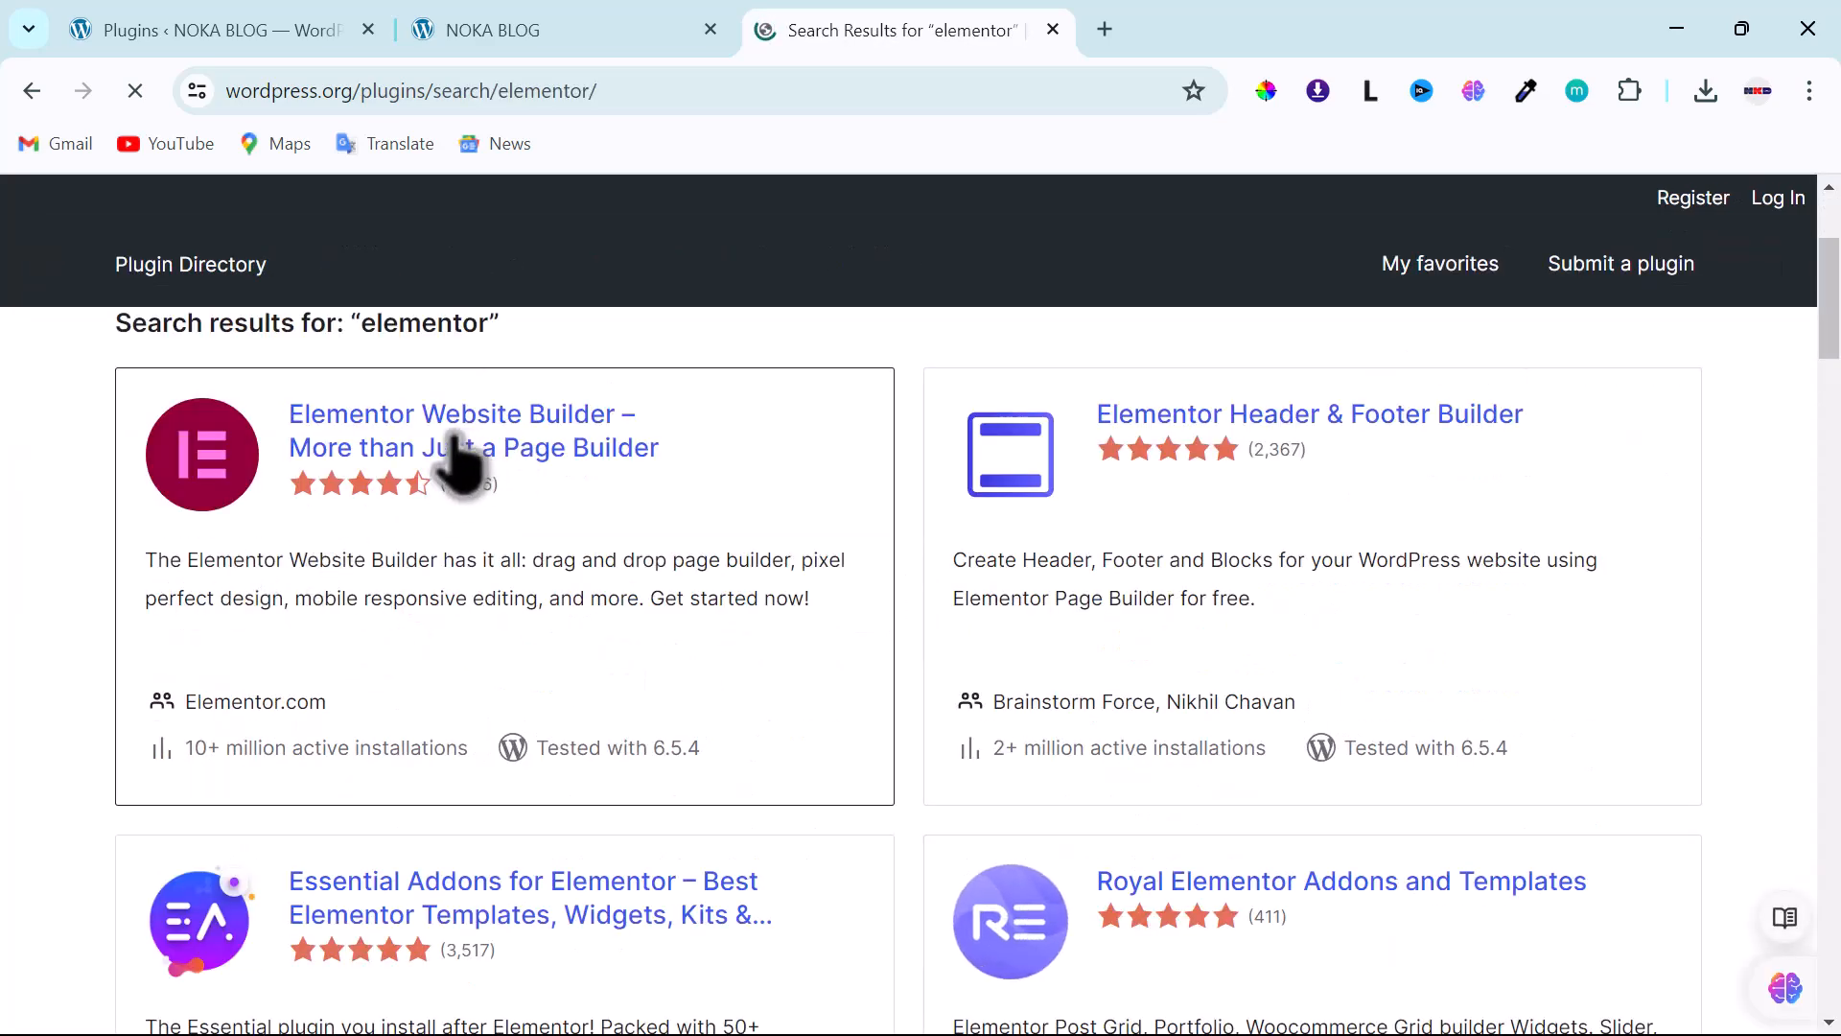
pyautogui.click(577, 449)
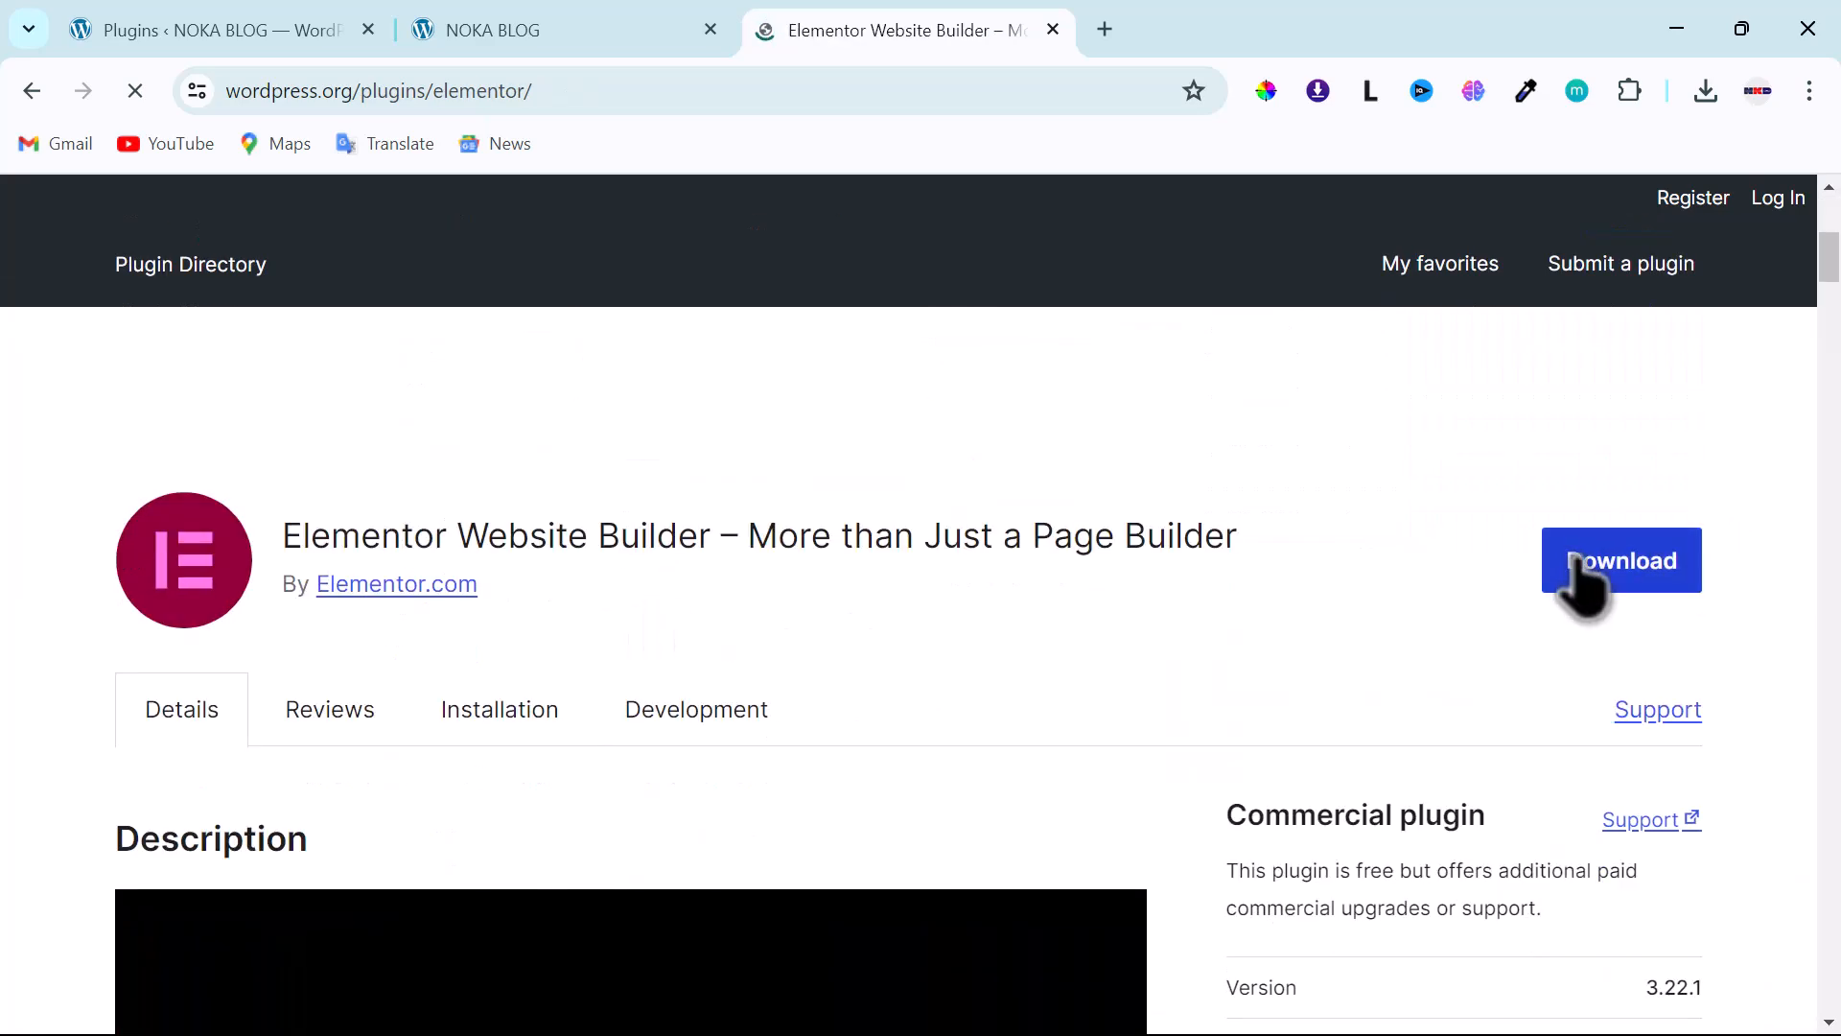
pyautogui.click(1618, 572)
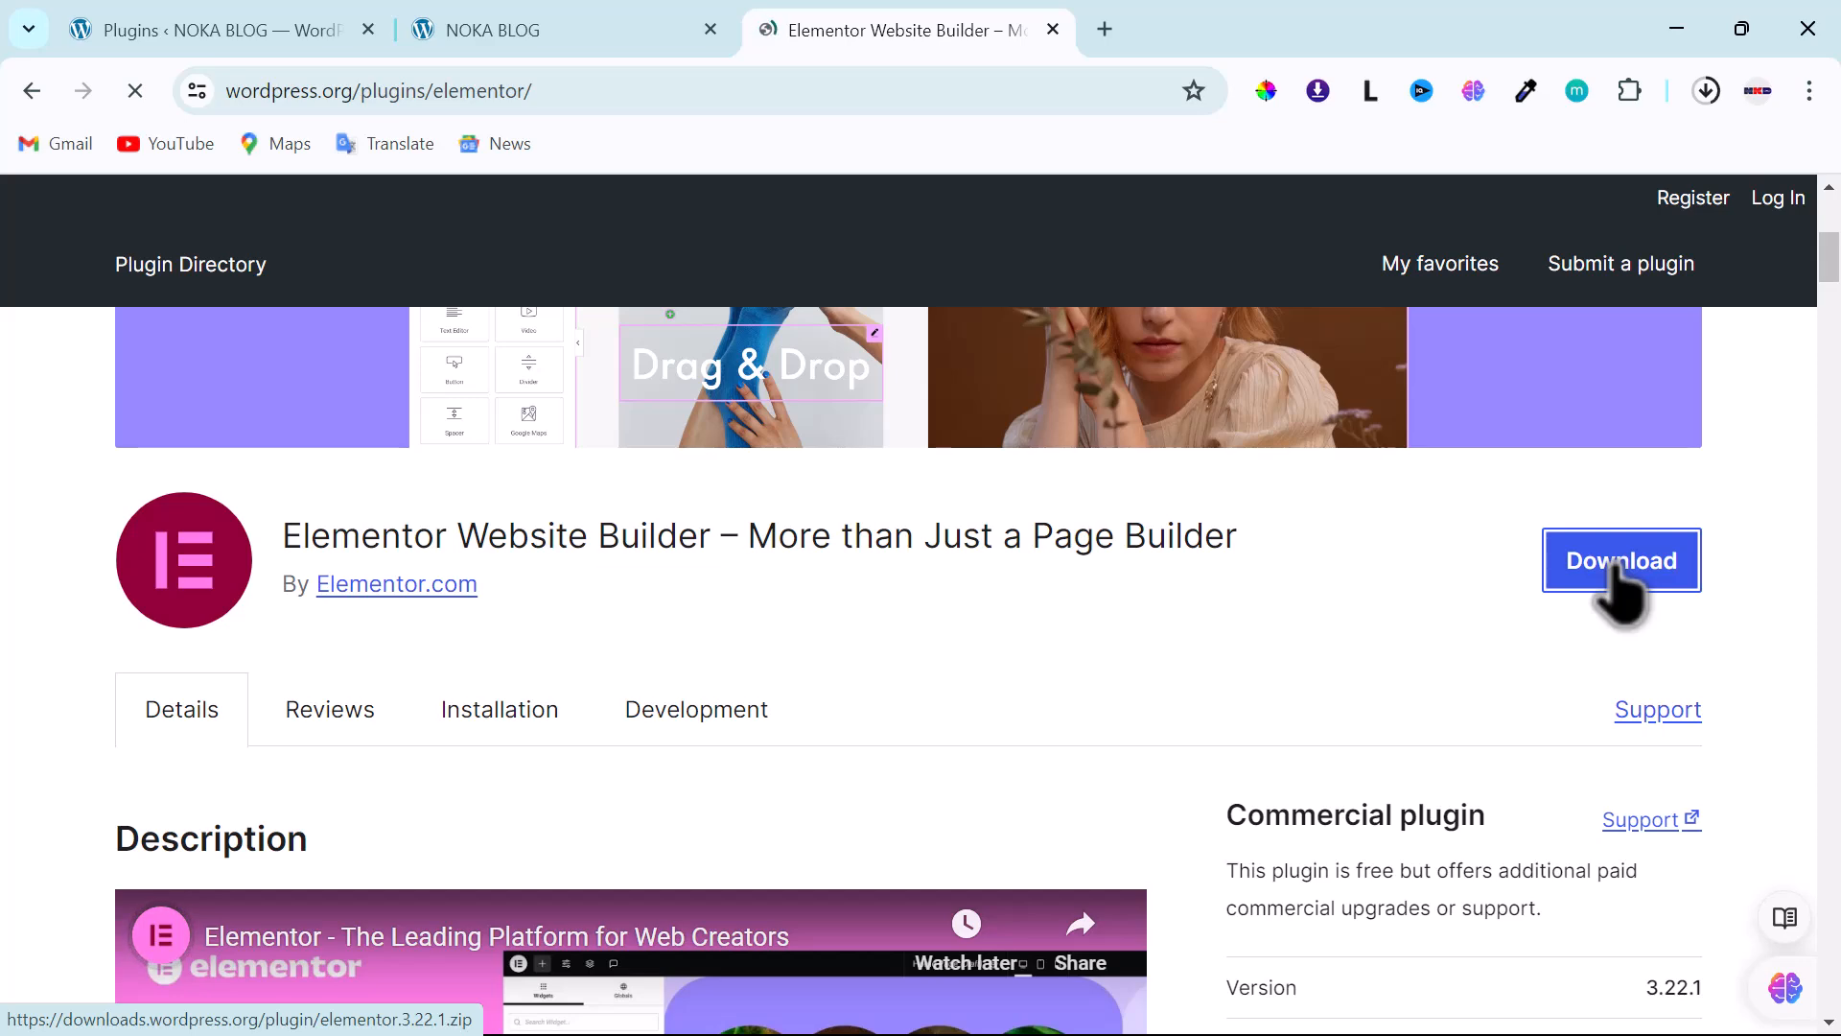
pyautogui.scroll(5, 485, 535)
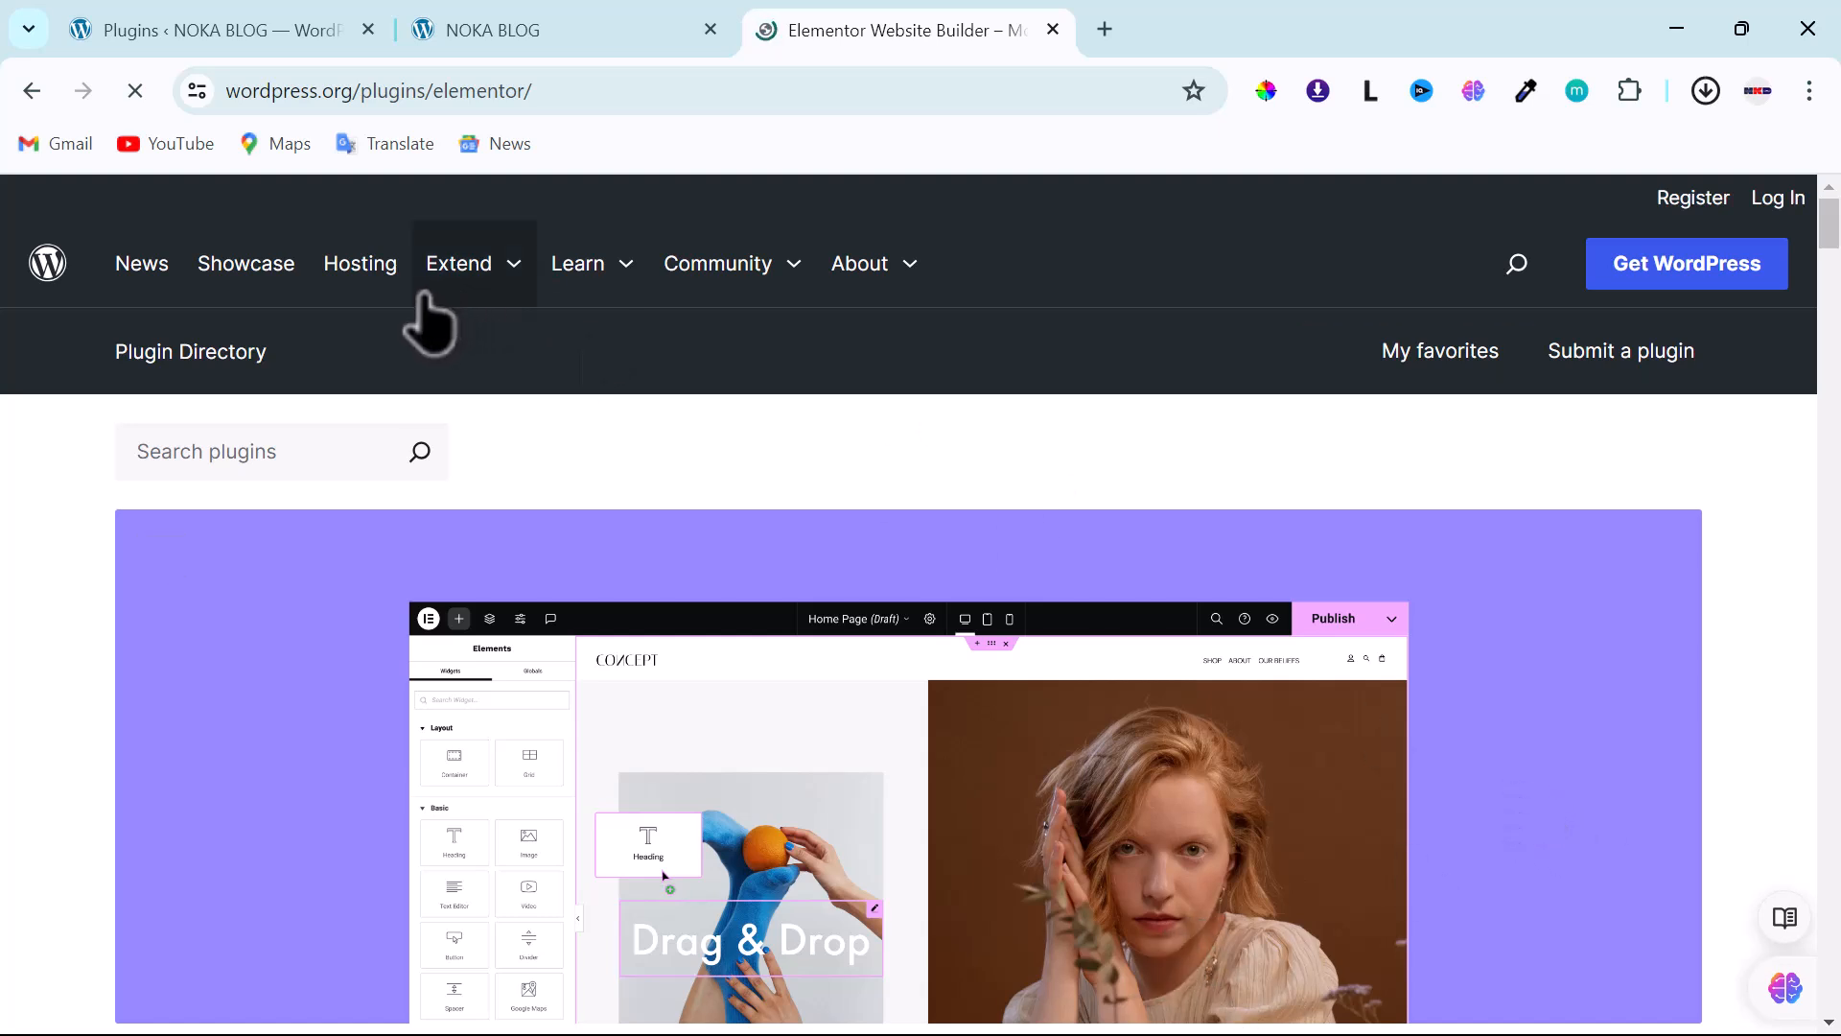
# - Search 'Essential Addons' and download the Essential Addons for Elementor plugin zip
pyautogui.click(268, 451)
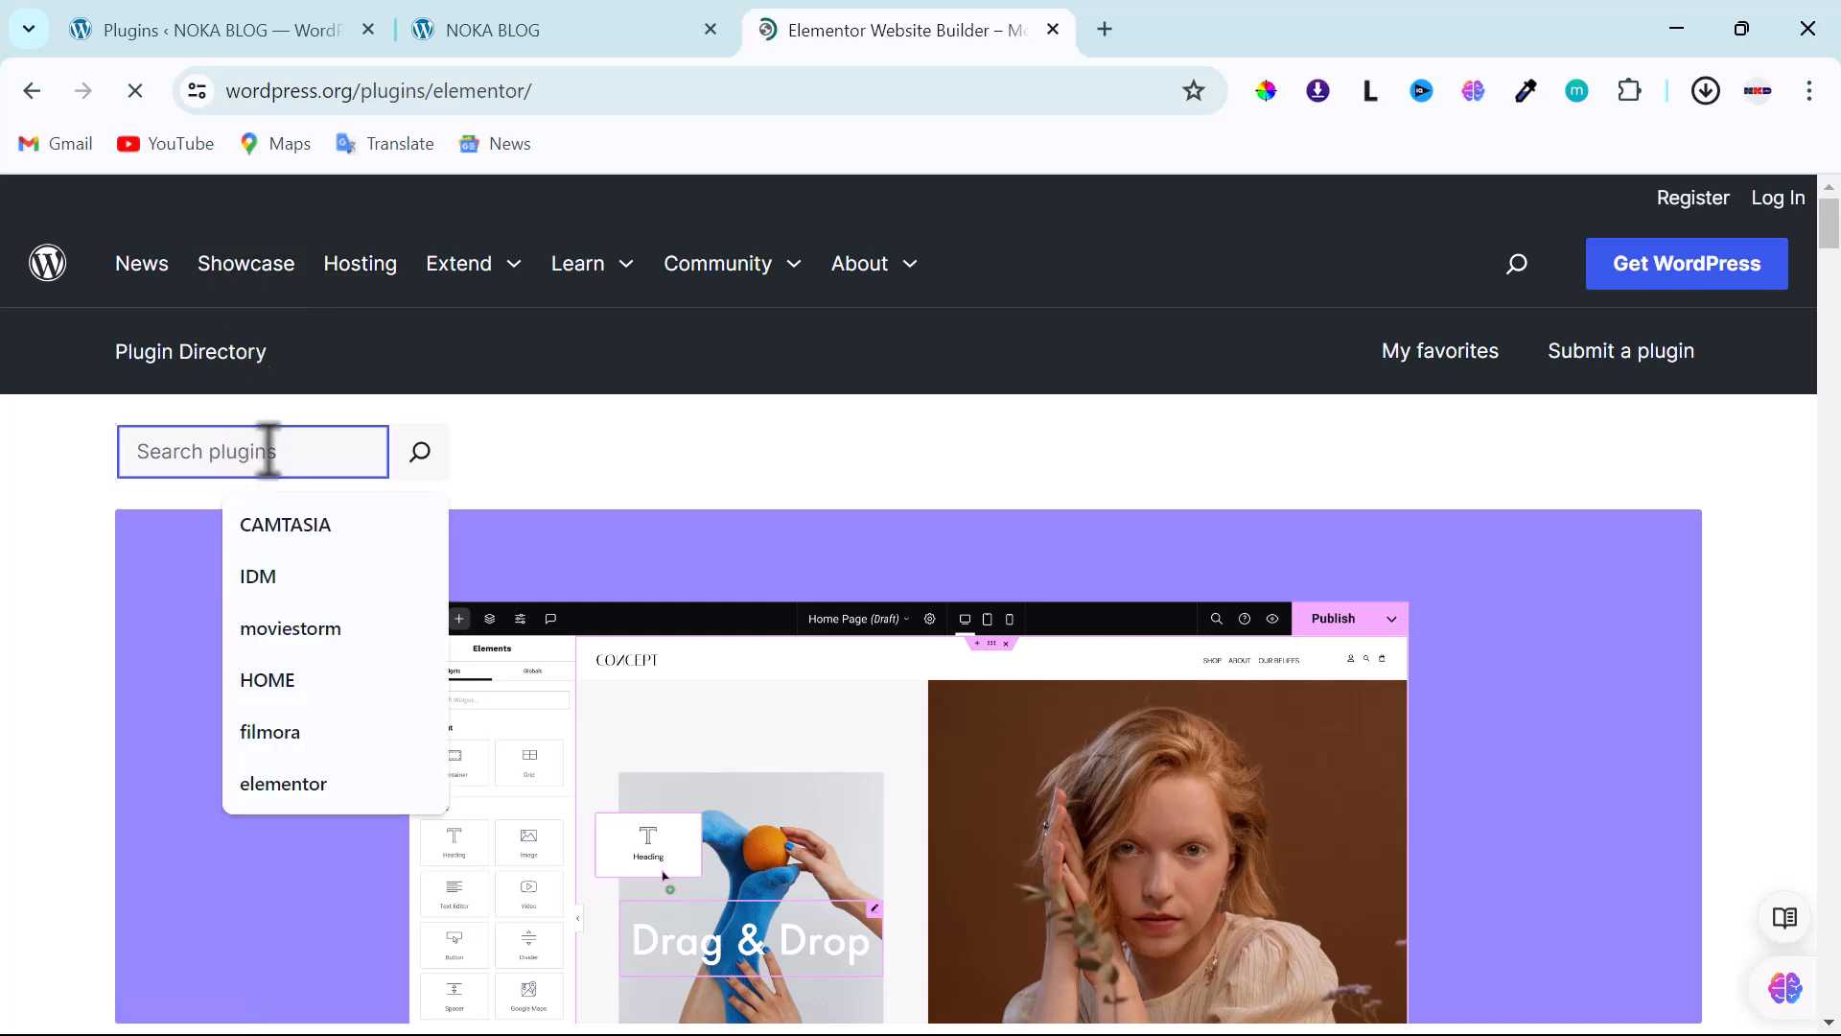
pyautogui.write('E')
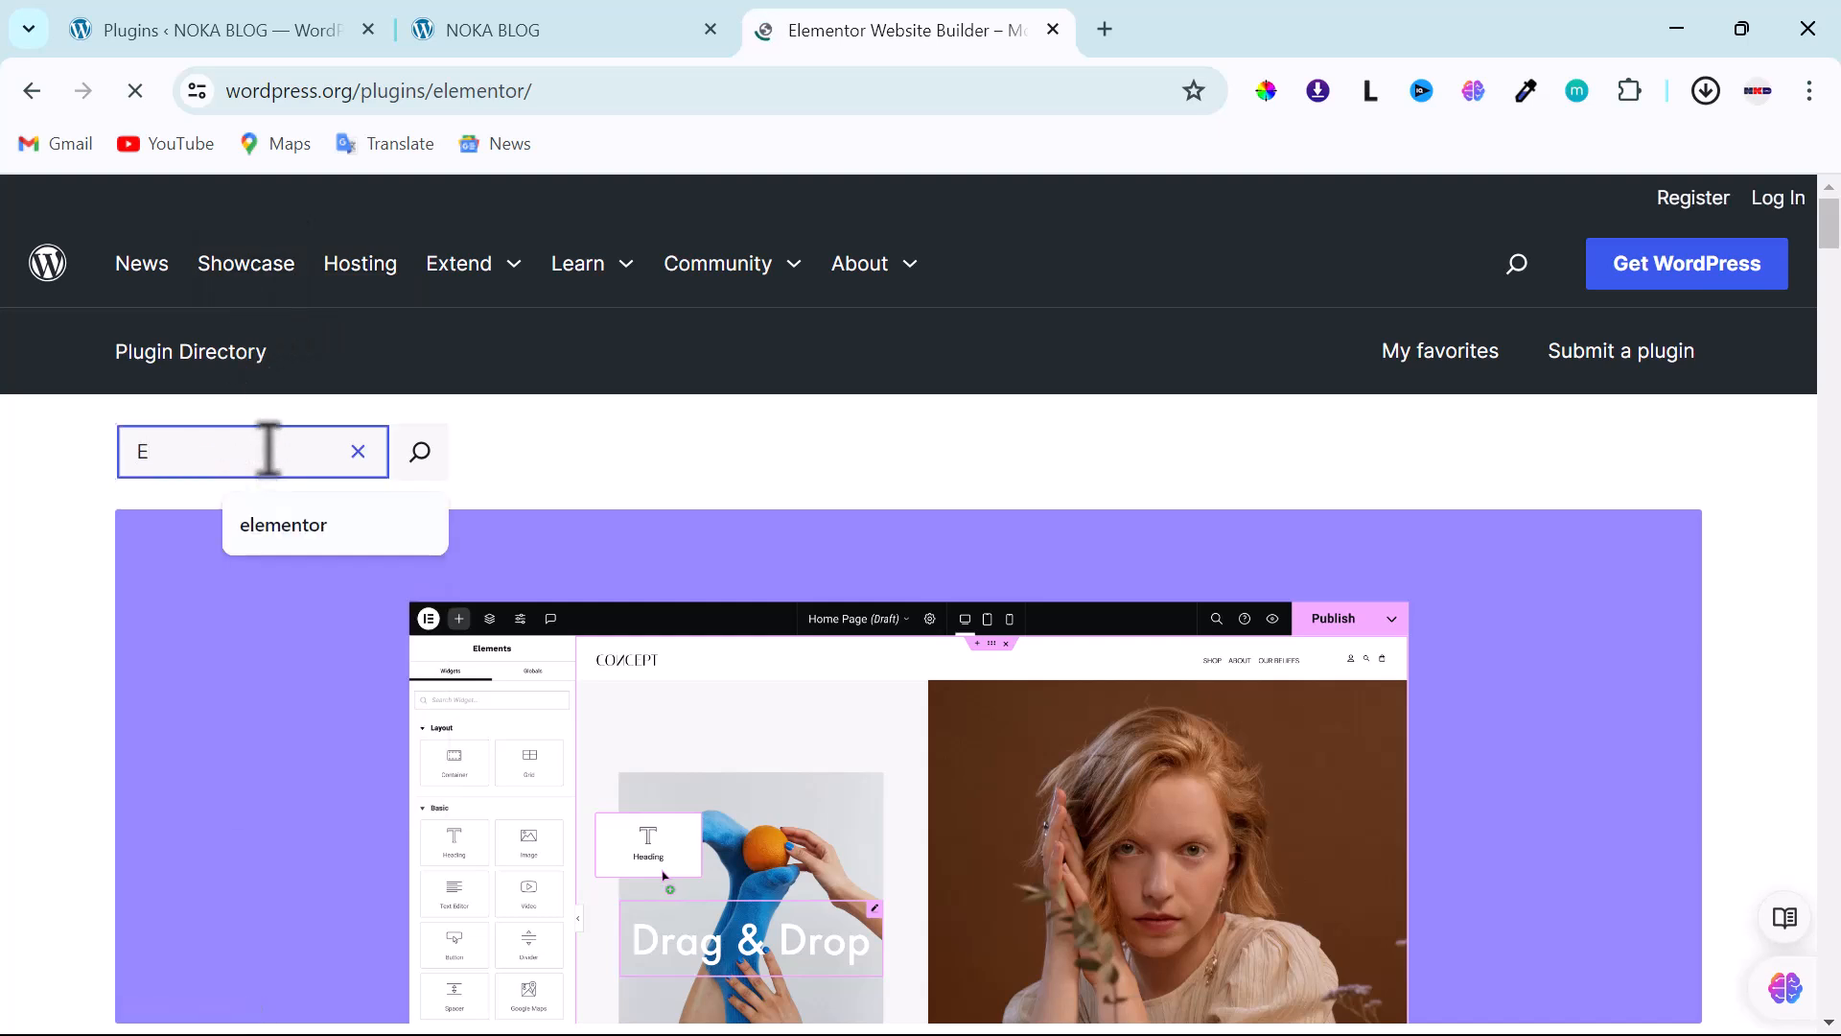
pyautogui.write('ssential Addons')
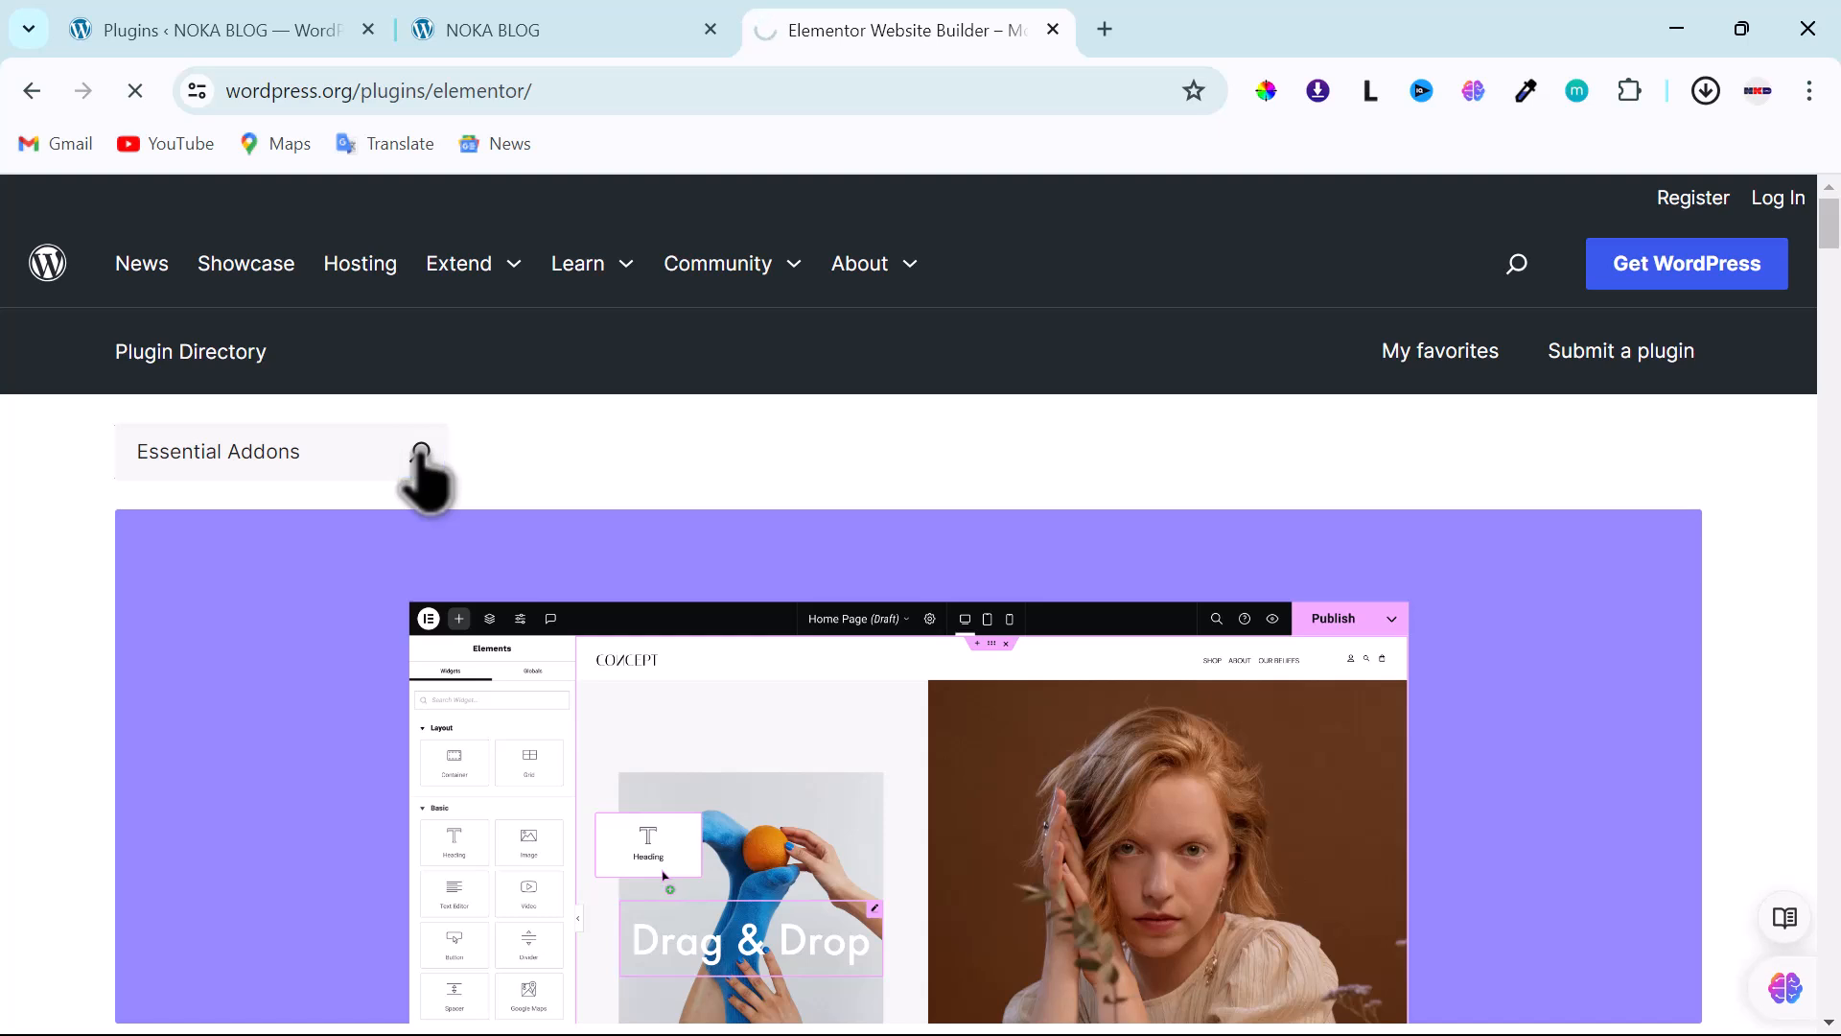
pyautogui.scroll(-3, 484, 614)
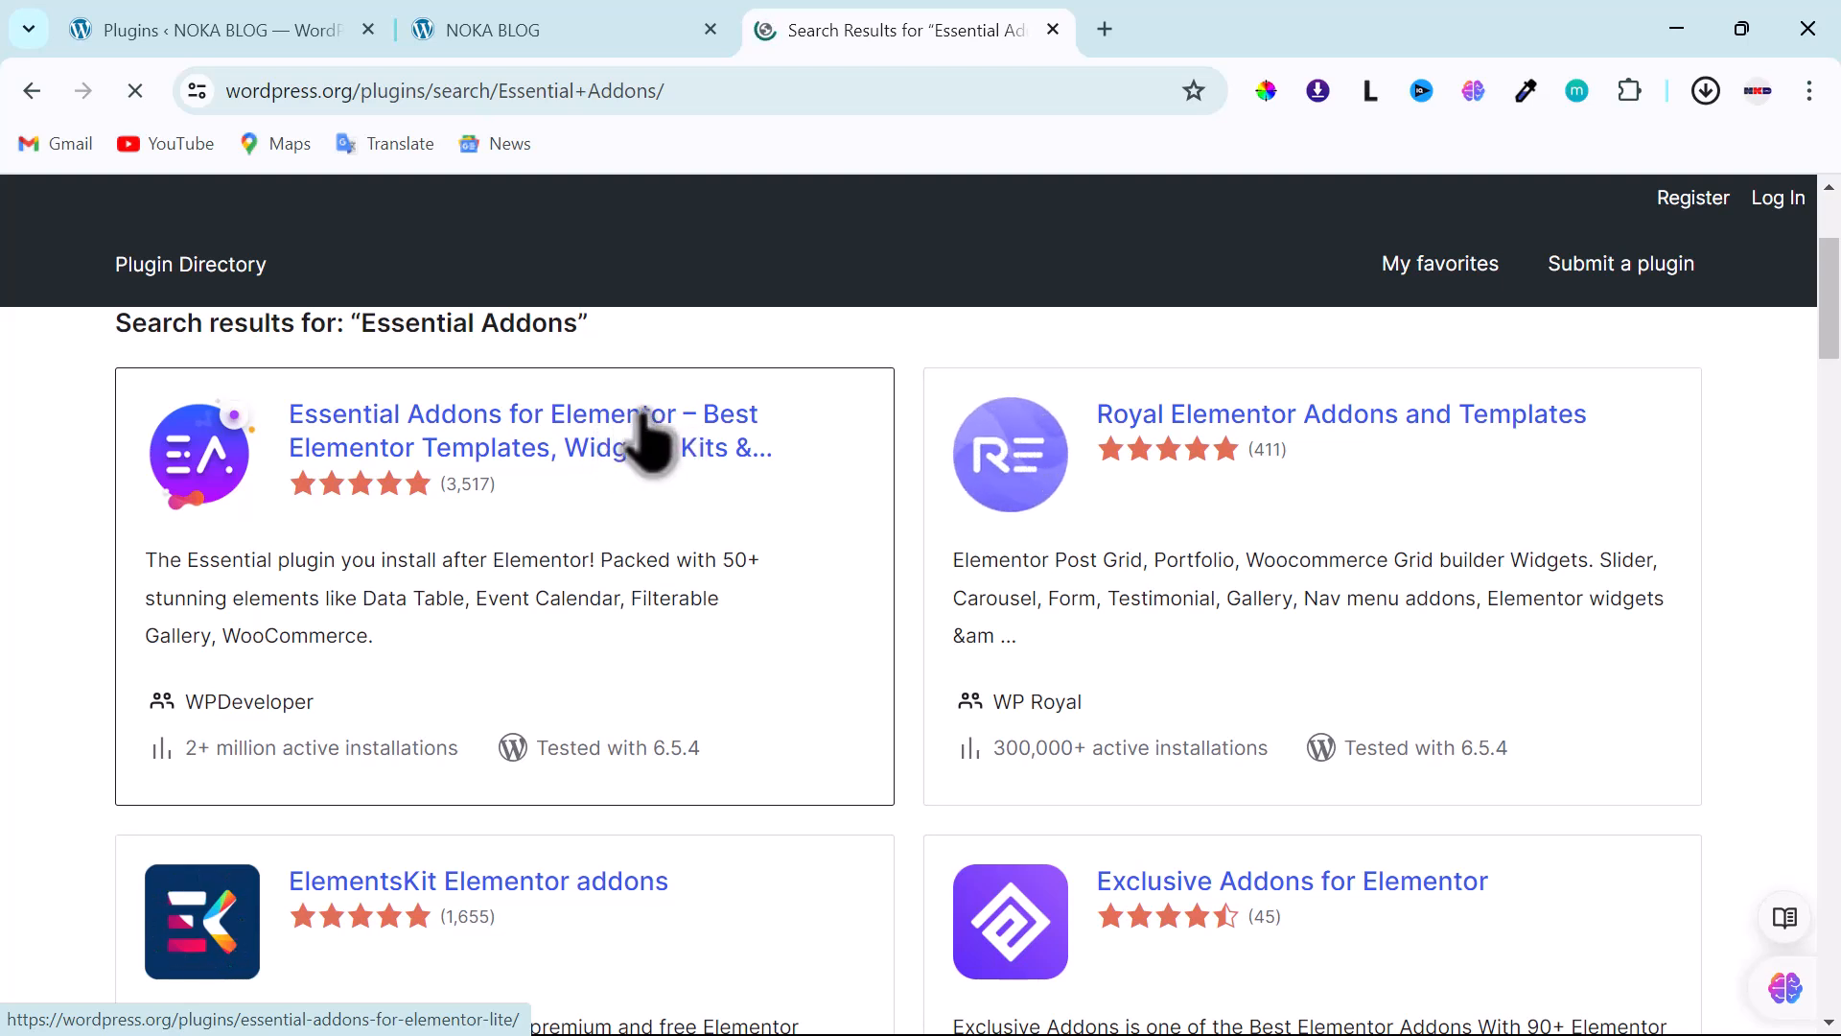
pyautogui.click(640, 437)
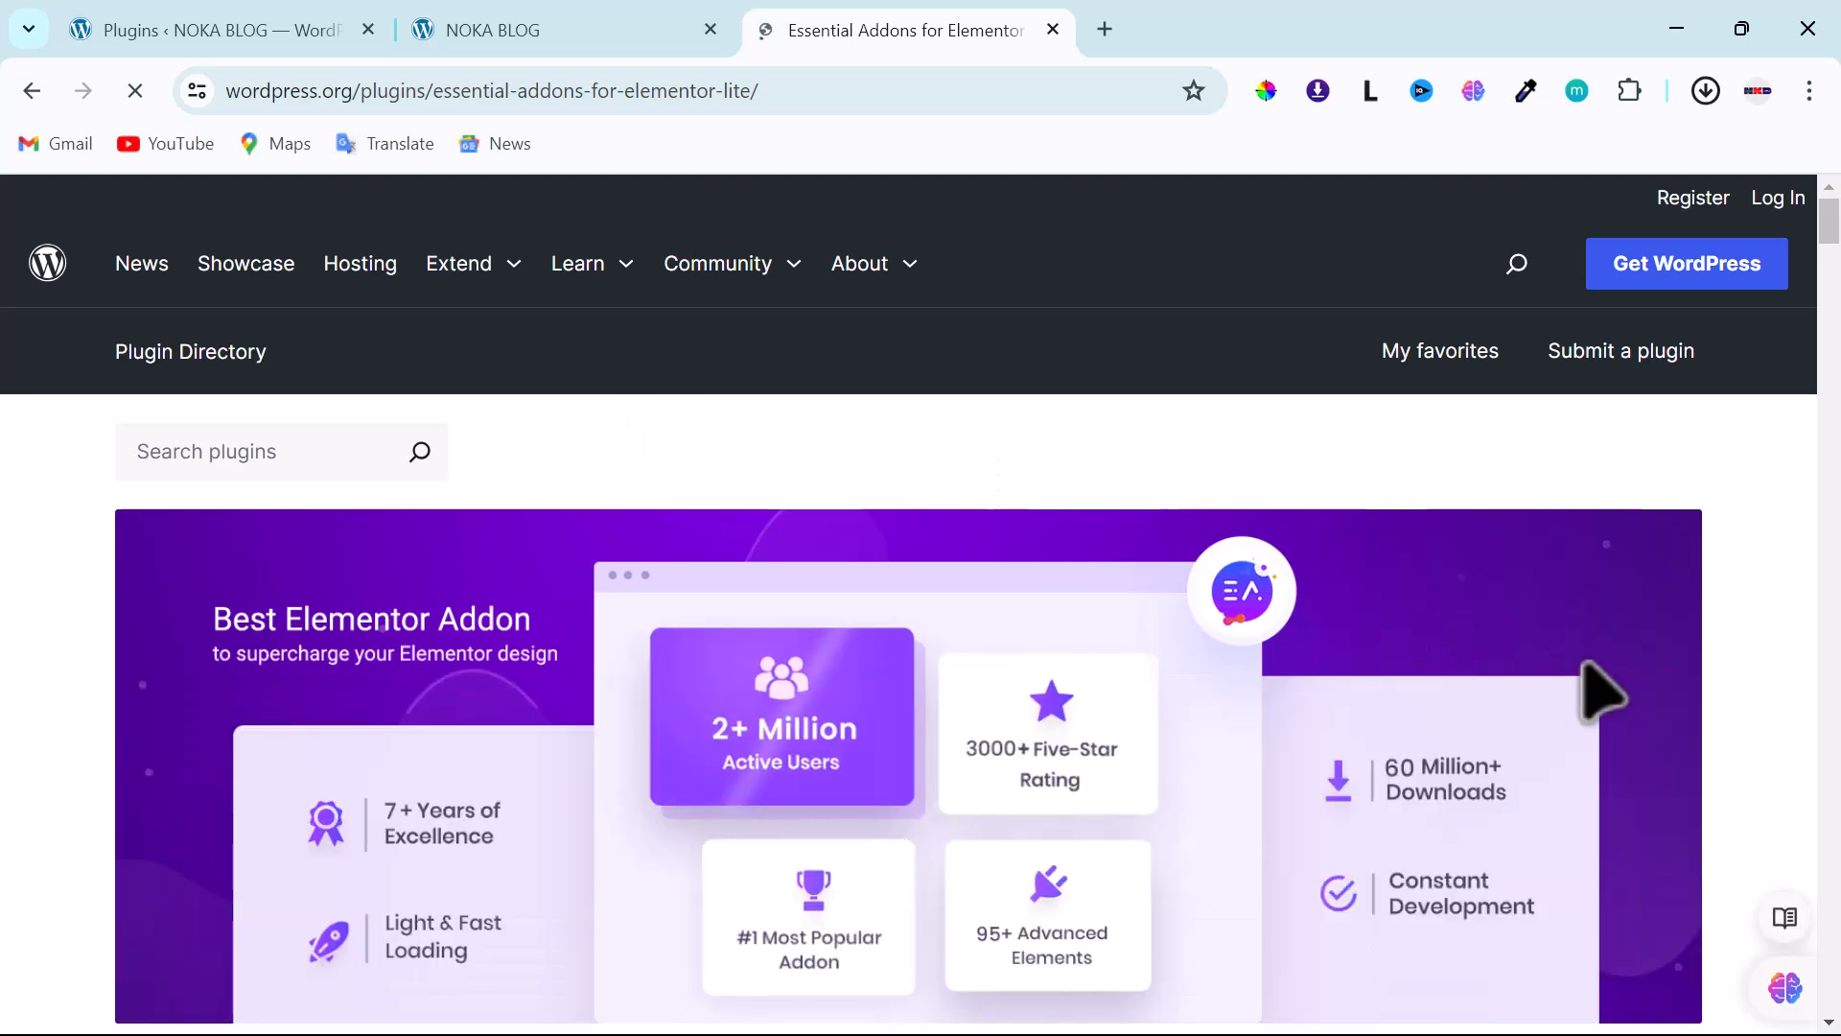
pyautogui.scroll(-3, 1553, 652)
pyautogui.scroll(-2, 1535, 641)
pyautogui.click(1611, 710)
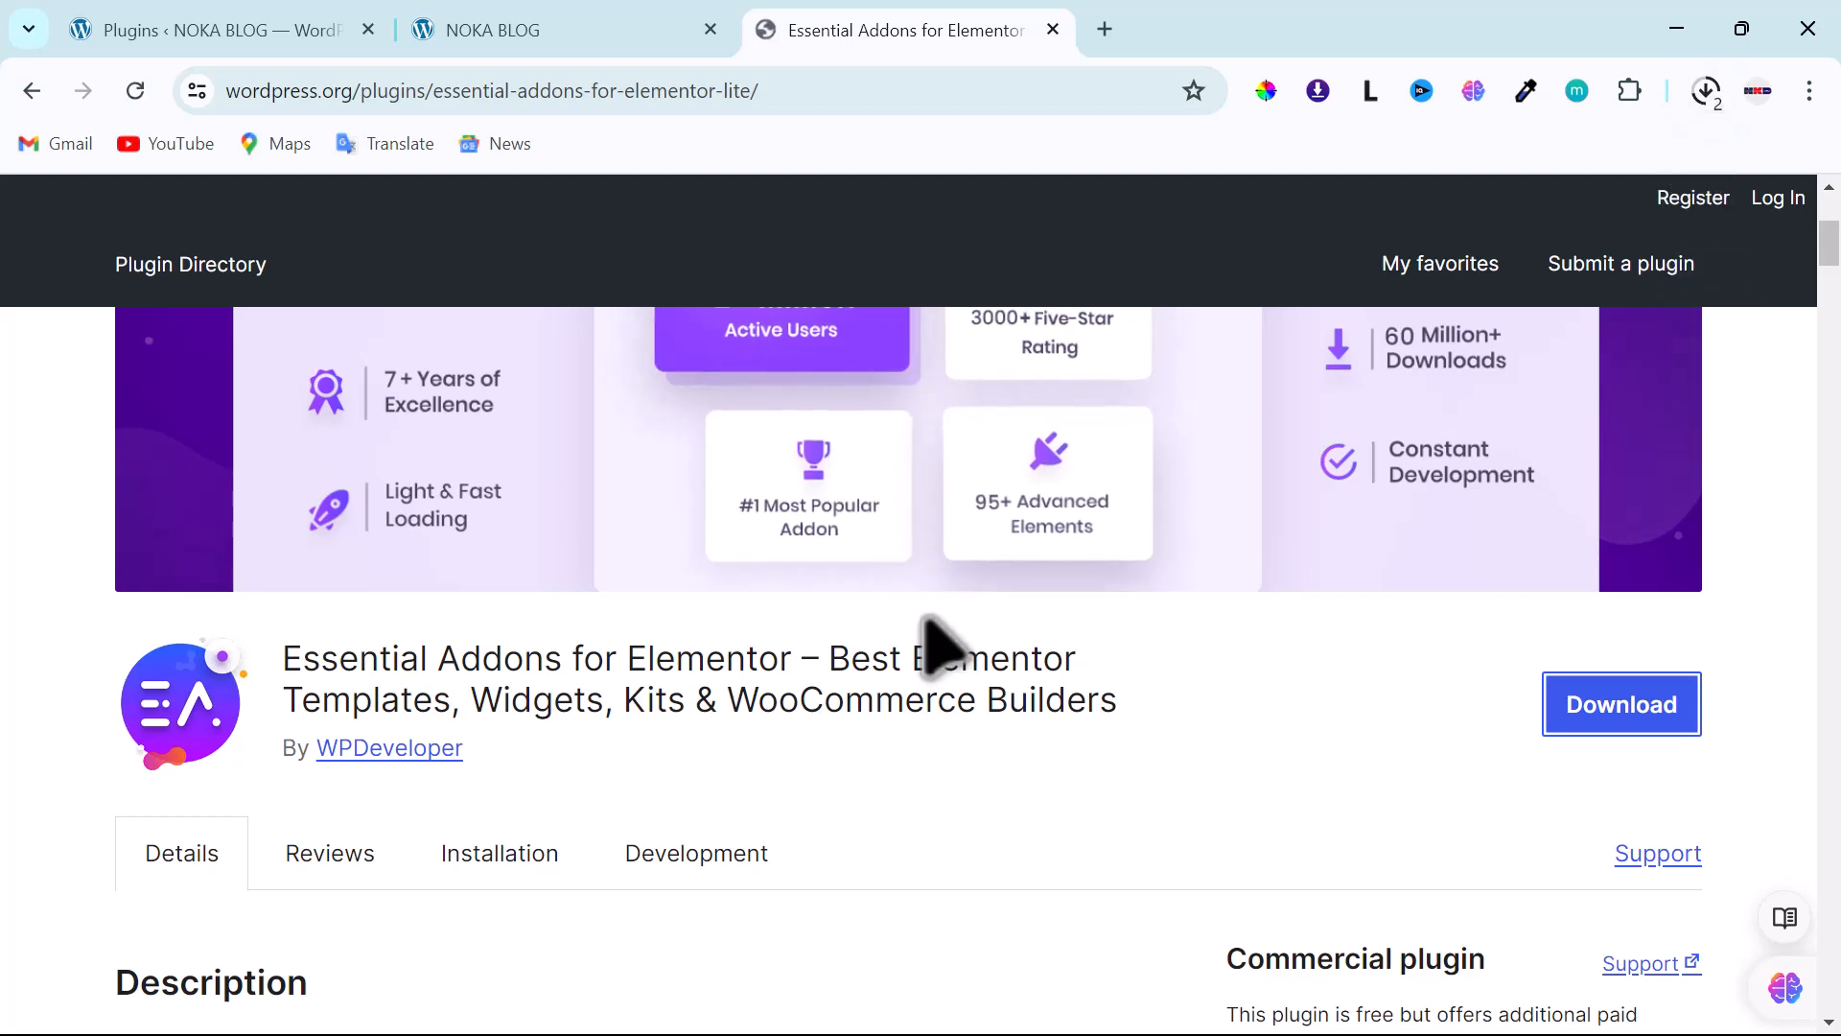
pyautogui.scroll(5, 804, 624)
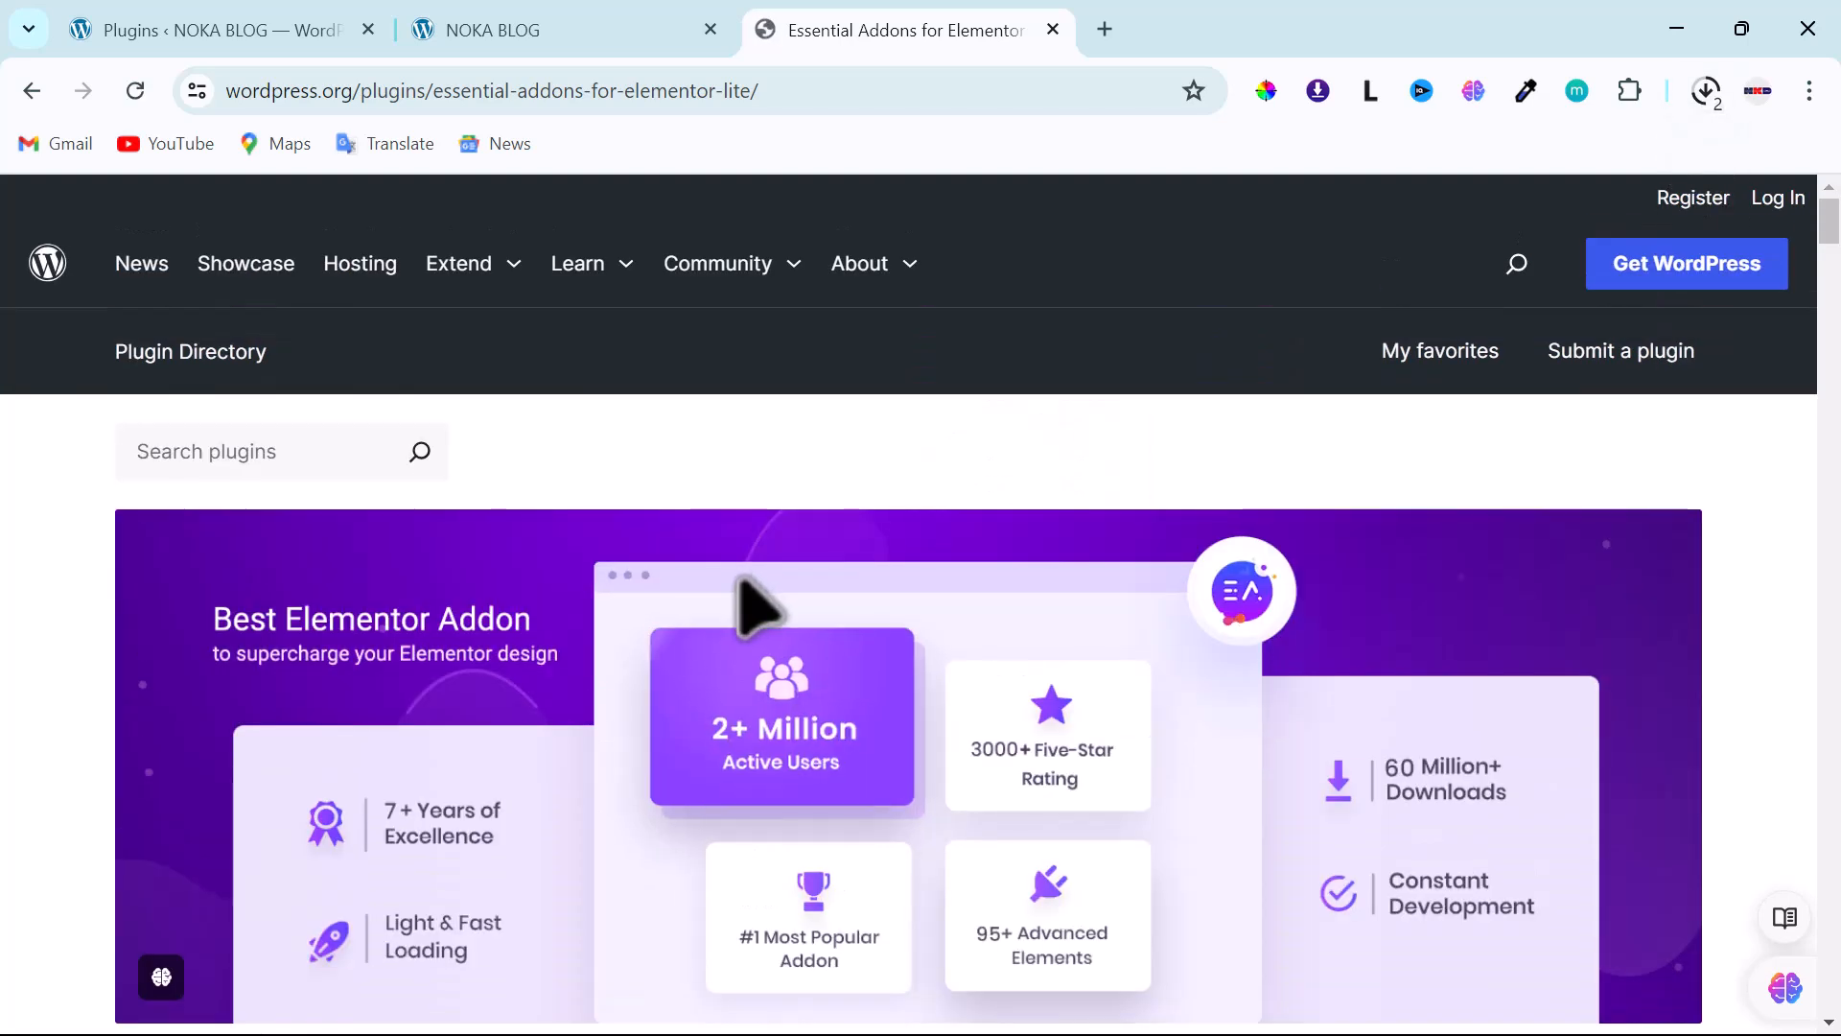
# - Clear the previous plugin search and search the directory for 'Royal'
pyautogui.doubleClick(29, 88)
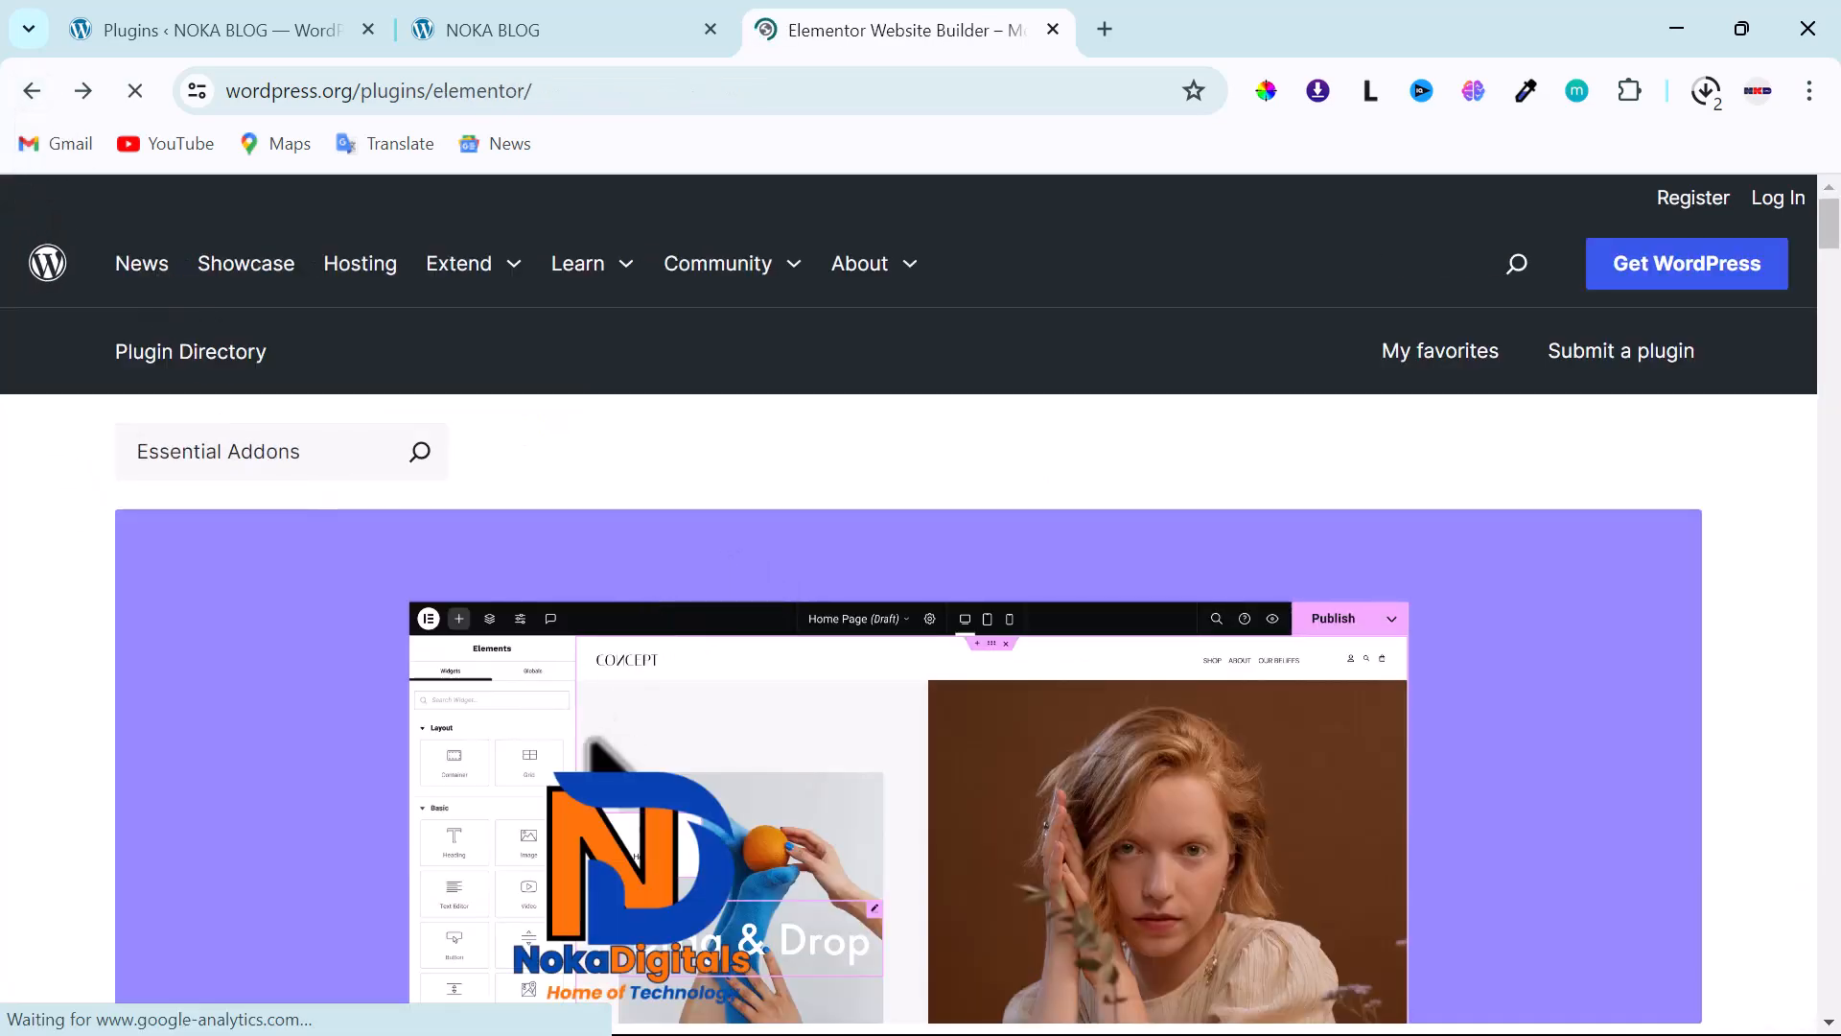
pyautogui.scroll(-5, 596, 746)
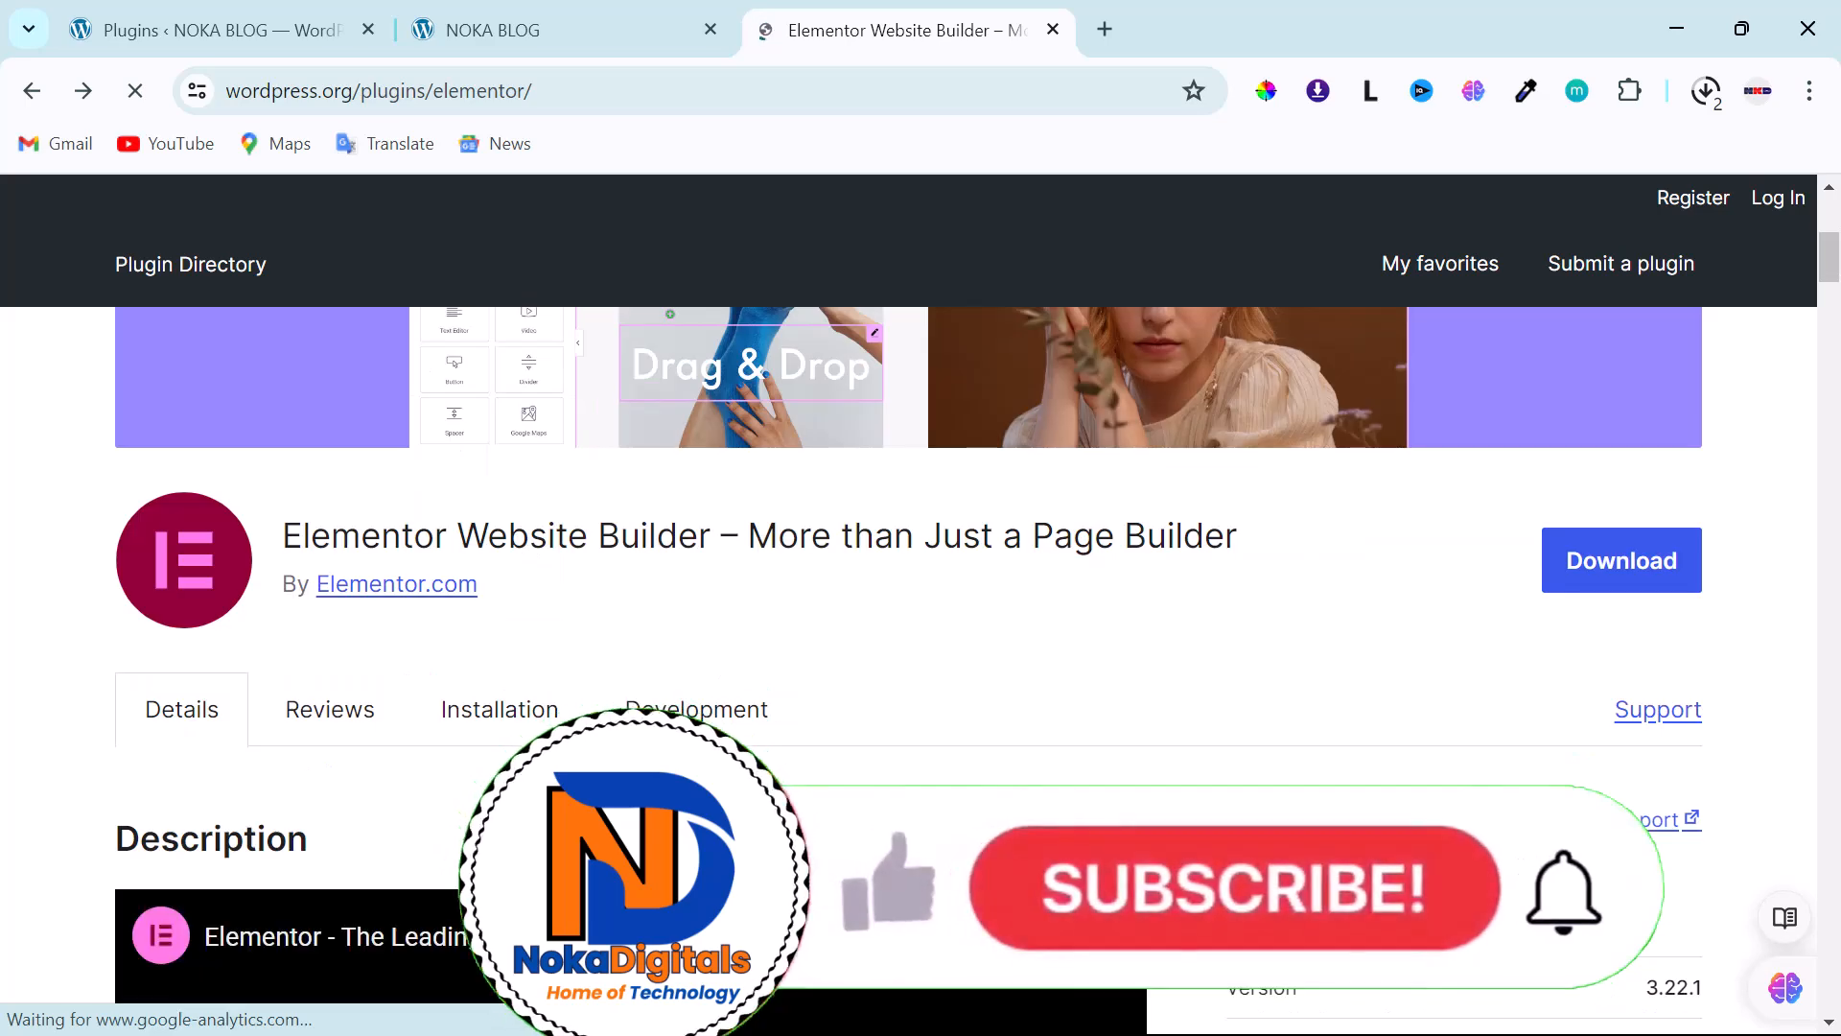
pyautogui.scroll(5, 596, 746)
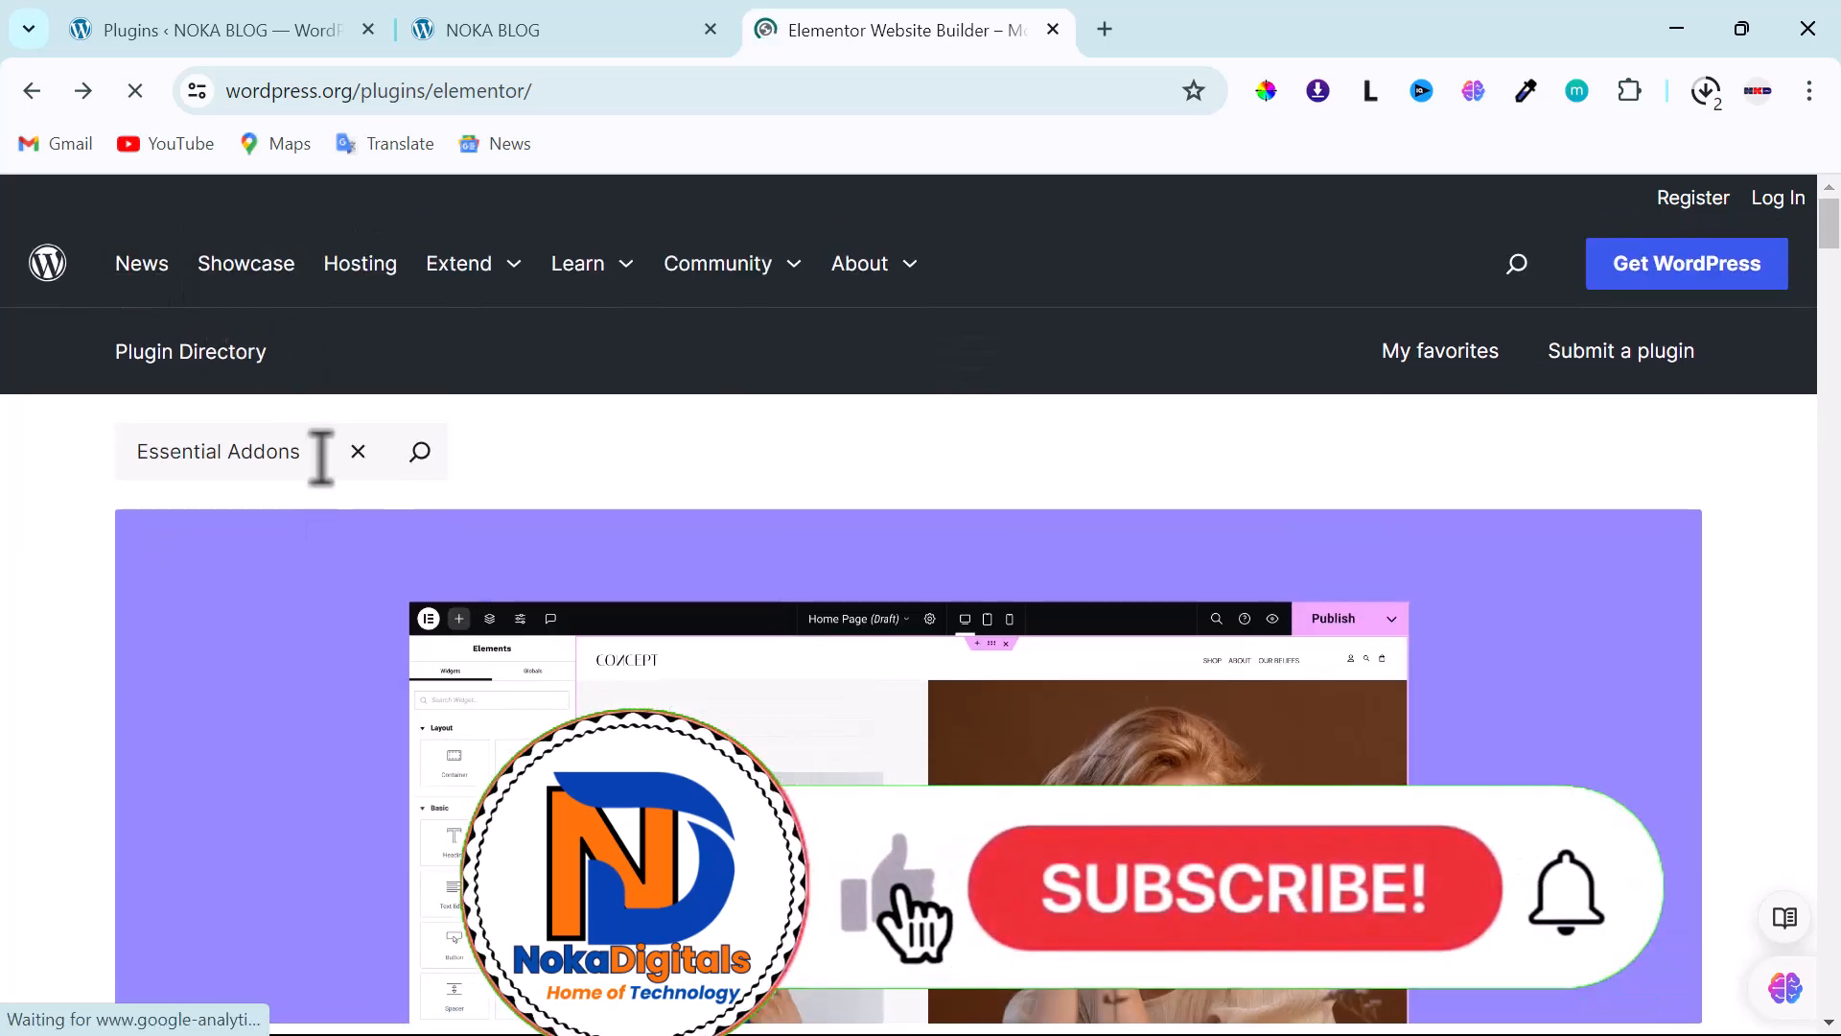
pyautogui.click(357, 451)
pyautogui.click(300, 452)
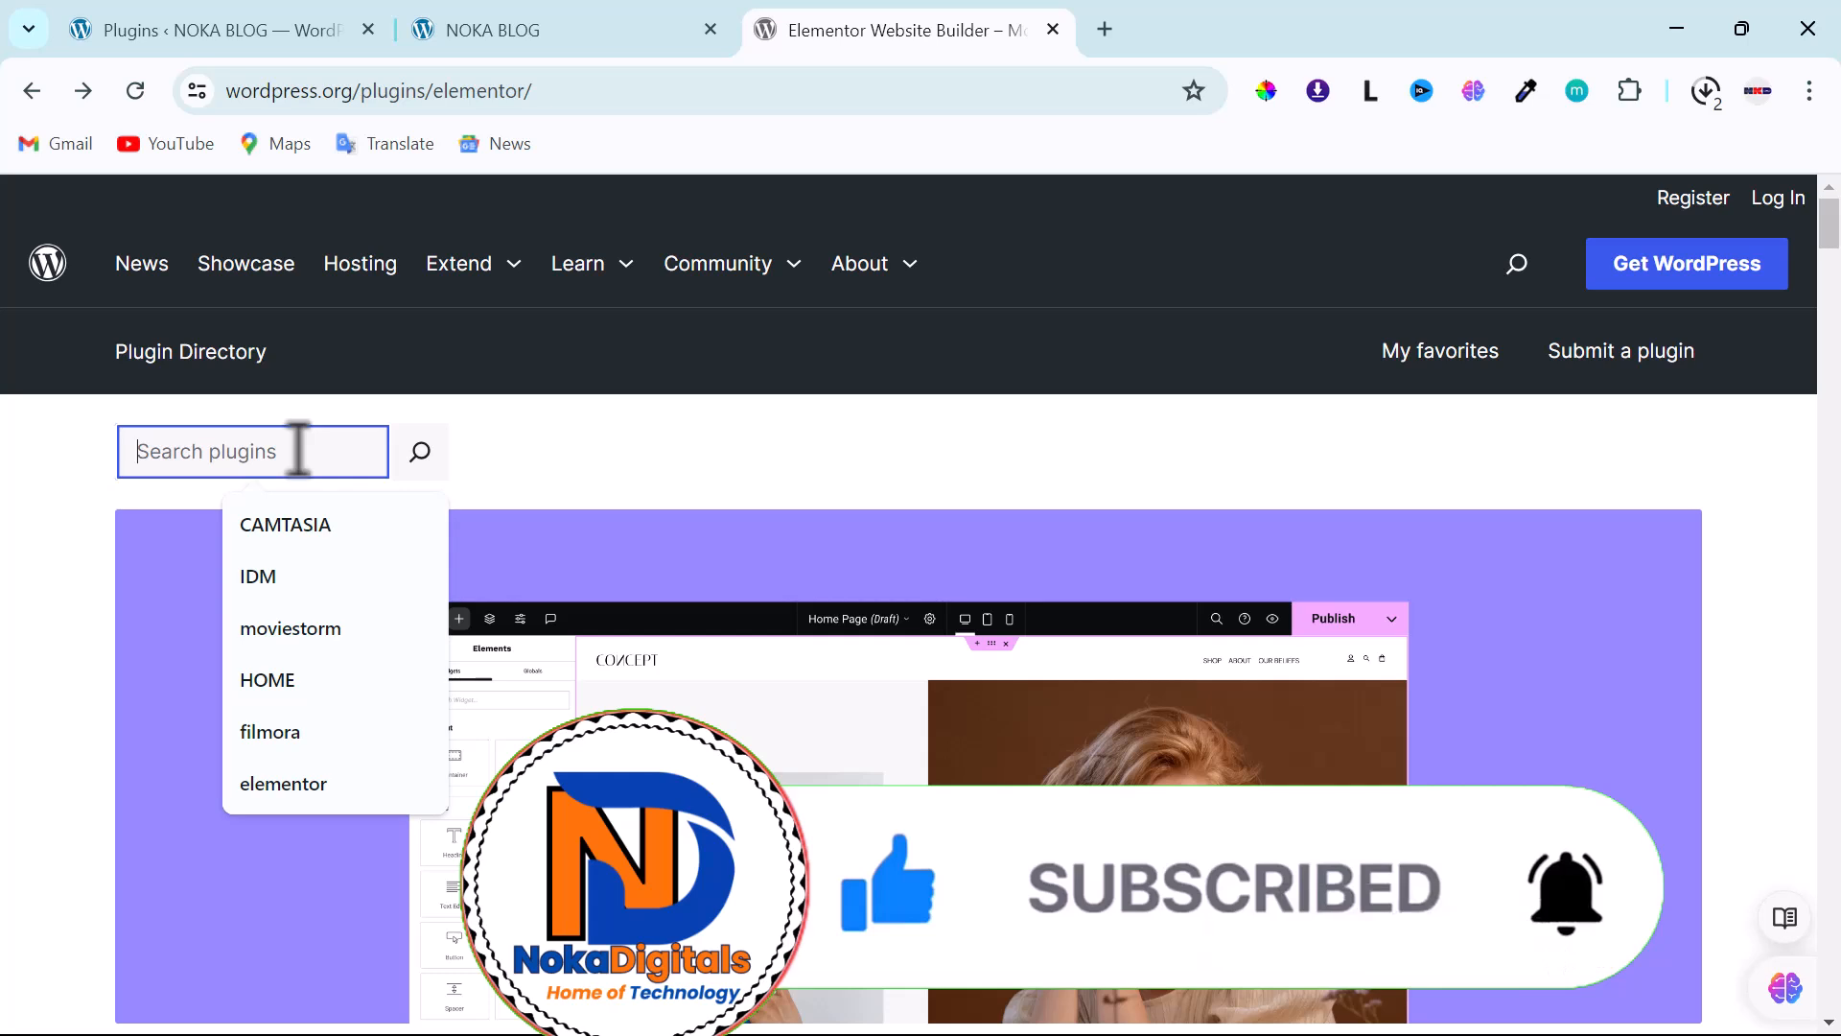
pyautogui.write('Ro')
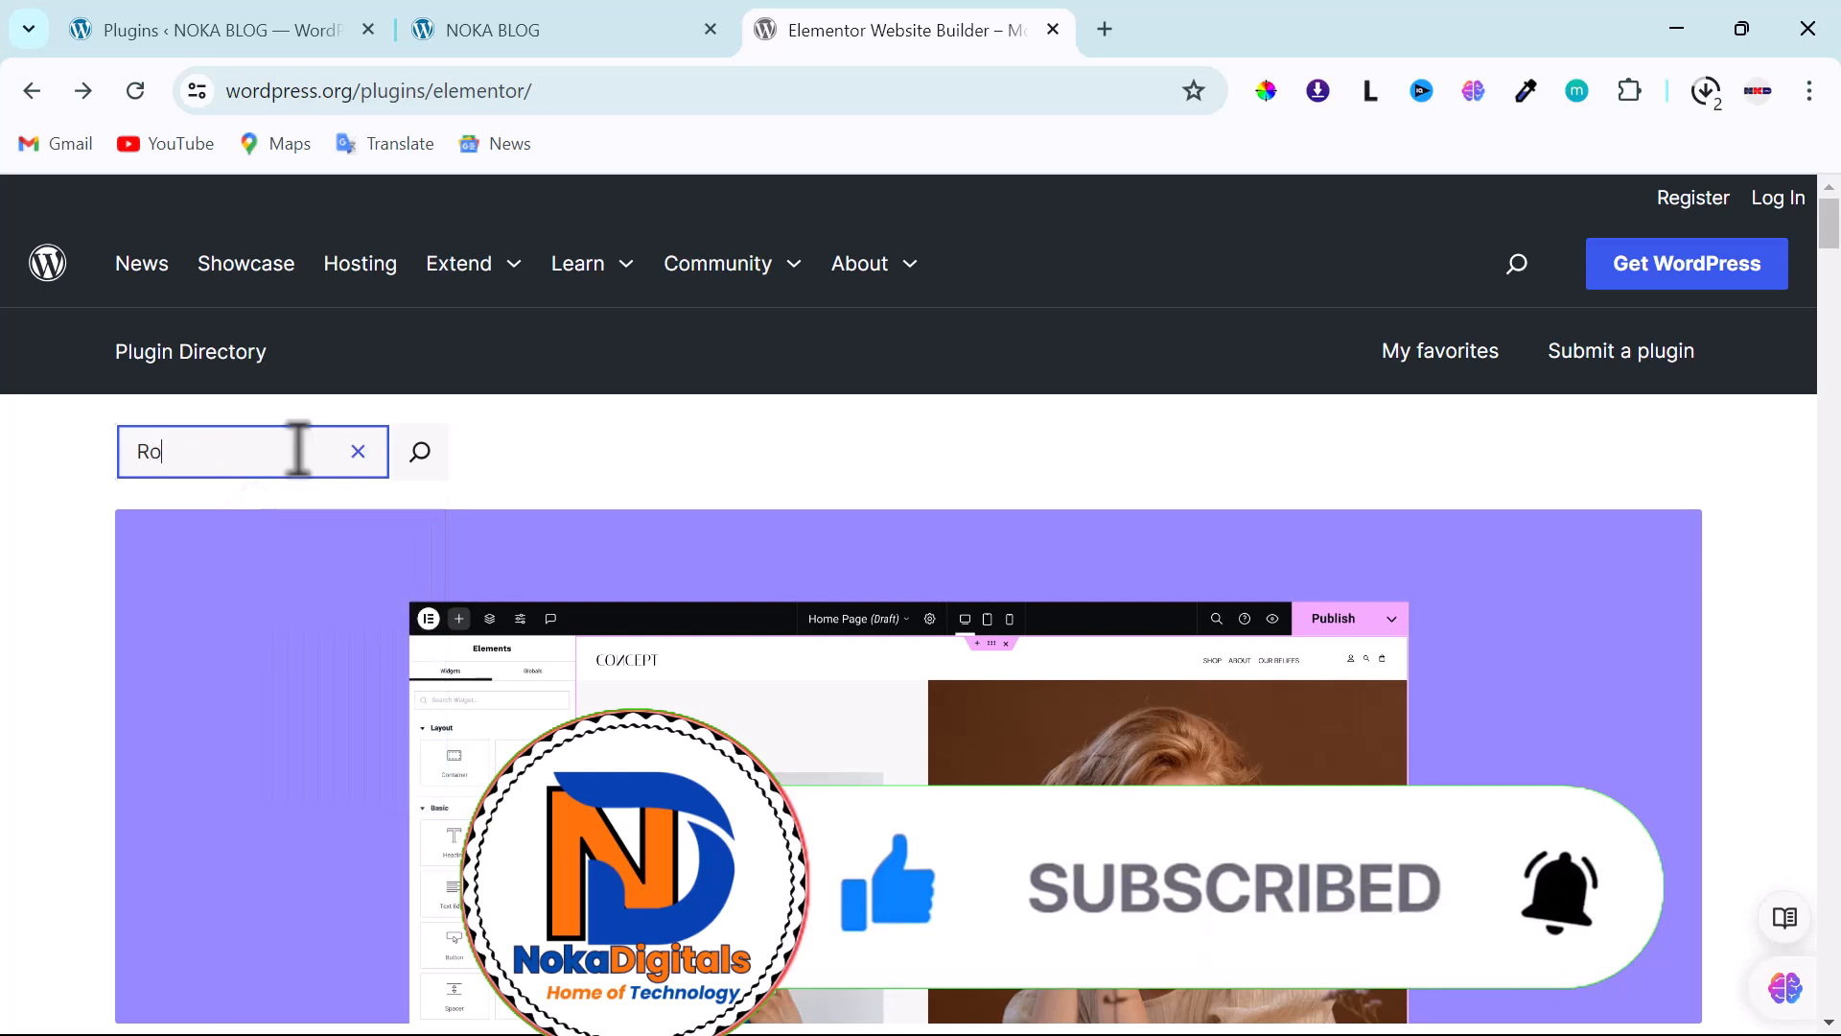
pyautogui.write('yal')
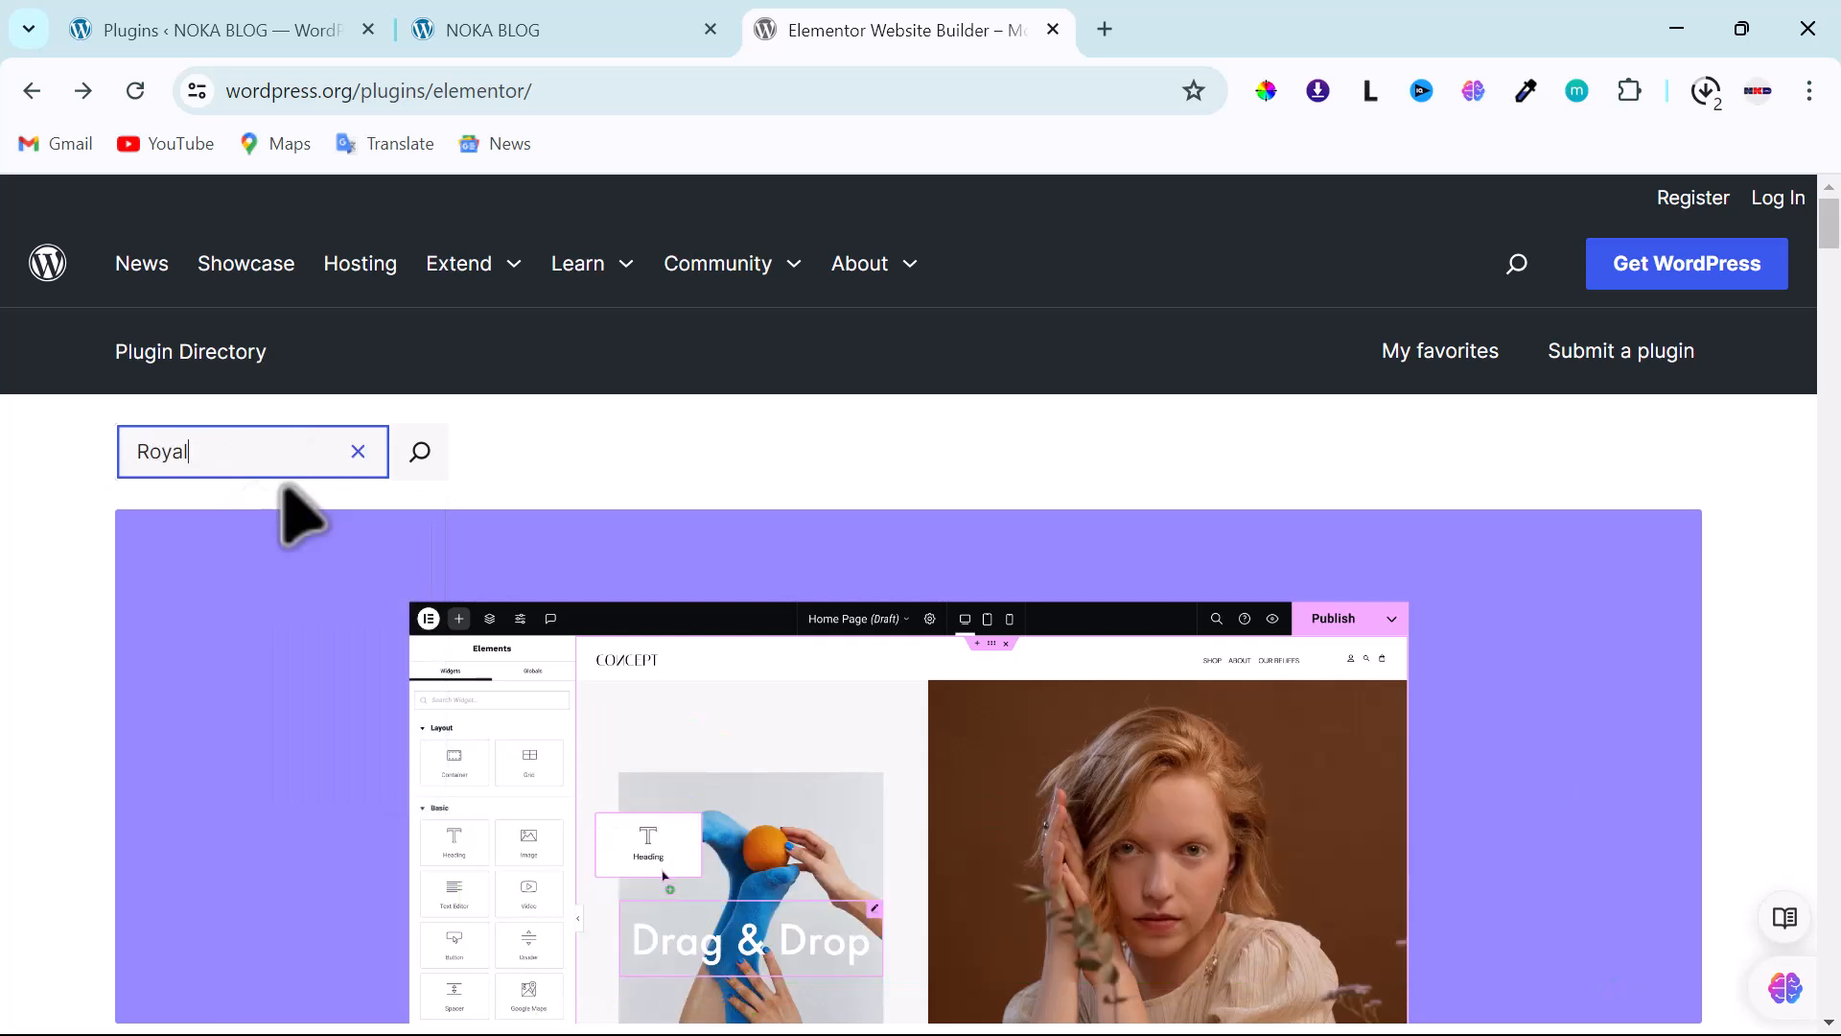
pyautogui.click(420, 453)
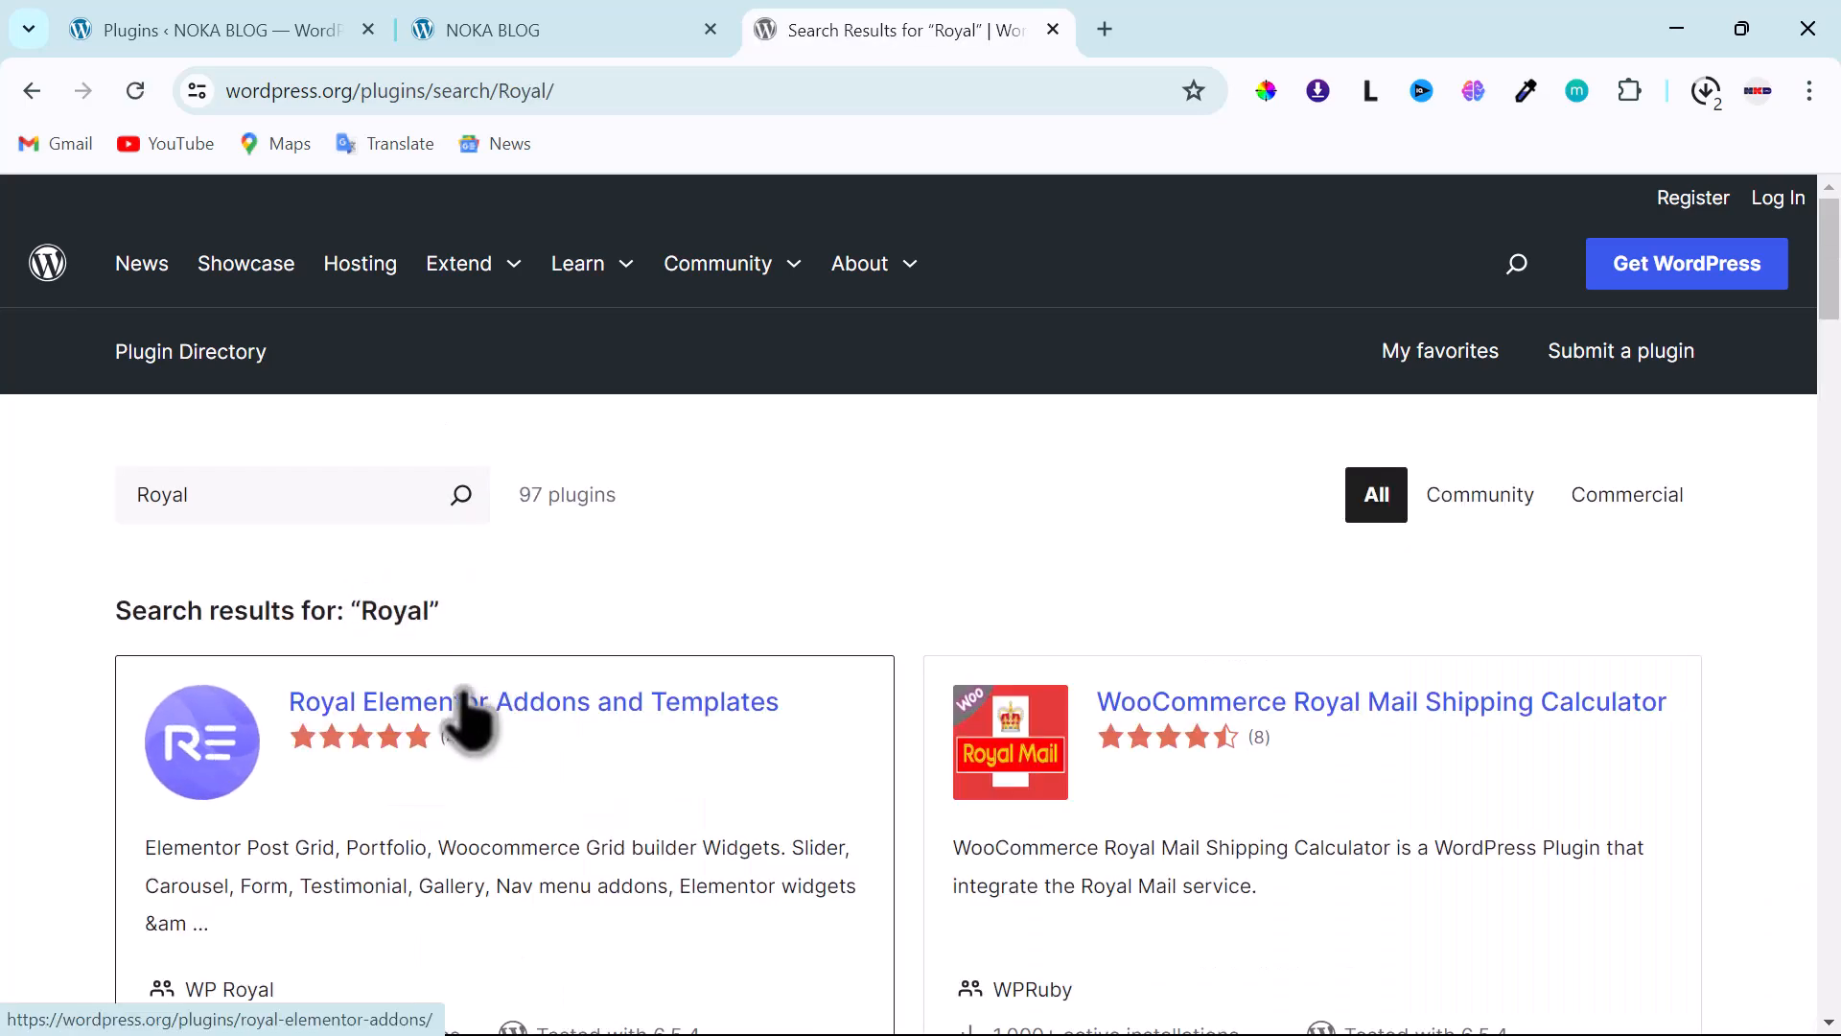
# - Download the Royal Elementor Addons and Templates 1.3.977 plugin zip
pyautogui.scroll(-3, 493, 727)
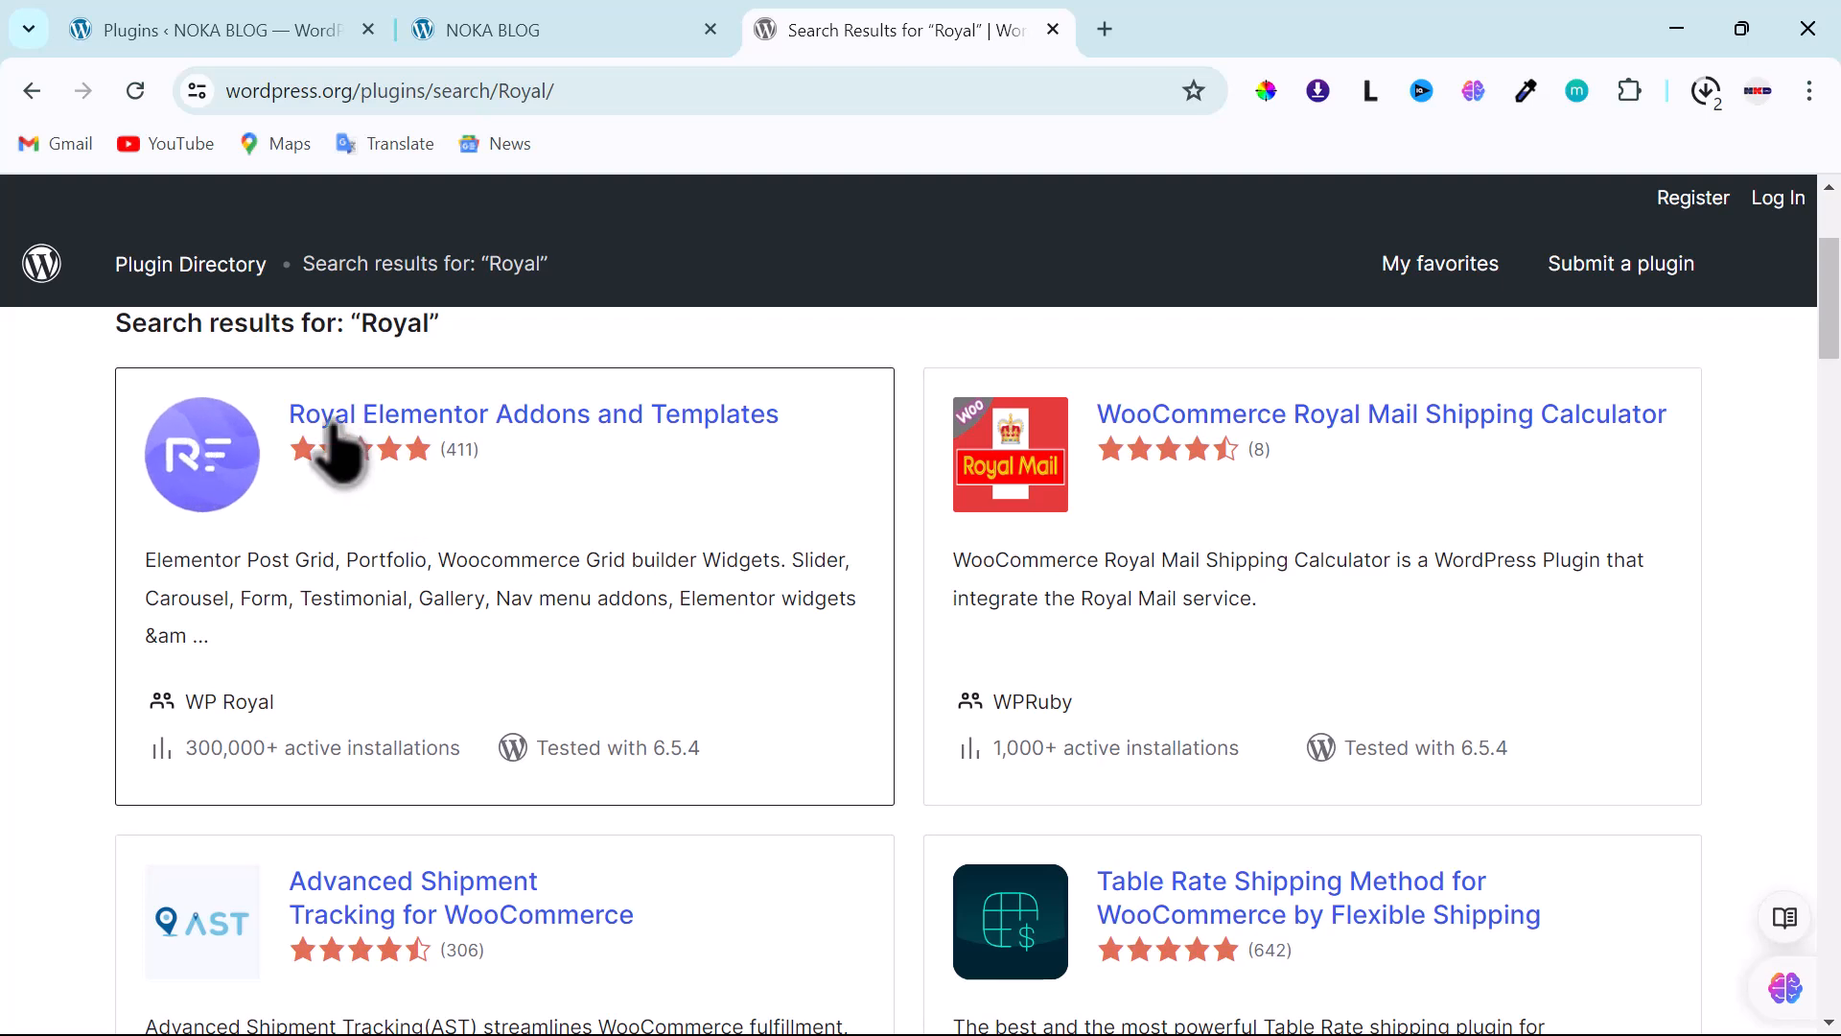
pyautogui.click(437, 422)
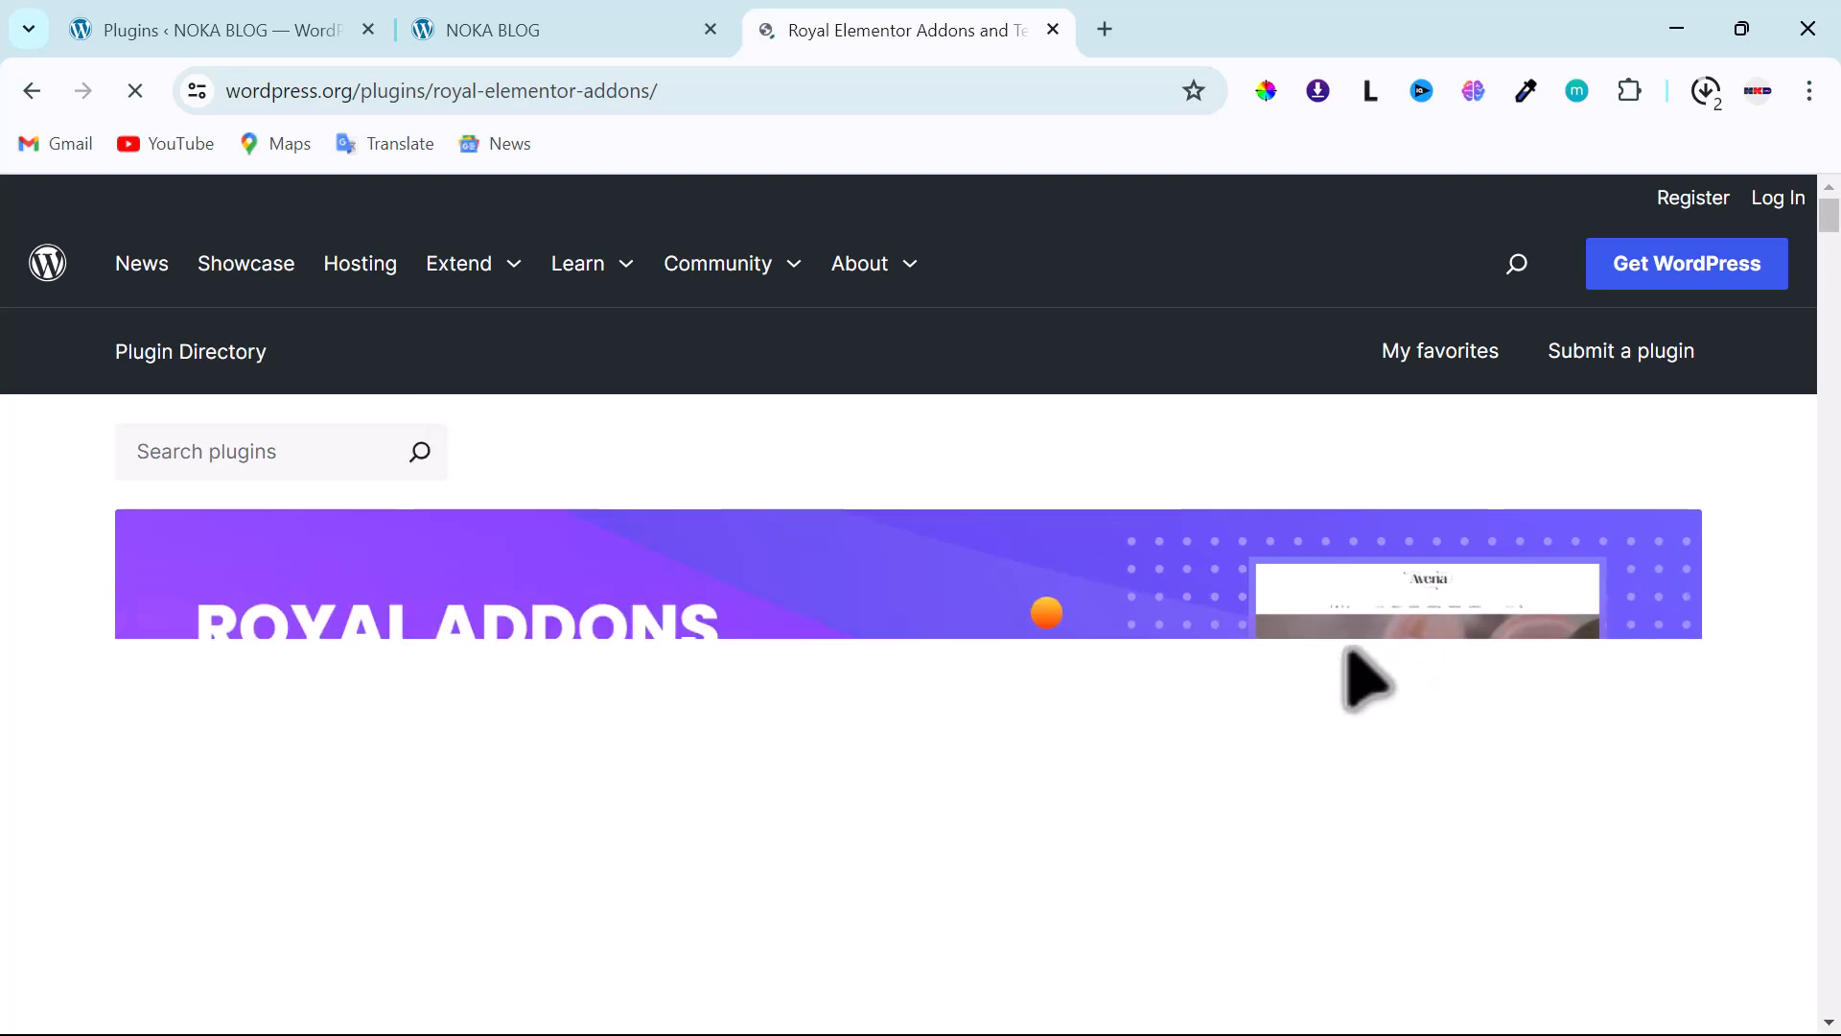
pyautogui.scroll(-3, 850, 658)
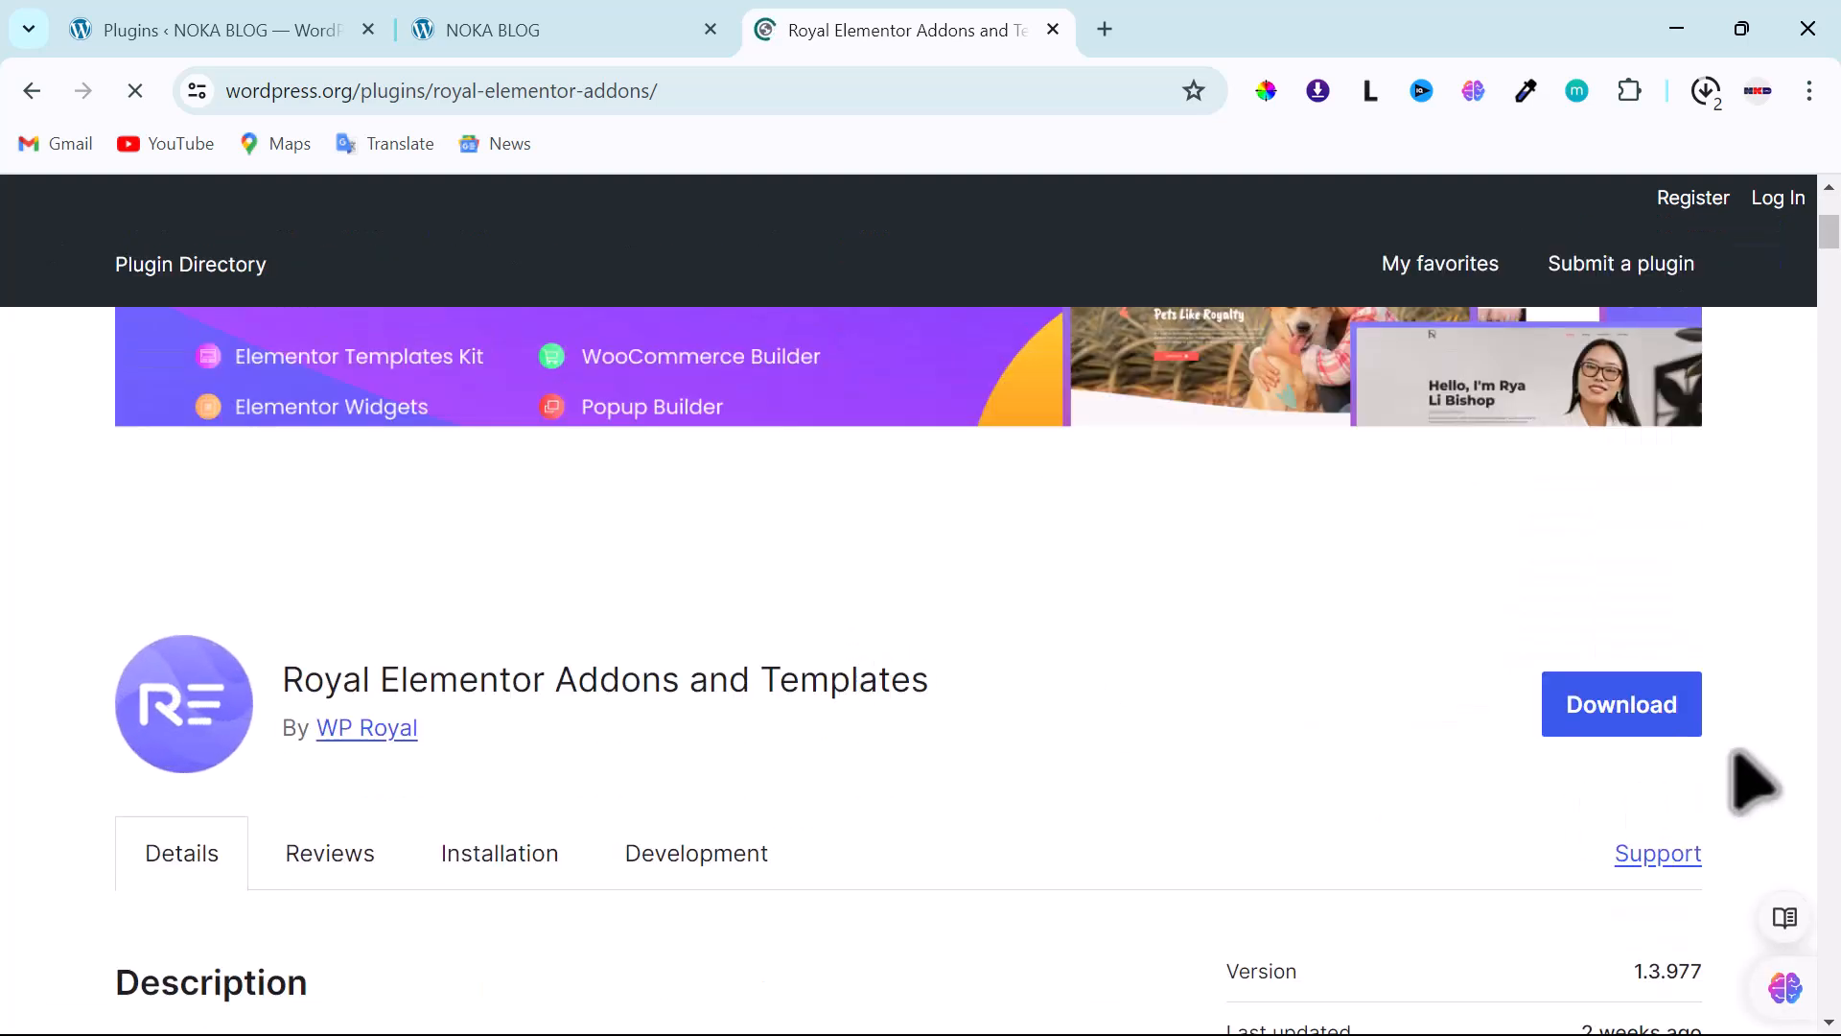
pyautogui.click(1673, 724)
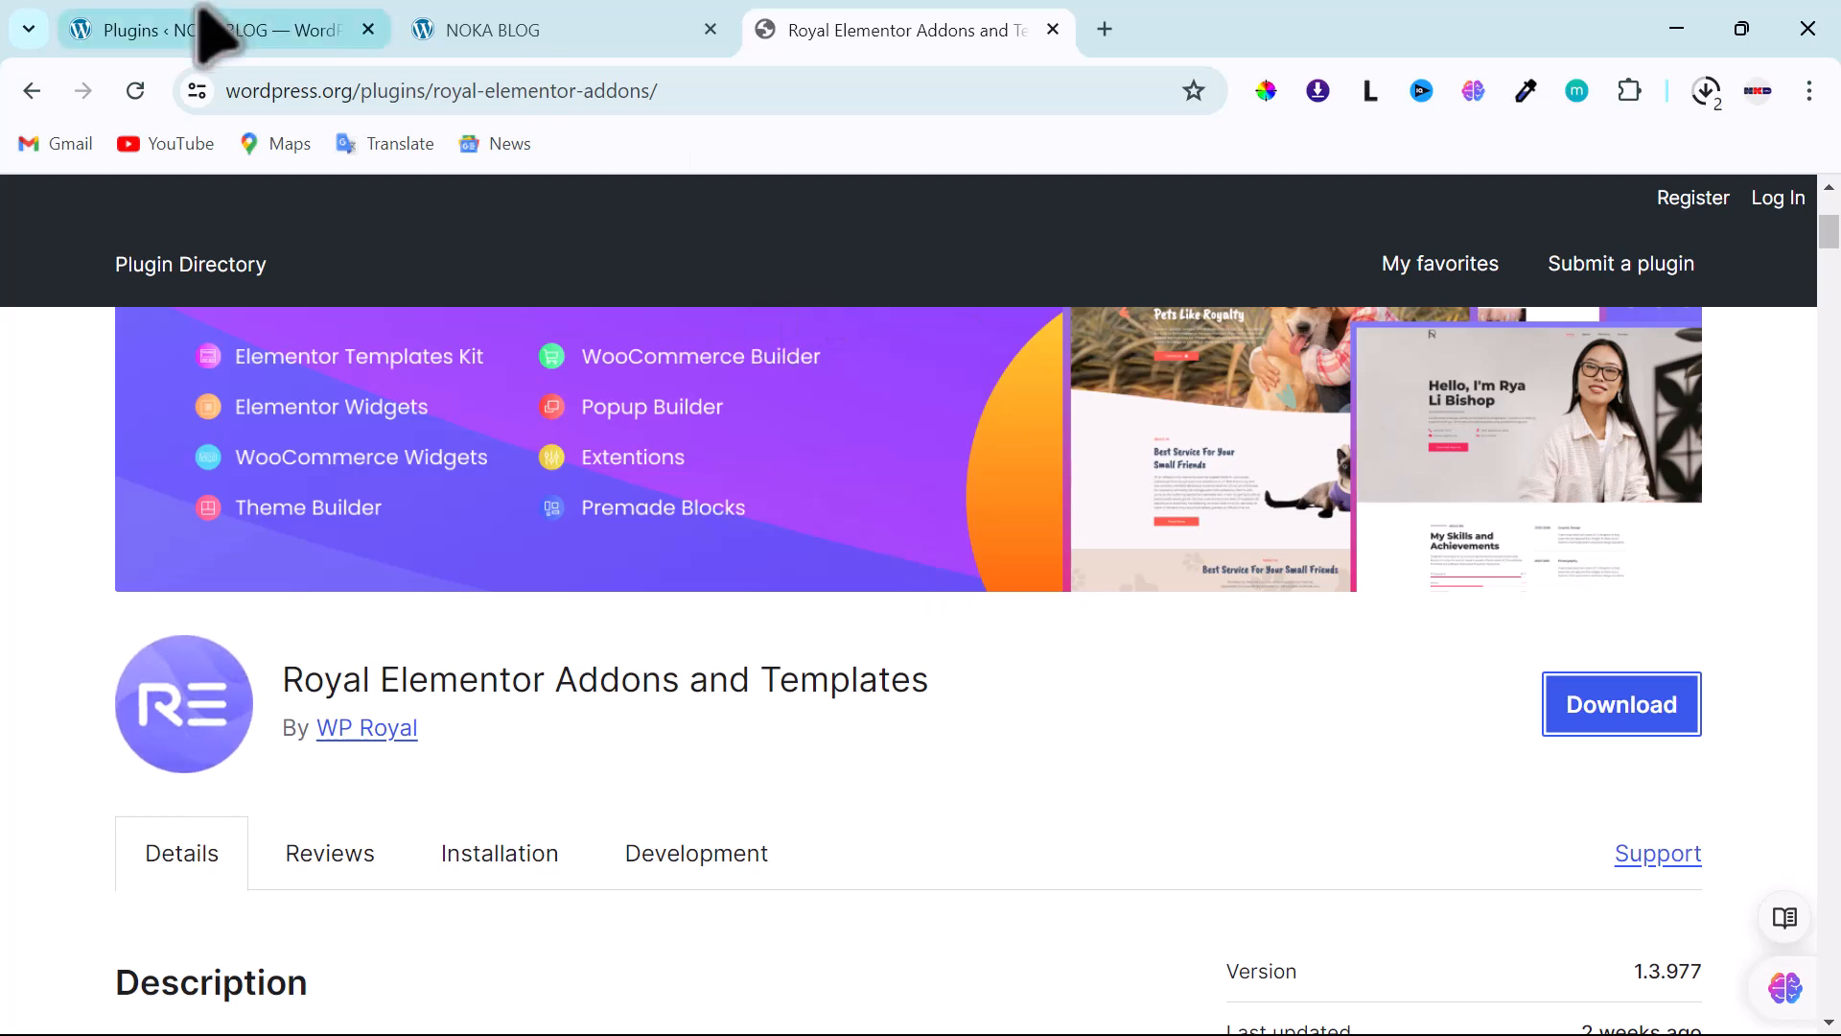
# - Open NOKA BLOG's Upload Plugin form and its file picker for the plugin zip
pyautogui.click(158, 27)
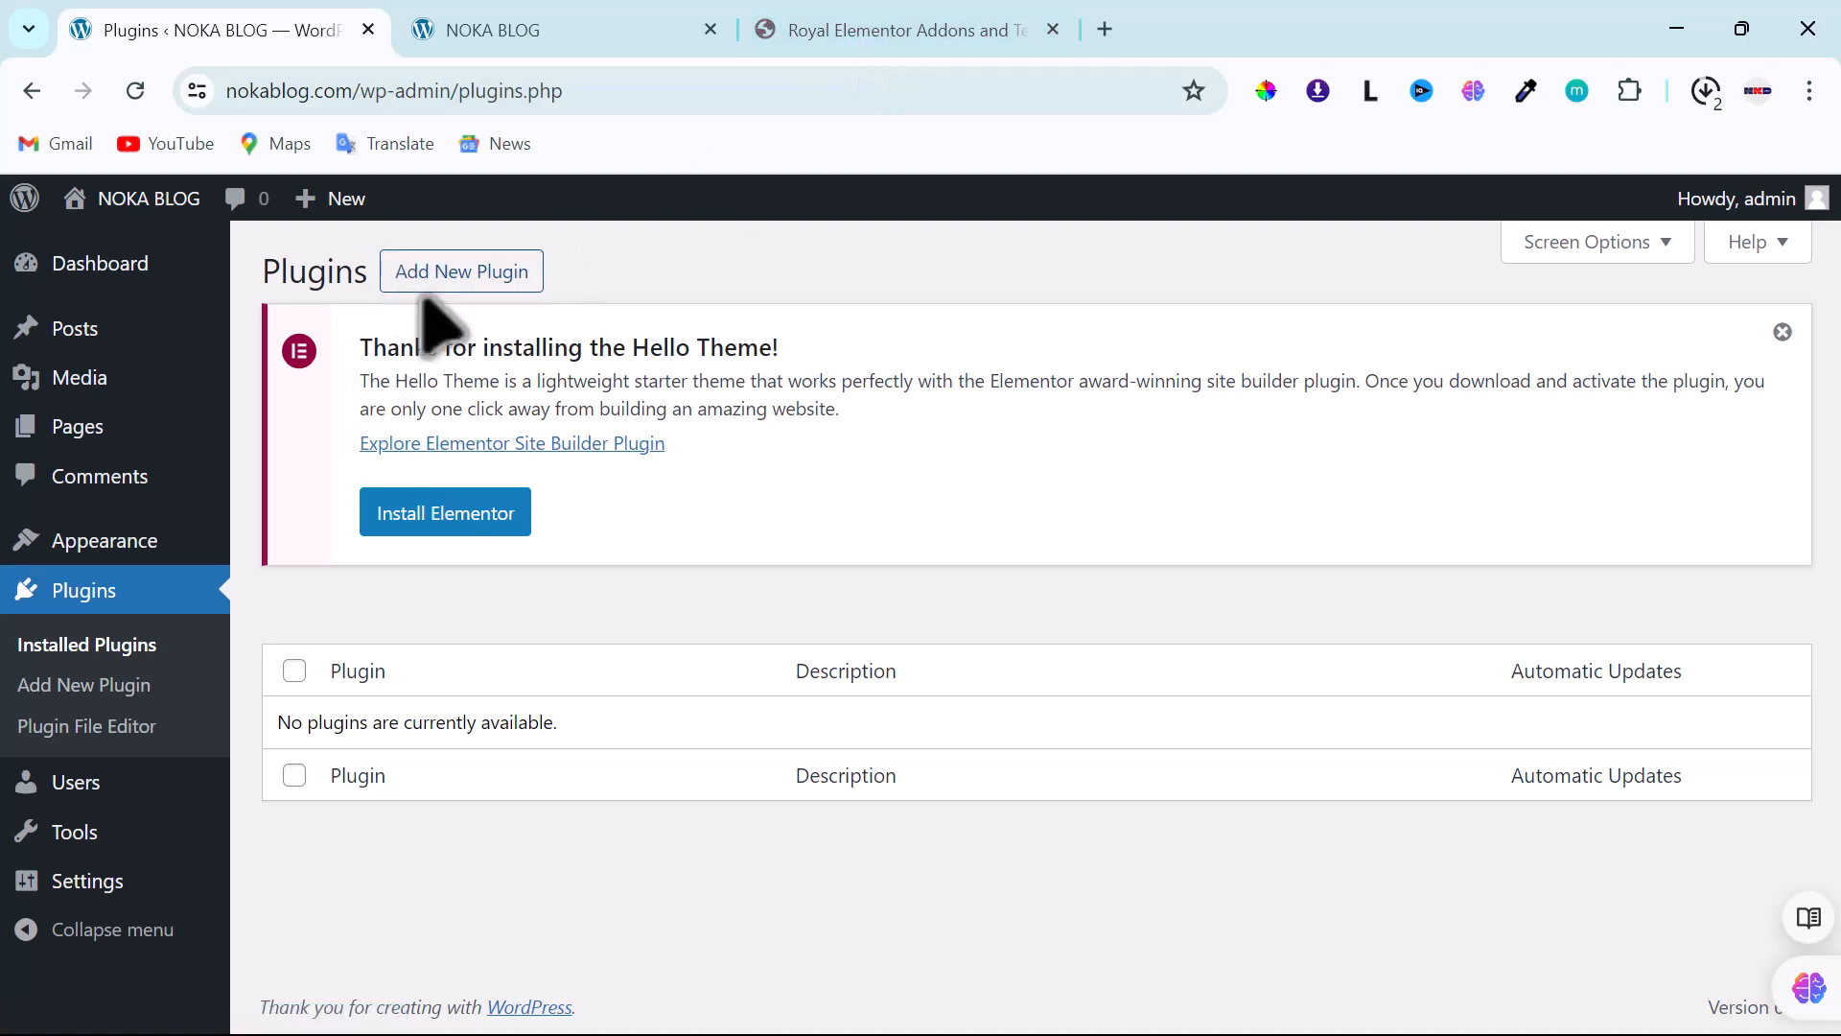
pyautogui.click(447, 275)
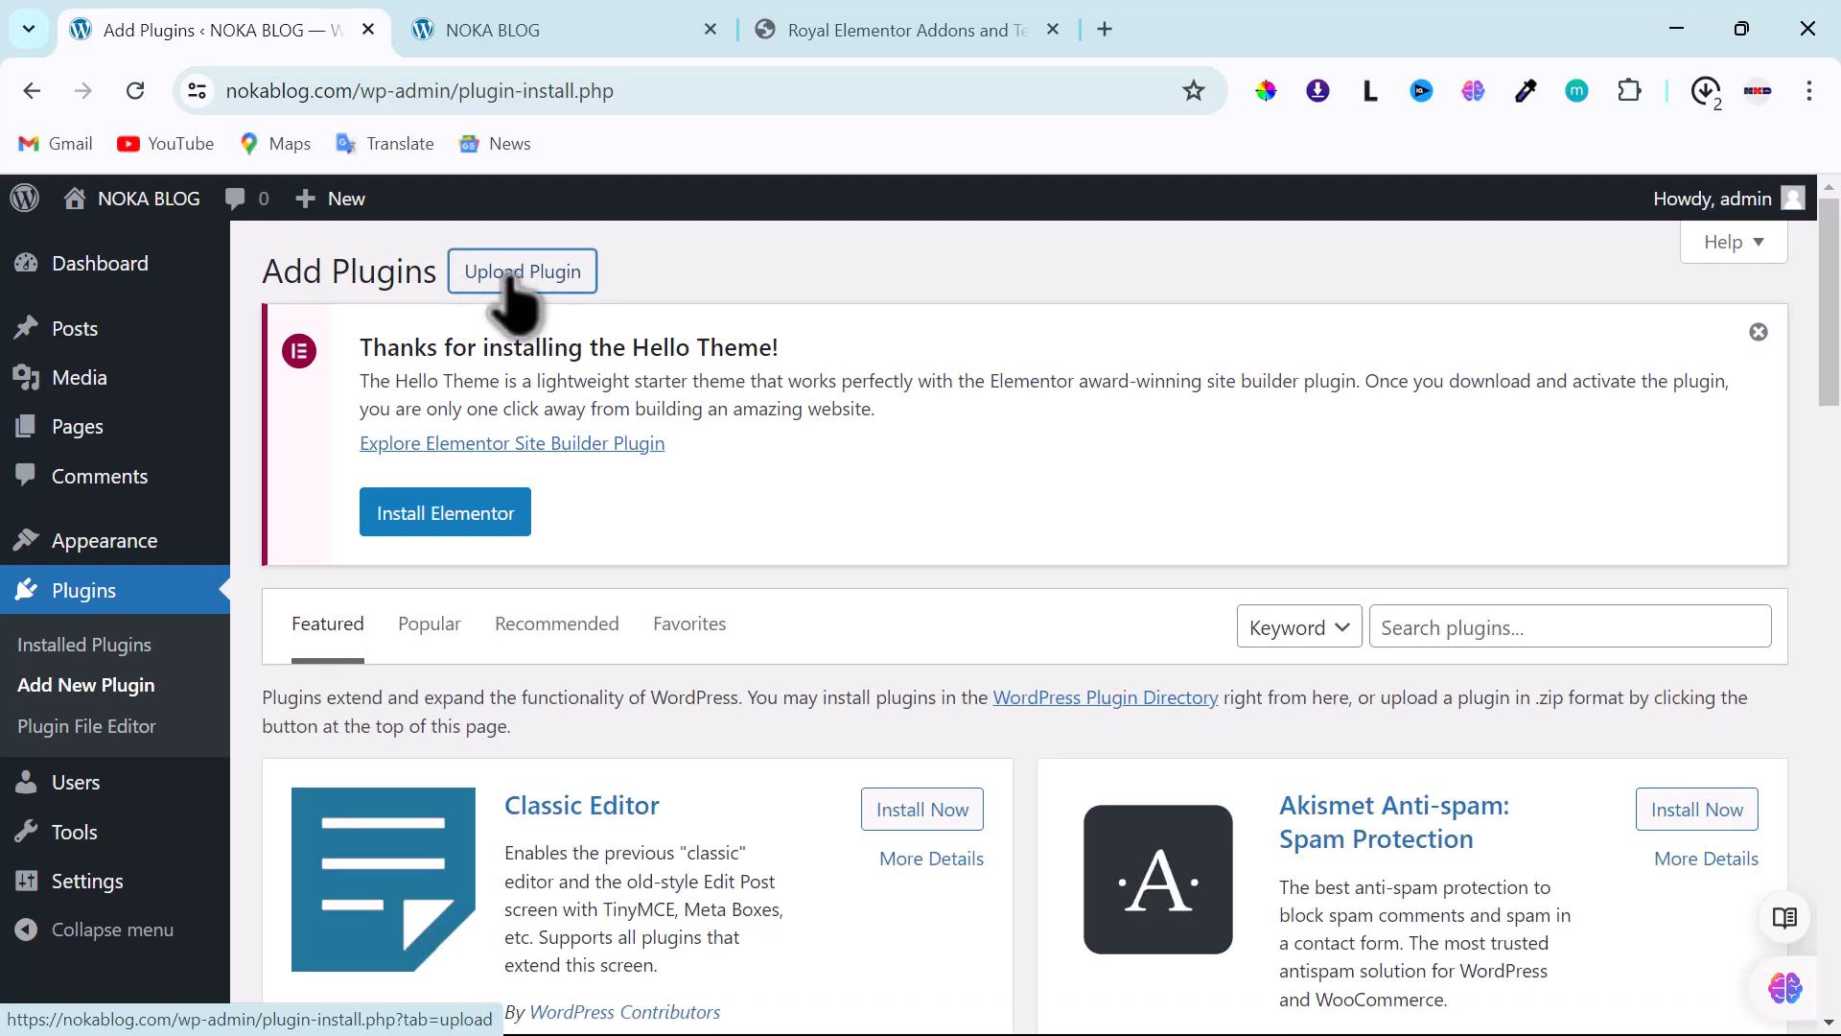
pyautogui.click(508, 278)
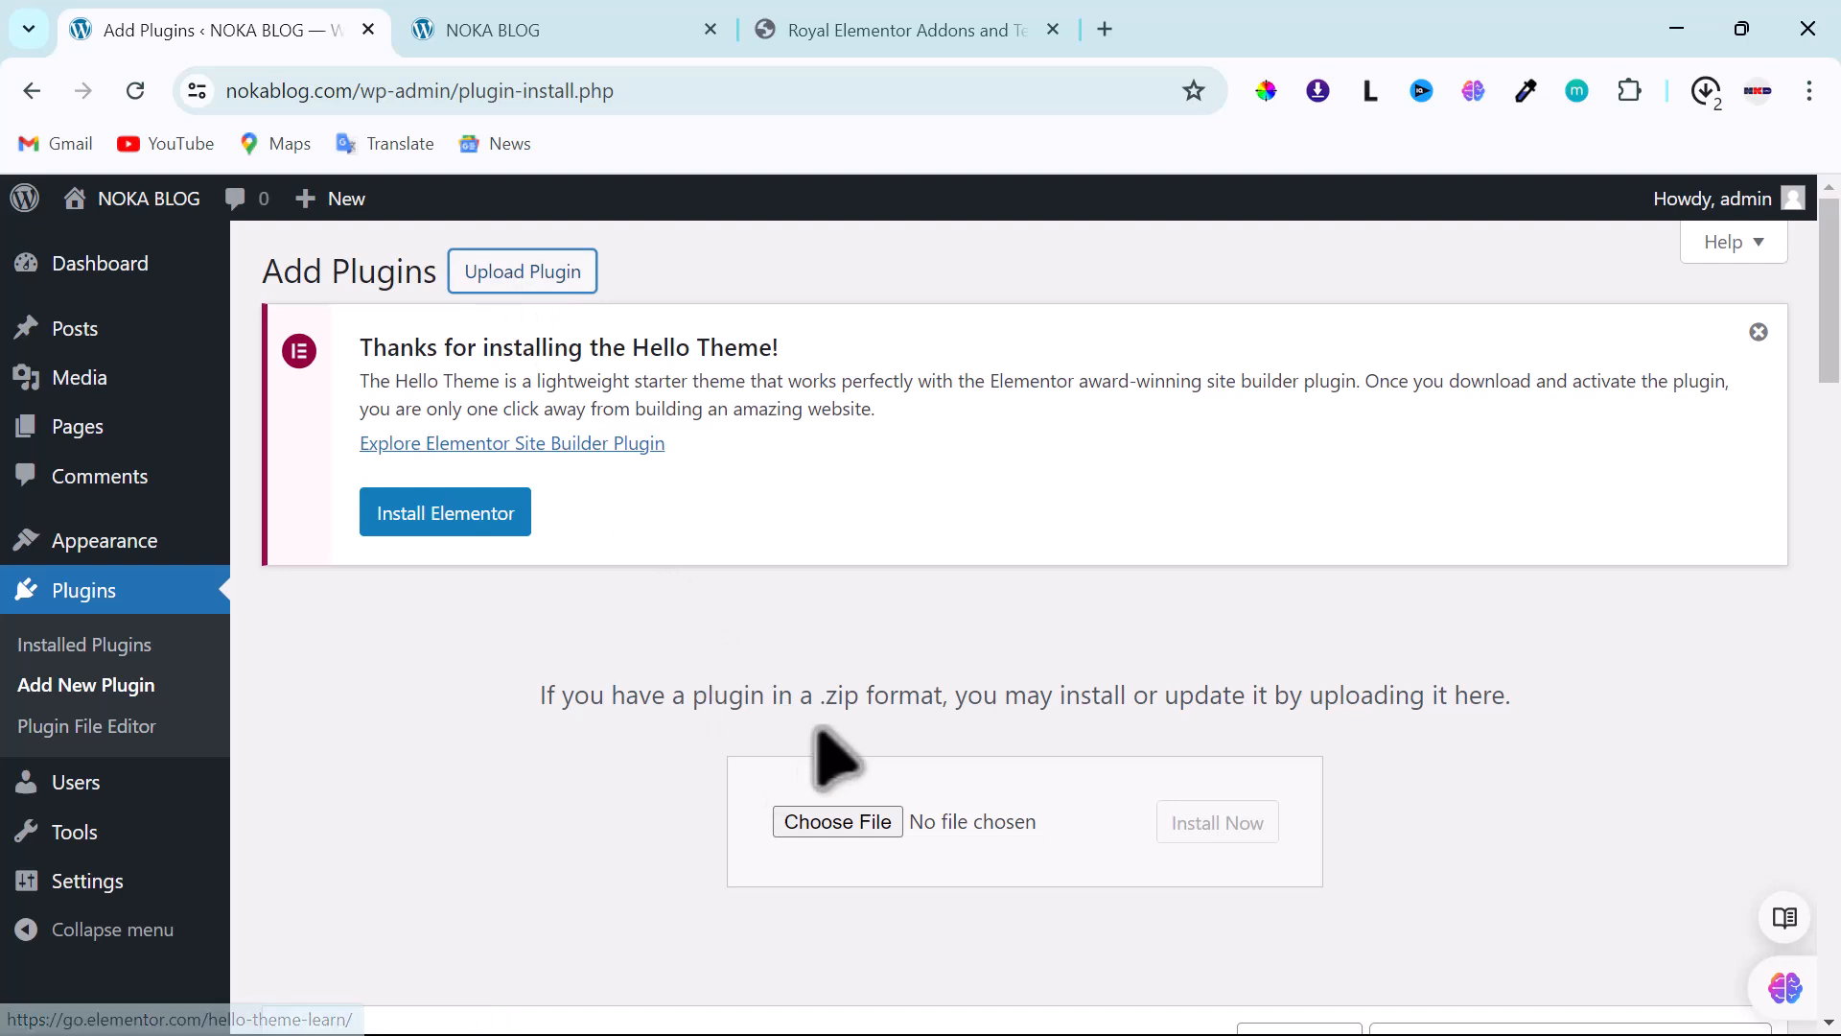
pyautogui.click(827, 822)
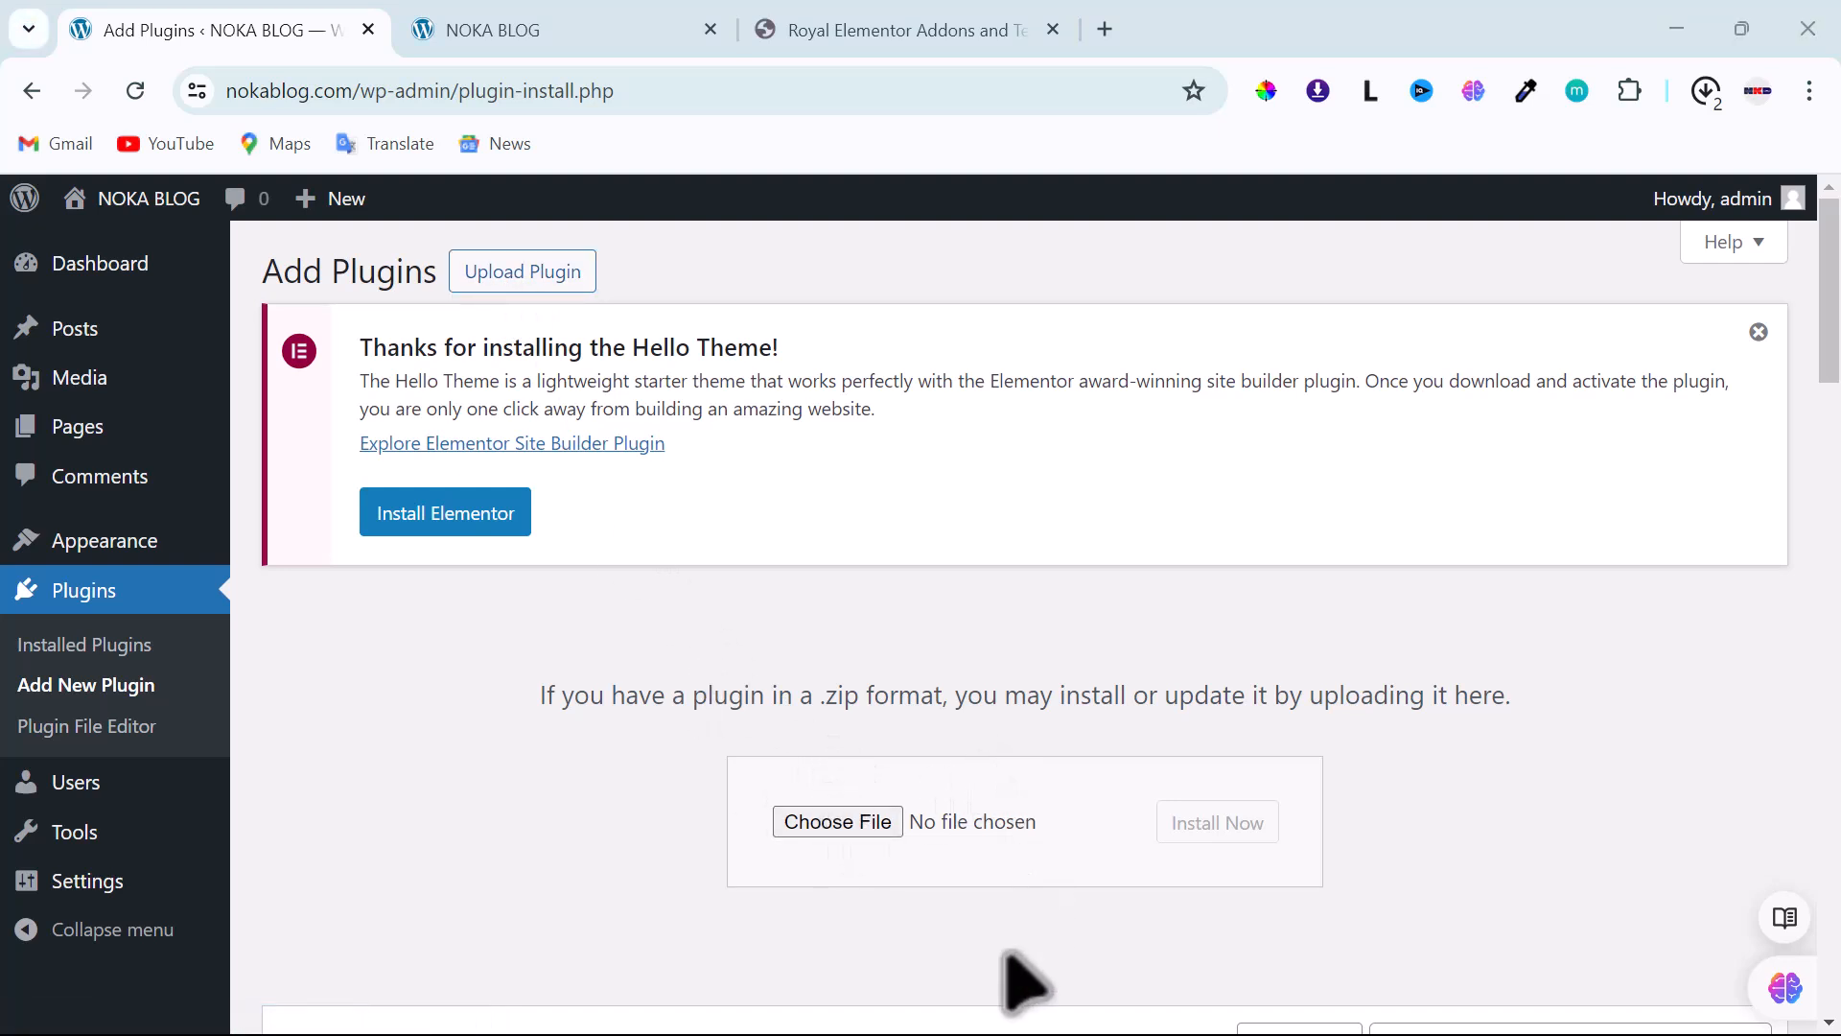
# - Select elementor.3.22.1.zip from the Downloads folder as the plugin upload file
pyautogui.click(823, 822)
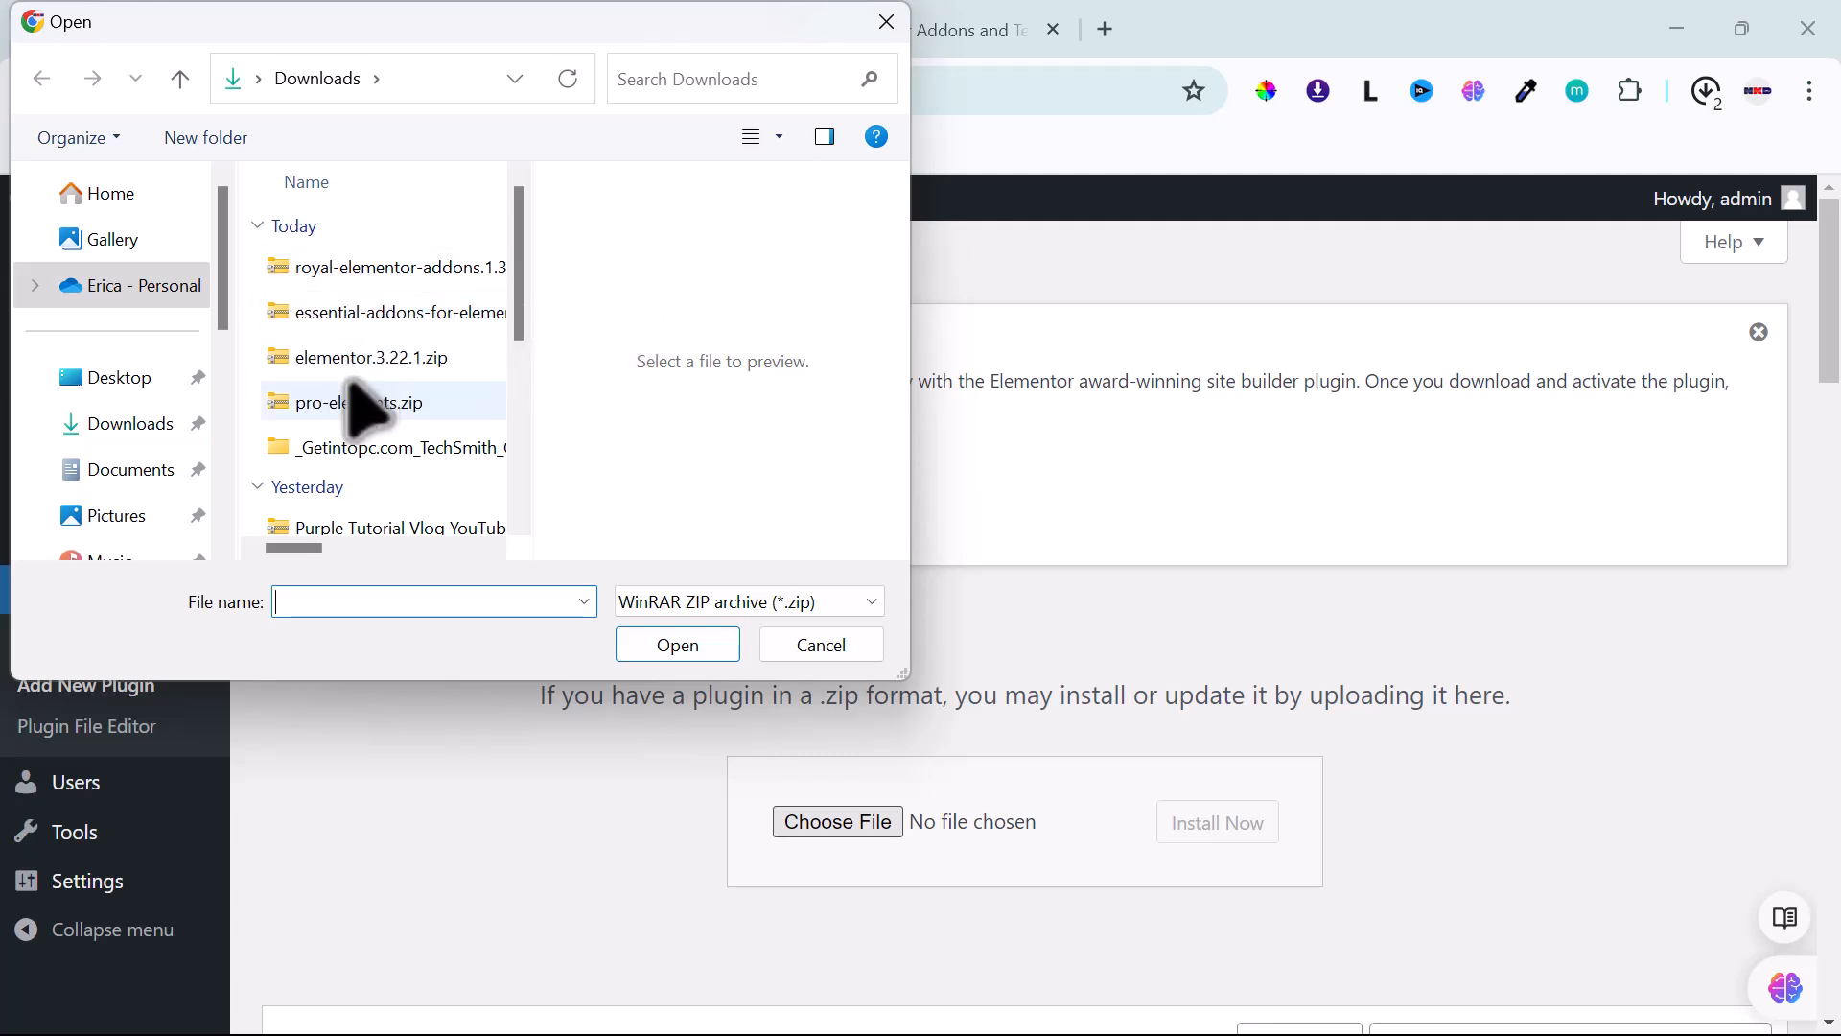
pyautogui.click(284, 359)
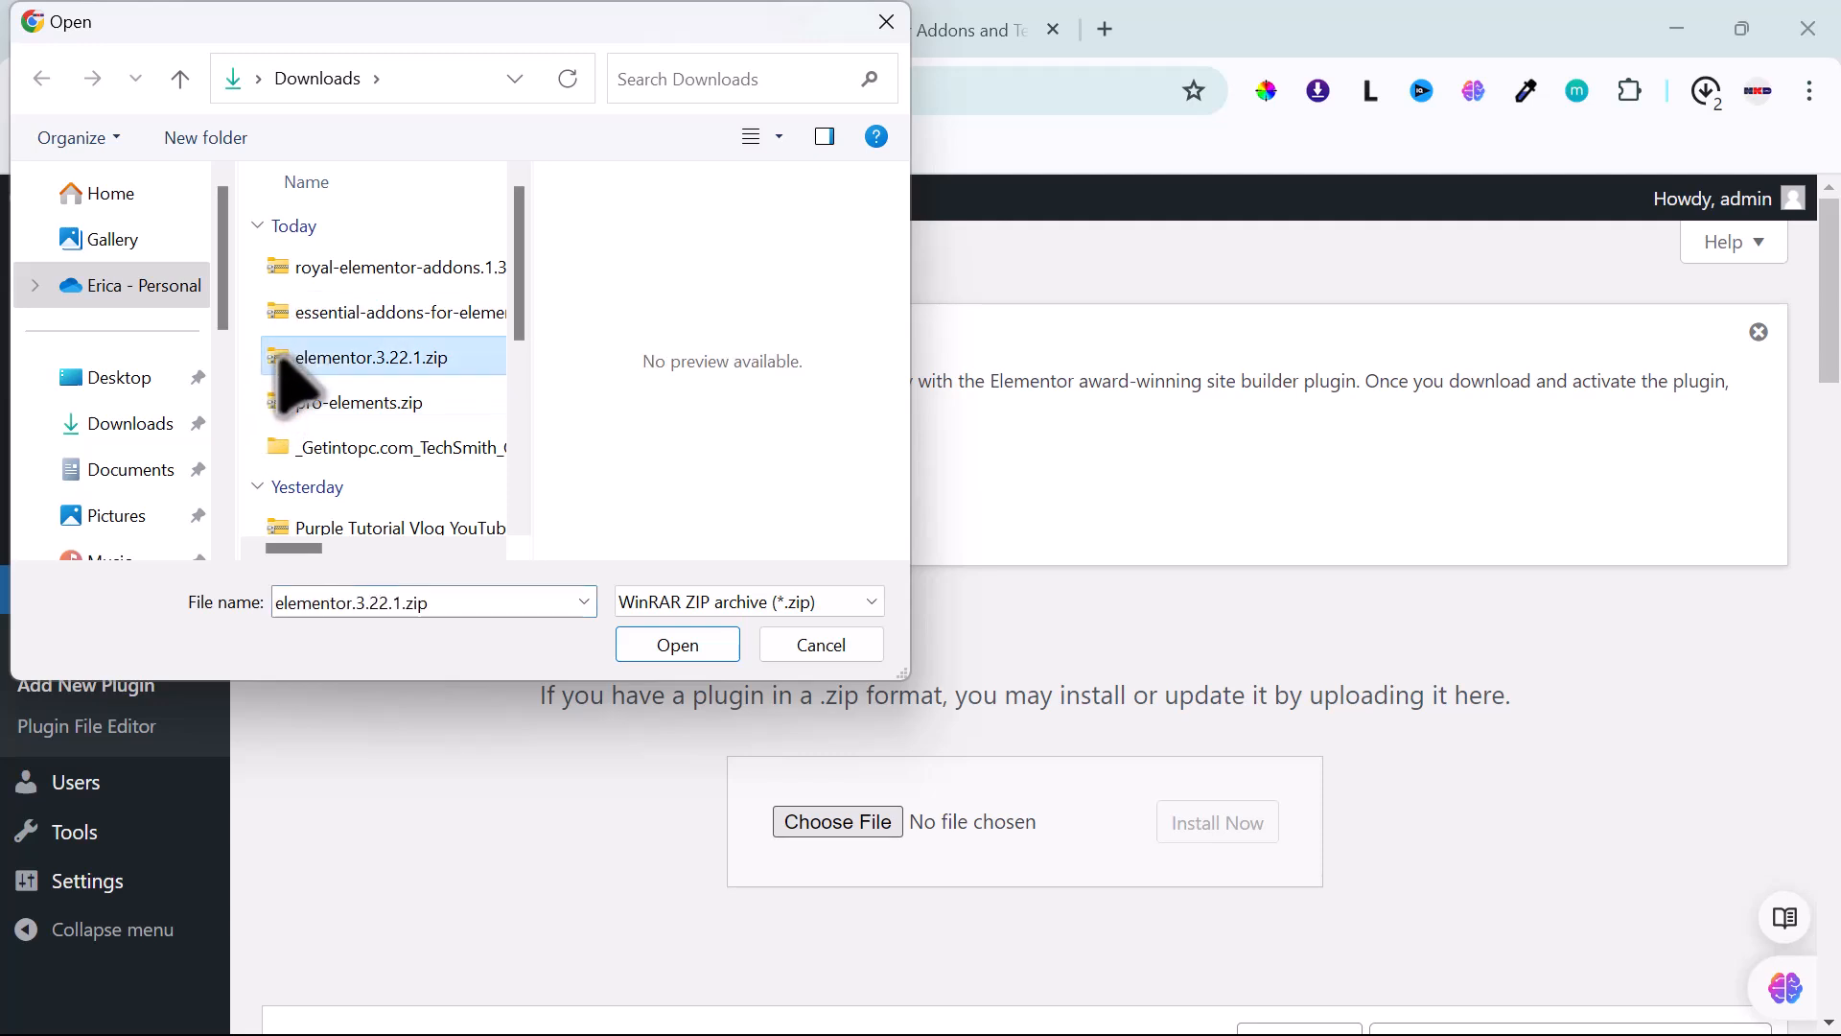
pyautogui.click(671, 644)
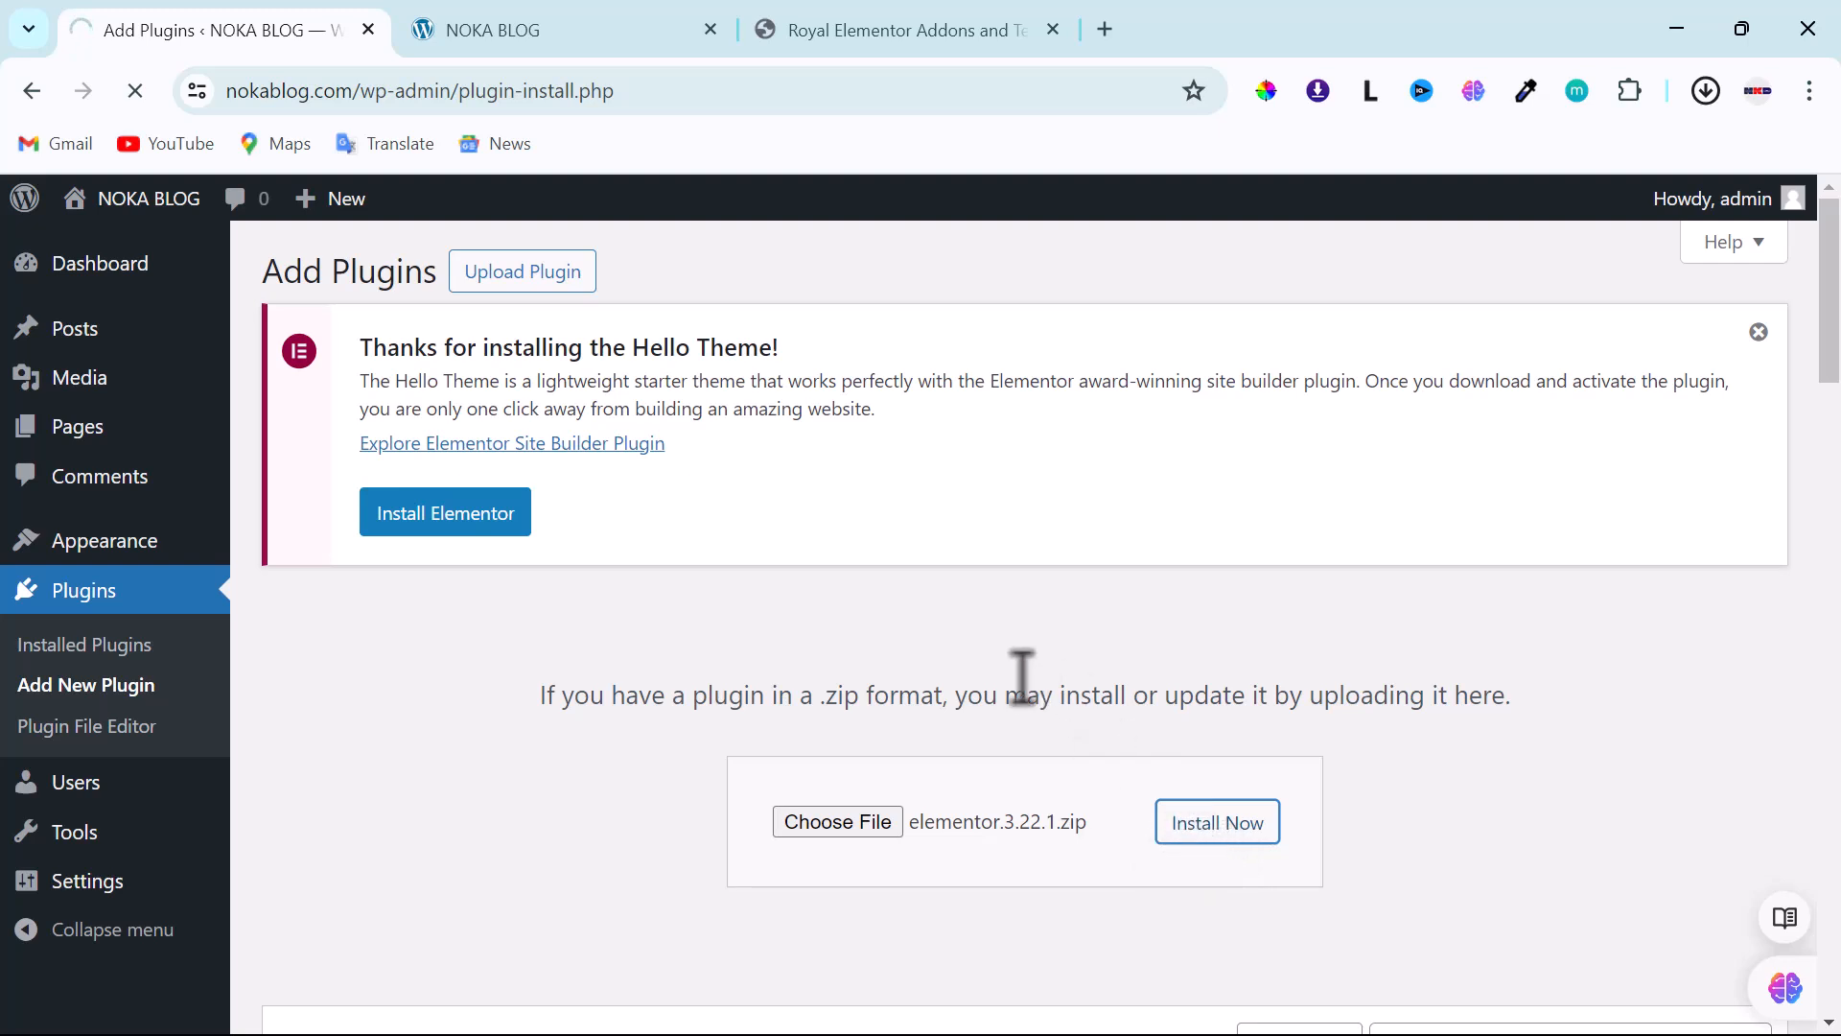
pyautogui.scroll(-2, 926, 613)
pyautogui.scroll(-1, 926, 613)
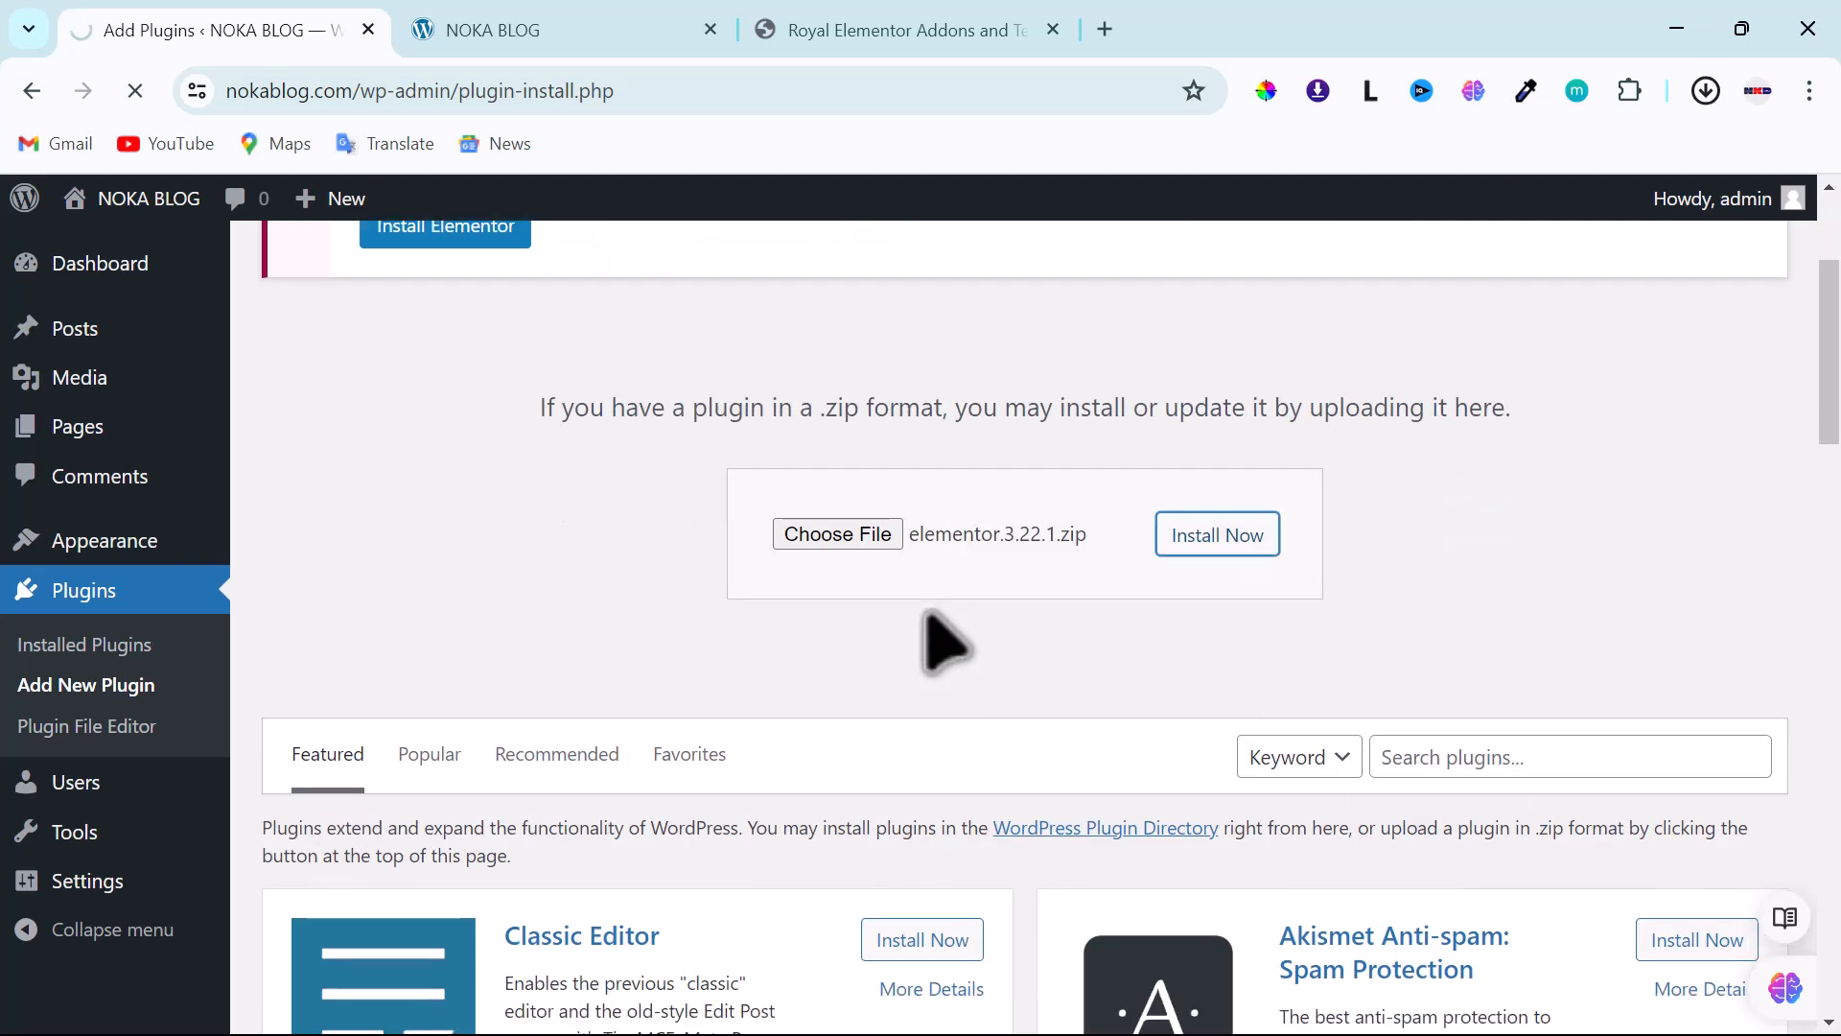
pyautogui.scroll(1, 945, 642)
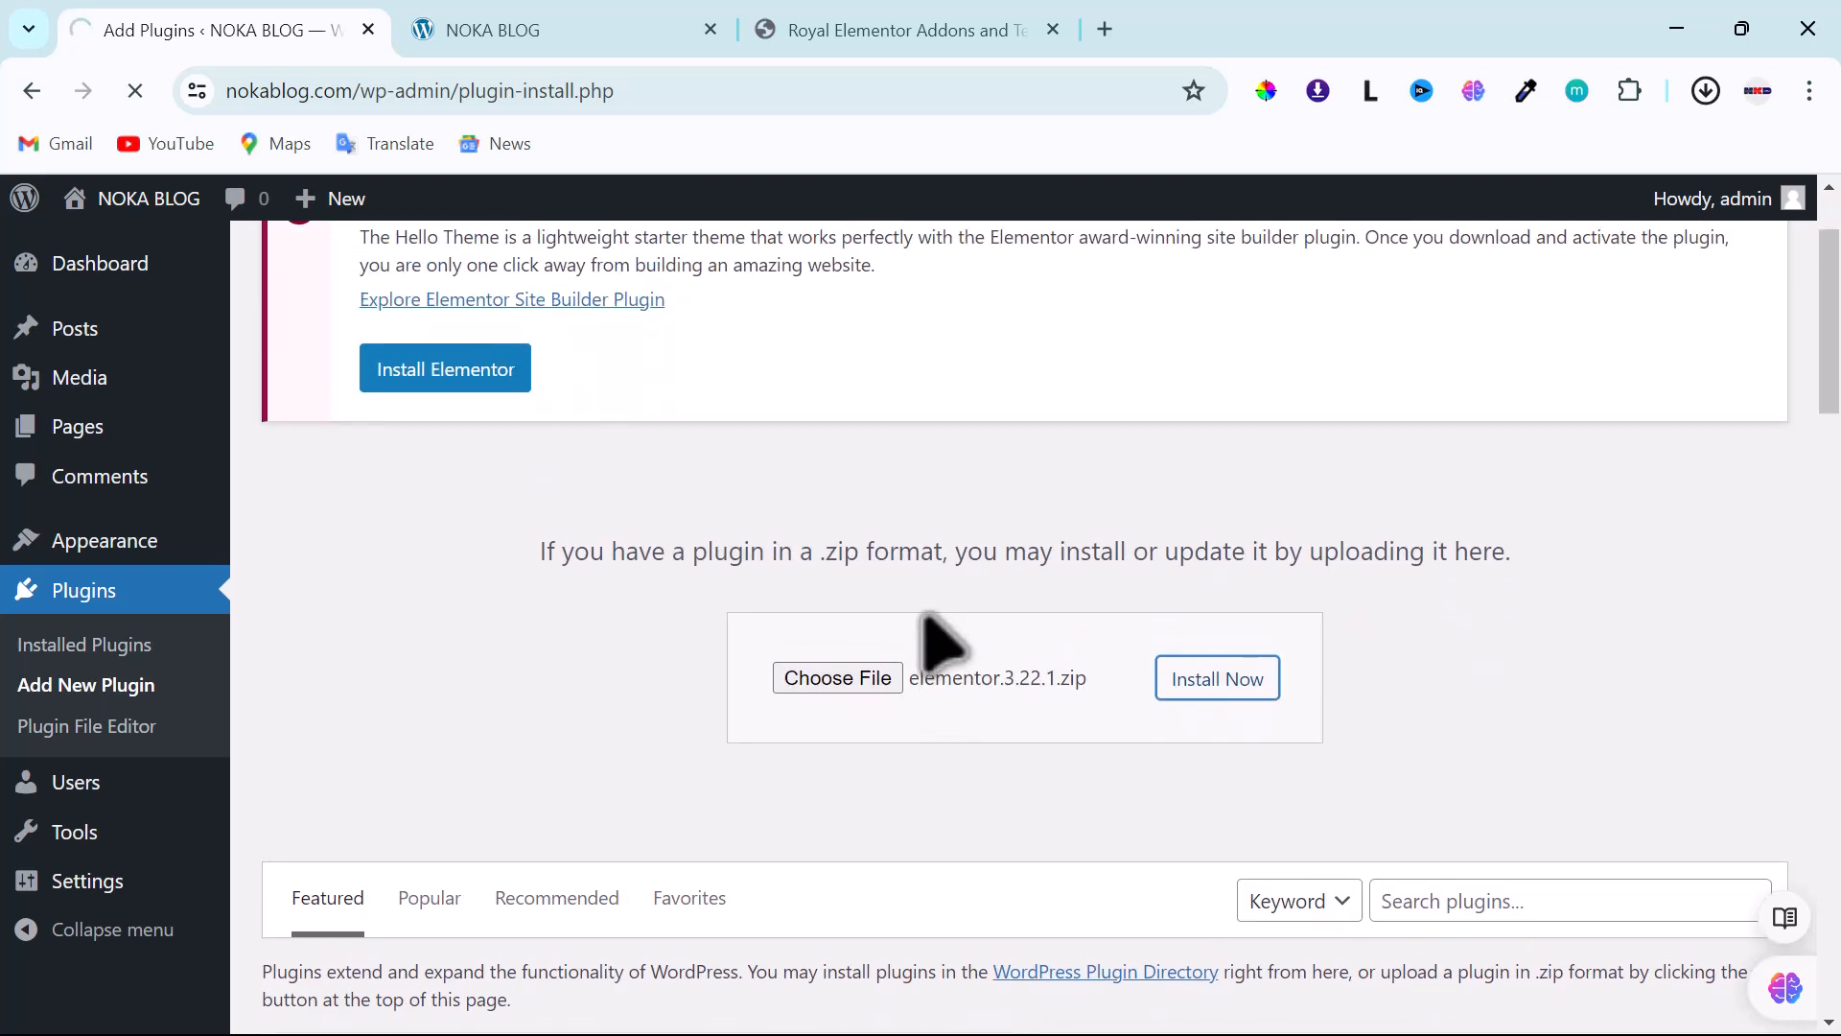